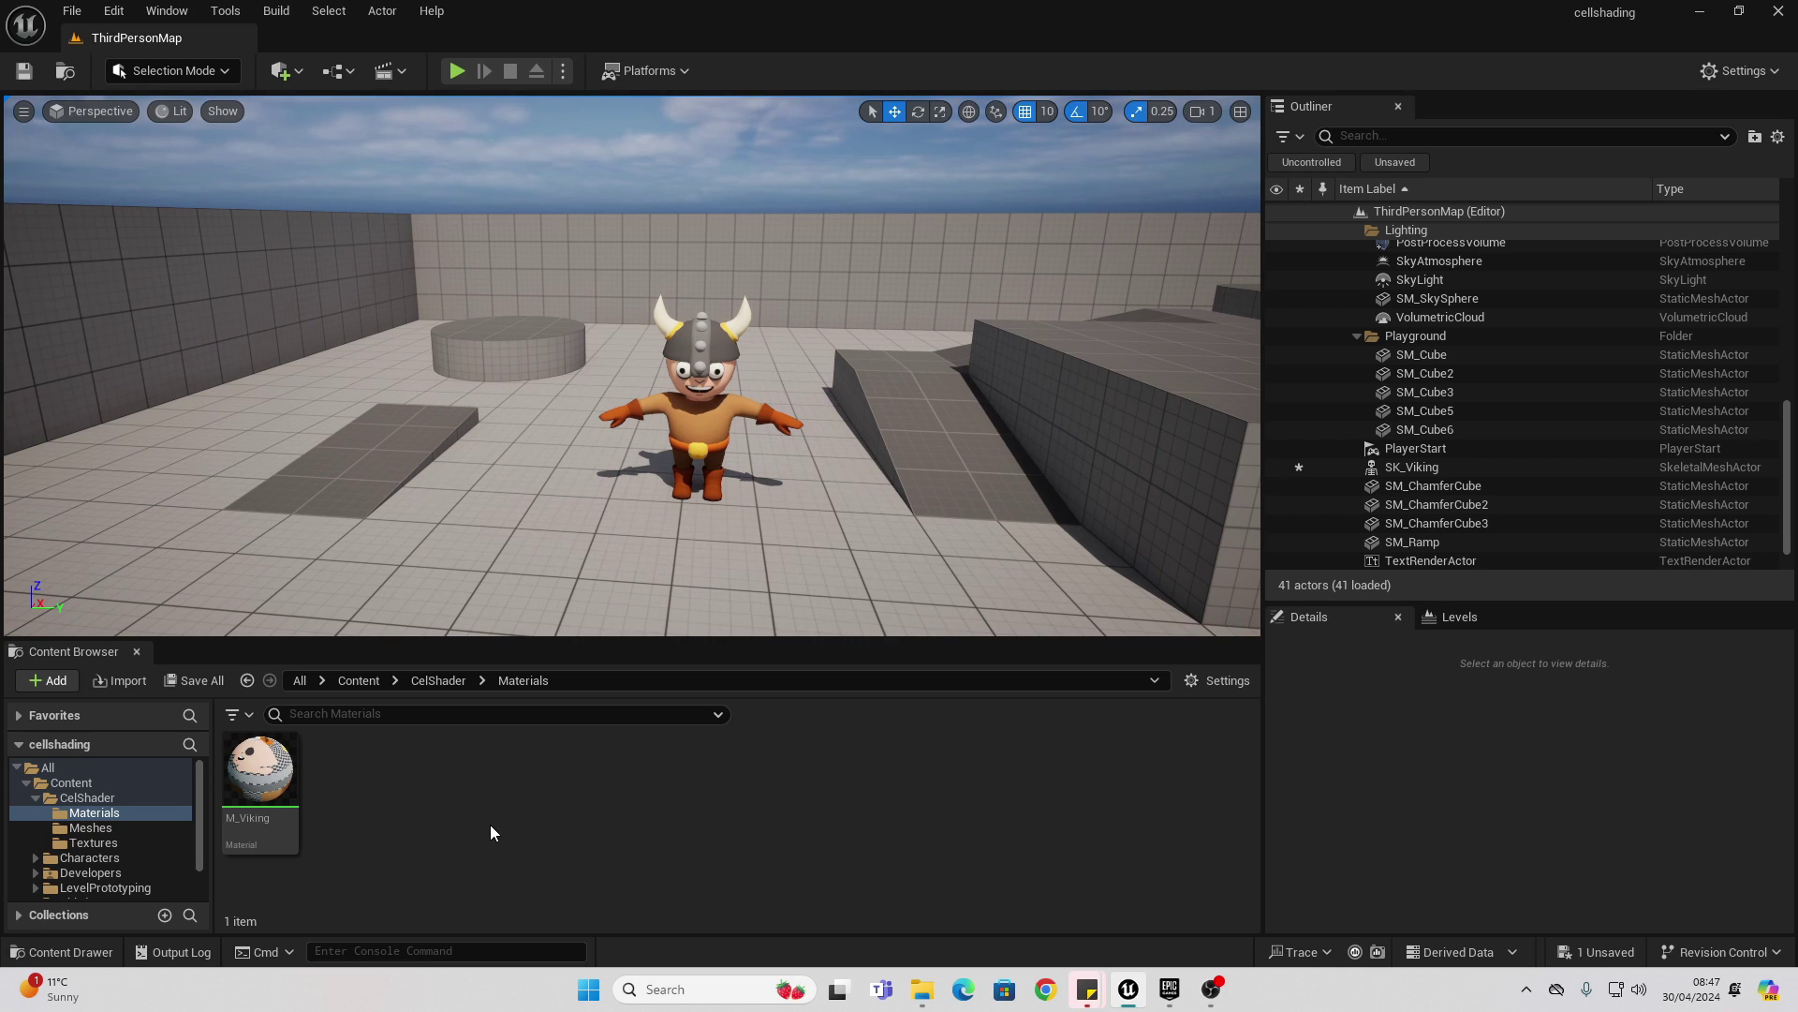
Create a new material named PP_Celshaader in the CelShader Materials folder
right_click(404, 787)
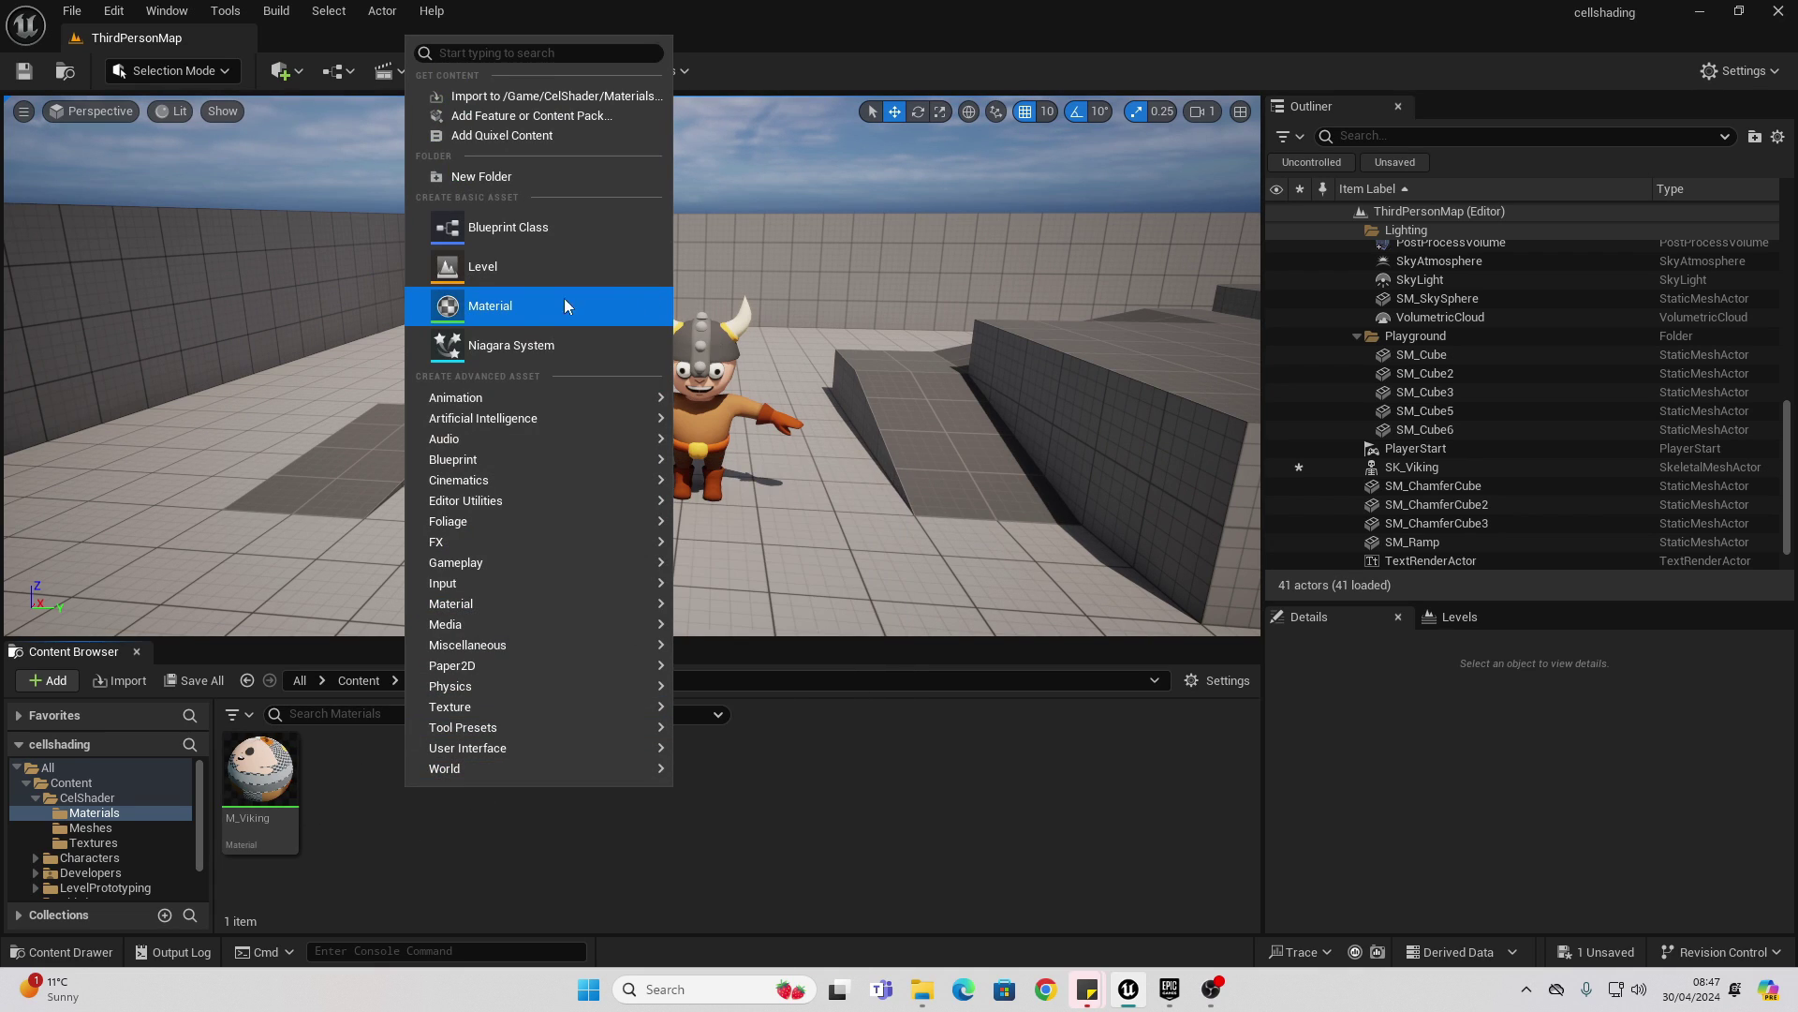
click(490, 307)
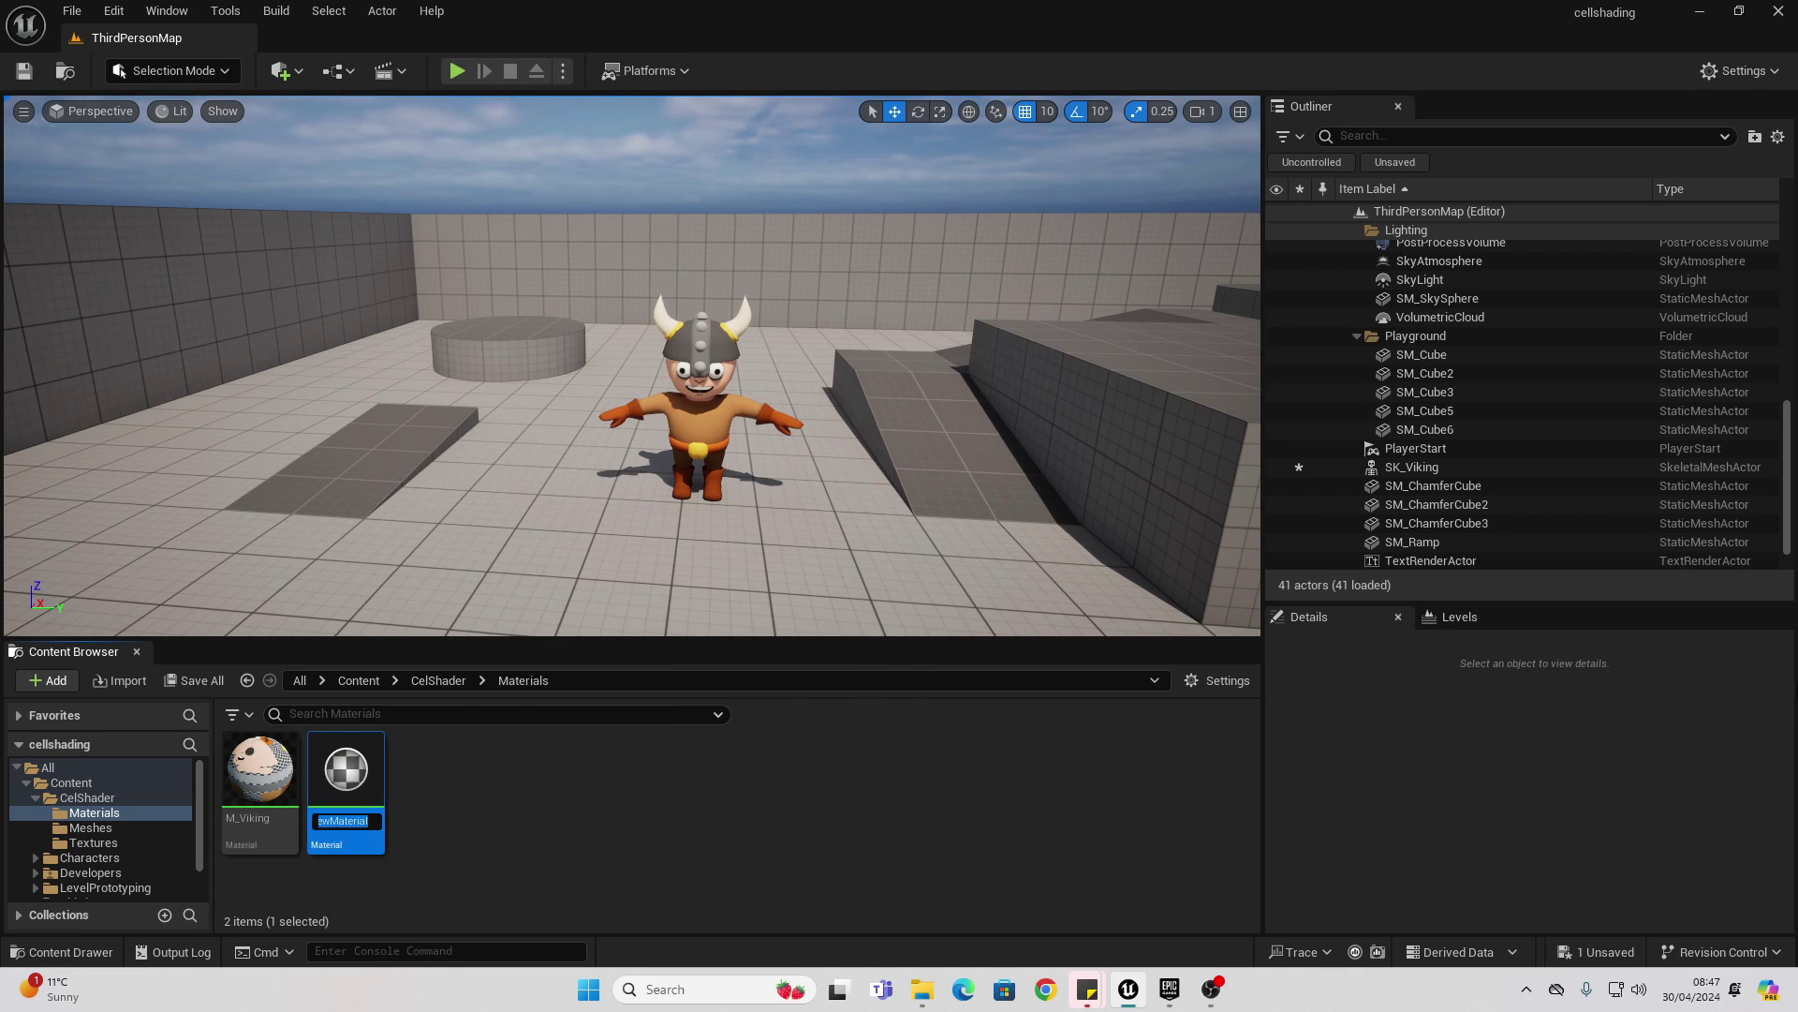
text(PP_Celsha)
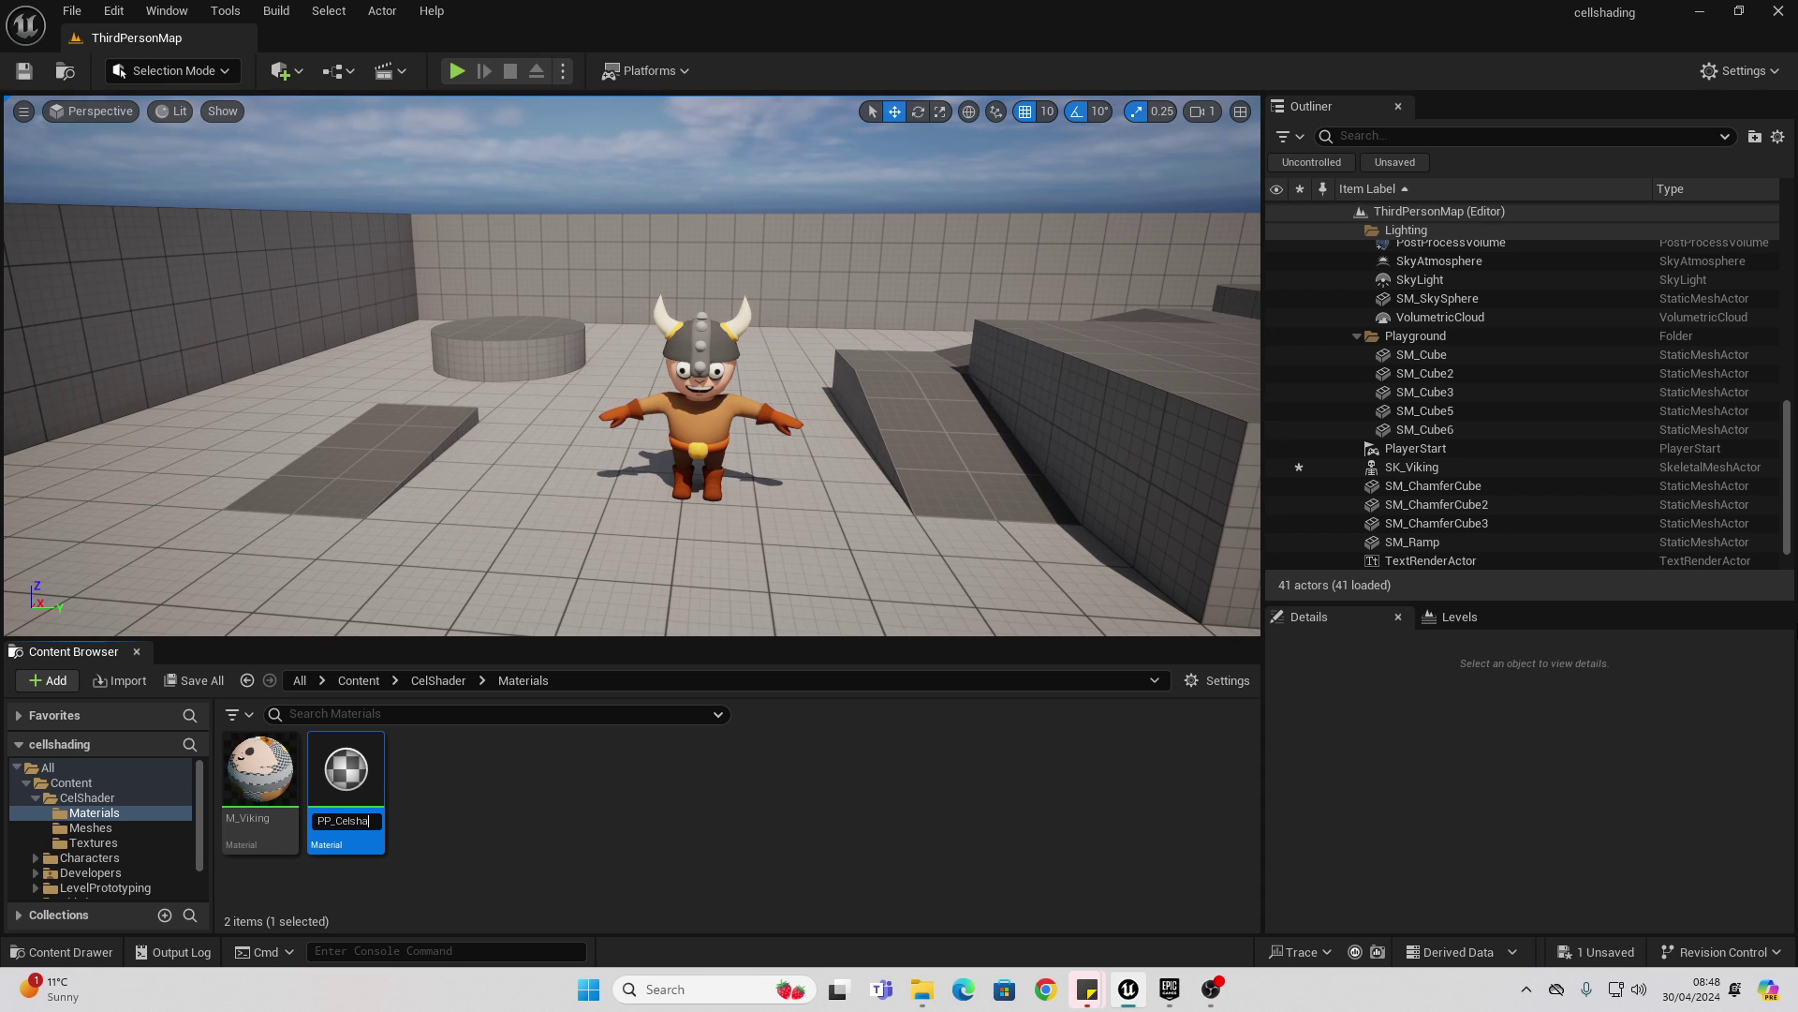
text(ader)
key(Return)
Open the PP_Celshaader material for editing and set its Material Domain to Post Process
double_click(373, 791)
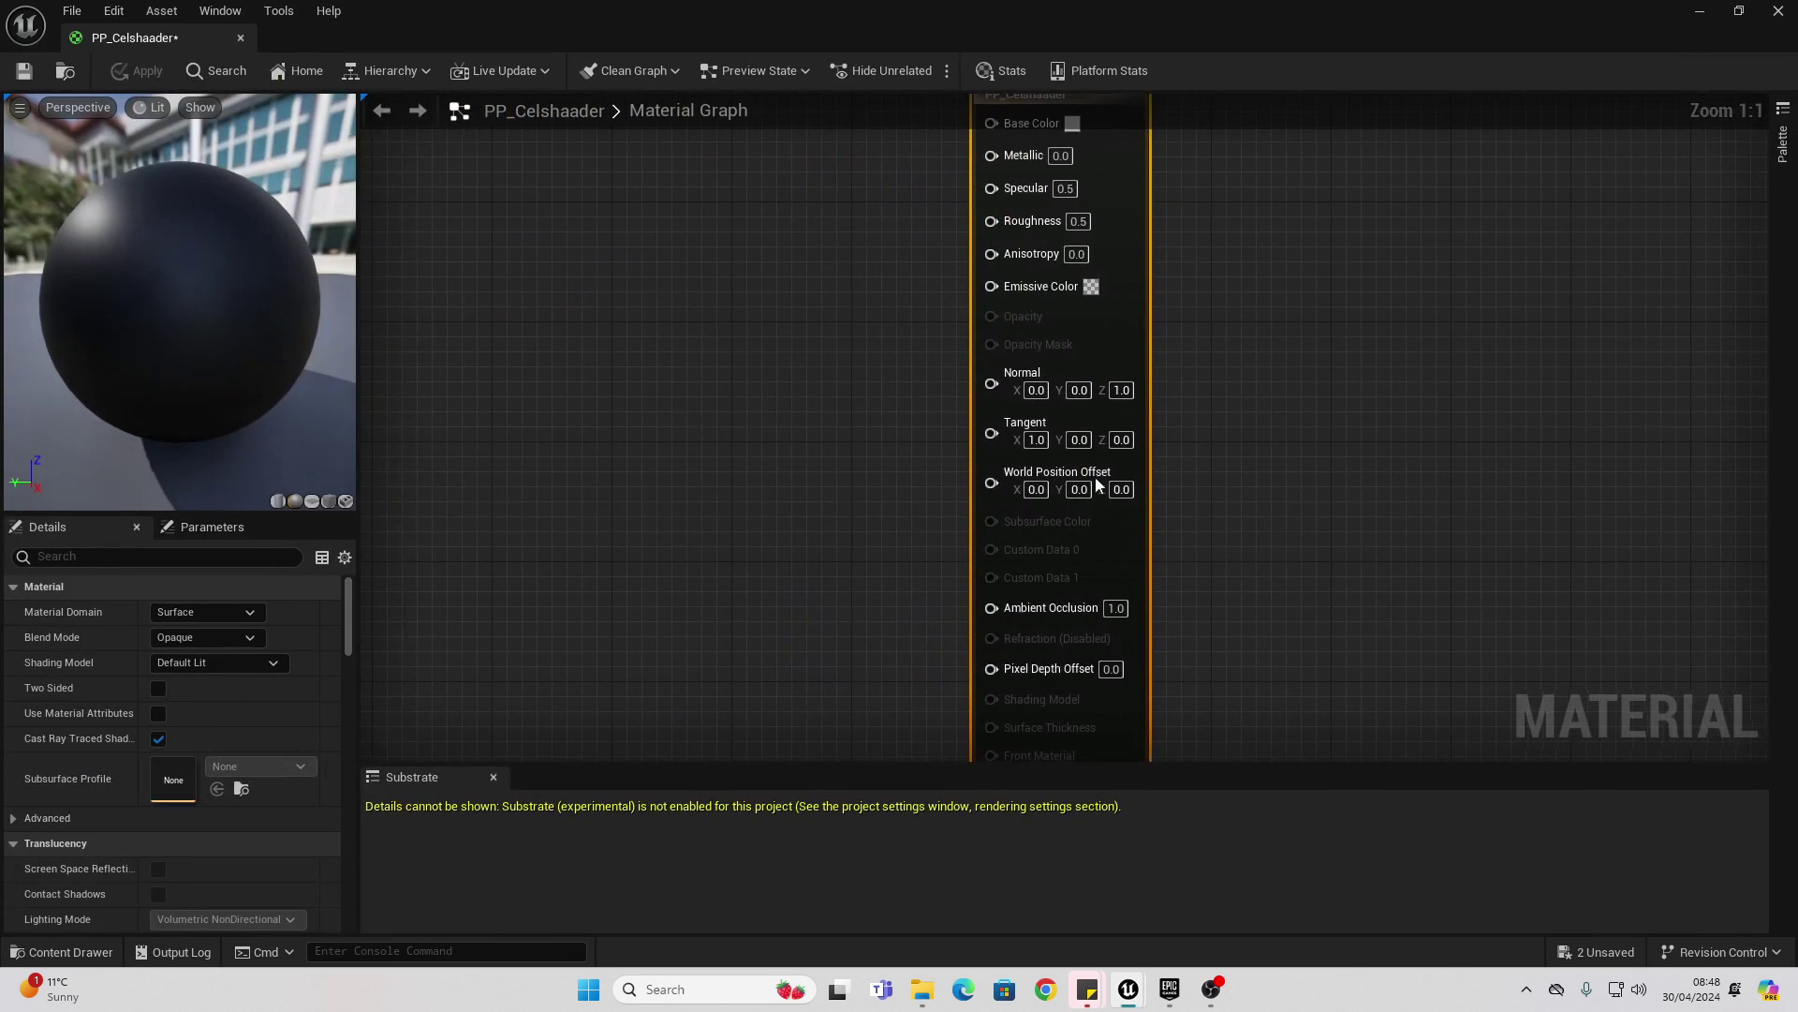
scroll(991, 341, down, 5)
scroll(1100, 293, up, 3)
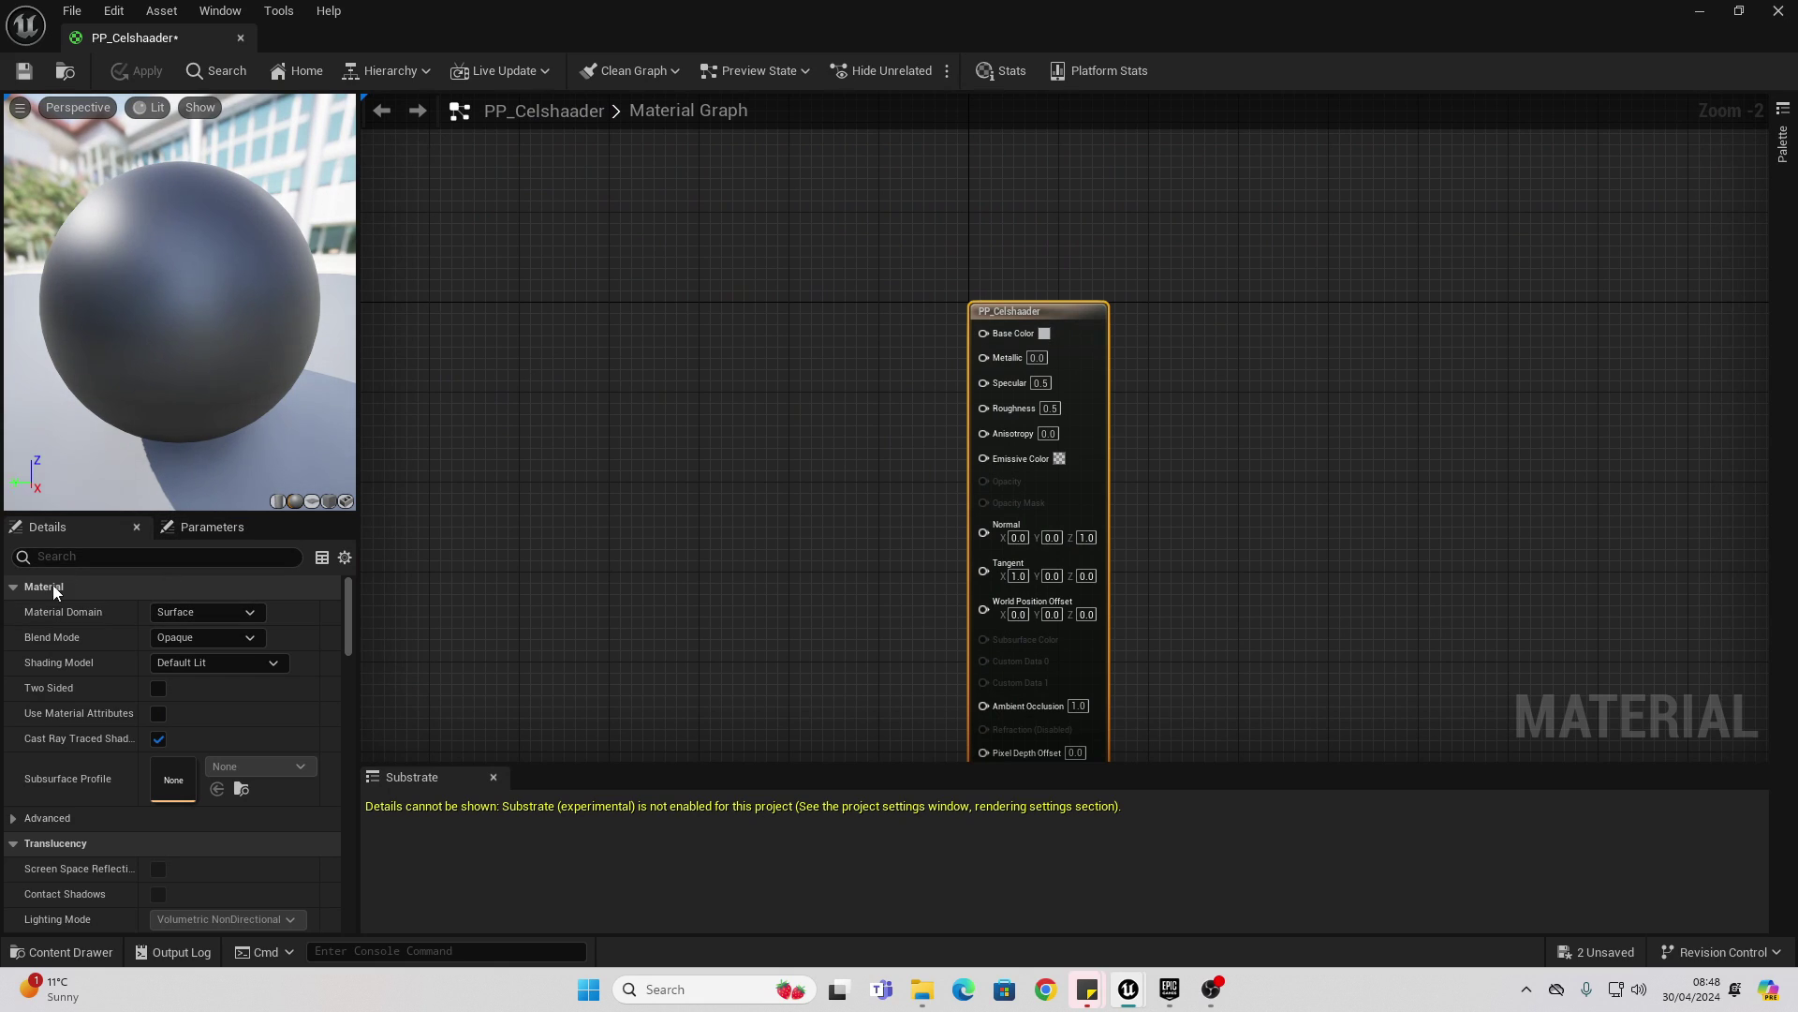
click(208, 611)
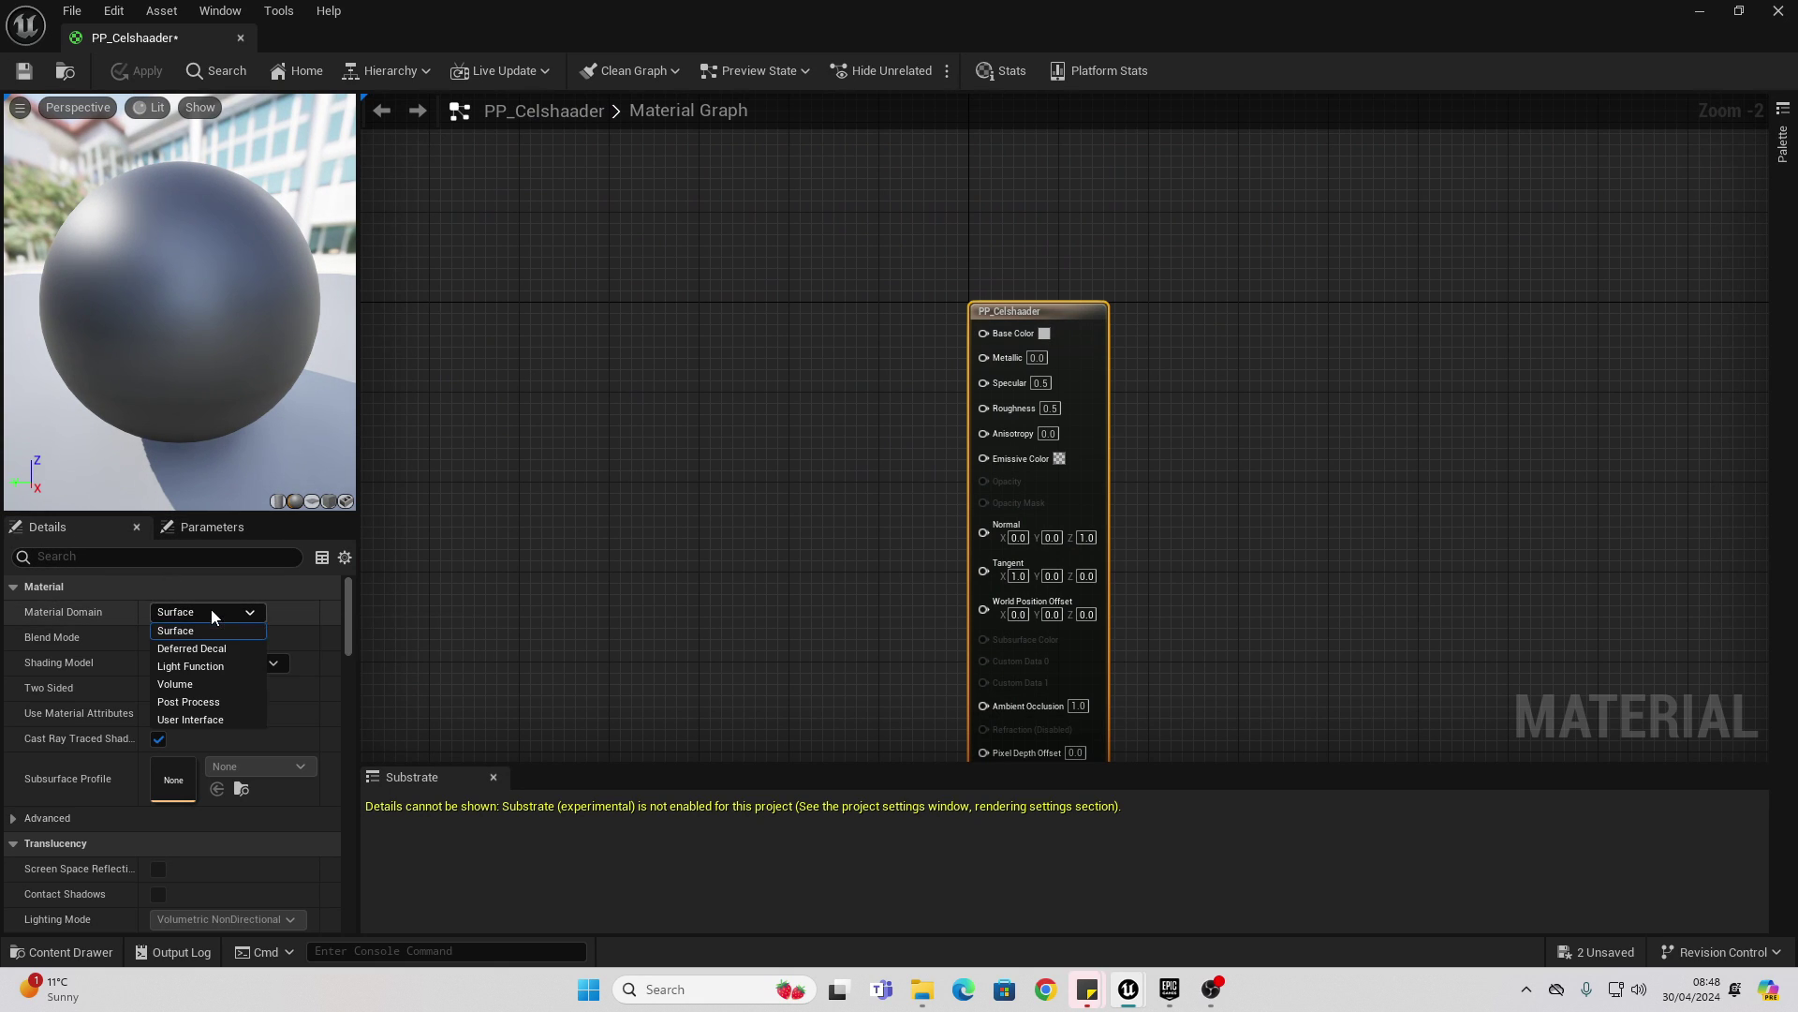
click(188, 702)
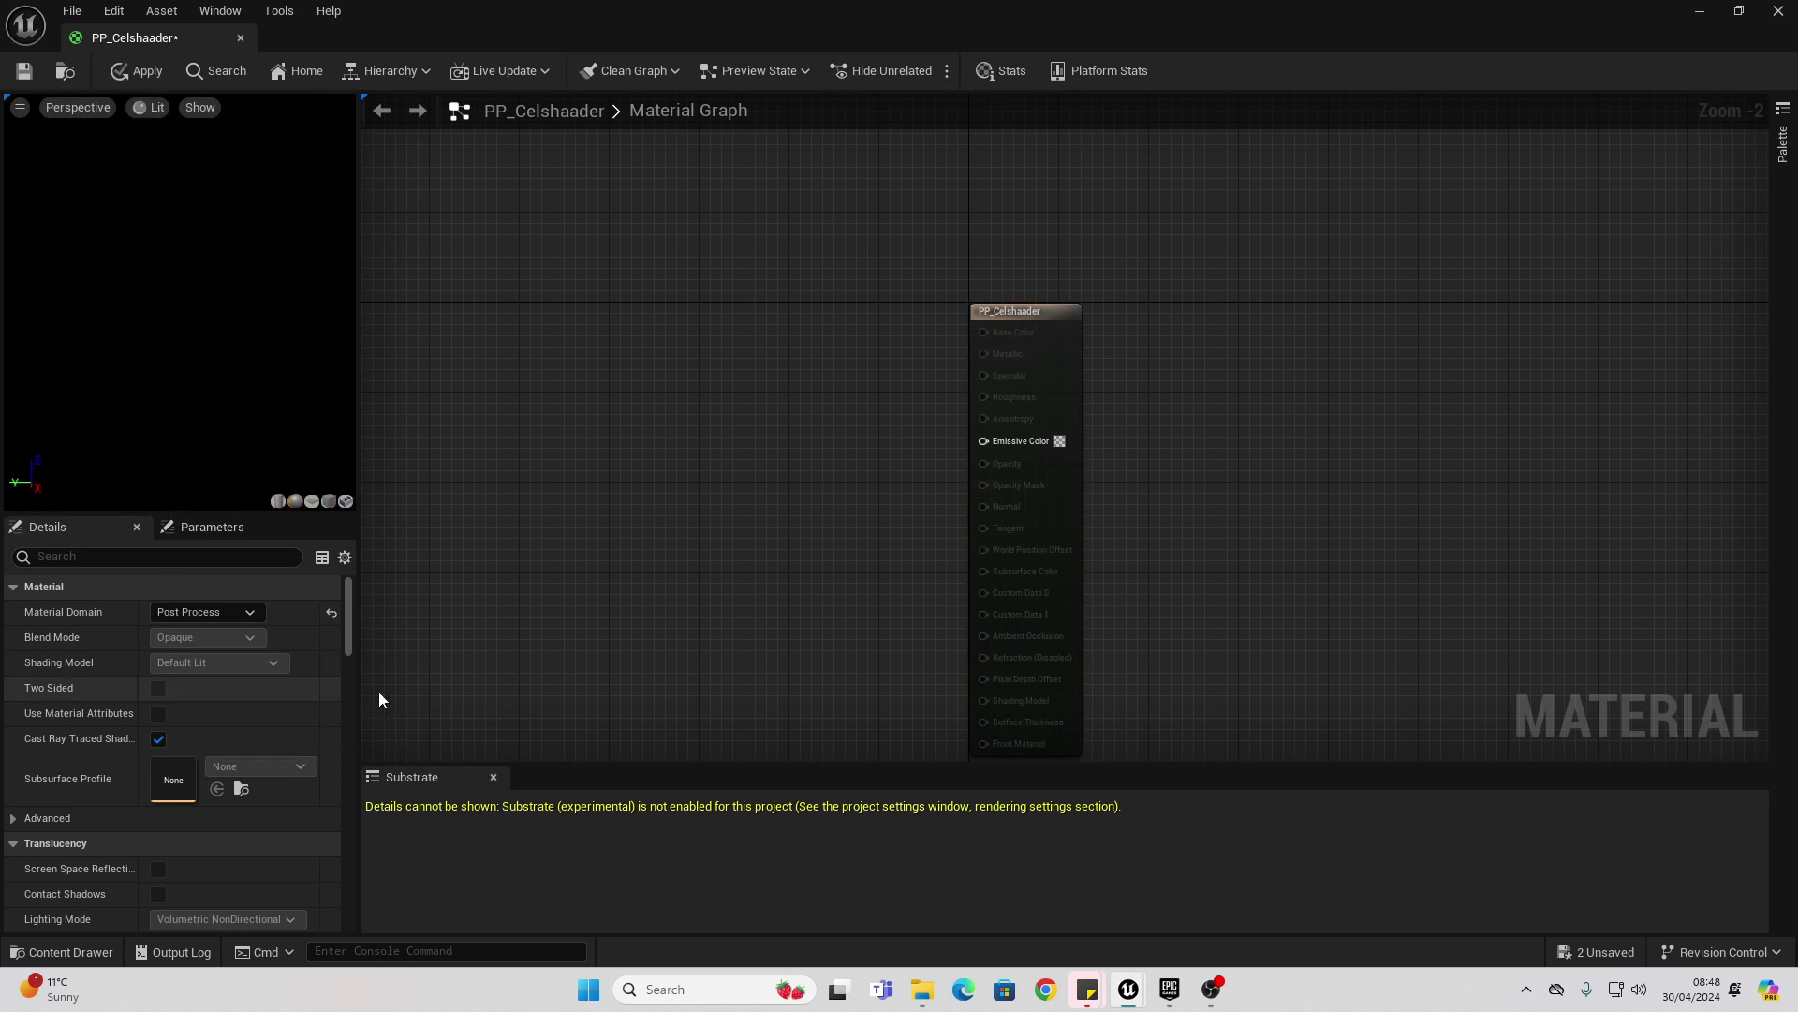
Add a SceneTexture node before the material output and set its Scene Texture Id to PostProcessInput0
right_drag(642, 484, 1025, 456)
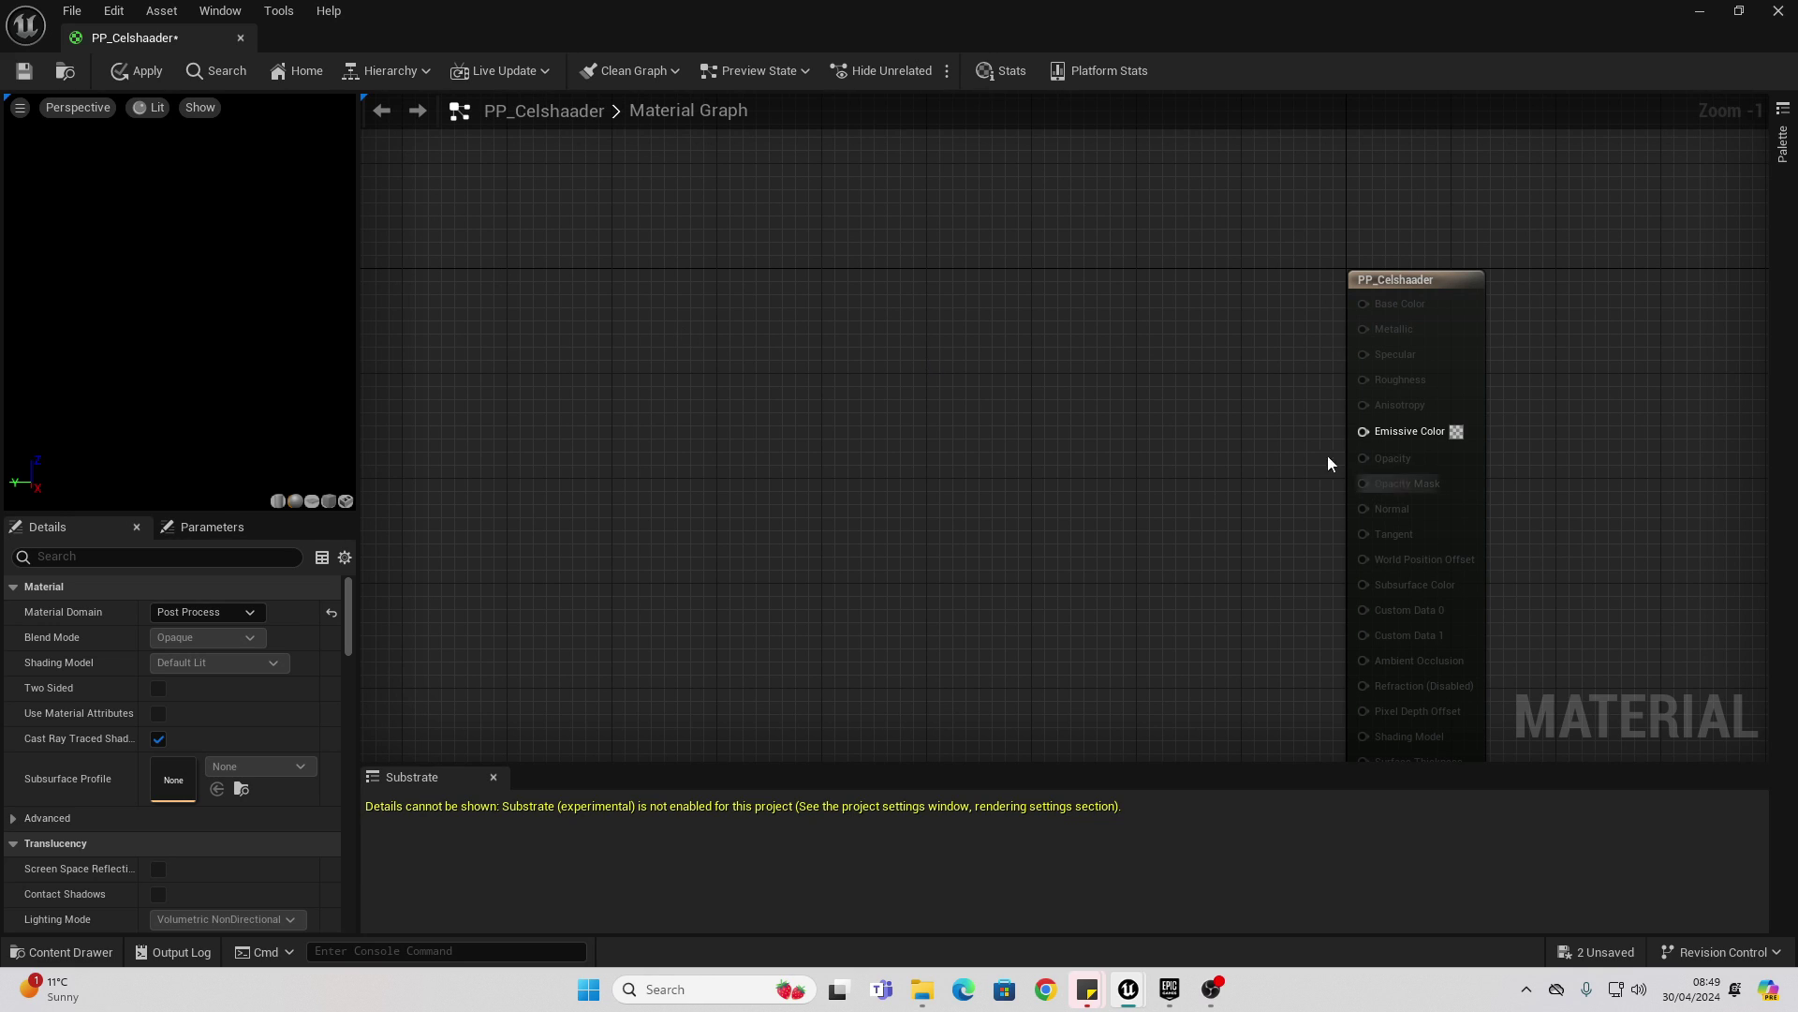
right_click(1056, 439)
text(sce)
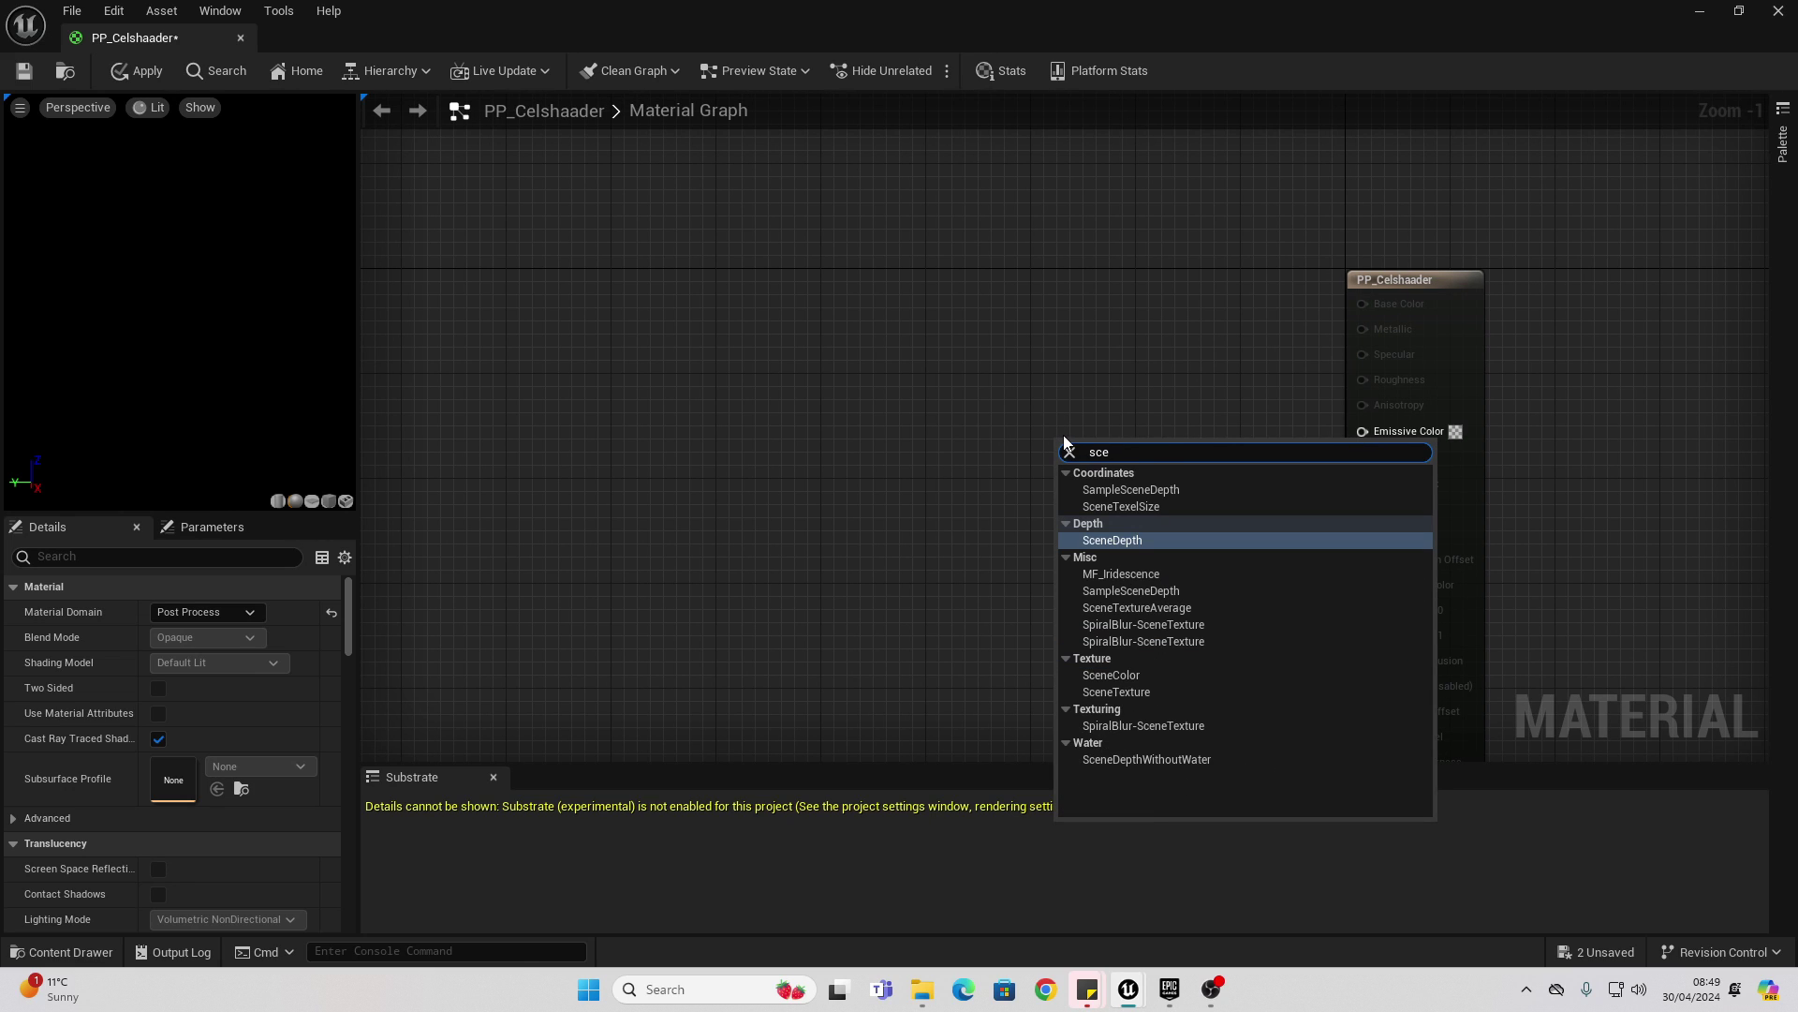
text(ne tex)
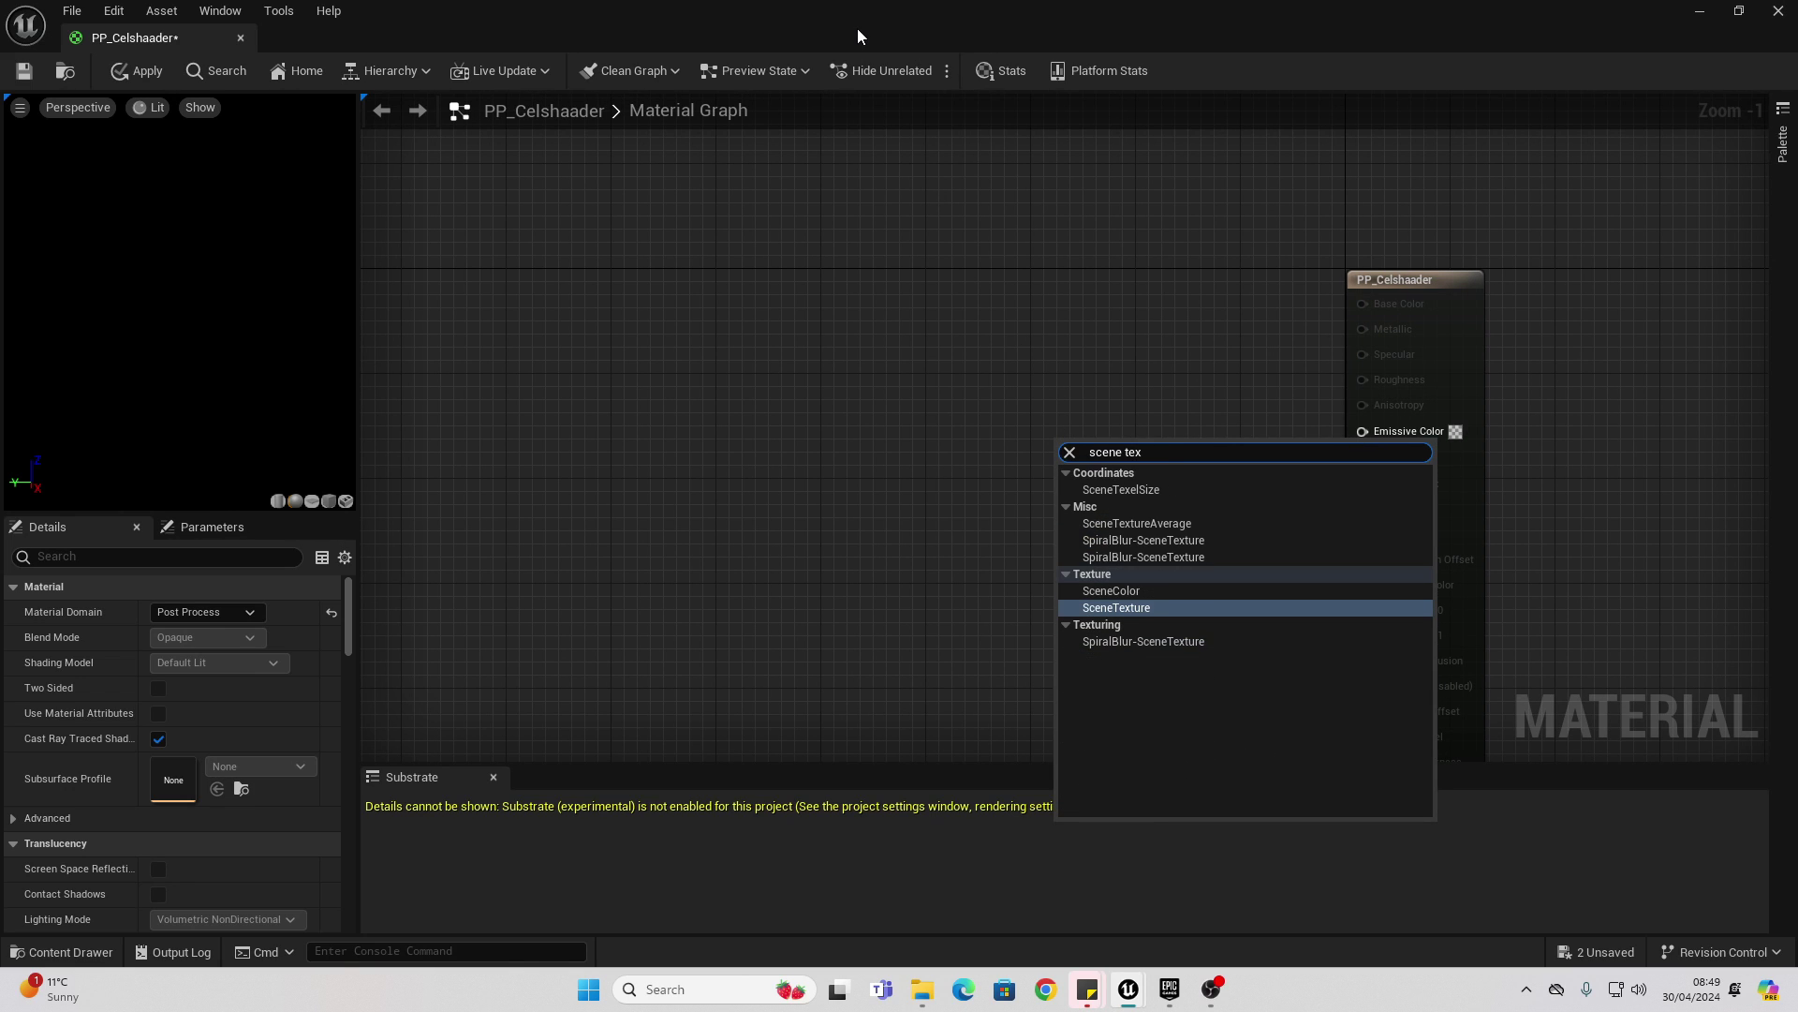
click(1158, 607)
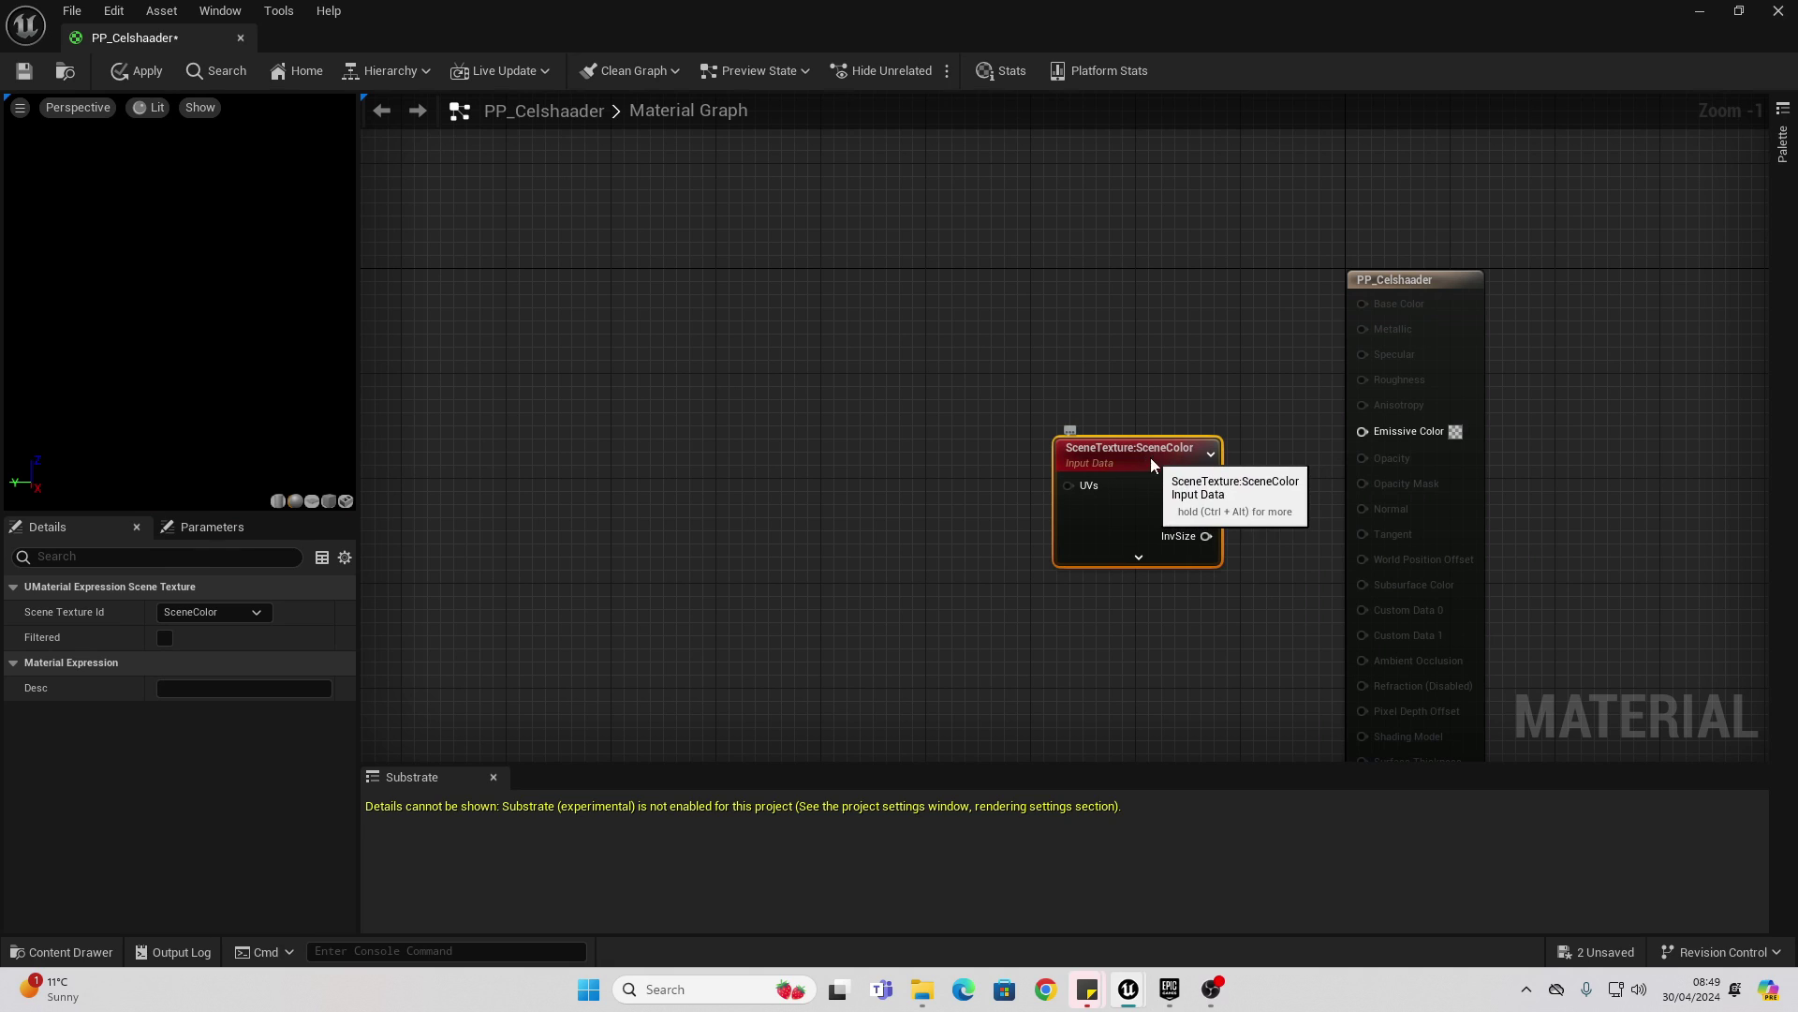
click(220, 612)
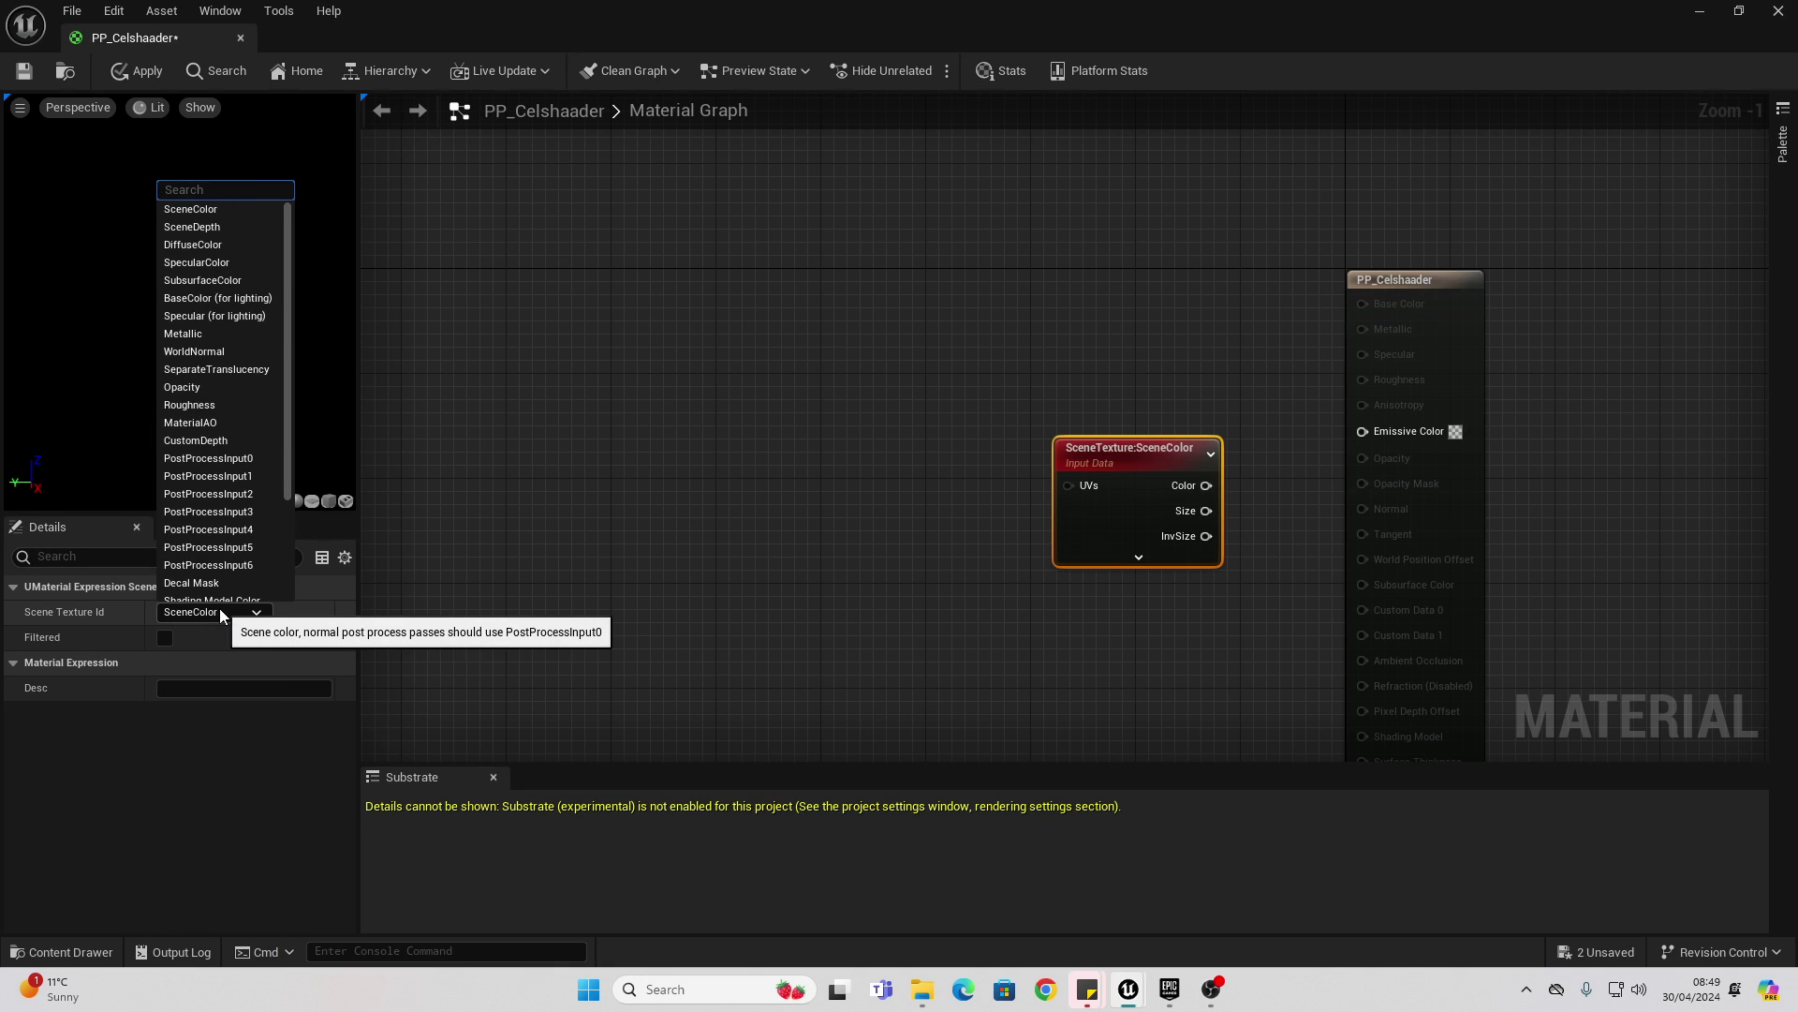
text(po)
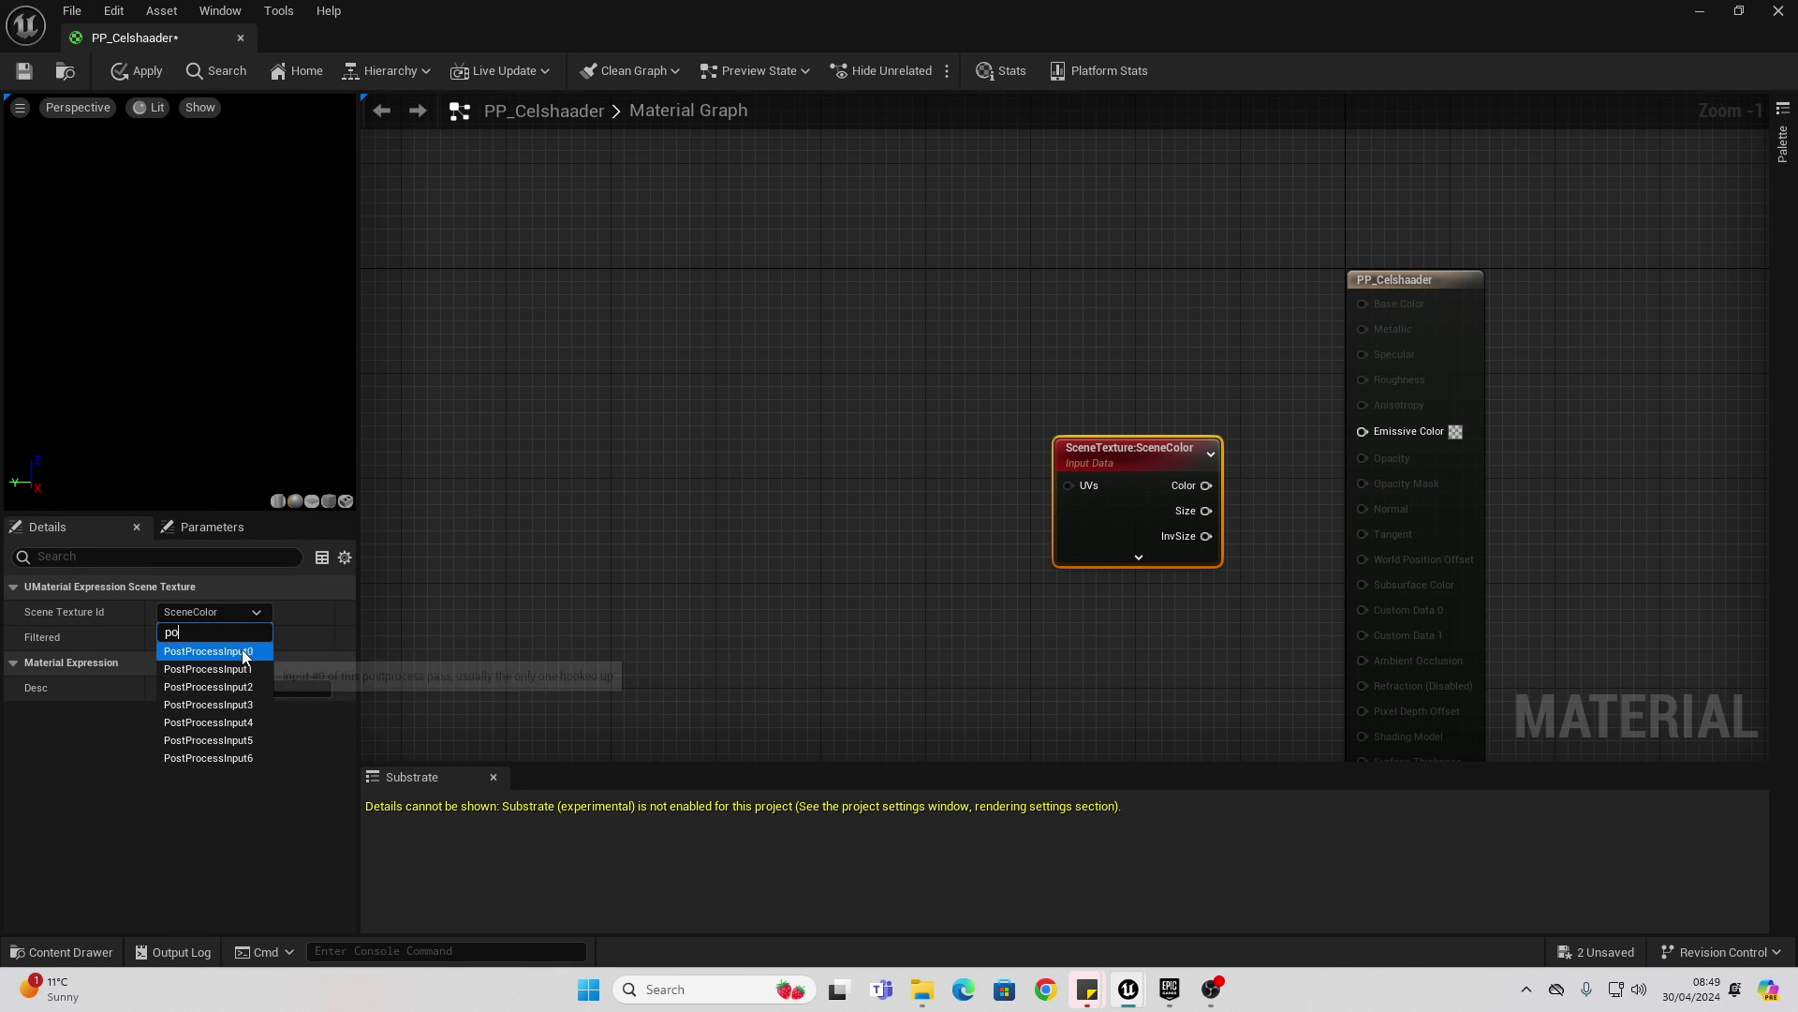
click(215, 651)
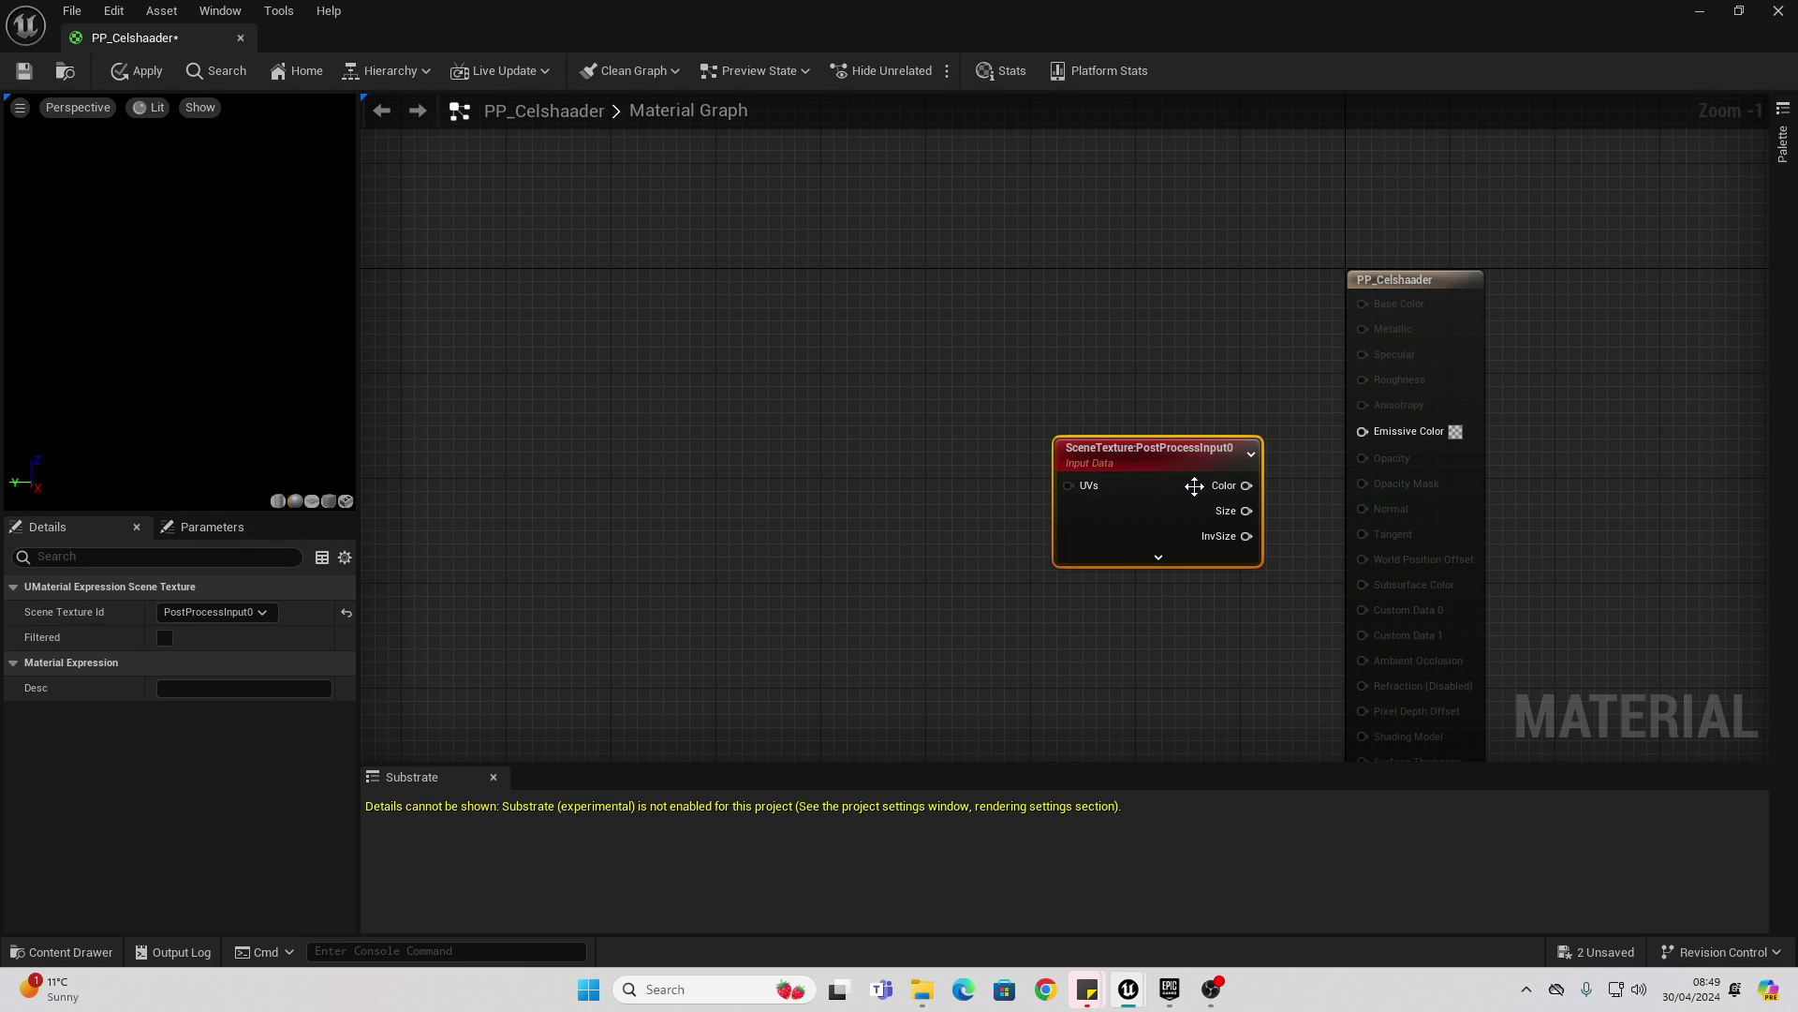
Move the SceneTexture node away from the output, duplicate it, and set the copy's Scene Texture Id to DiffuseColor
click(1051, 380)
drag(1177, 471, 889, 327)
key(ctrl+d)
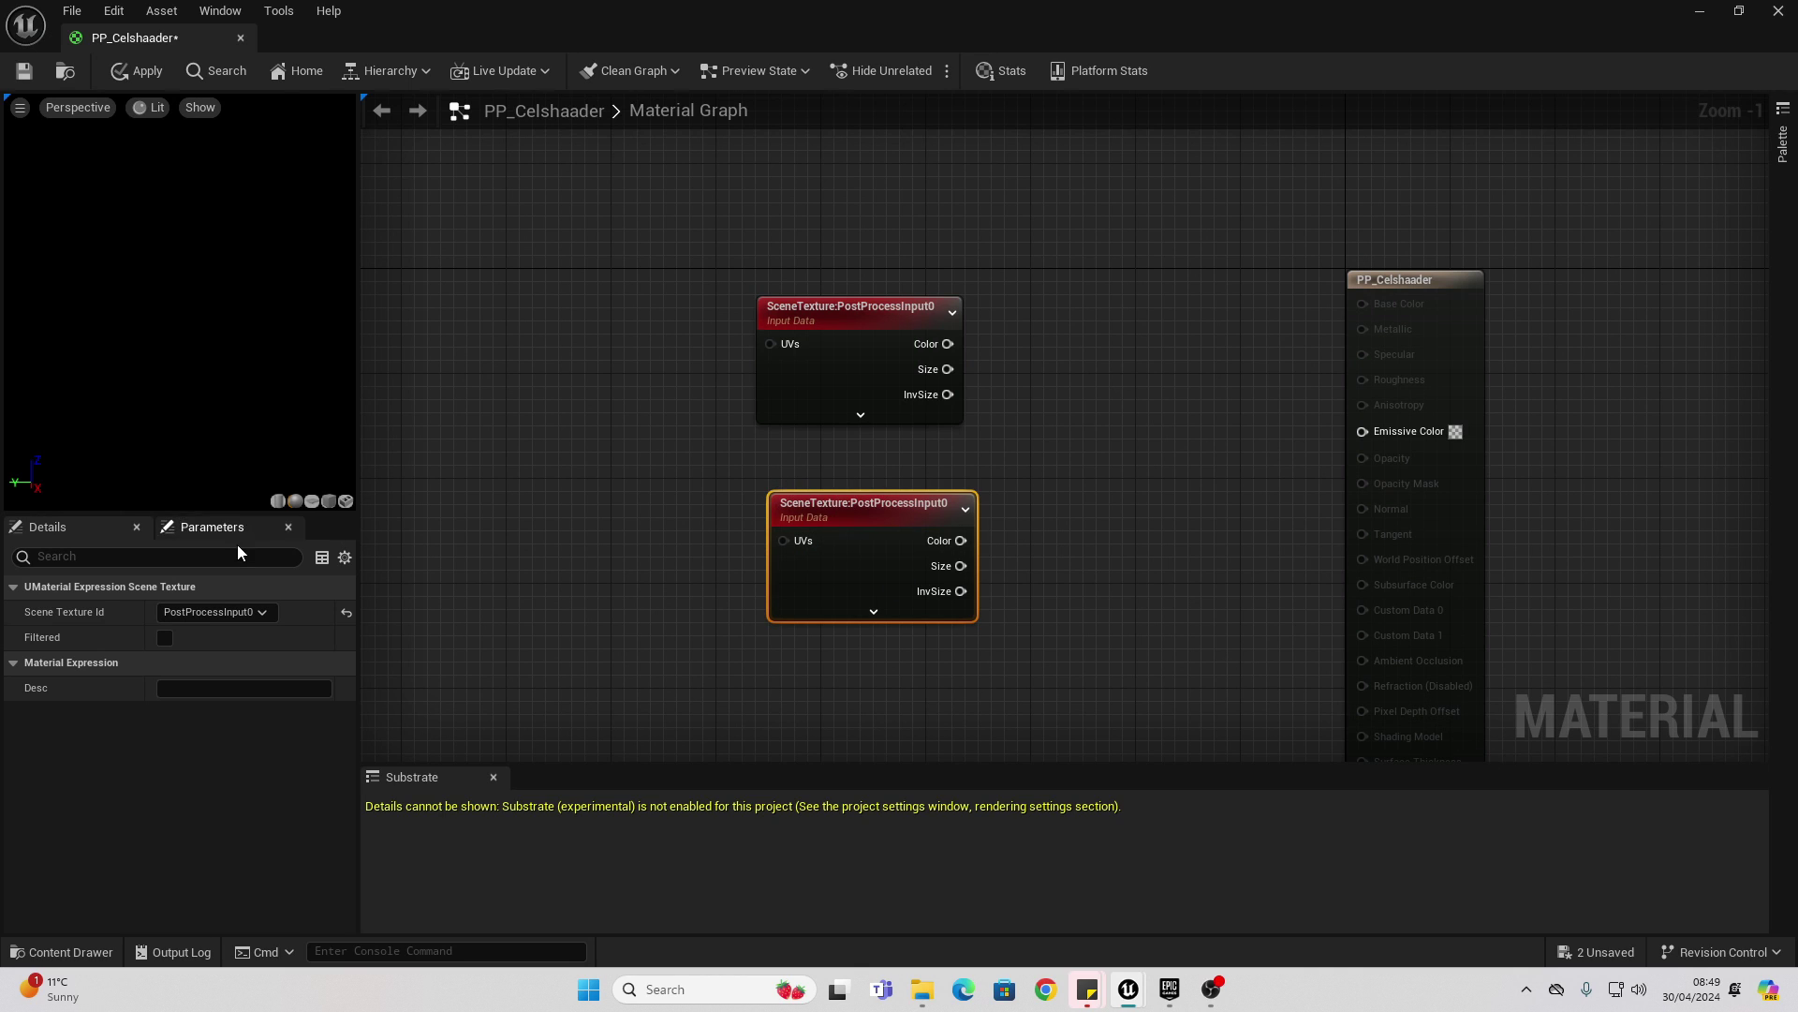
click(210, 611)
text(sh)
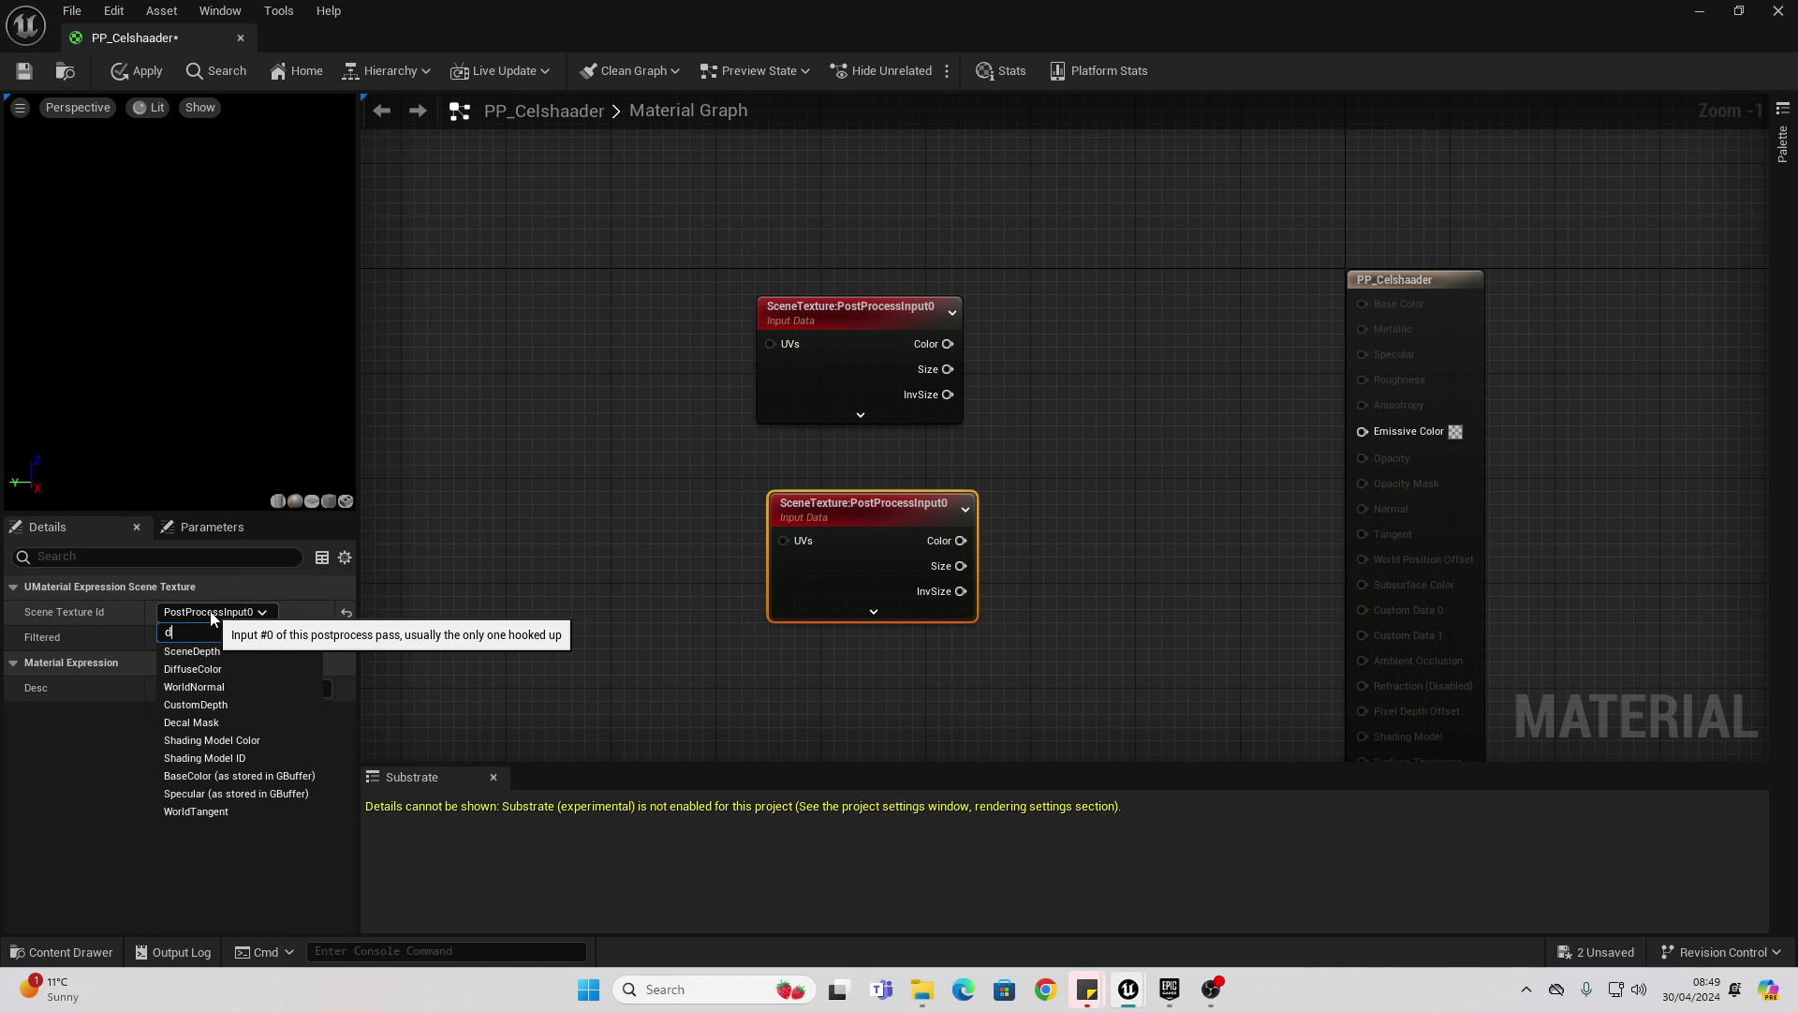
click(234, 649)
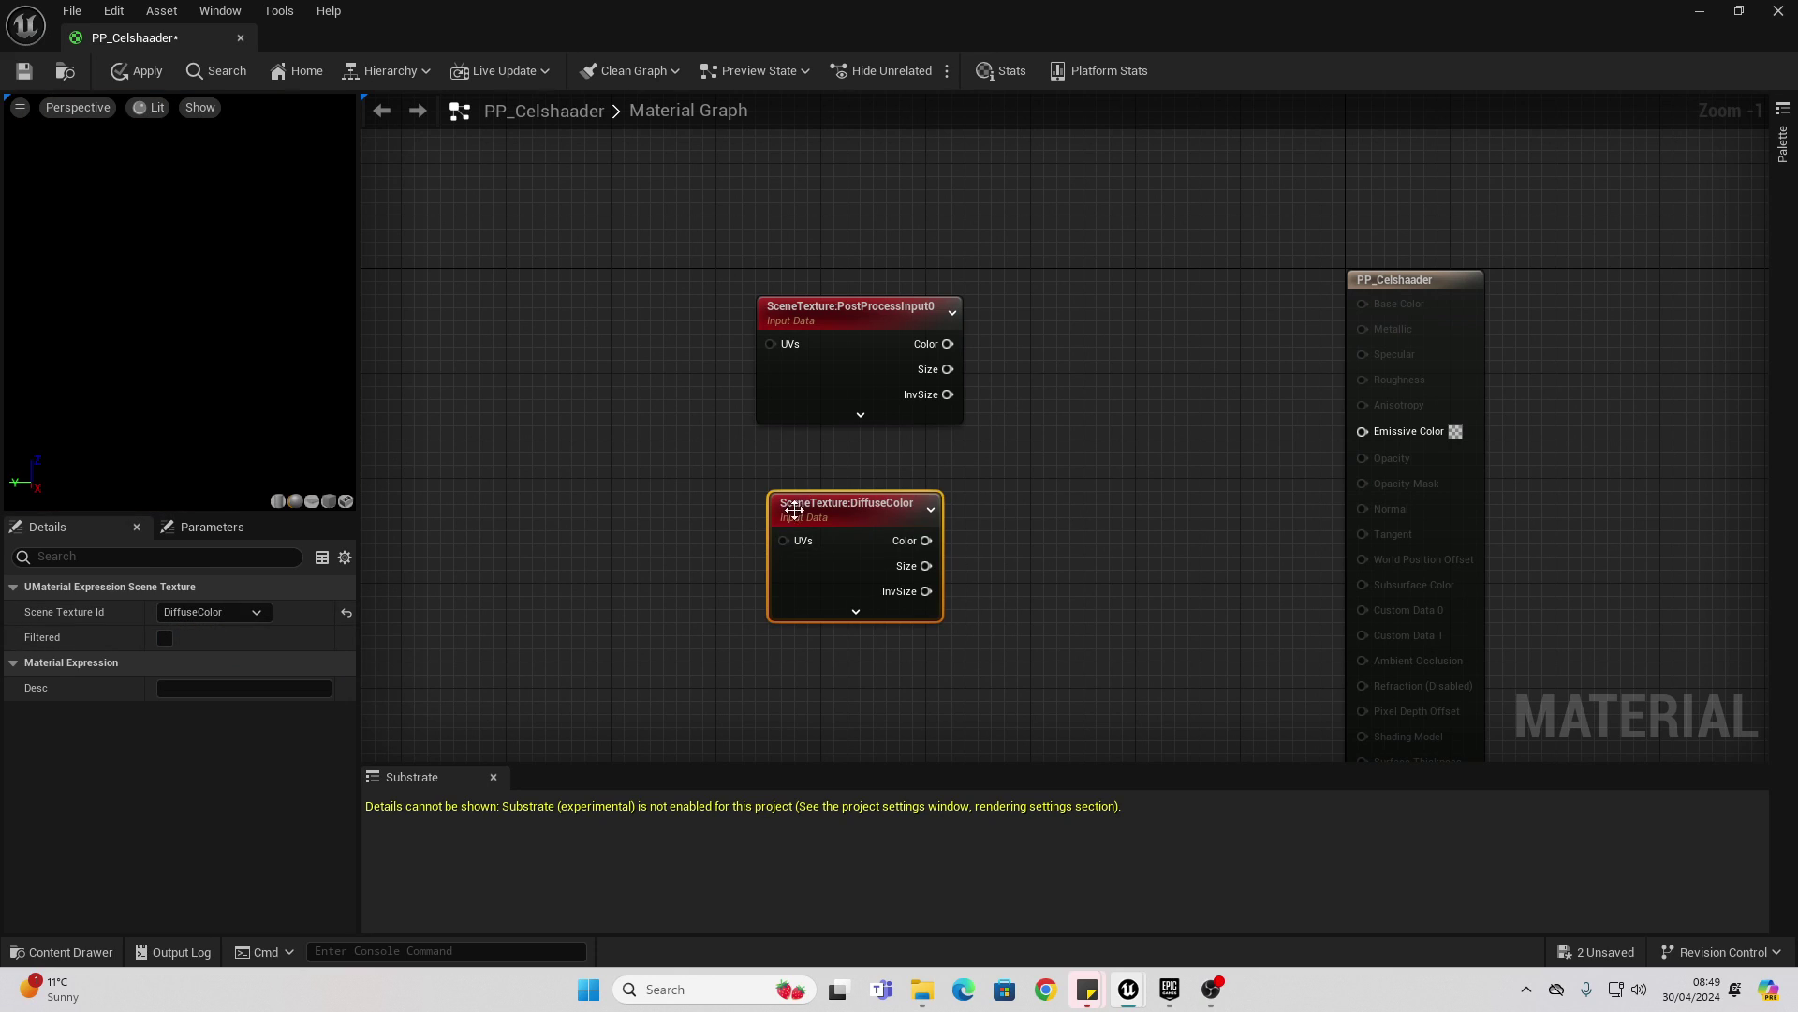
Arrange the PostProcessInput0 and DiffuseColor nodes one above the other, farther from the material output
drag(824, 514, 744, 530)
drag(816, 309, 660, 327)
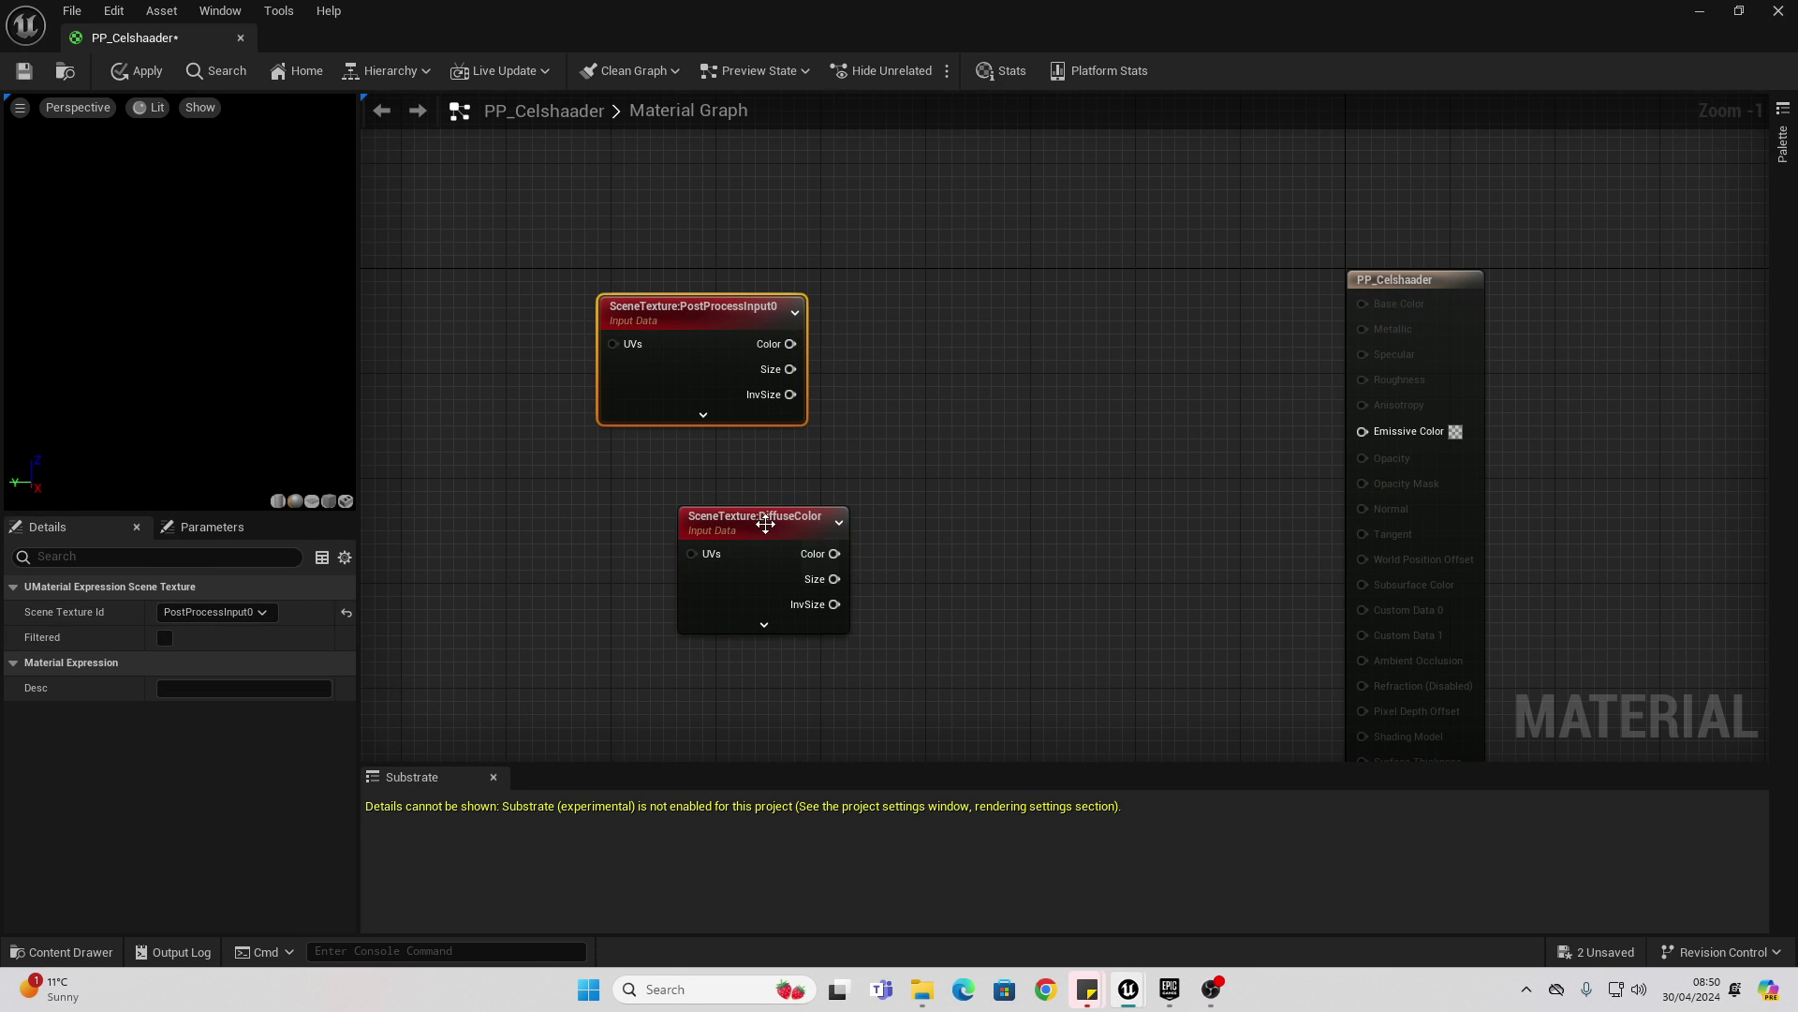
drag(766, 524, 670, 510)
Add a Desaturation node to the Color output of both the PostProcessInput0 and DiffuseColor scene textures
drag(790, 344, 913, 359)
text(d)
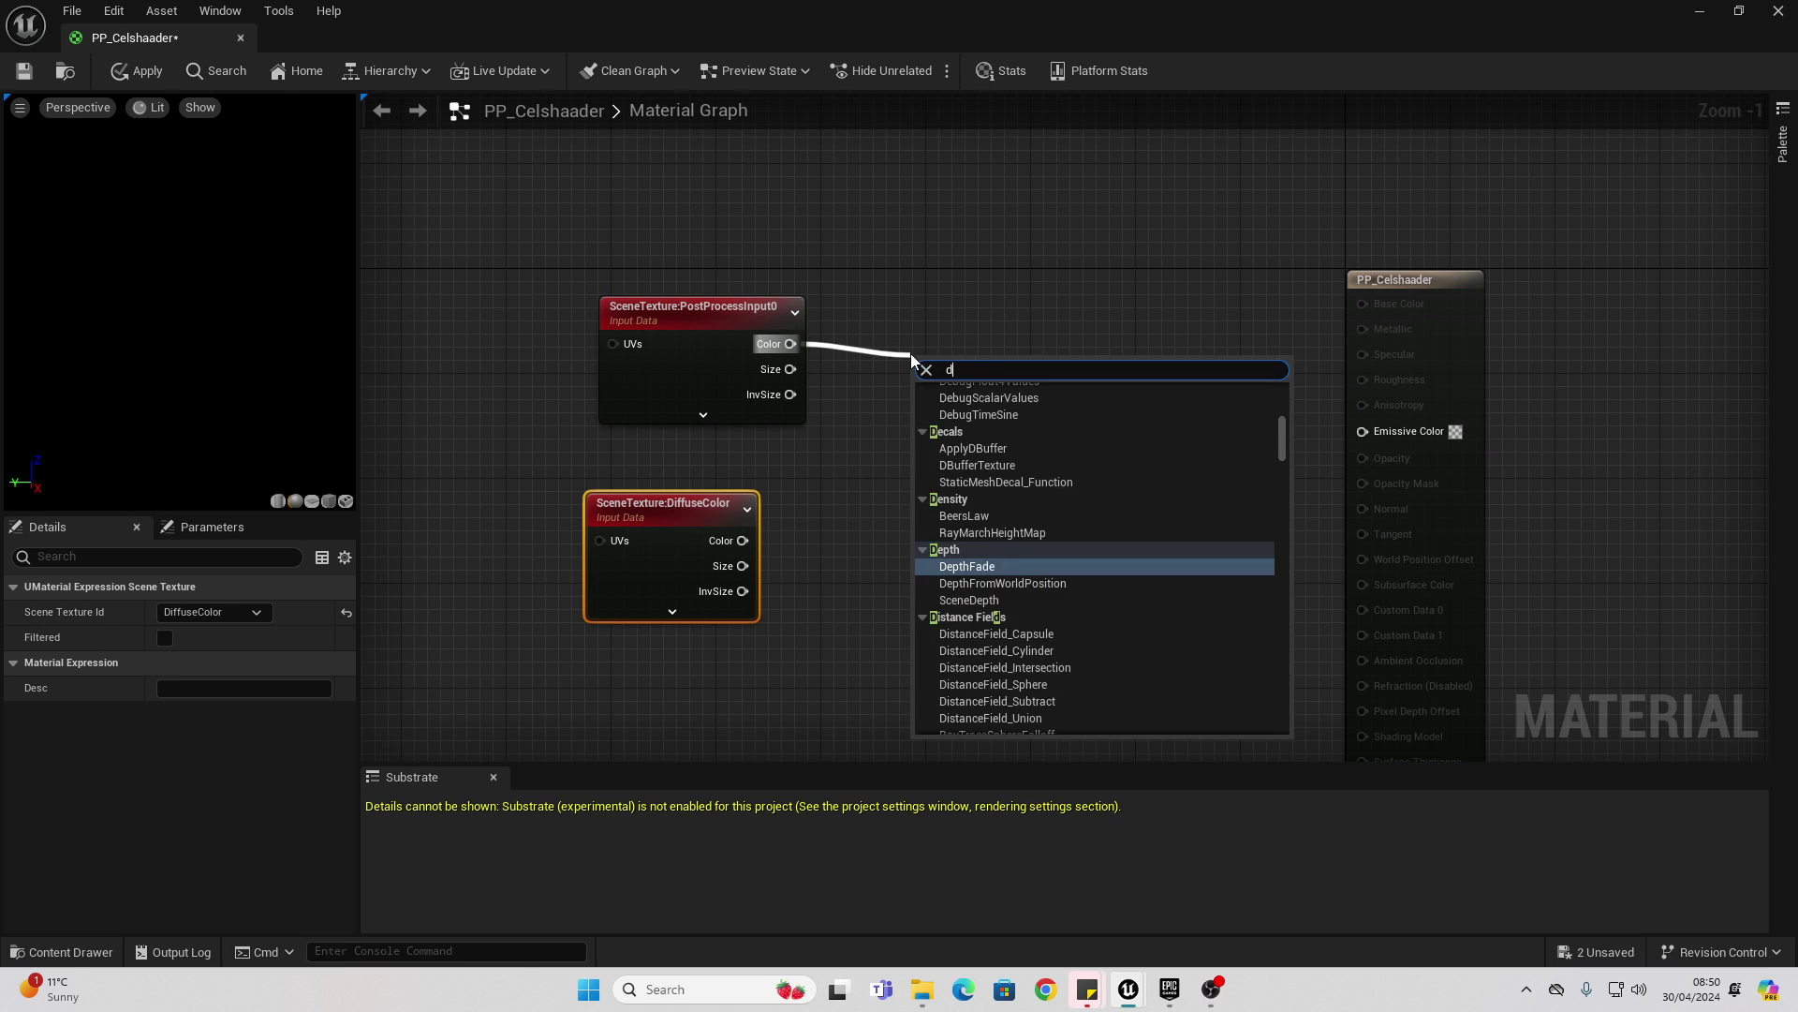
text(esat)
click(1003, 443)
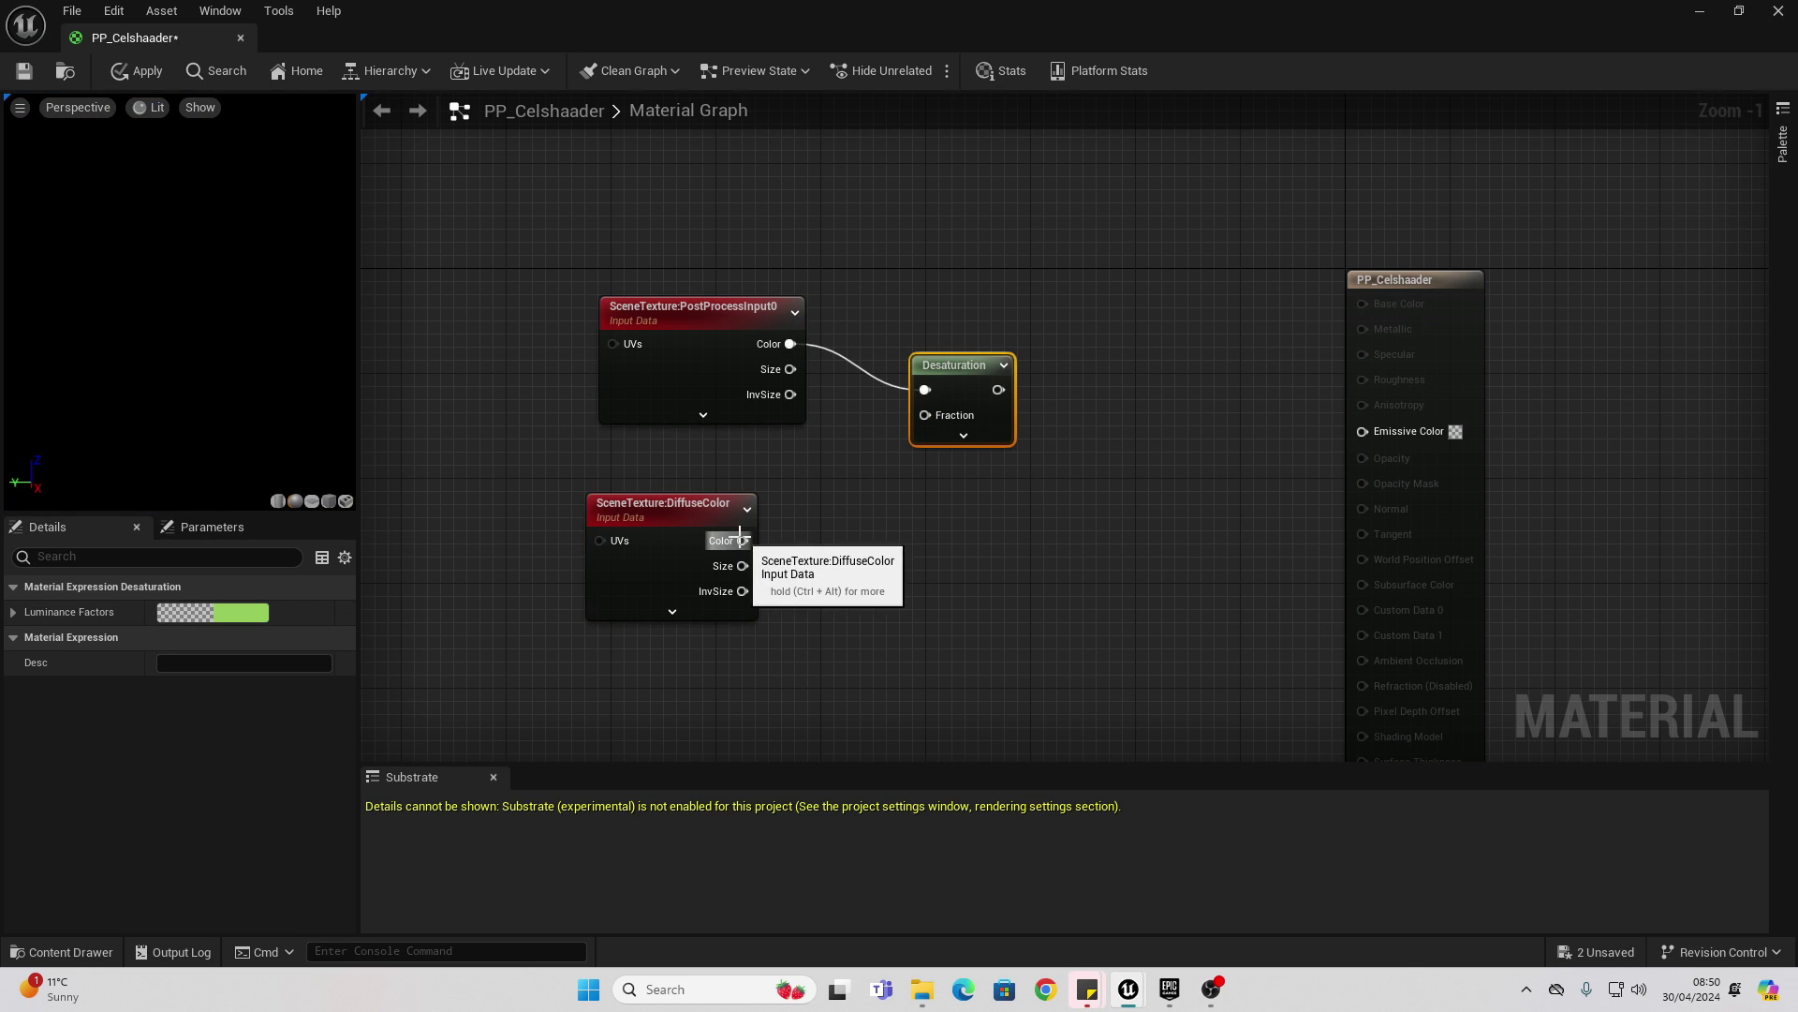
drag(742, 541, 906, 541)
text(des)
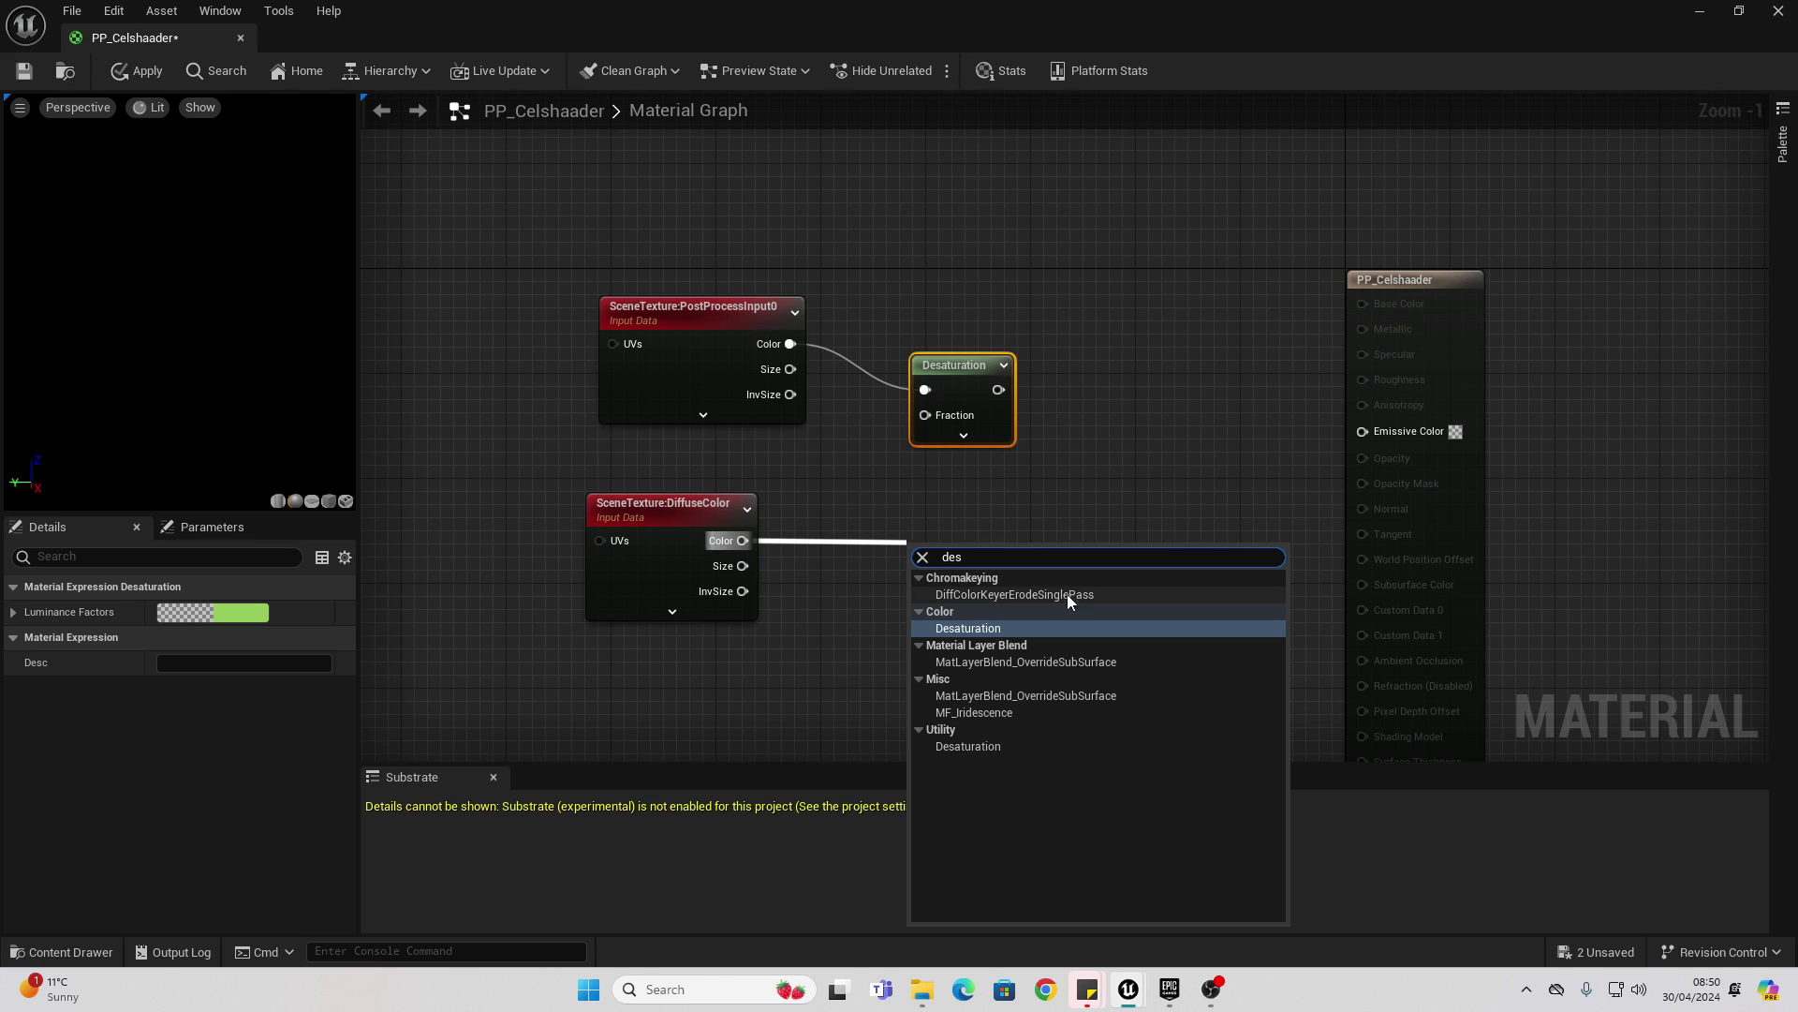
click(975, 628)
Add a Divide node with the PostProcessInput0 Desaturation feeding A and the DiffuseColor Desaturation feeding B
drag(999, 390, 1071, 430)
text(di)
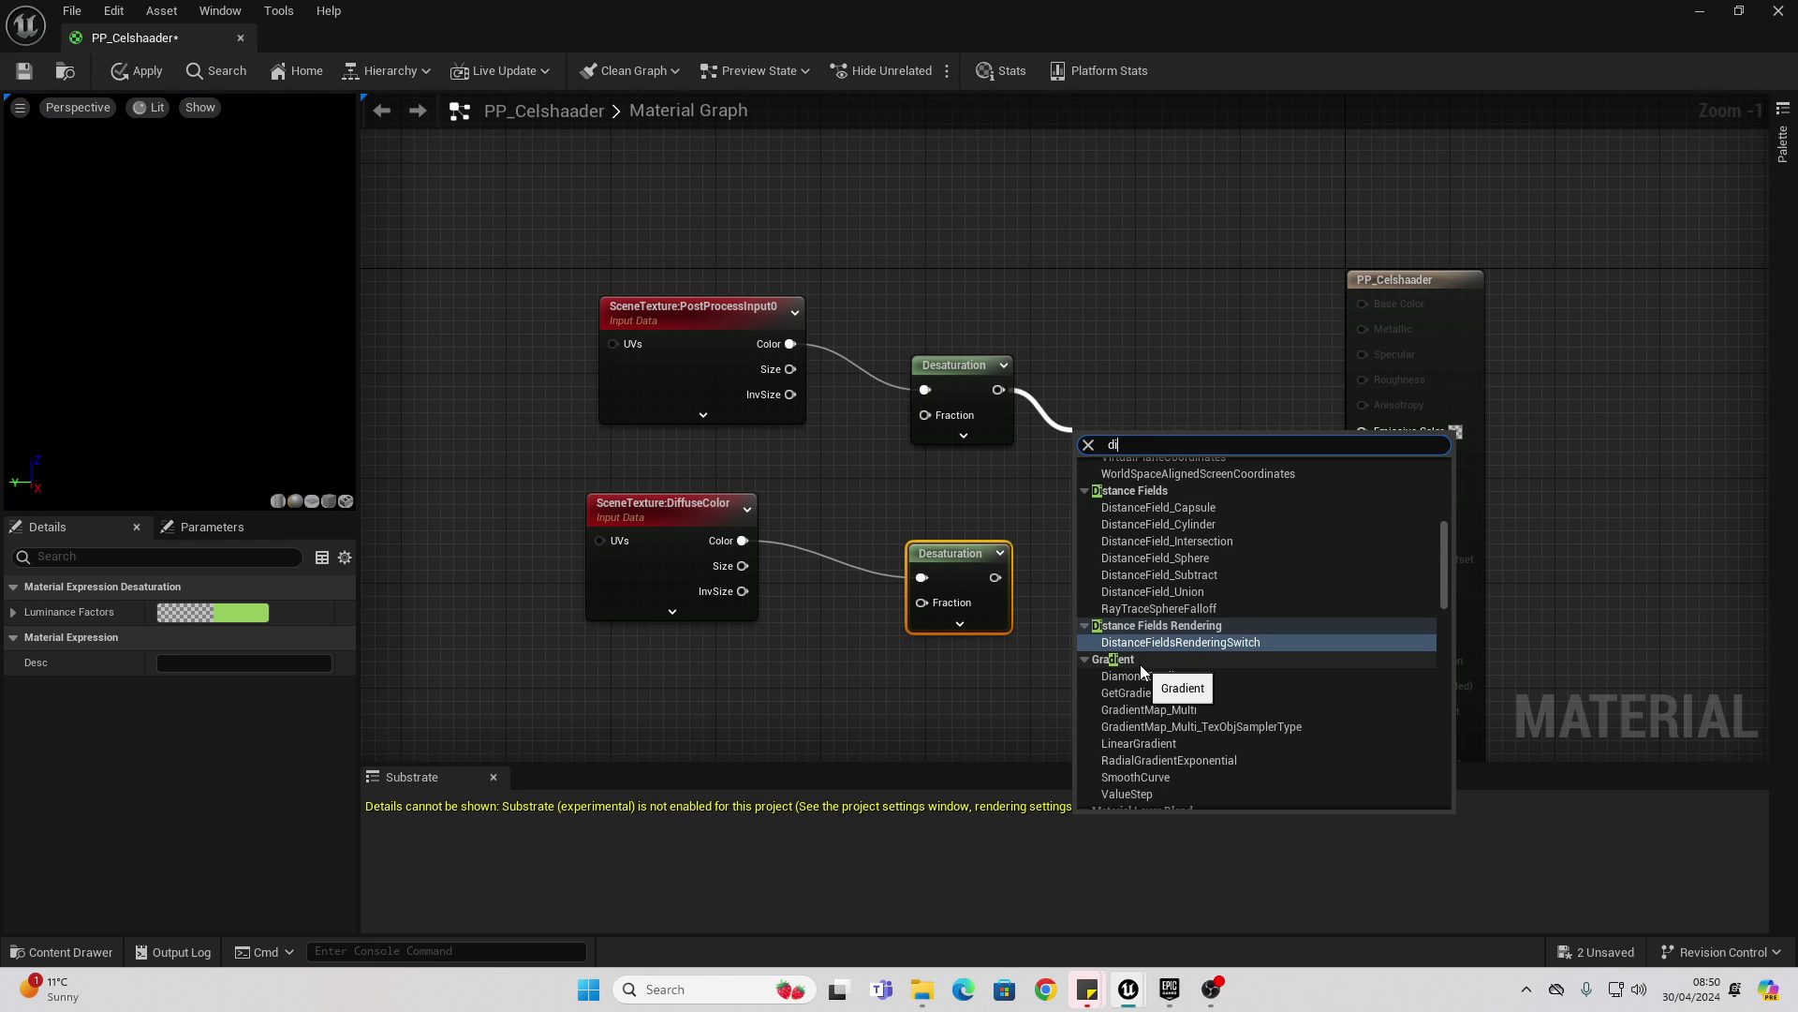
text(v)
click(1119, 480)
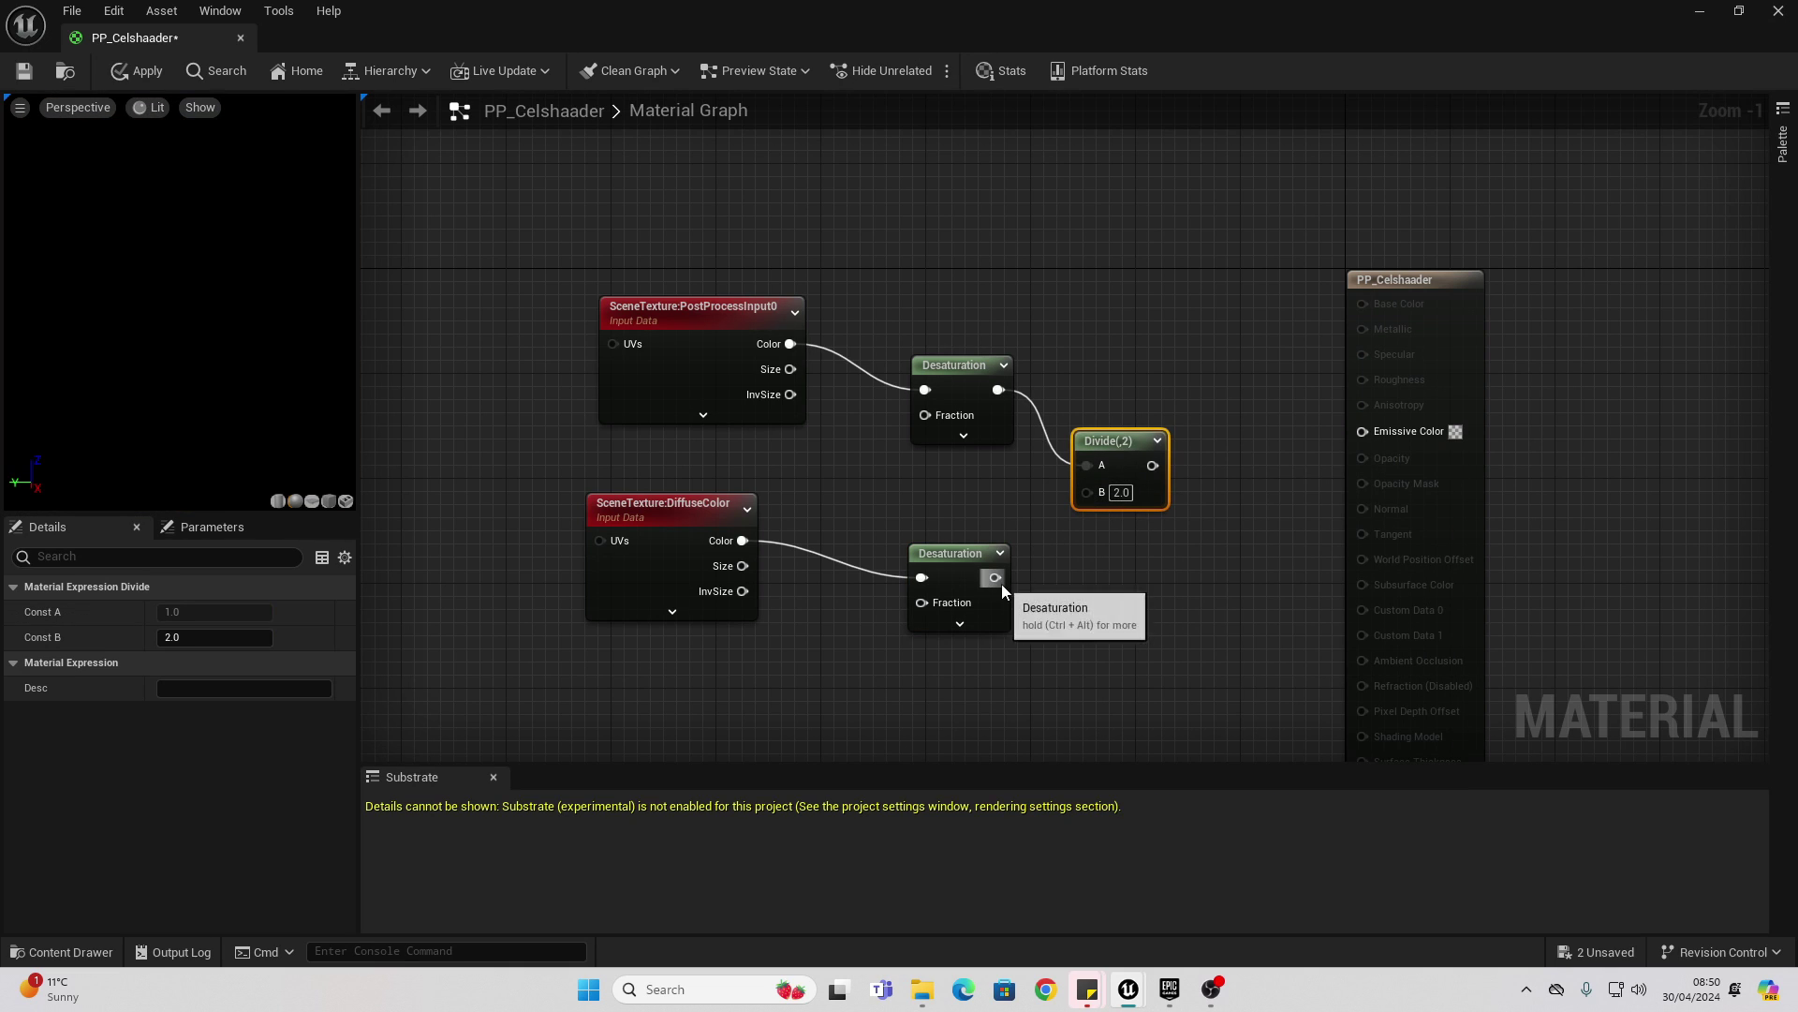
drag(1002, 583, 1094, 492)
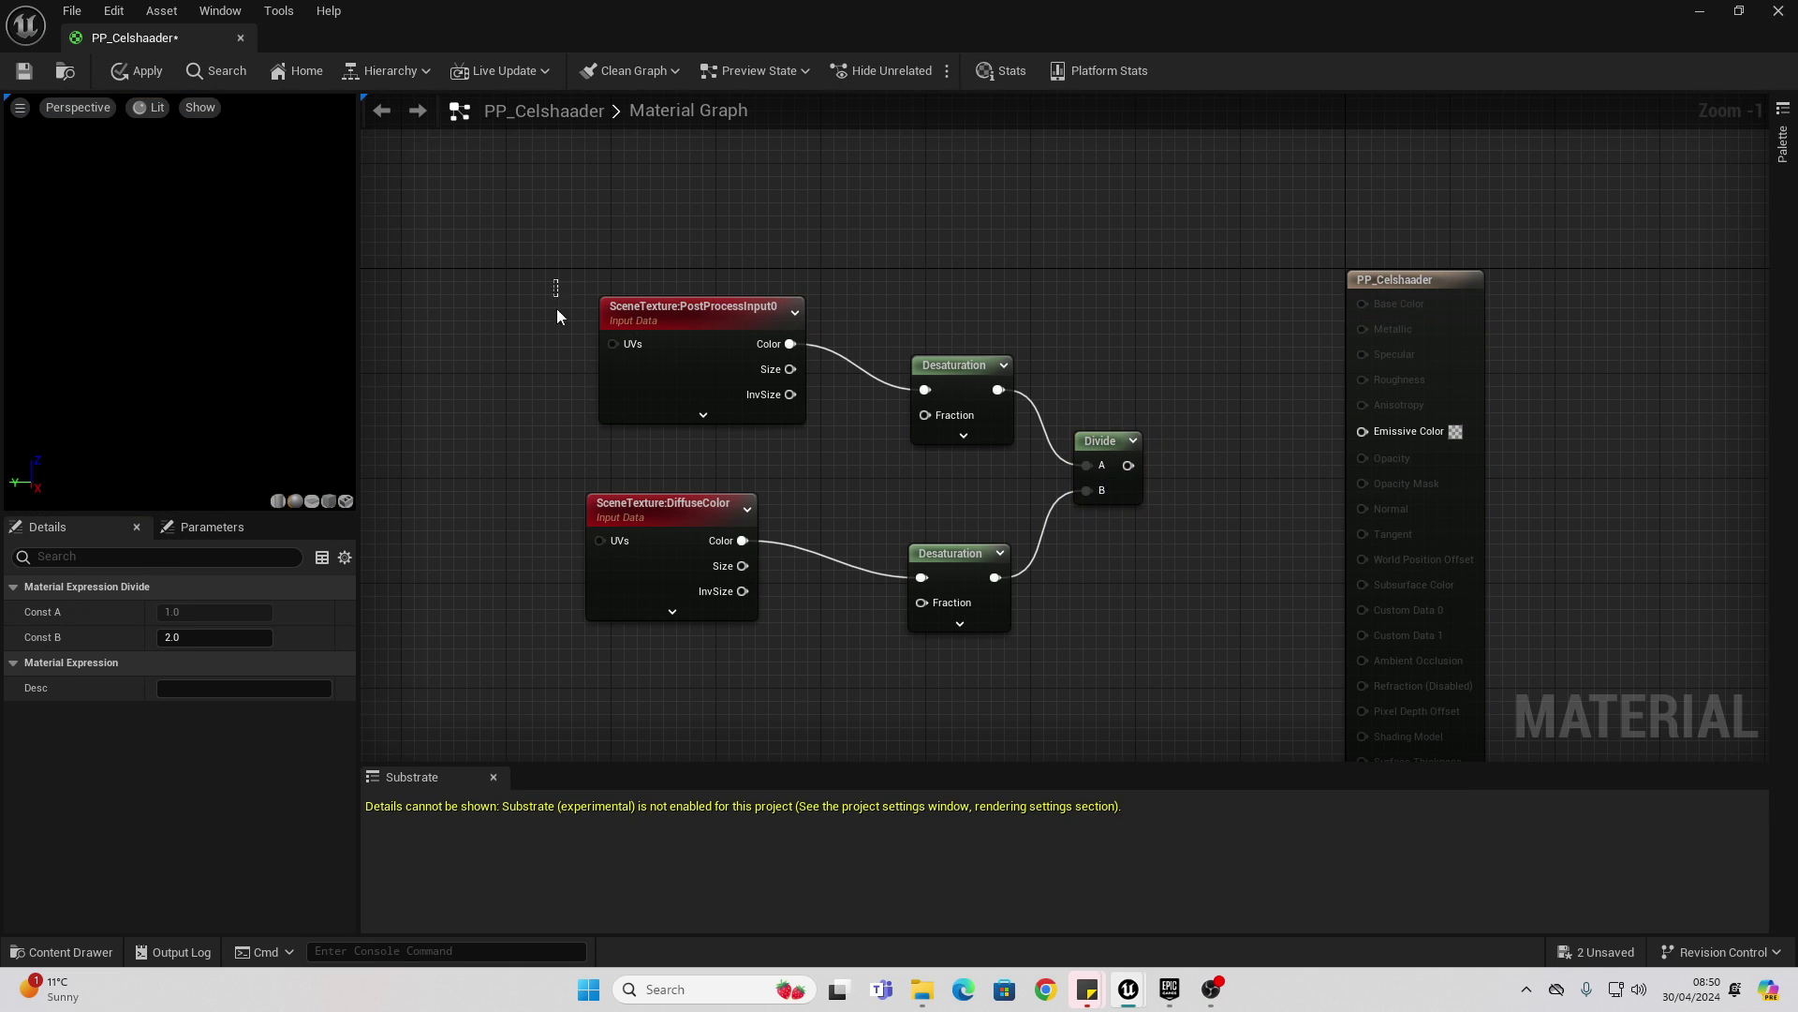
Shift the connected nodes away from the material output and add a Clamp node fed by the Divide result
drag(556, 307, 1101, 613)
drag(1127, 453, 929, 412)
click(911, 394)
text(clm)
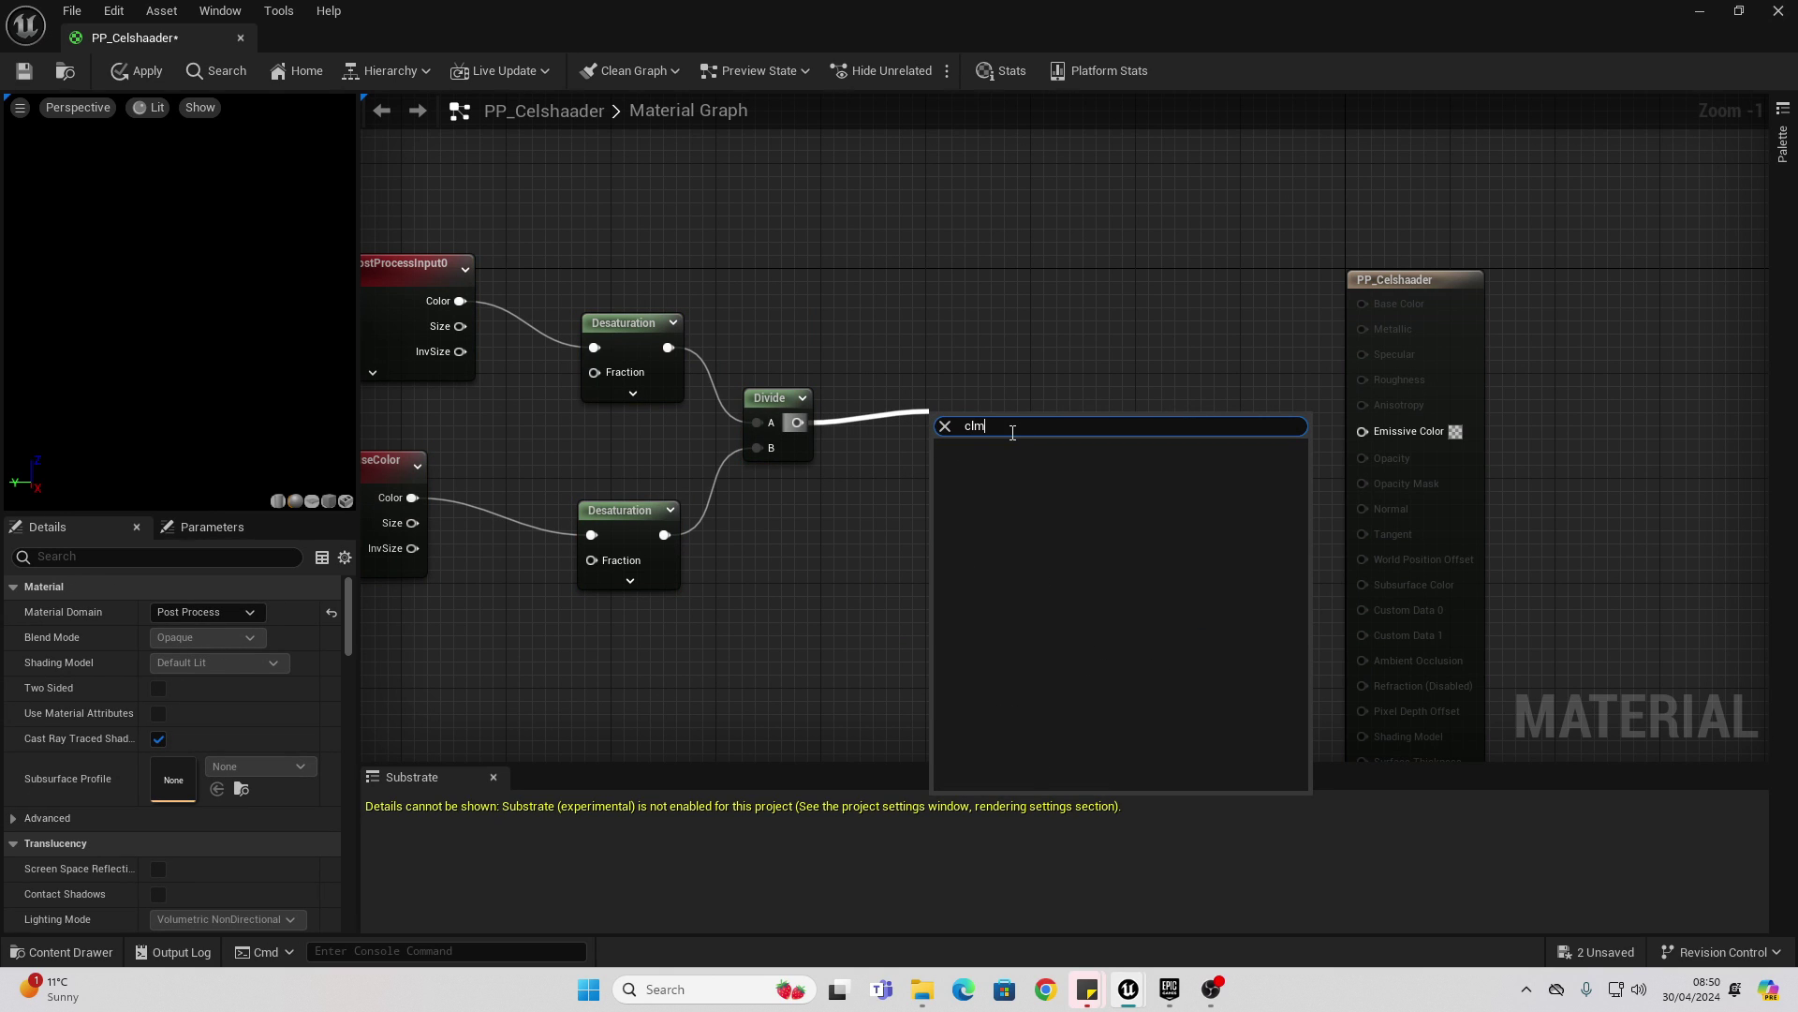
key(BackSpace)
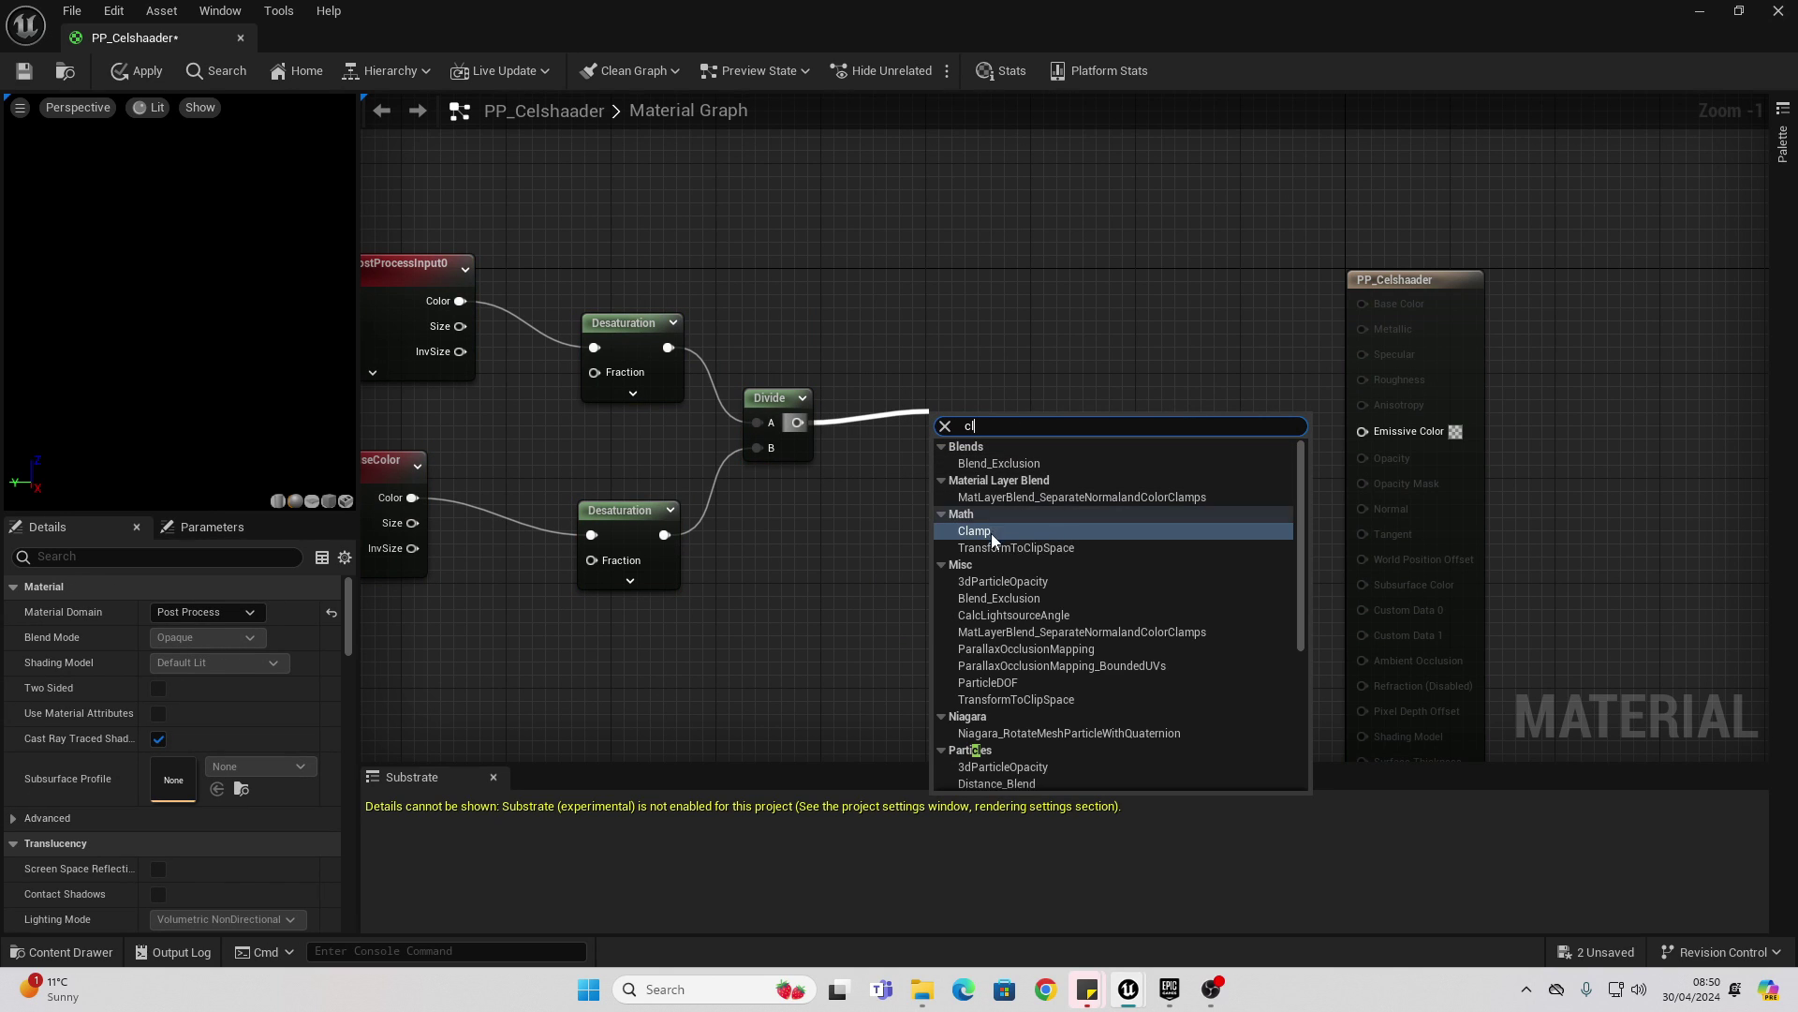
click(991, 525)
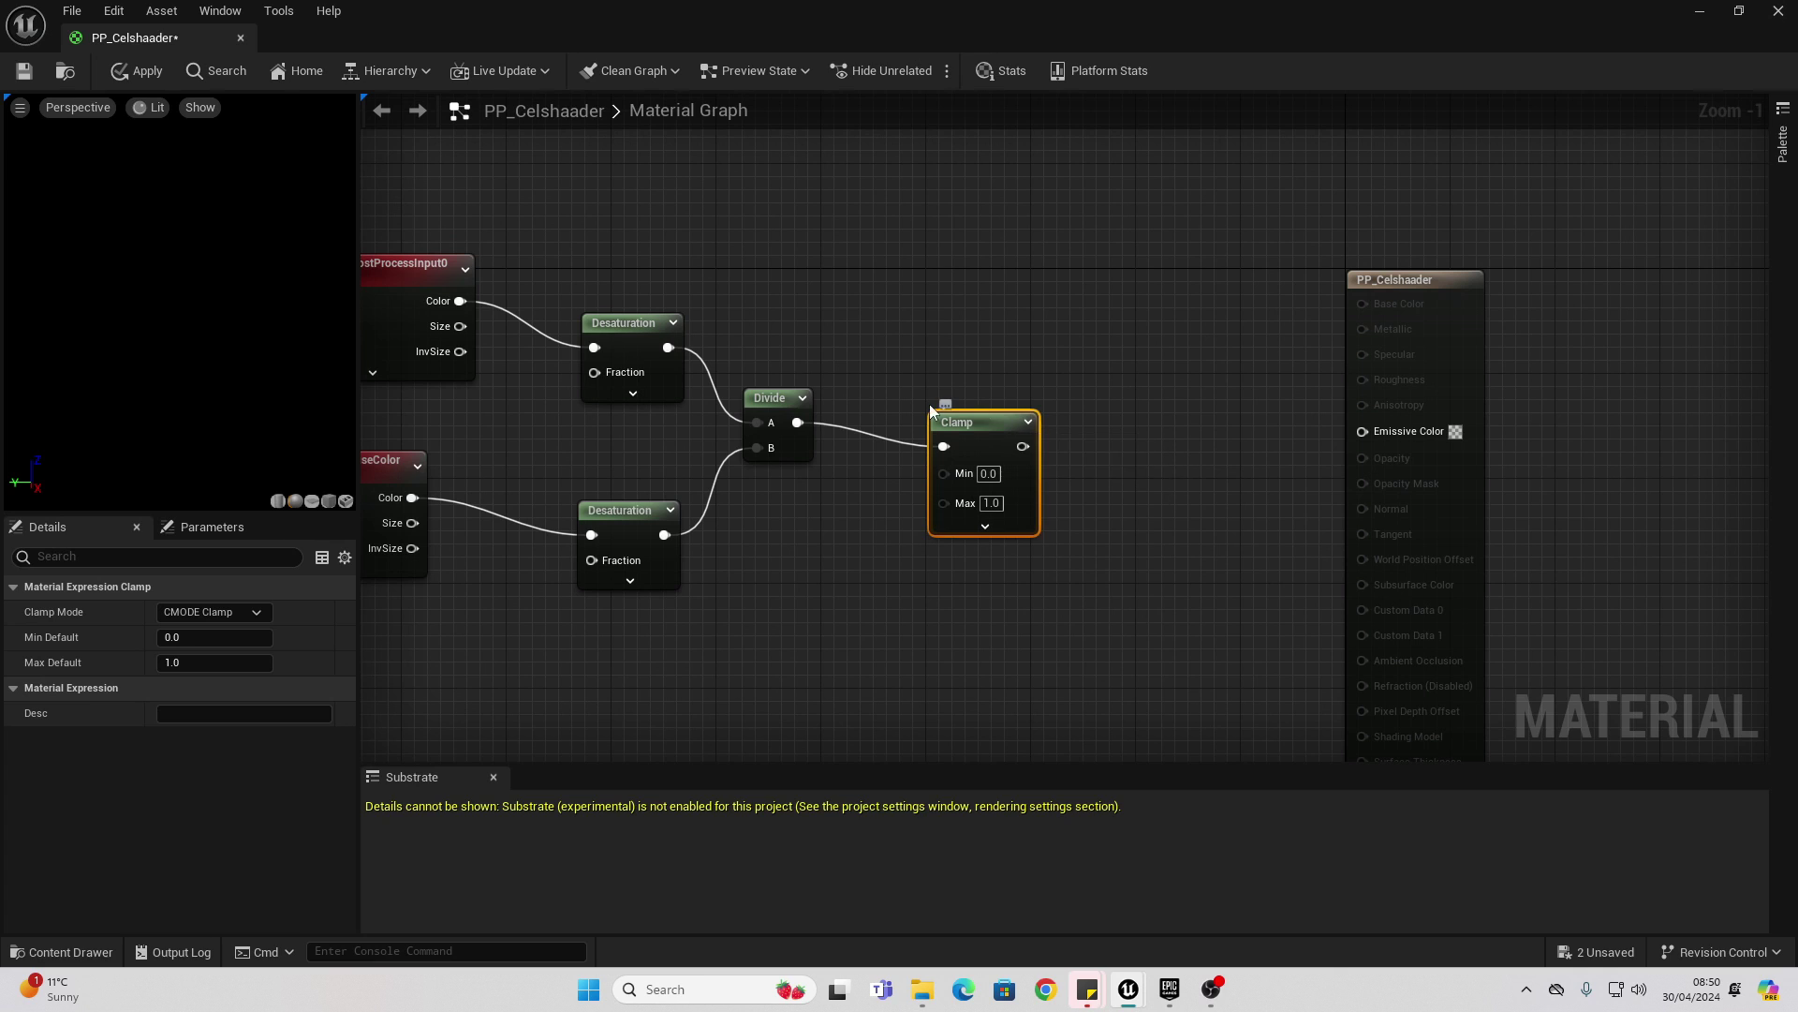
Move the Clamp node slightly up so it lines up better with the Divide node
right_drag(1022, 447, 1212, 306)
right_click(1212, 306)
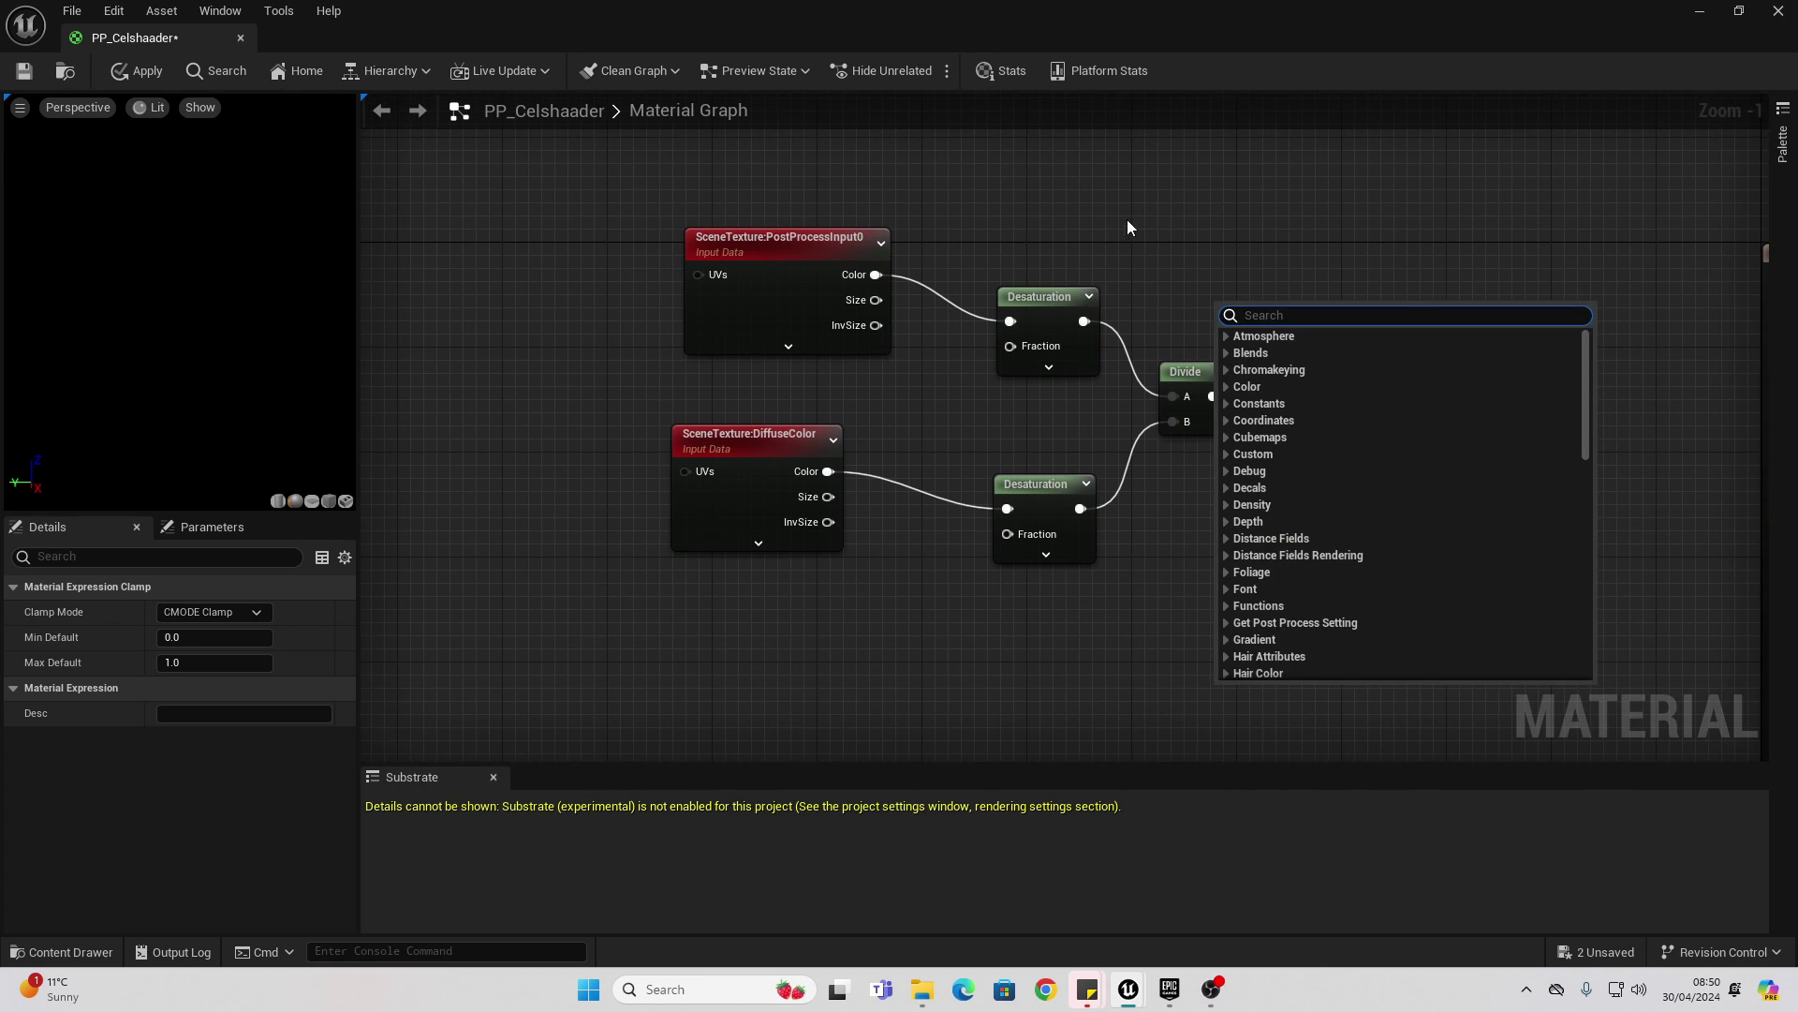
click(1133, 216)
click(1147, 212)
drag(1423, 401, 1434, 364)
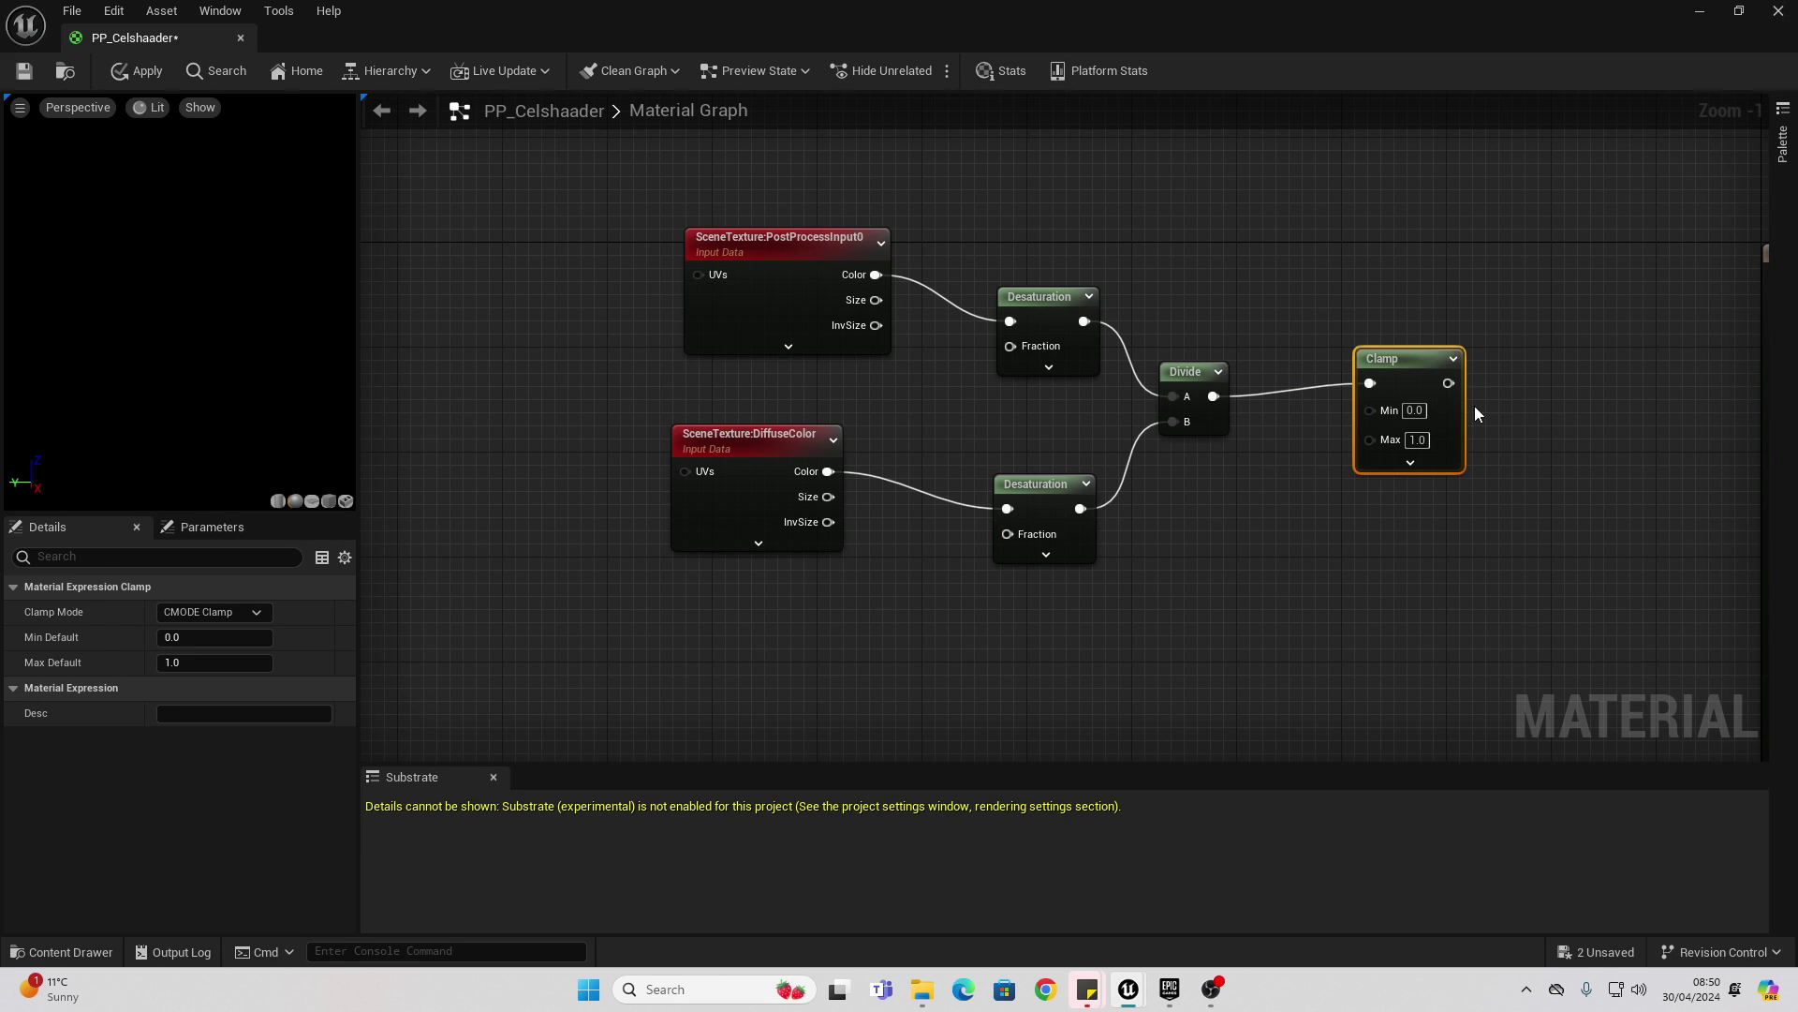
Move the whole node chain up to the Clamp farther from the PP_Celshaader output node to free up space
right_drag(1486, 446, 1197, 446)
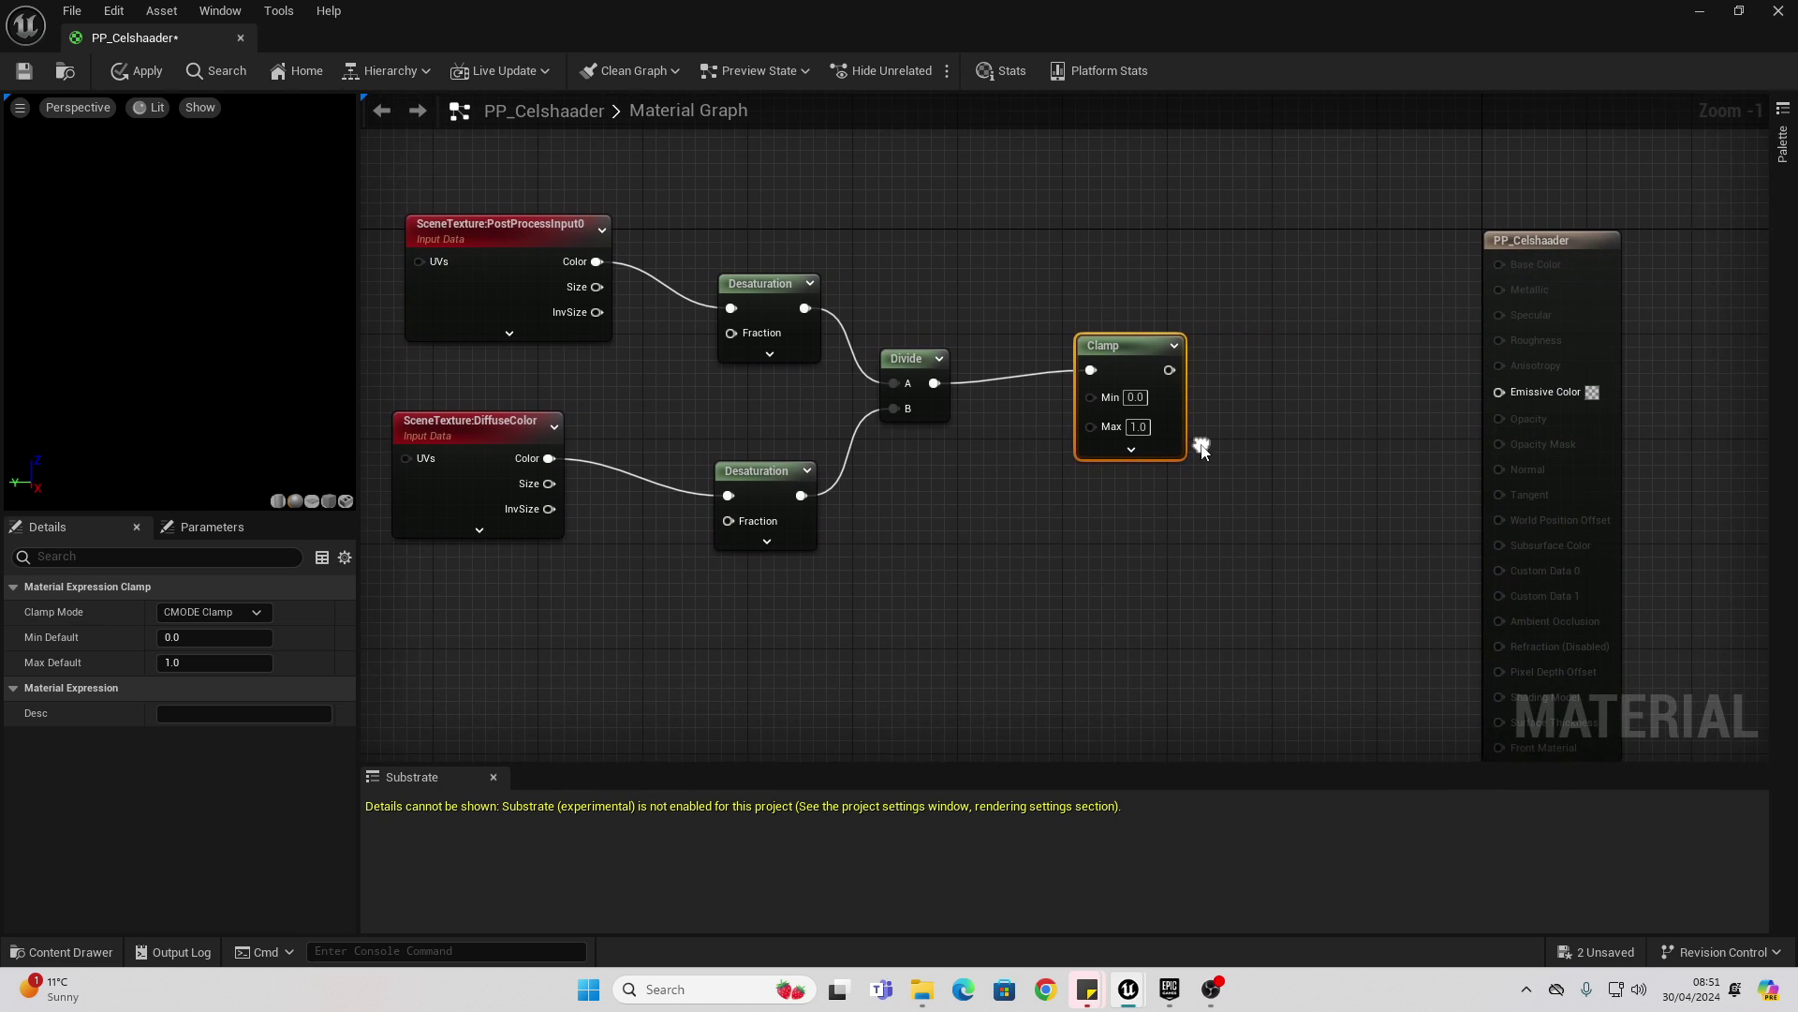
scroll(1186, 420, up, 1)
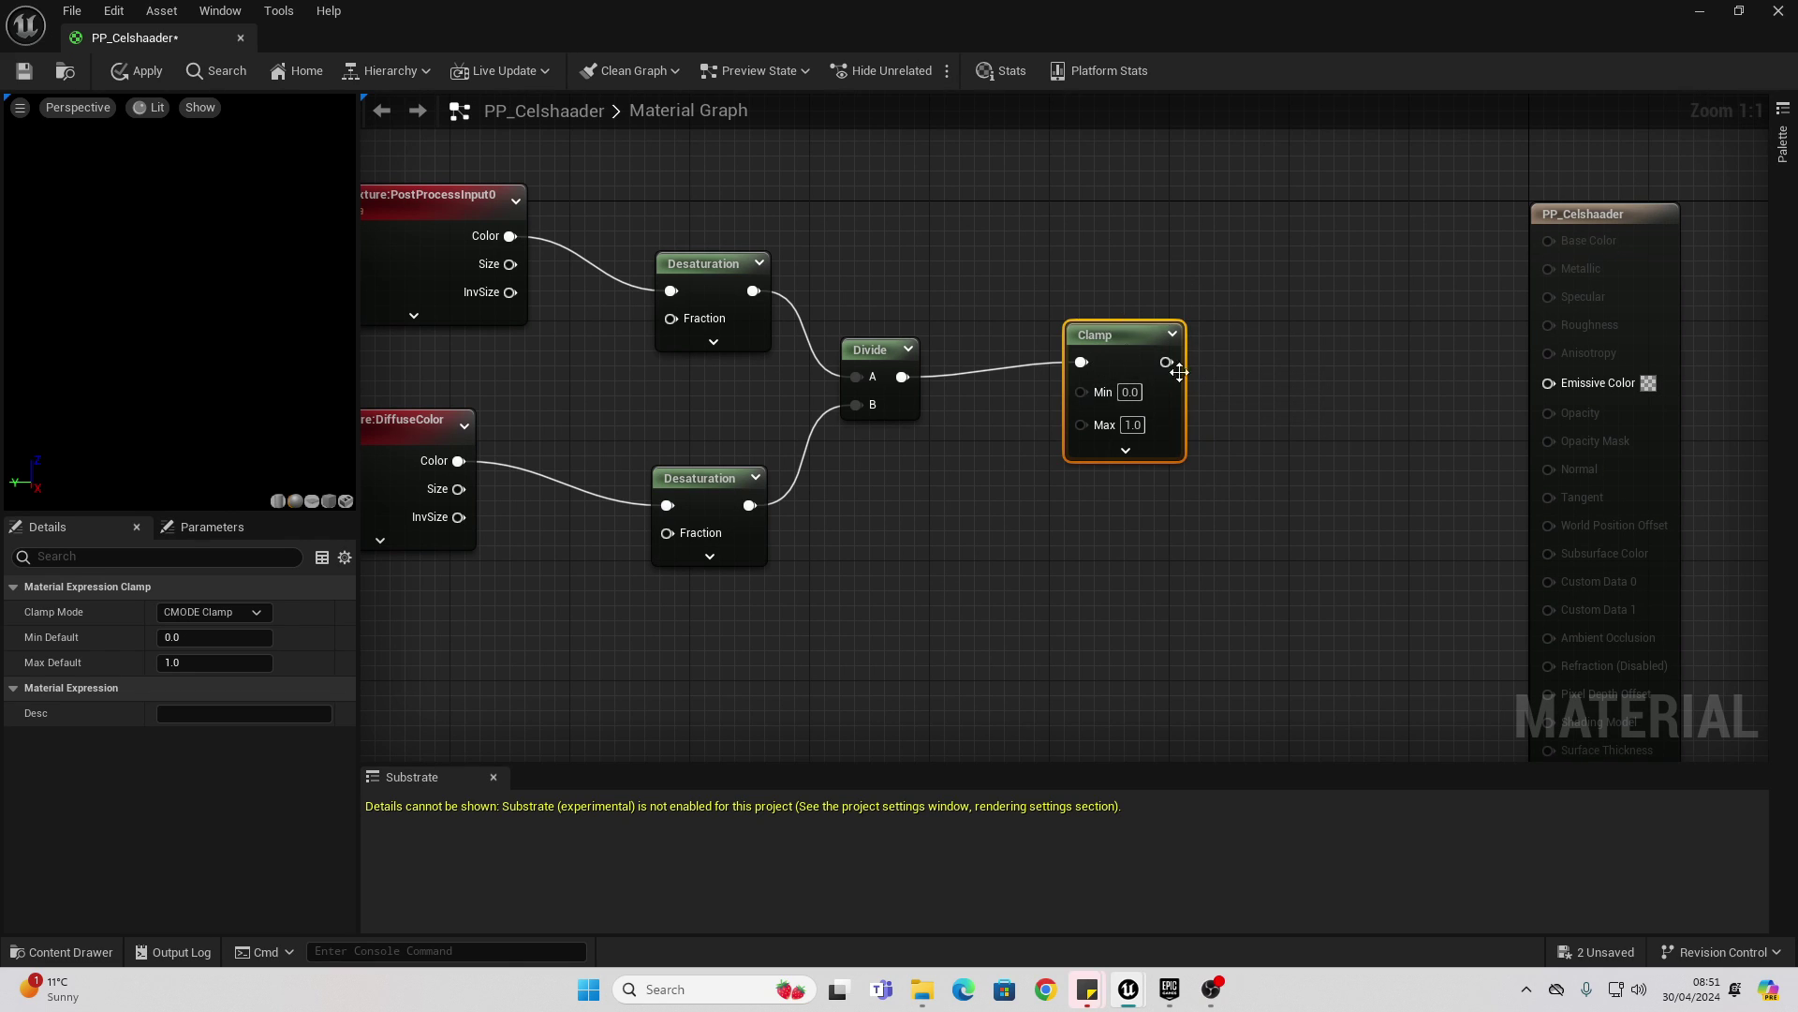
scroll(1179, 372, down, 2)
drag(497, 232, 1195, 487)
drag(1148, 371, 867, 328)
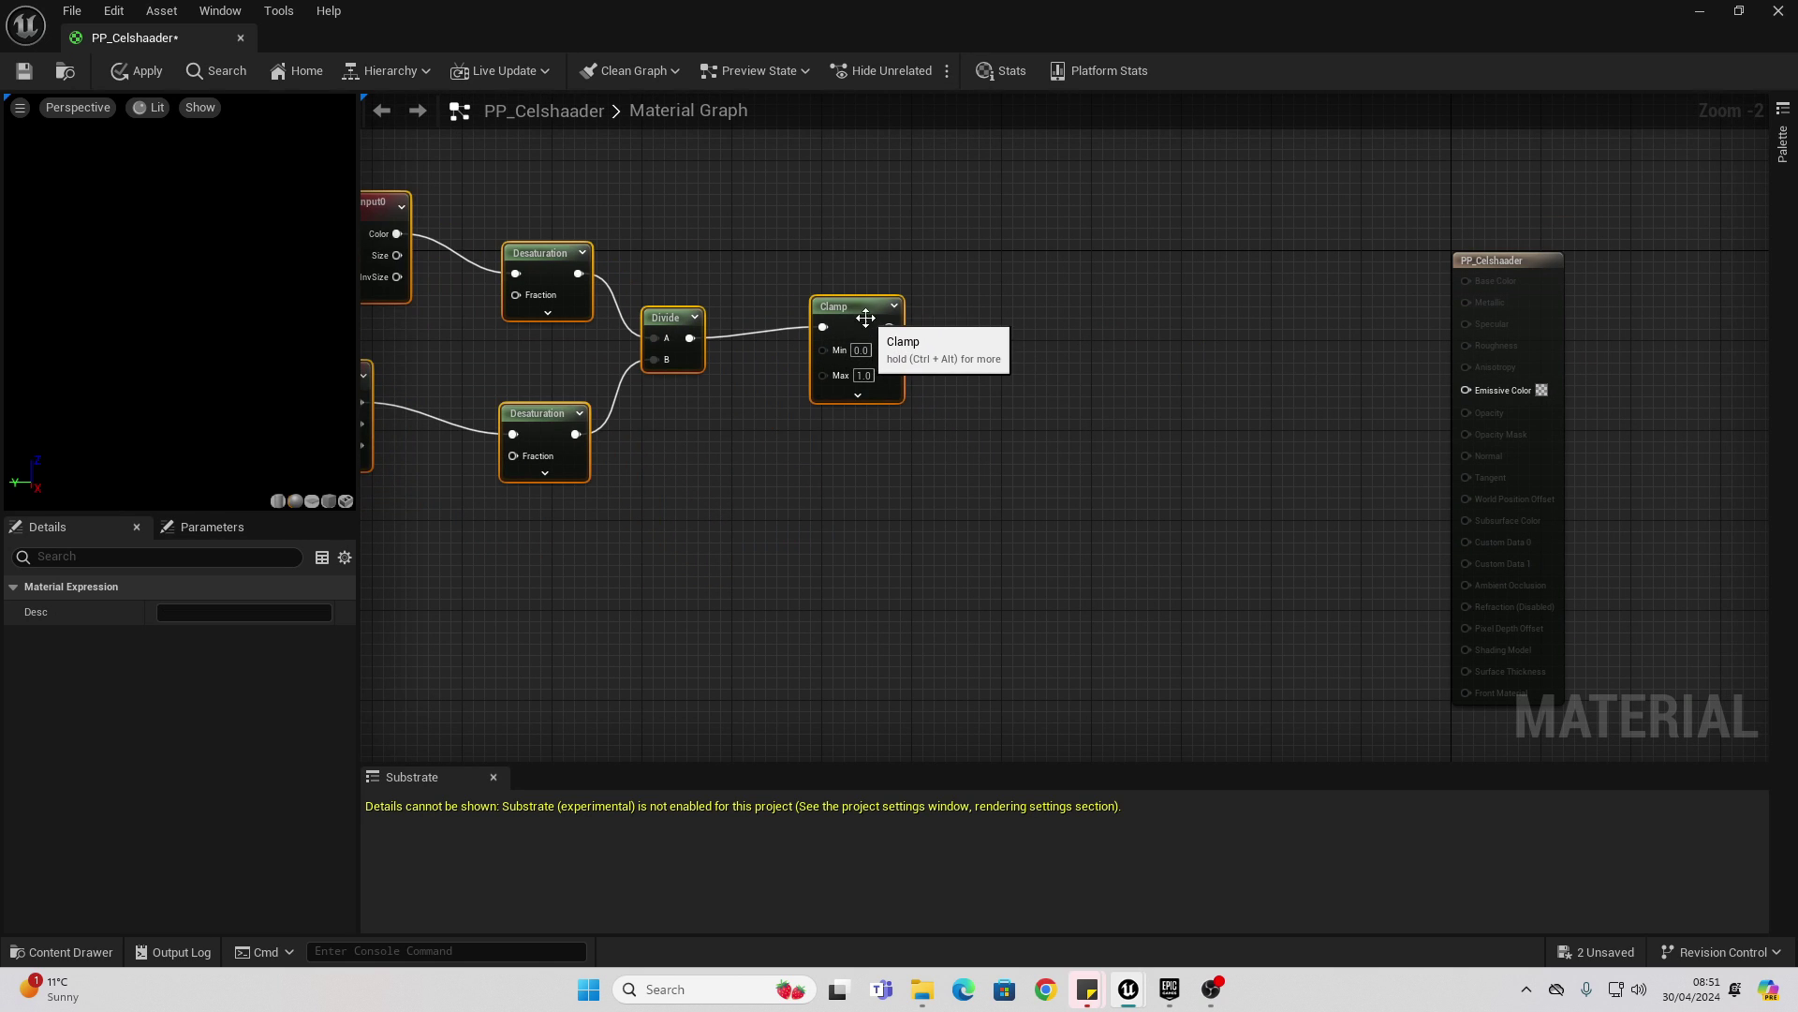
Add an If node in the free space between the Clamp node and the material output
right_drag(1013, 330, 1137, 366)
click(1138, 366)
right_click(1139, 367)
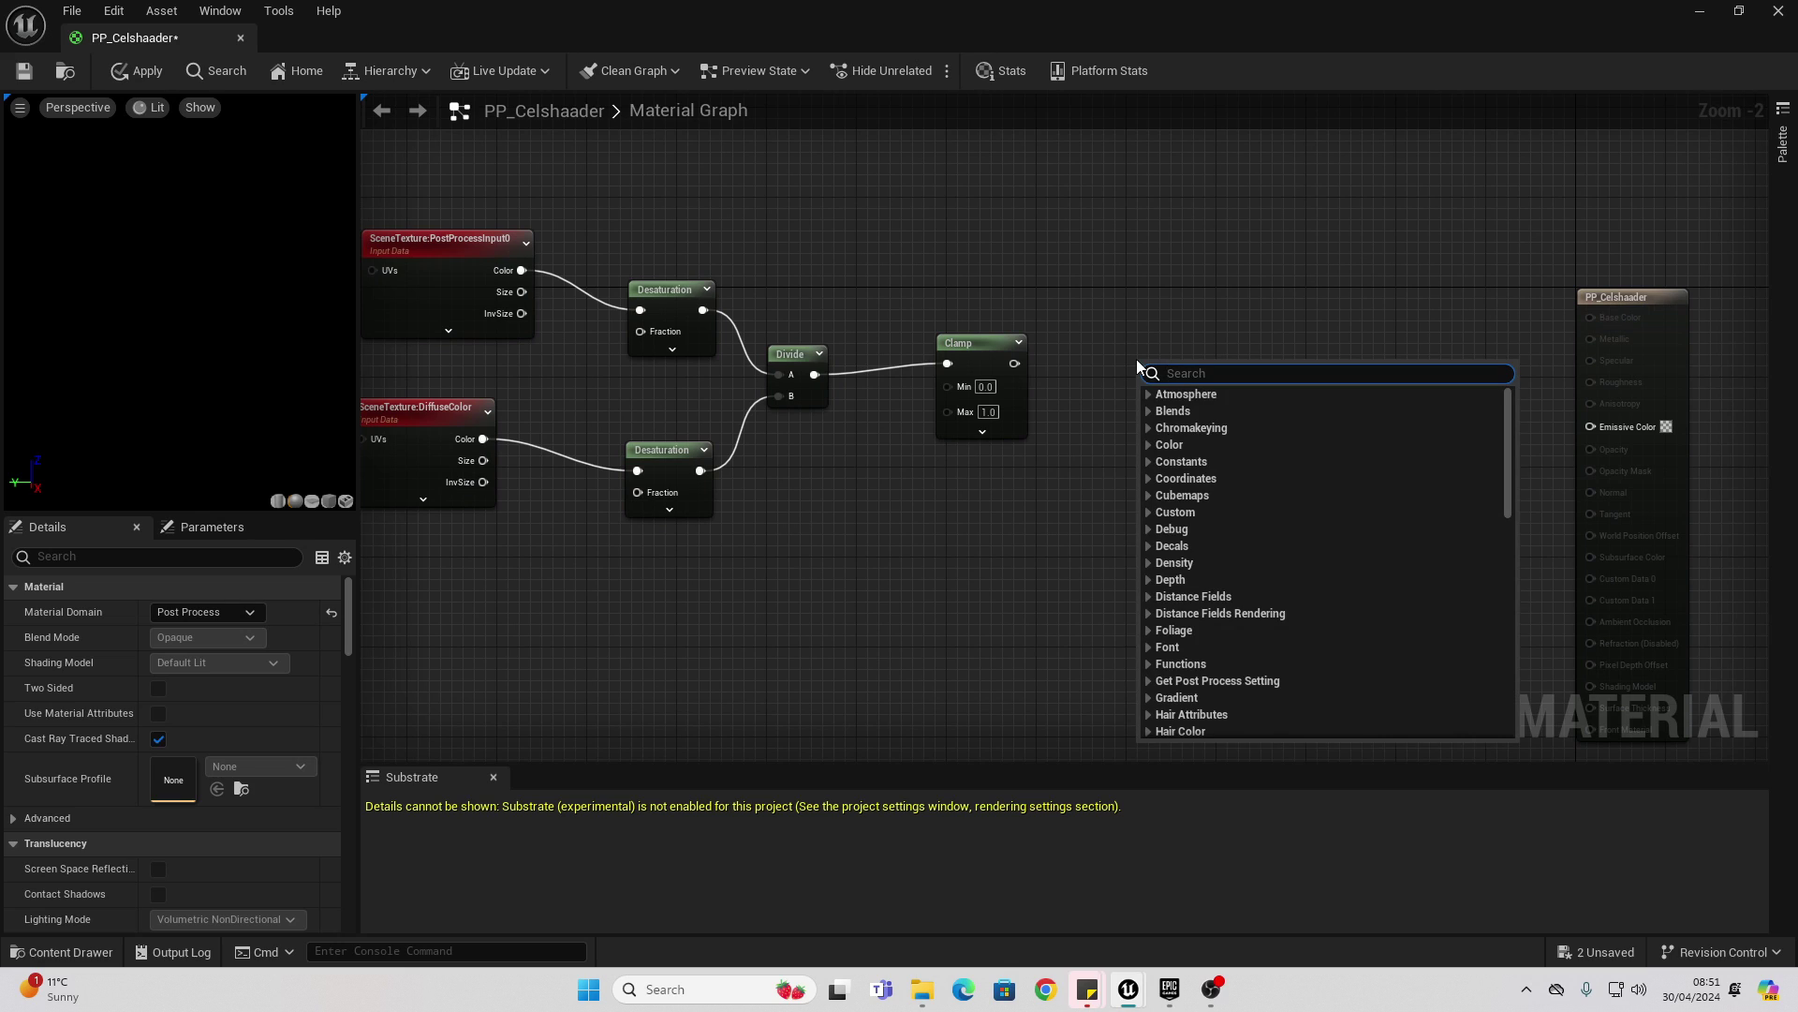
text(if)
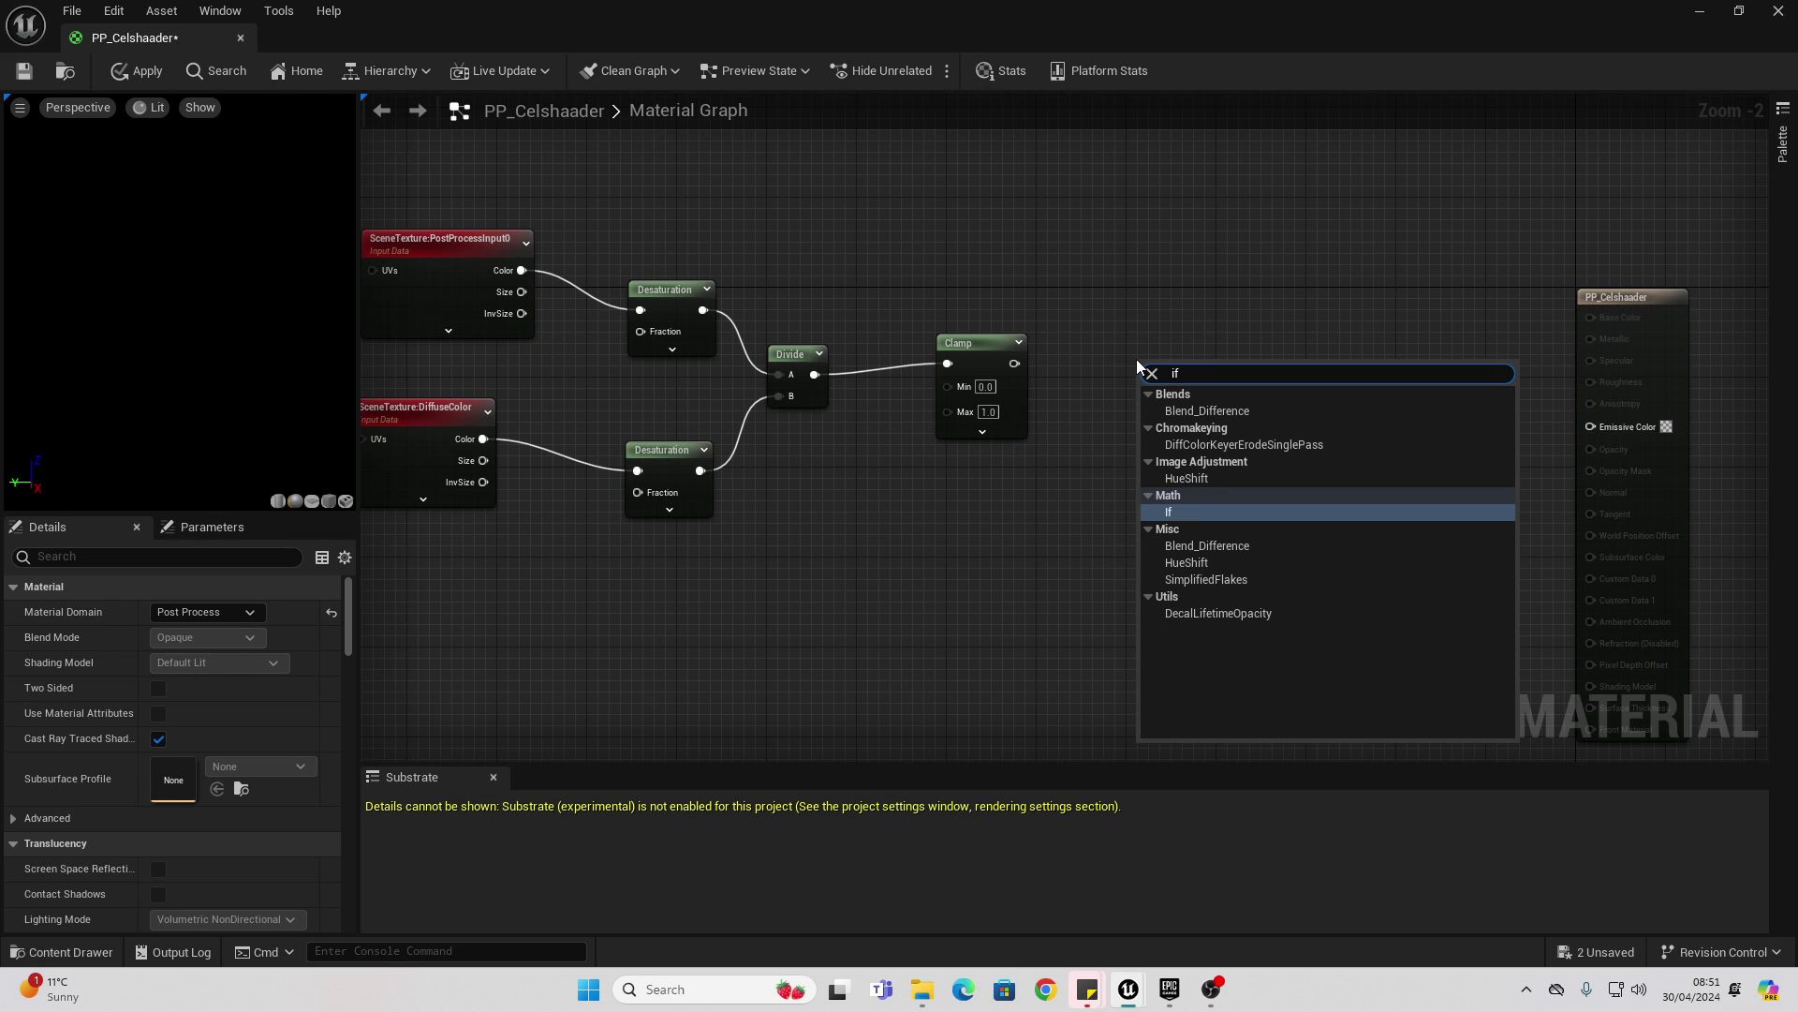
key(Return)
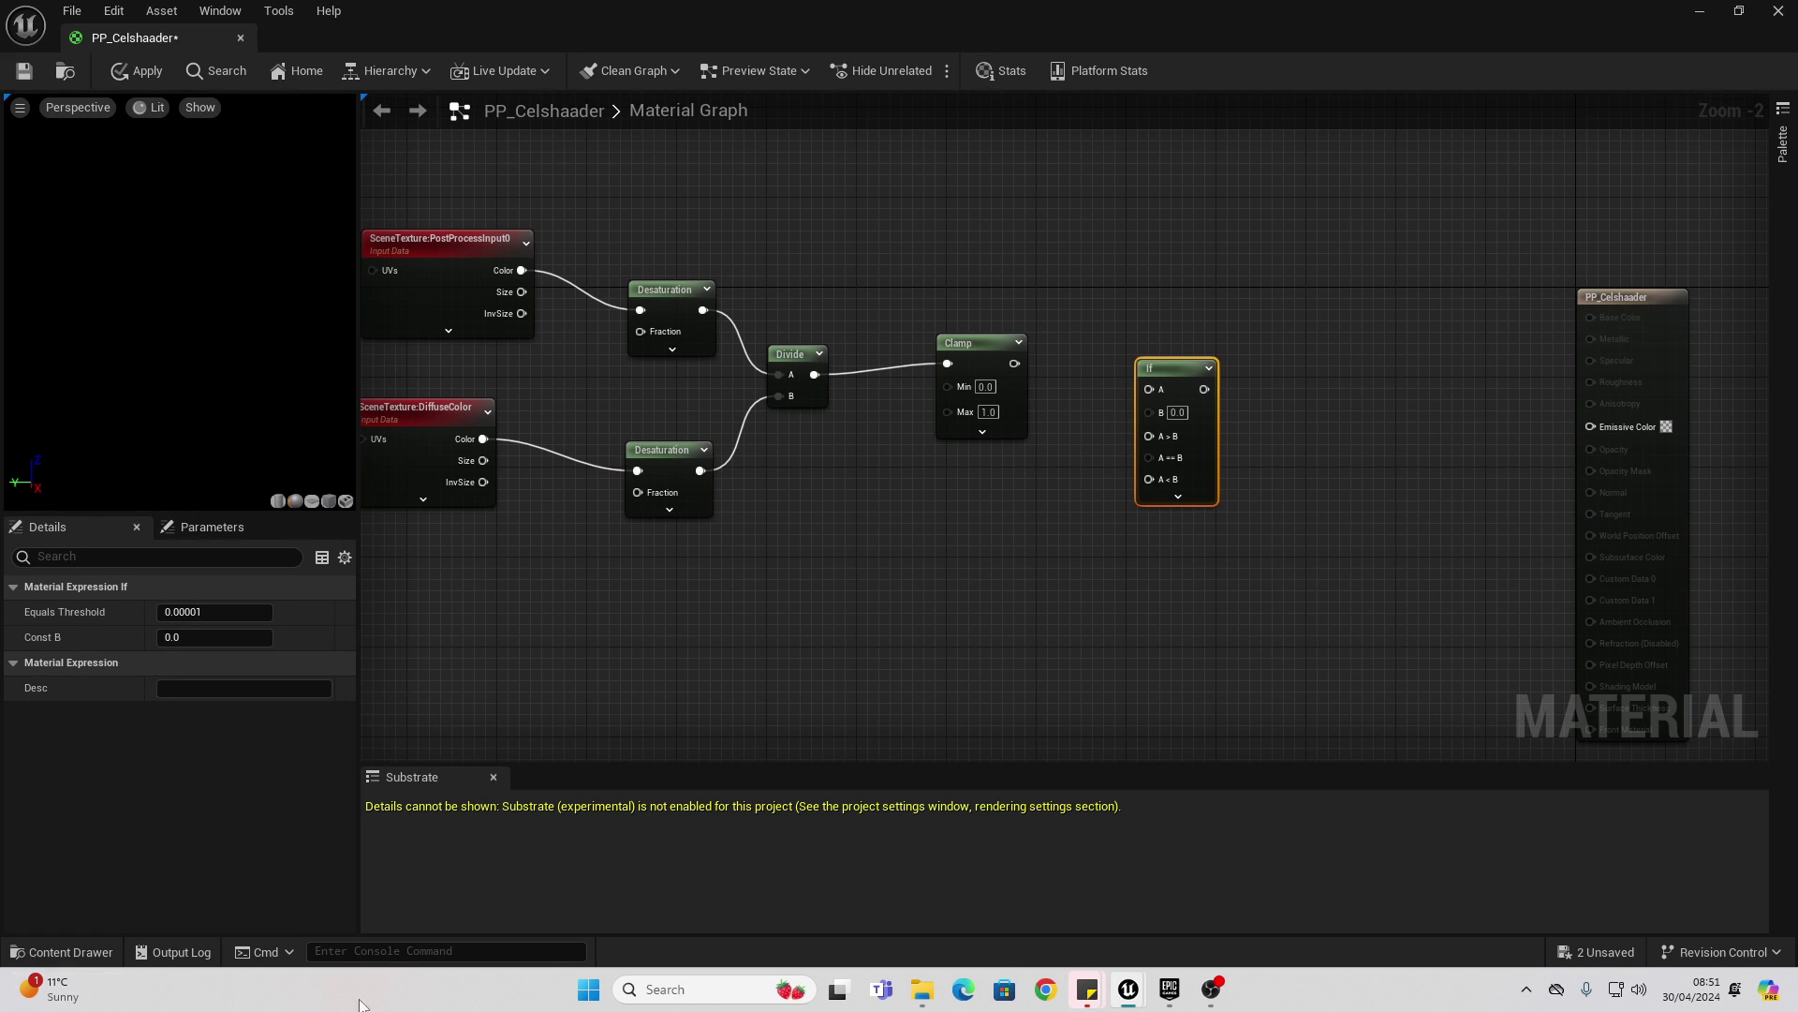
Connect the Clamp output to the If node's A input and feed a new 0.5 constant, placed beside the Clamp, into B
scroll(1106, 367, up, 2)
drag(966, 364, 1261, 373)
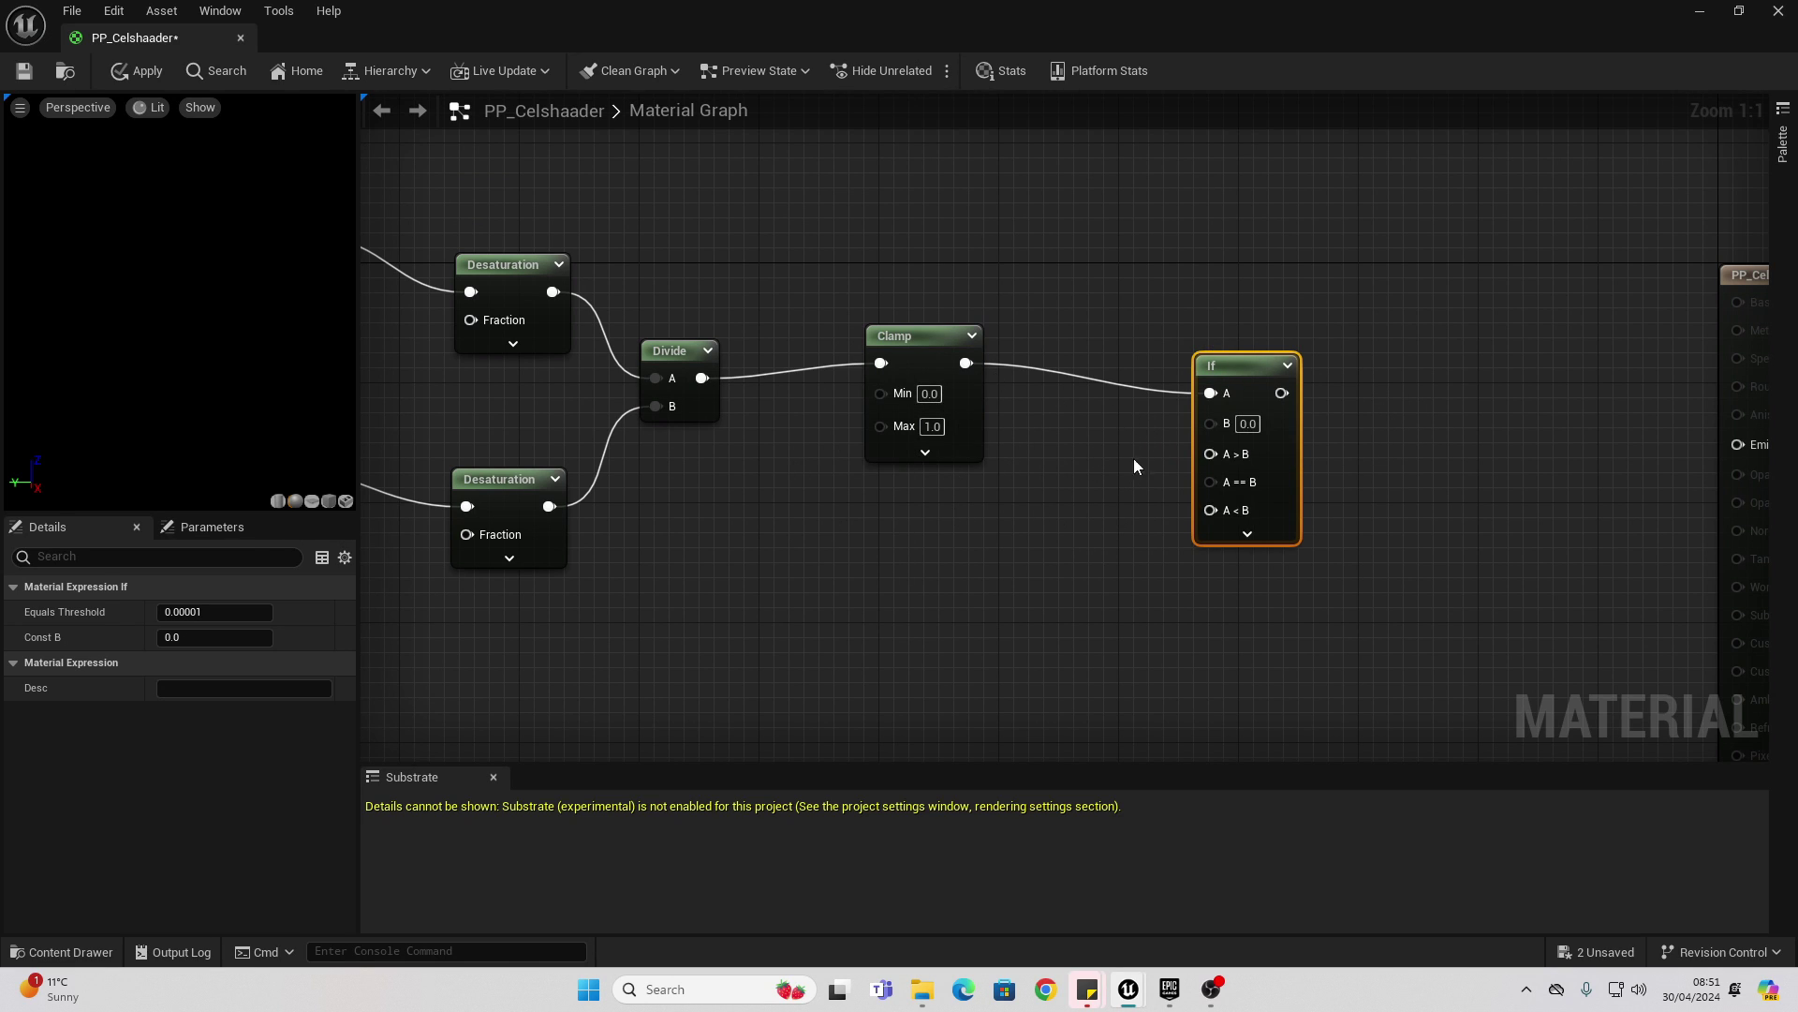
key(1)
click(1000, 494)
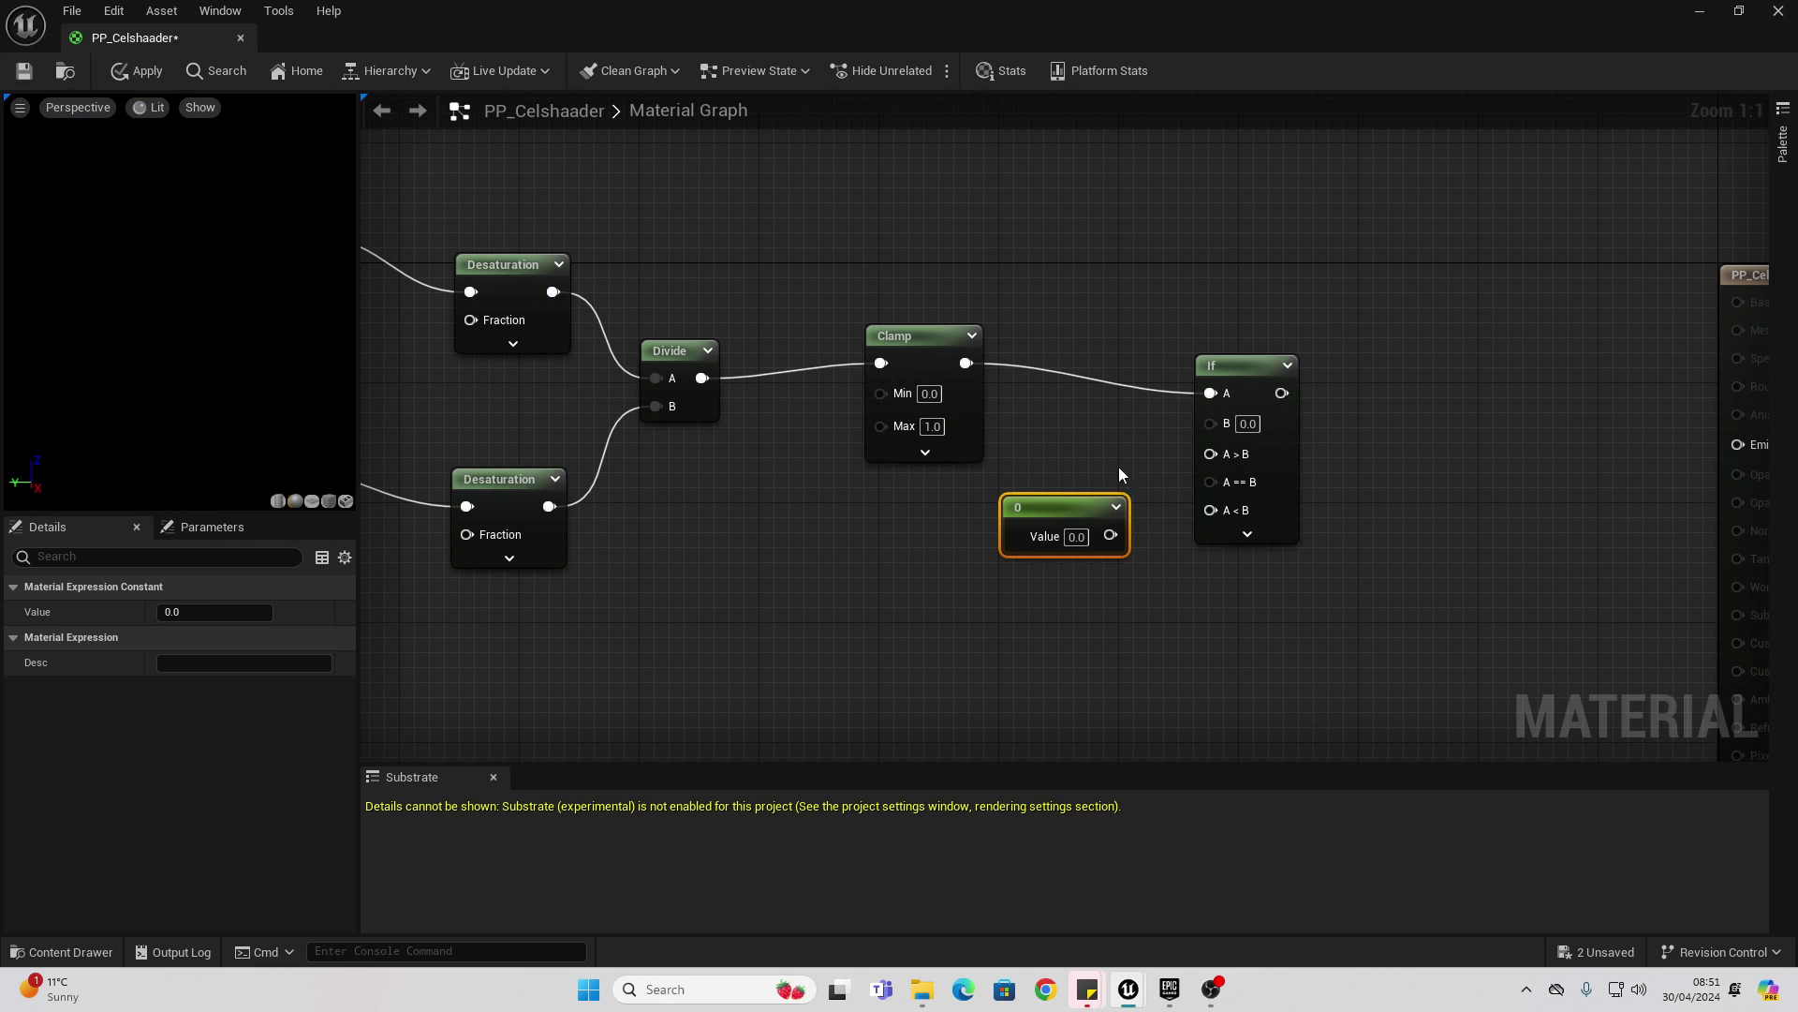
click(1077, 537)
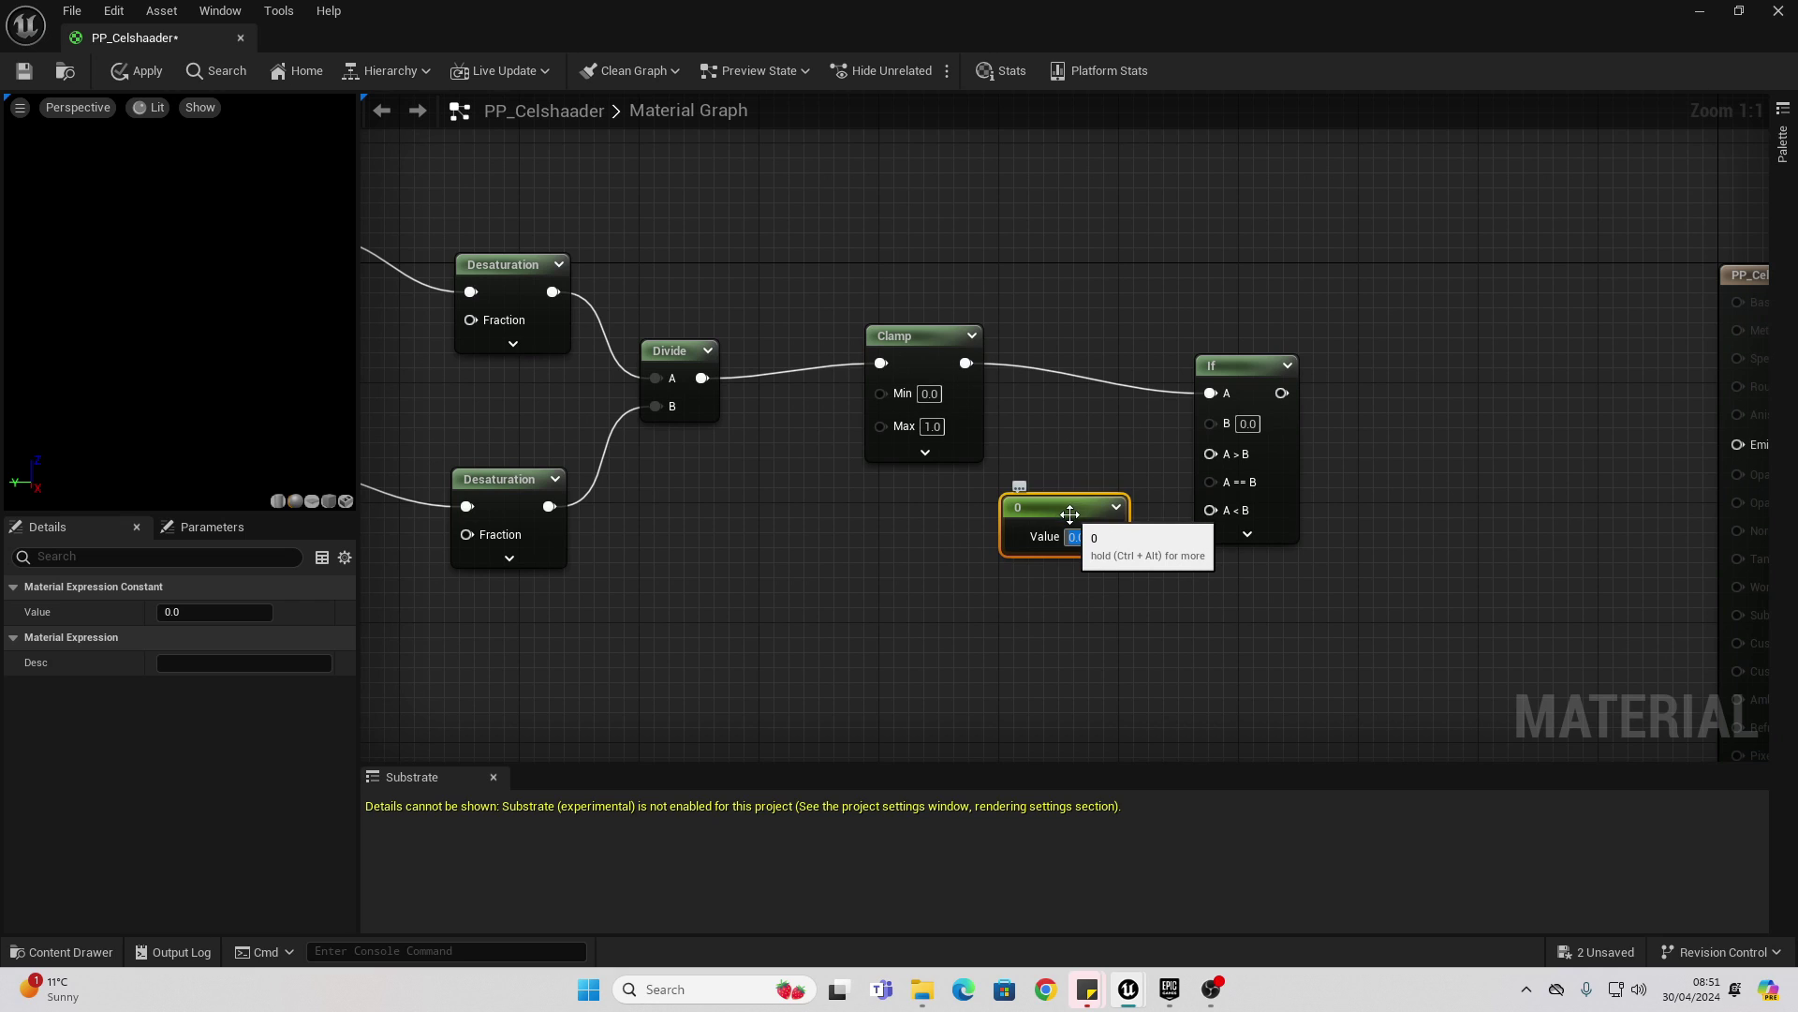
text(0.5)
click(1087, 463)
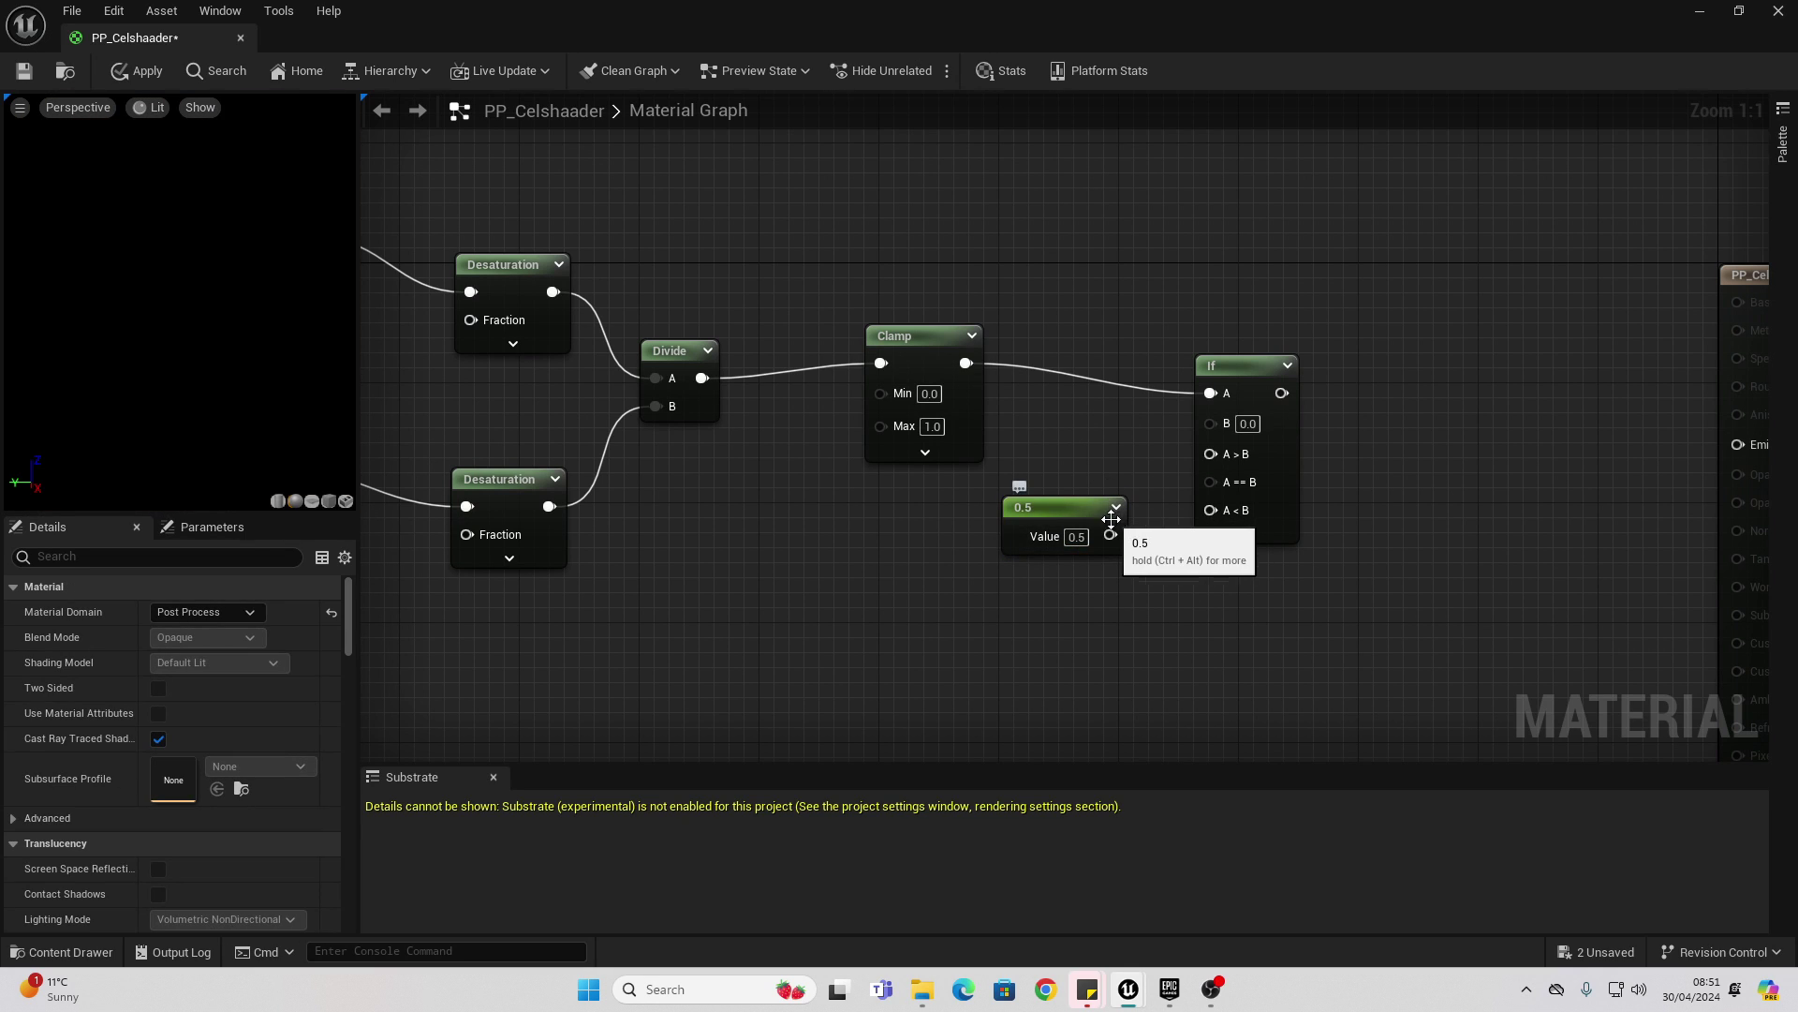
drag(1110, 534, 1218, 425)
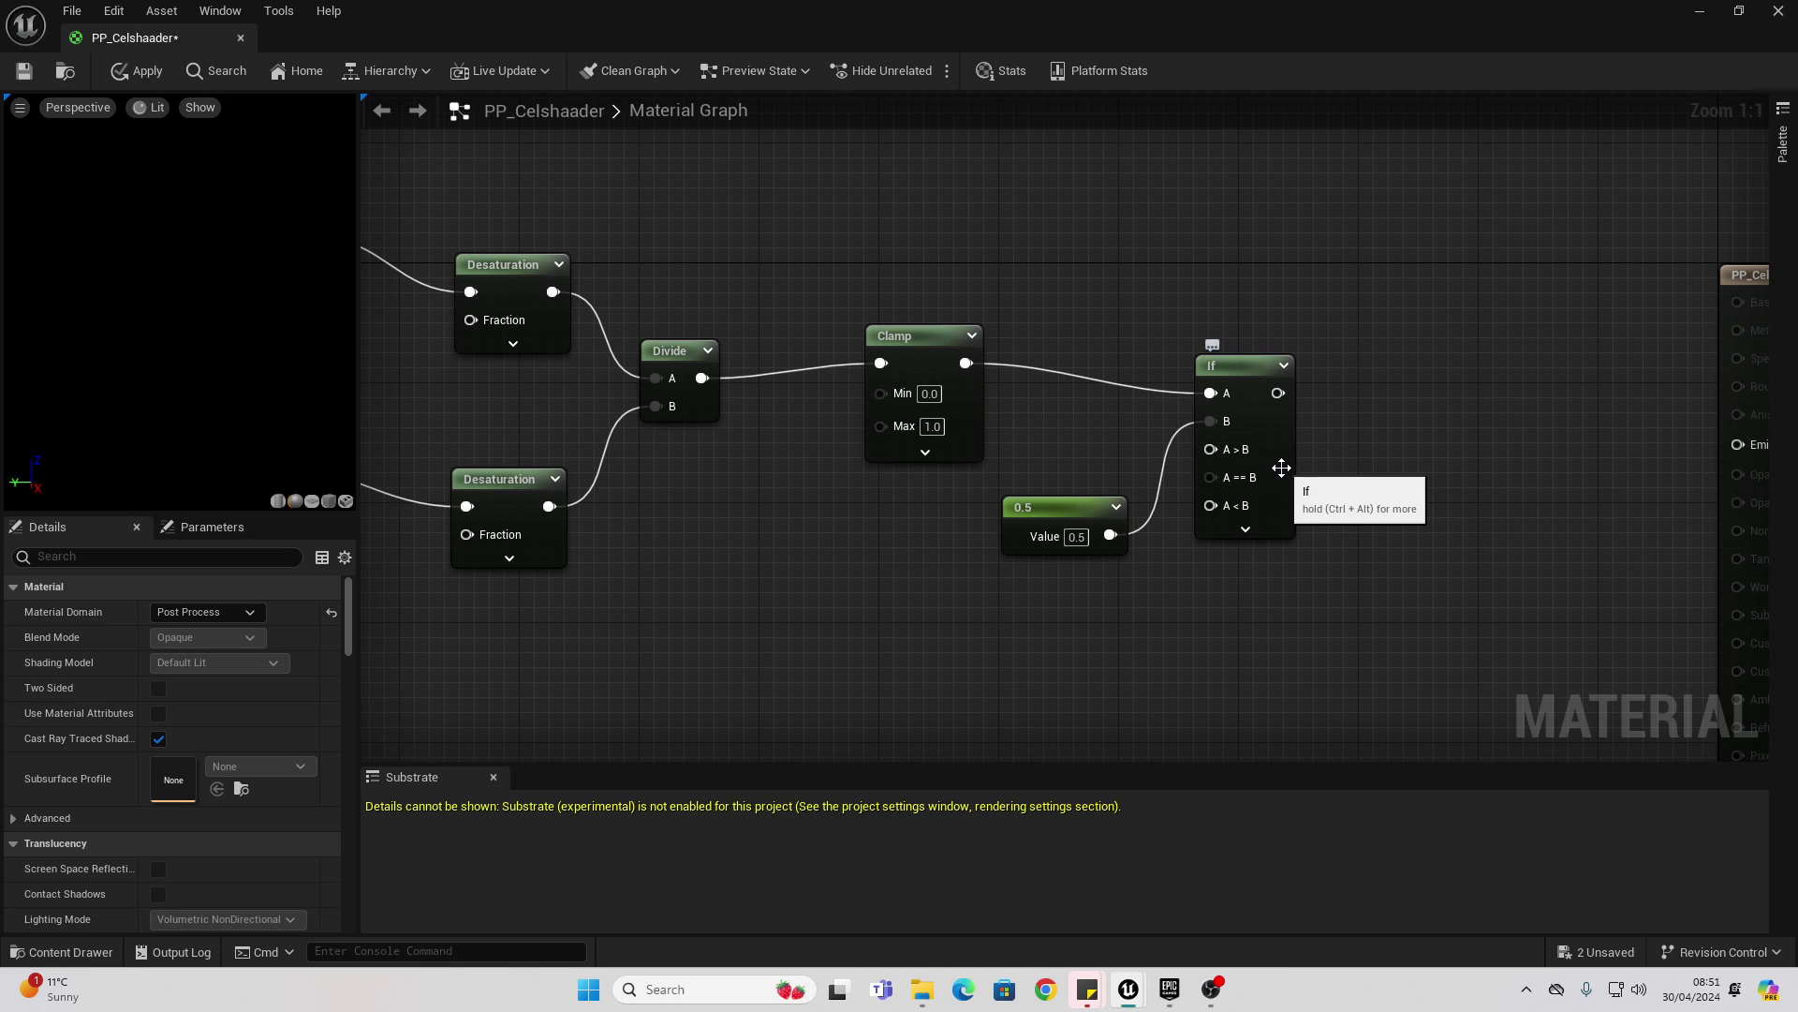
drag(1072, 518, 1055, 481)
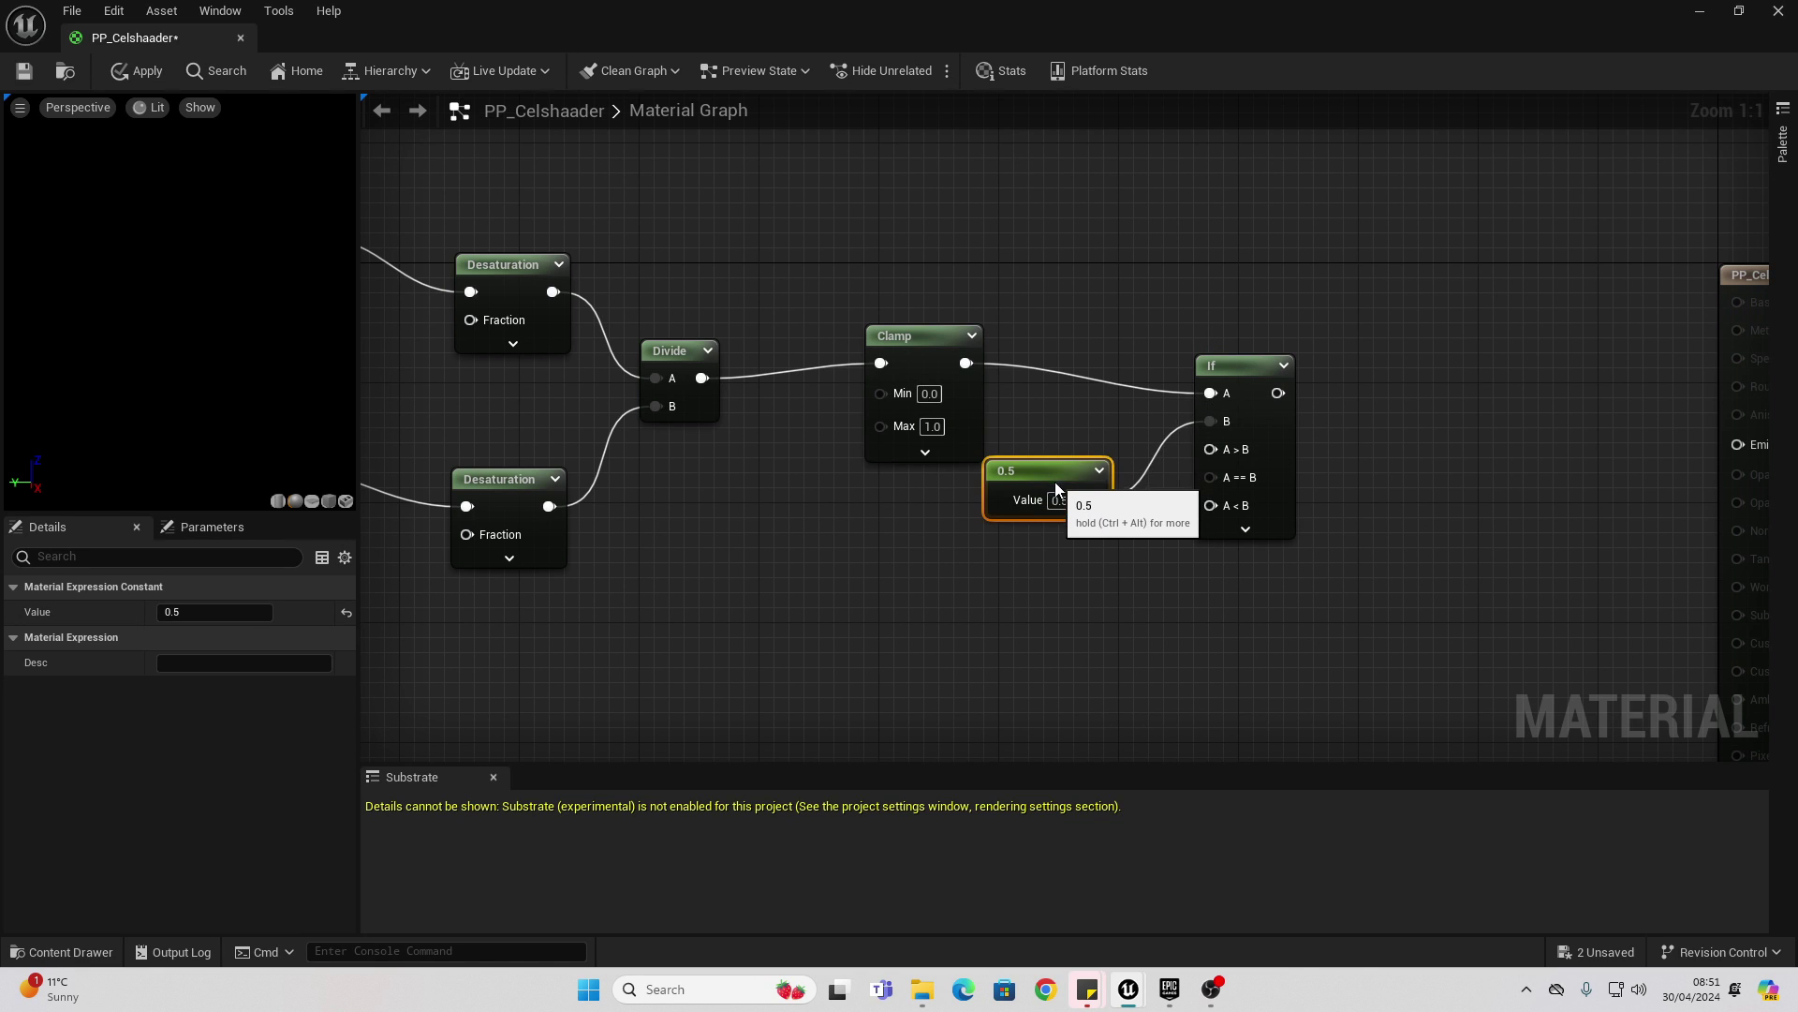
Duplicate the DiffuseColor scene texture node below the Clamp and connect the copy's Color output to the If node's A > B input
right_drag(907, 528, 1143, 419)
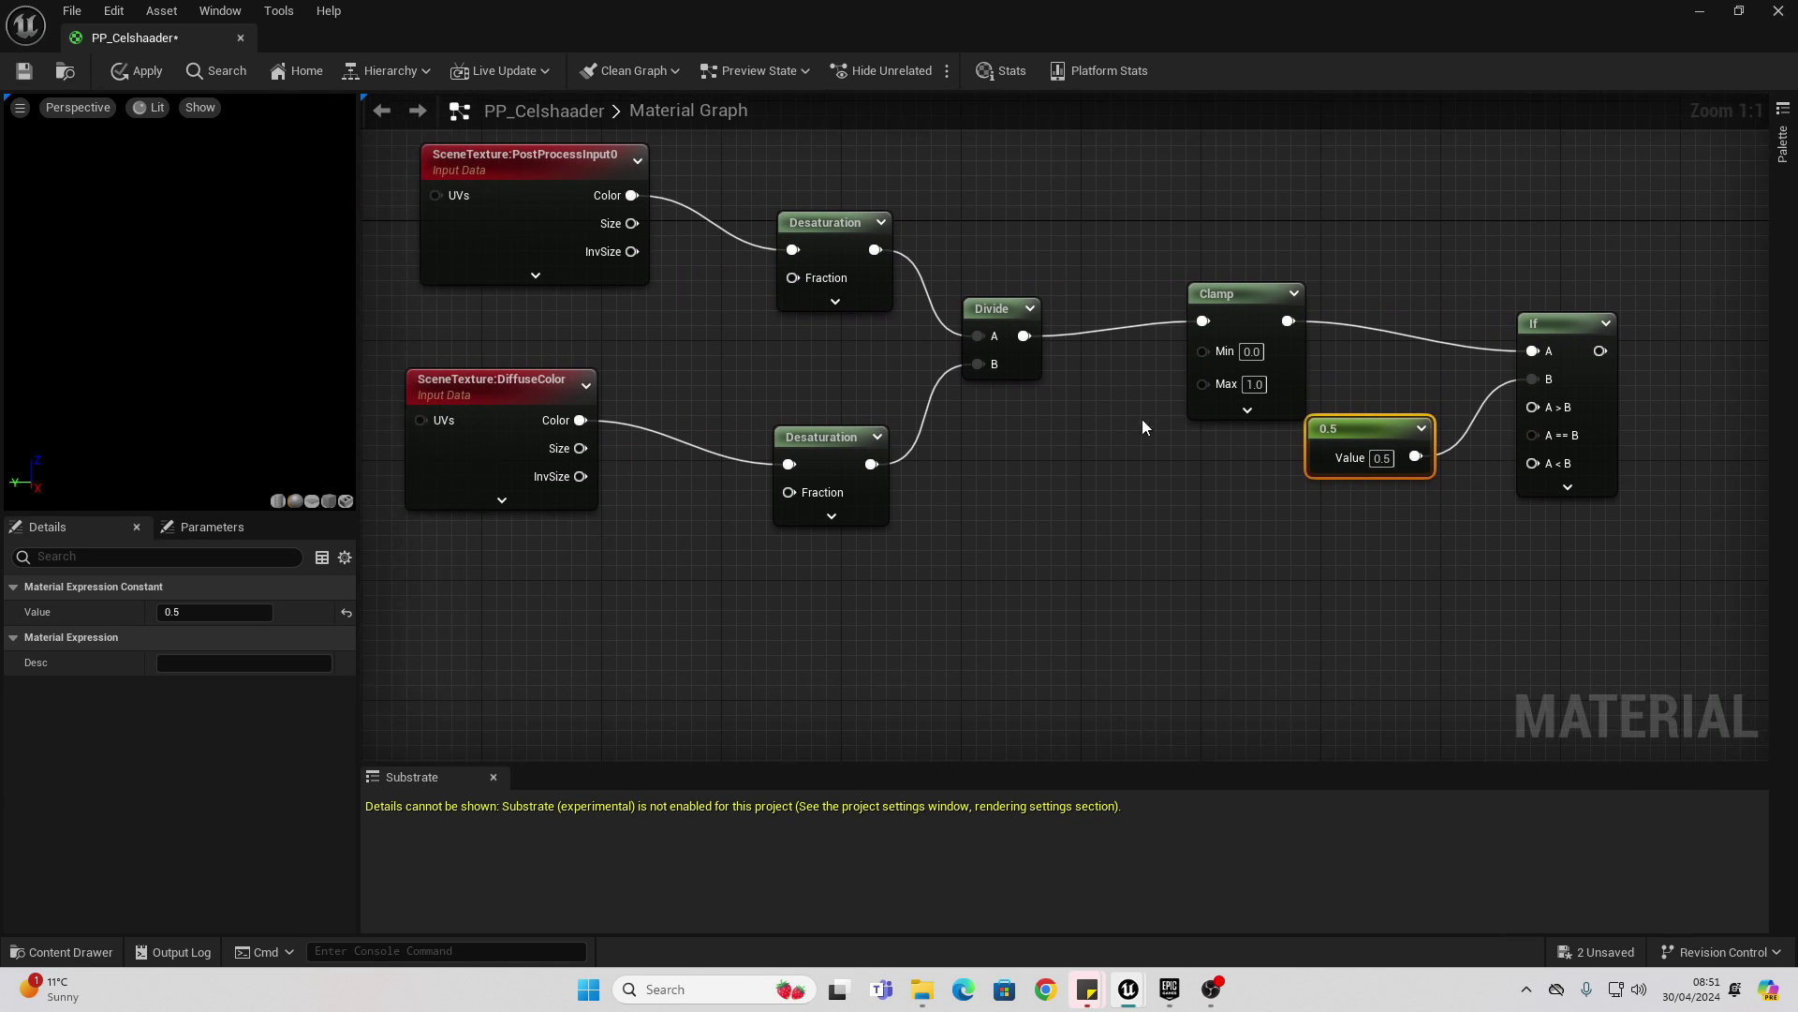
click(459, 379)
key(ctrl+c)
key(ctrl+v)
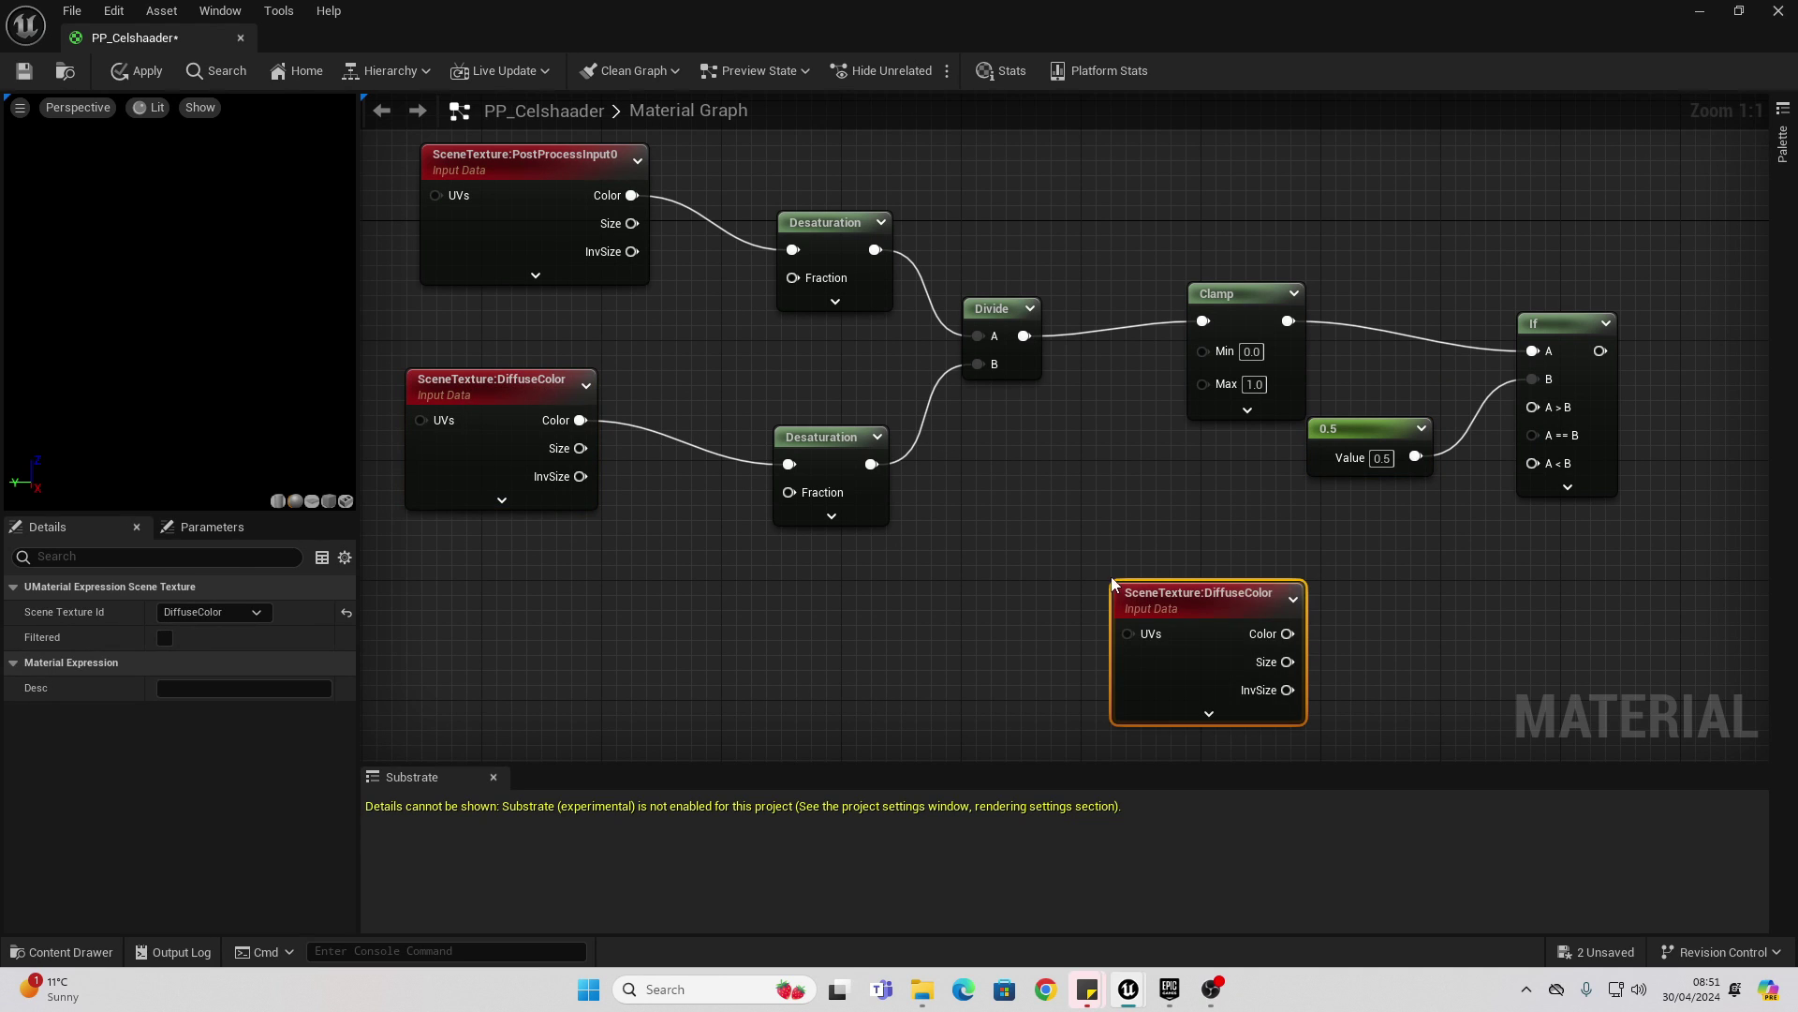
right_drag(1167, 522, 1084, 452)
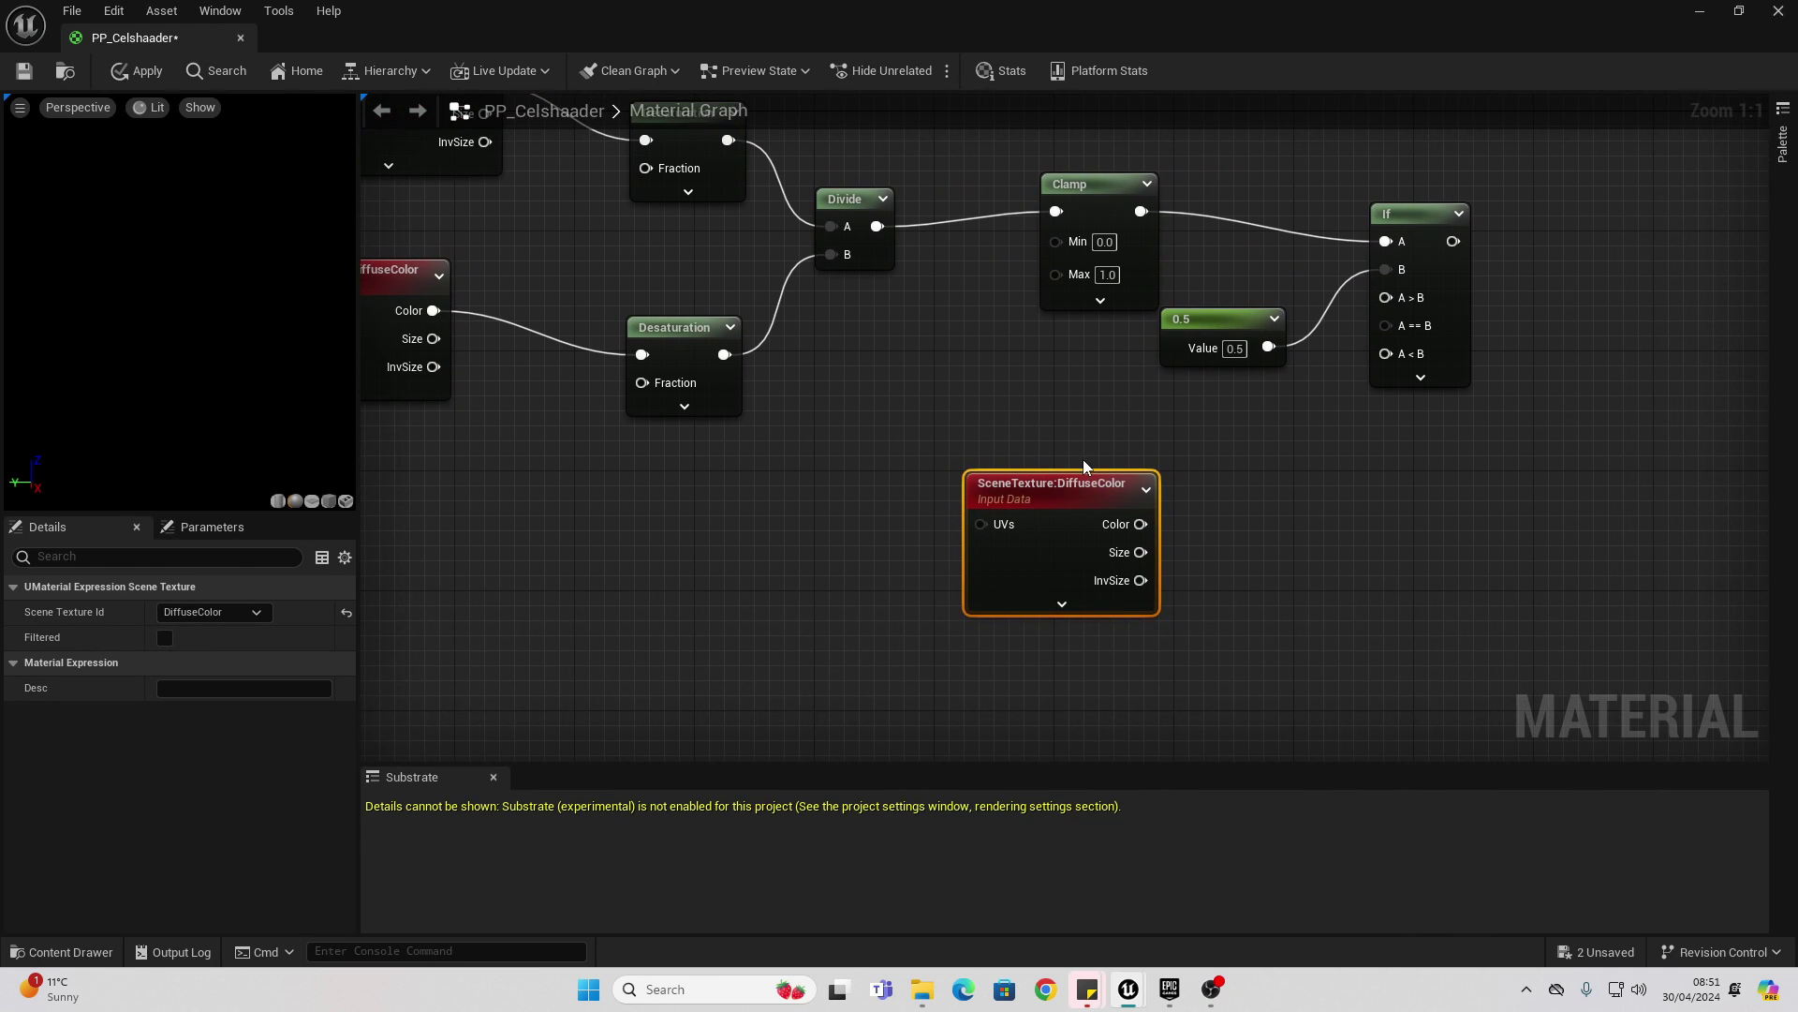
drag(1141, 524, 1406, 300)
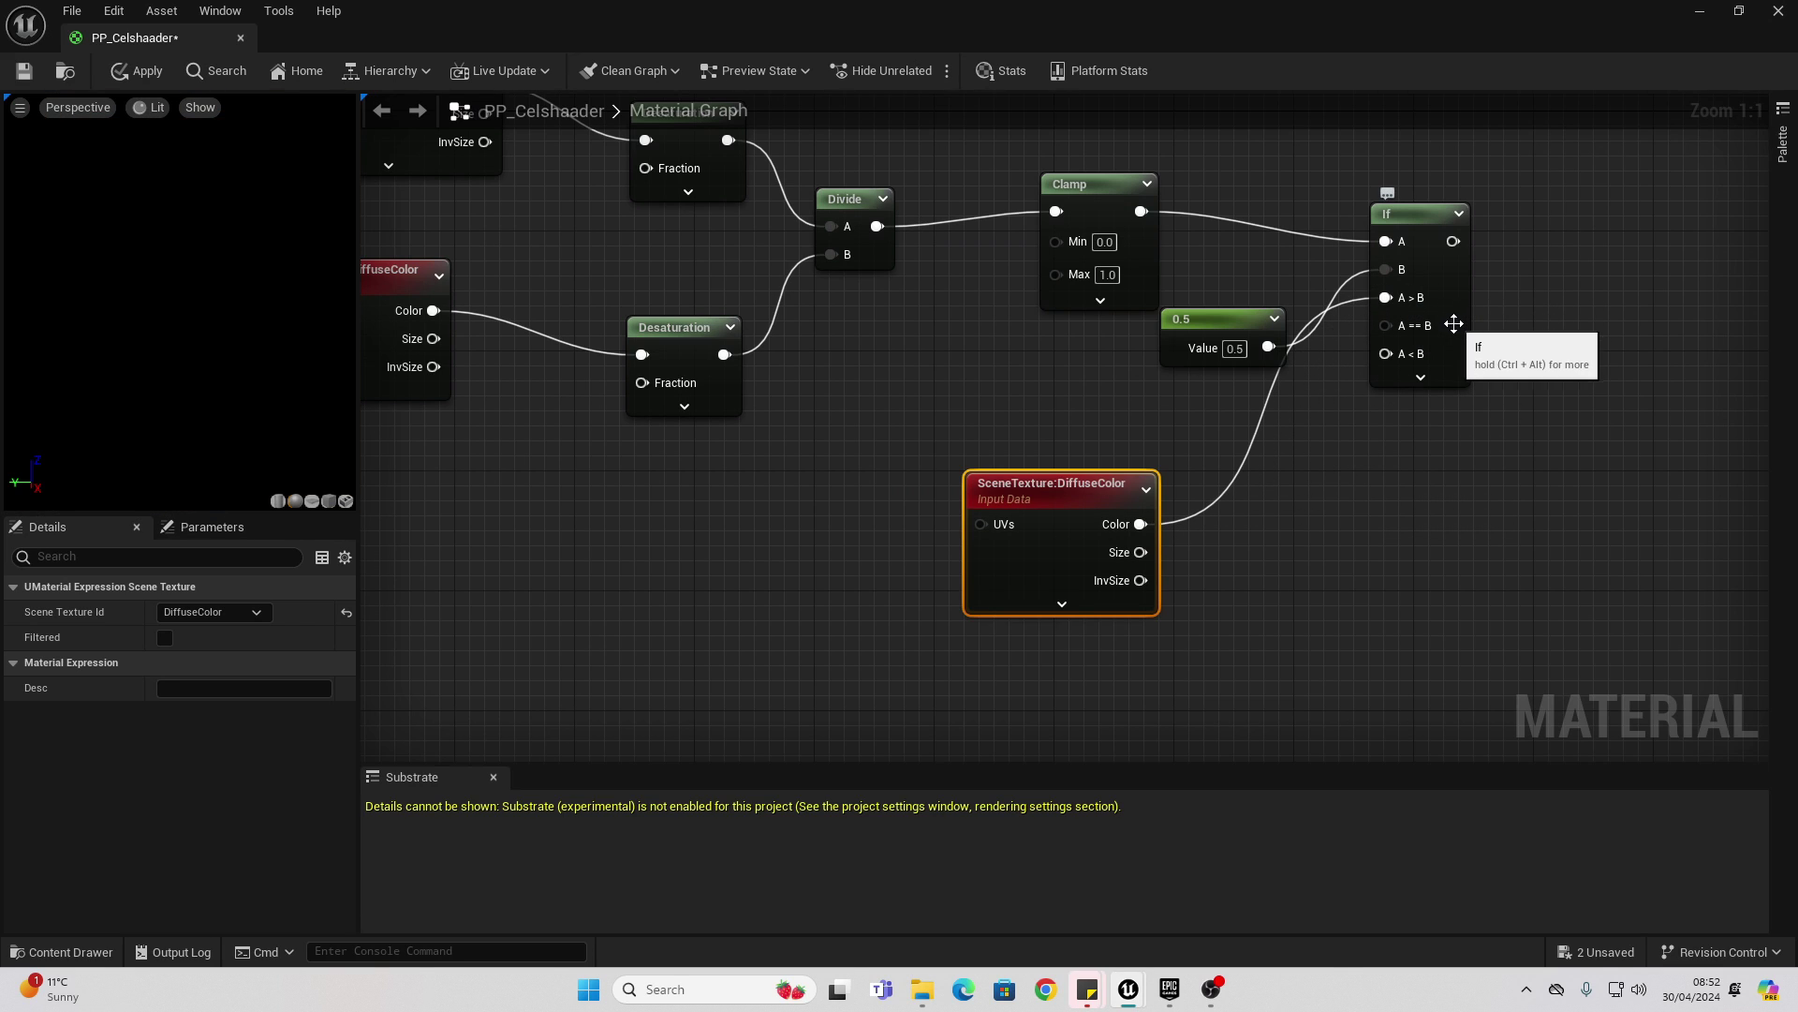
click(1493, 343)
Multiply the copied DiffuseColor's Color output by 0.5 and connect the Multiply result to the If node's A < B input
drag(1141, 524, 1222, 583)
text(mult)
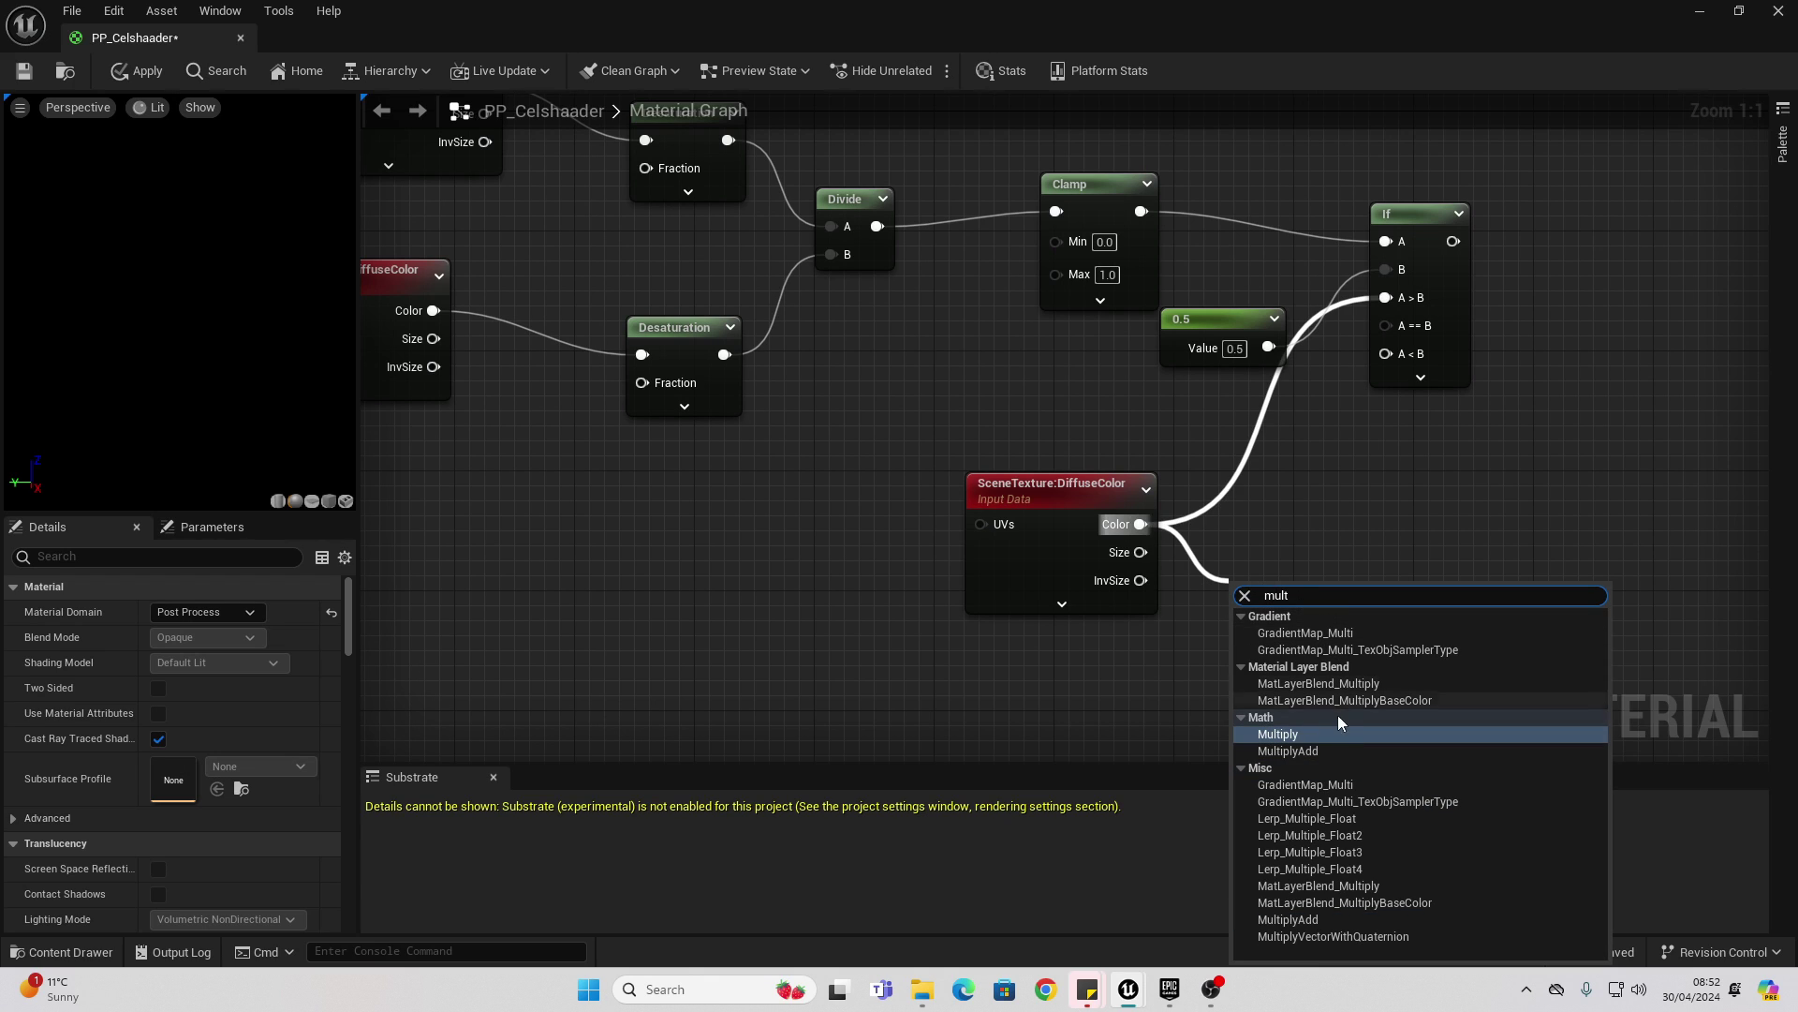
click(1302, 735)
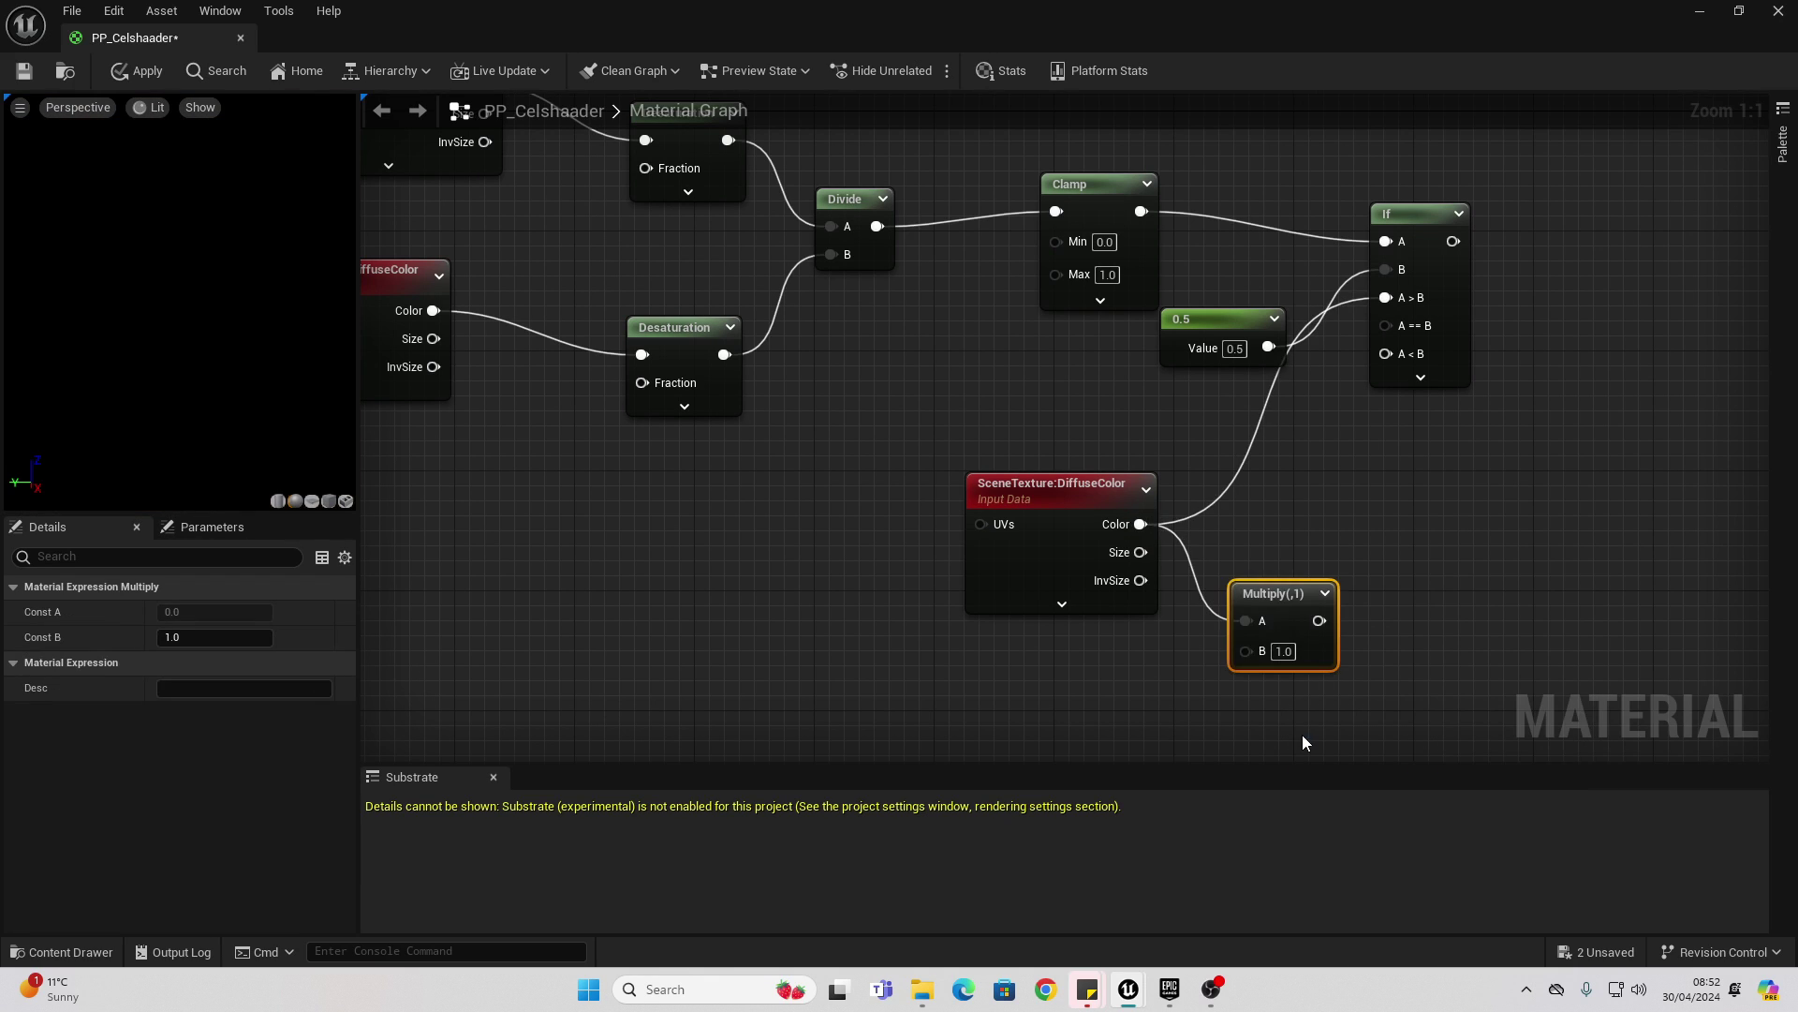
click(1293, 650)
text(0.5)
click(1387, 575)
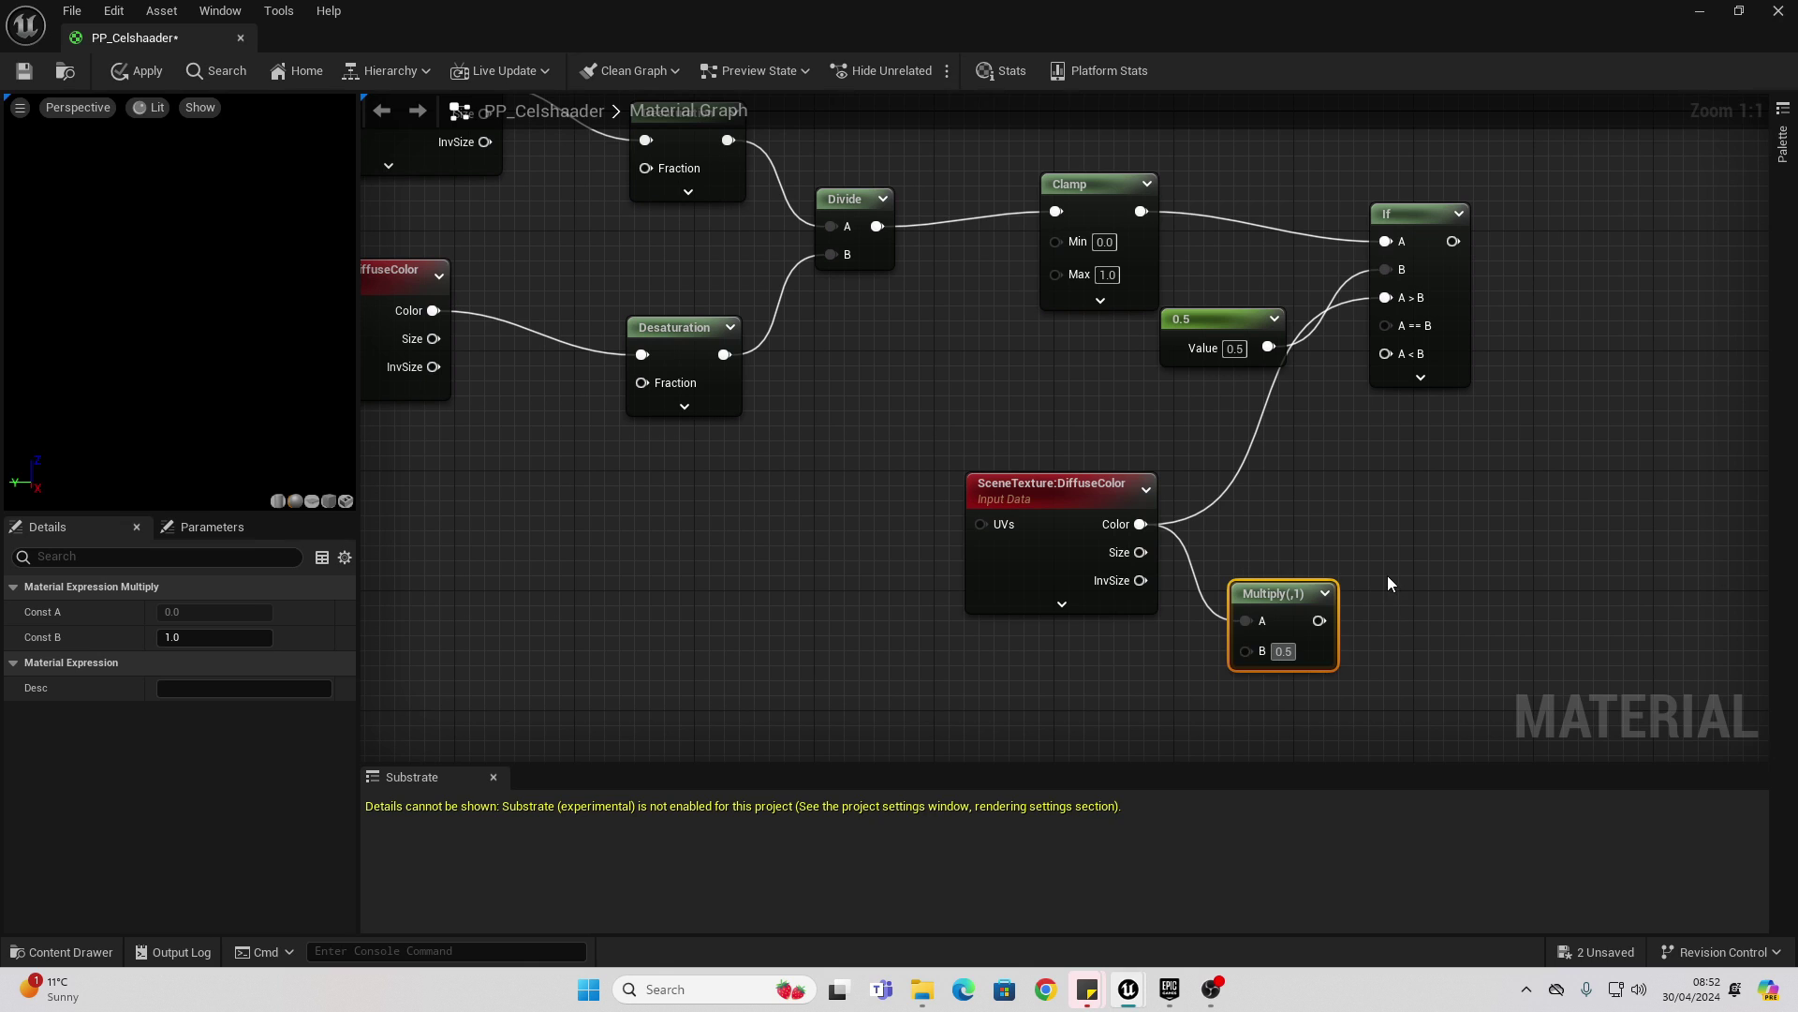
drag(1330, 621, 1421, 372)
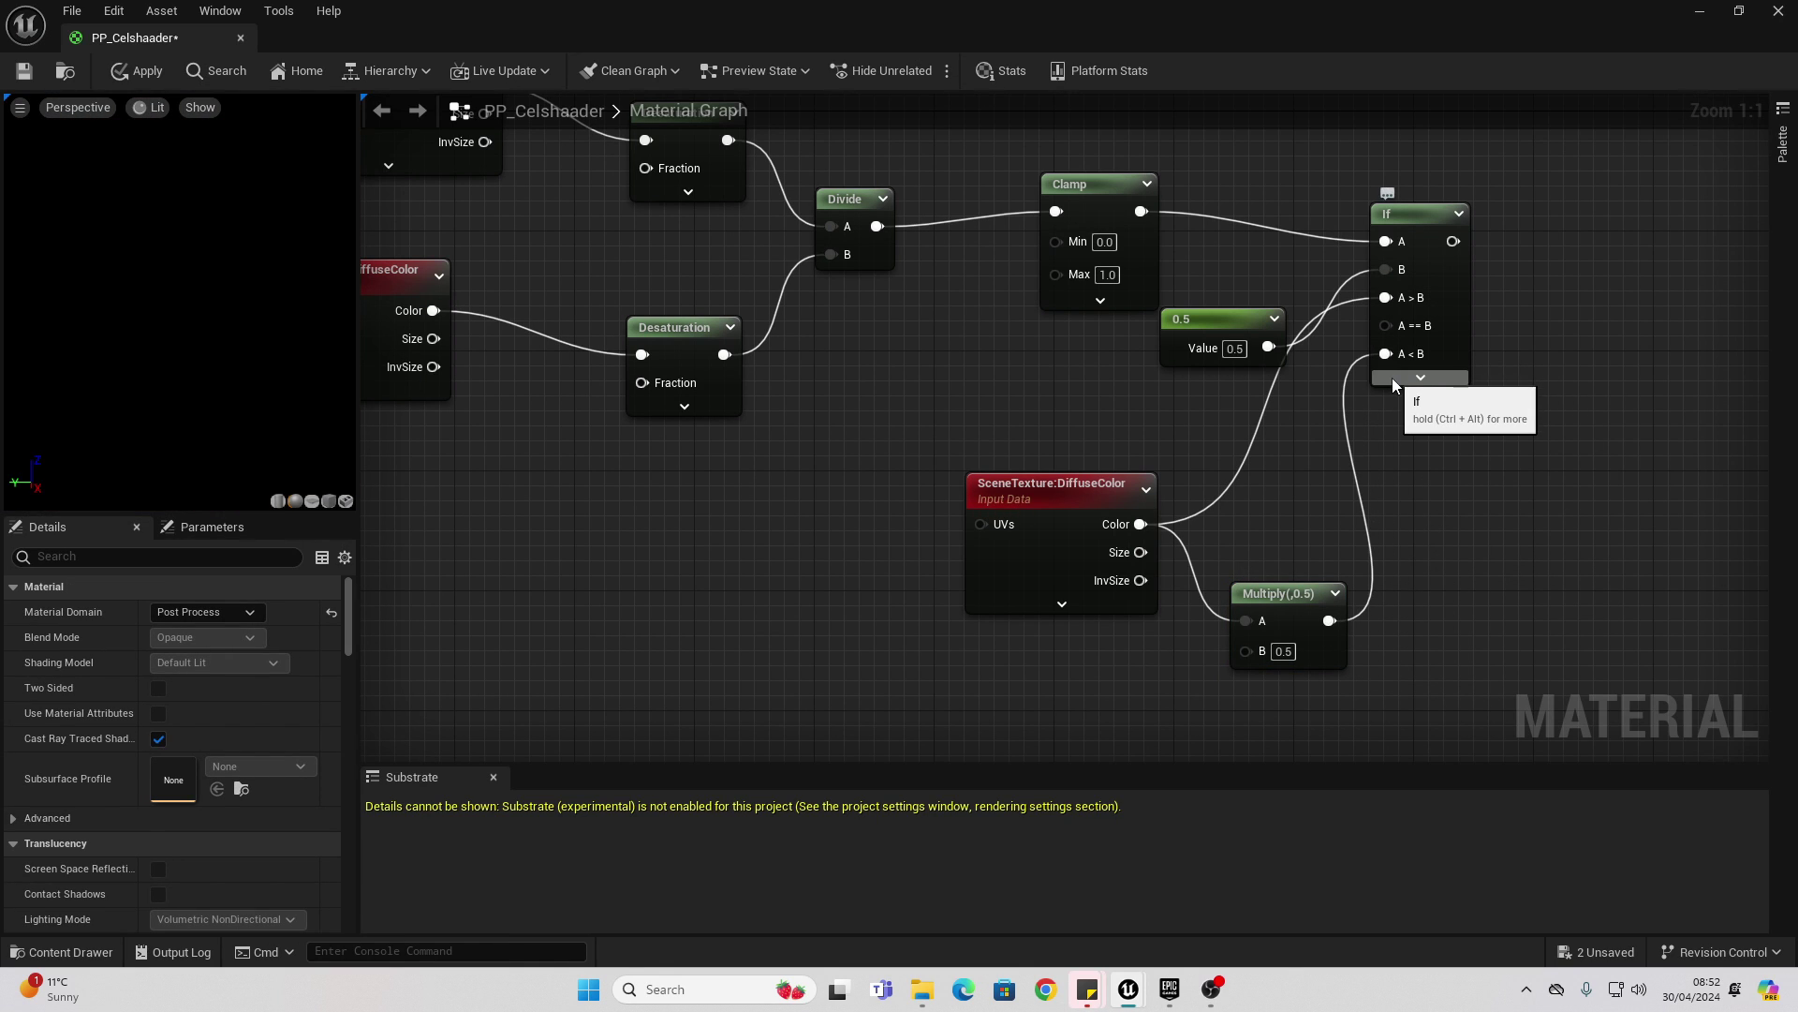
Connect the If node's output to the material's Emissive Color and apply the material changes
right_drag(1391, 378, 894, 553)
drag(955, 416, 1424, 468)
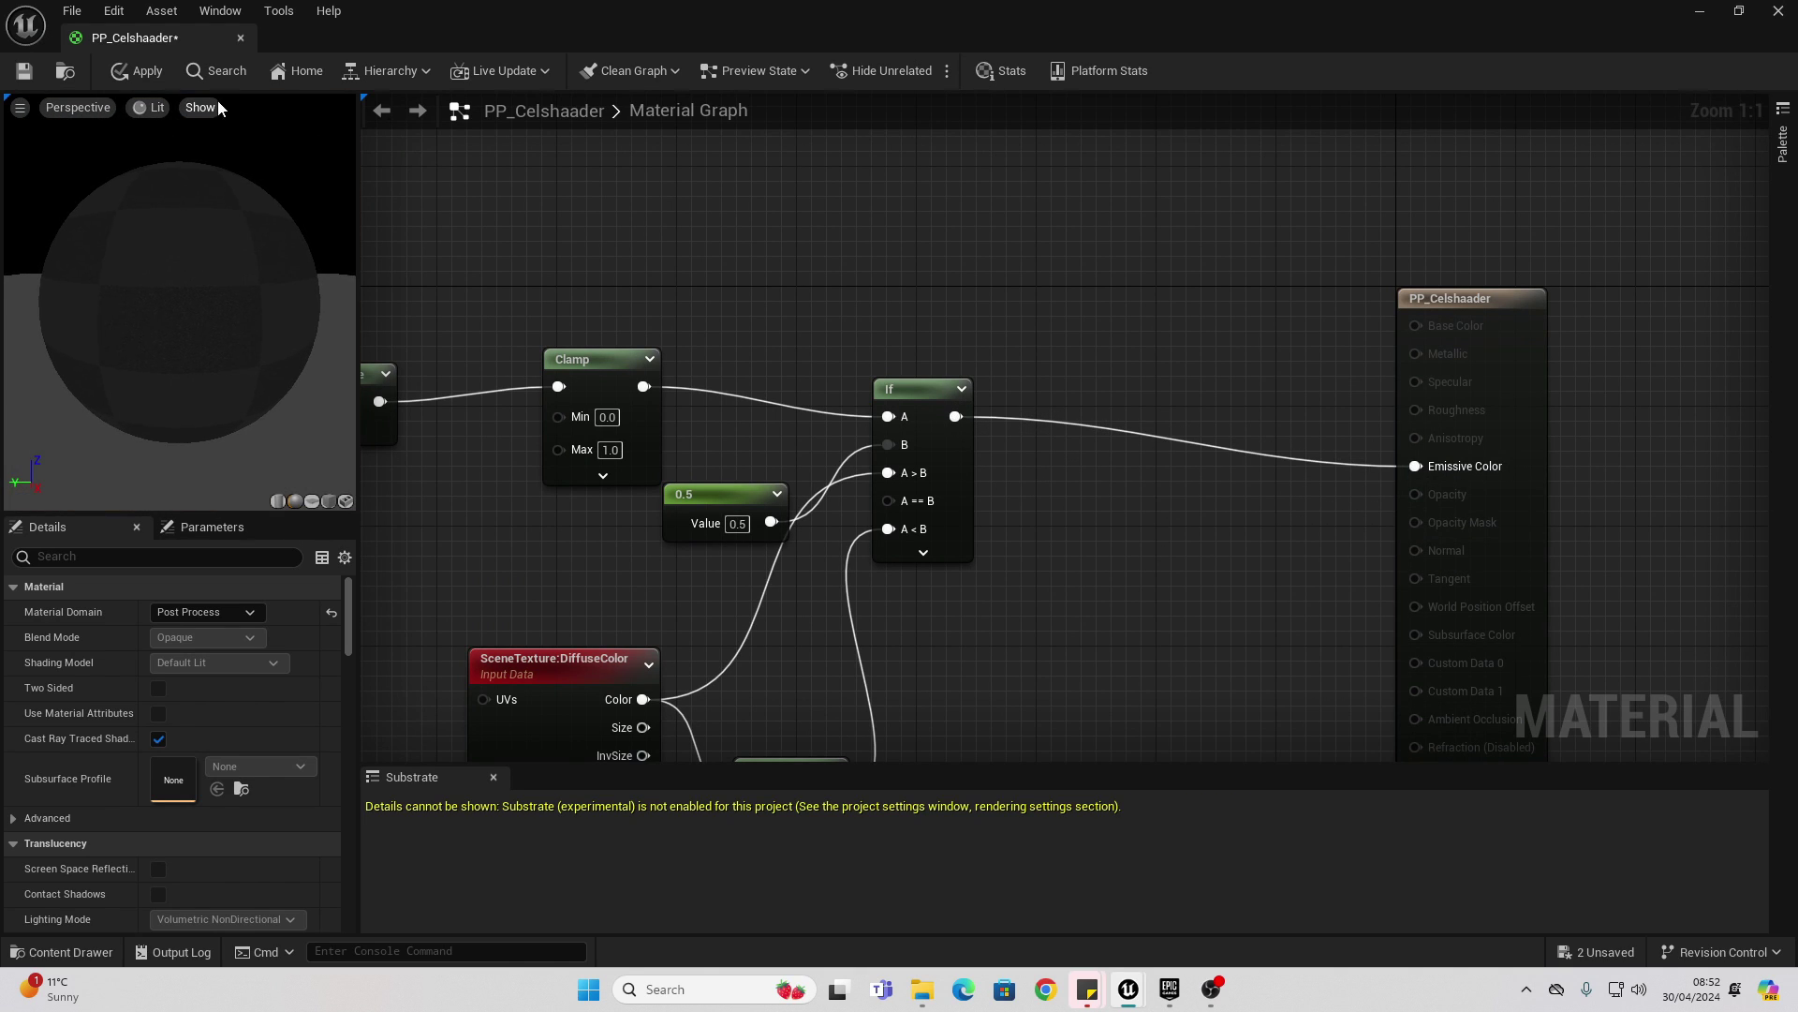
click(127, 70)
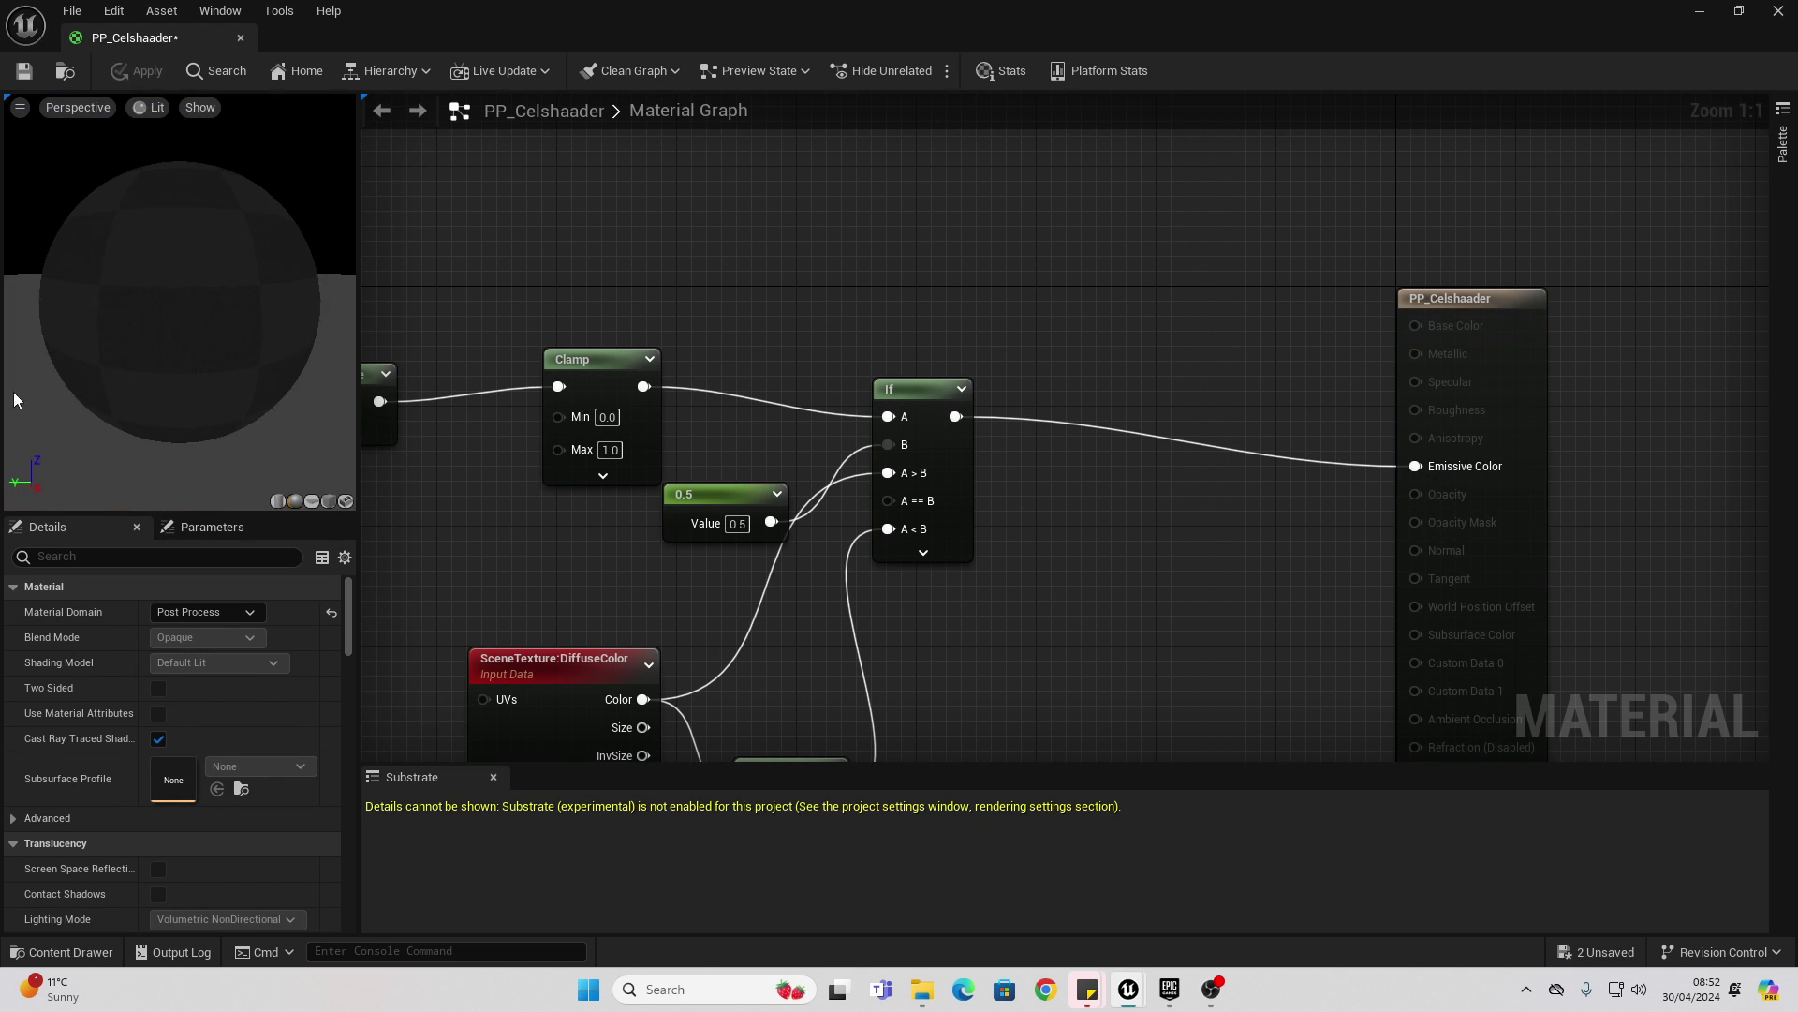
Return to the ThirdPersonMap level and add a Post Process Volume to it
click(1699, 10)
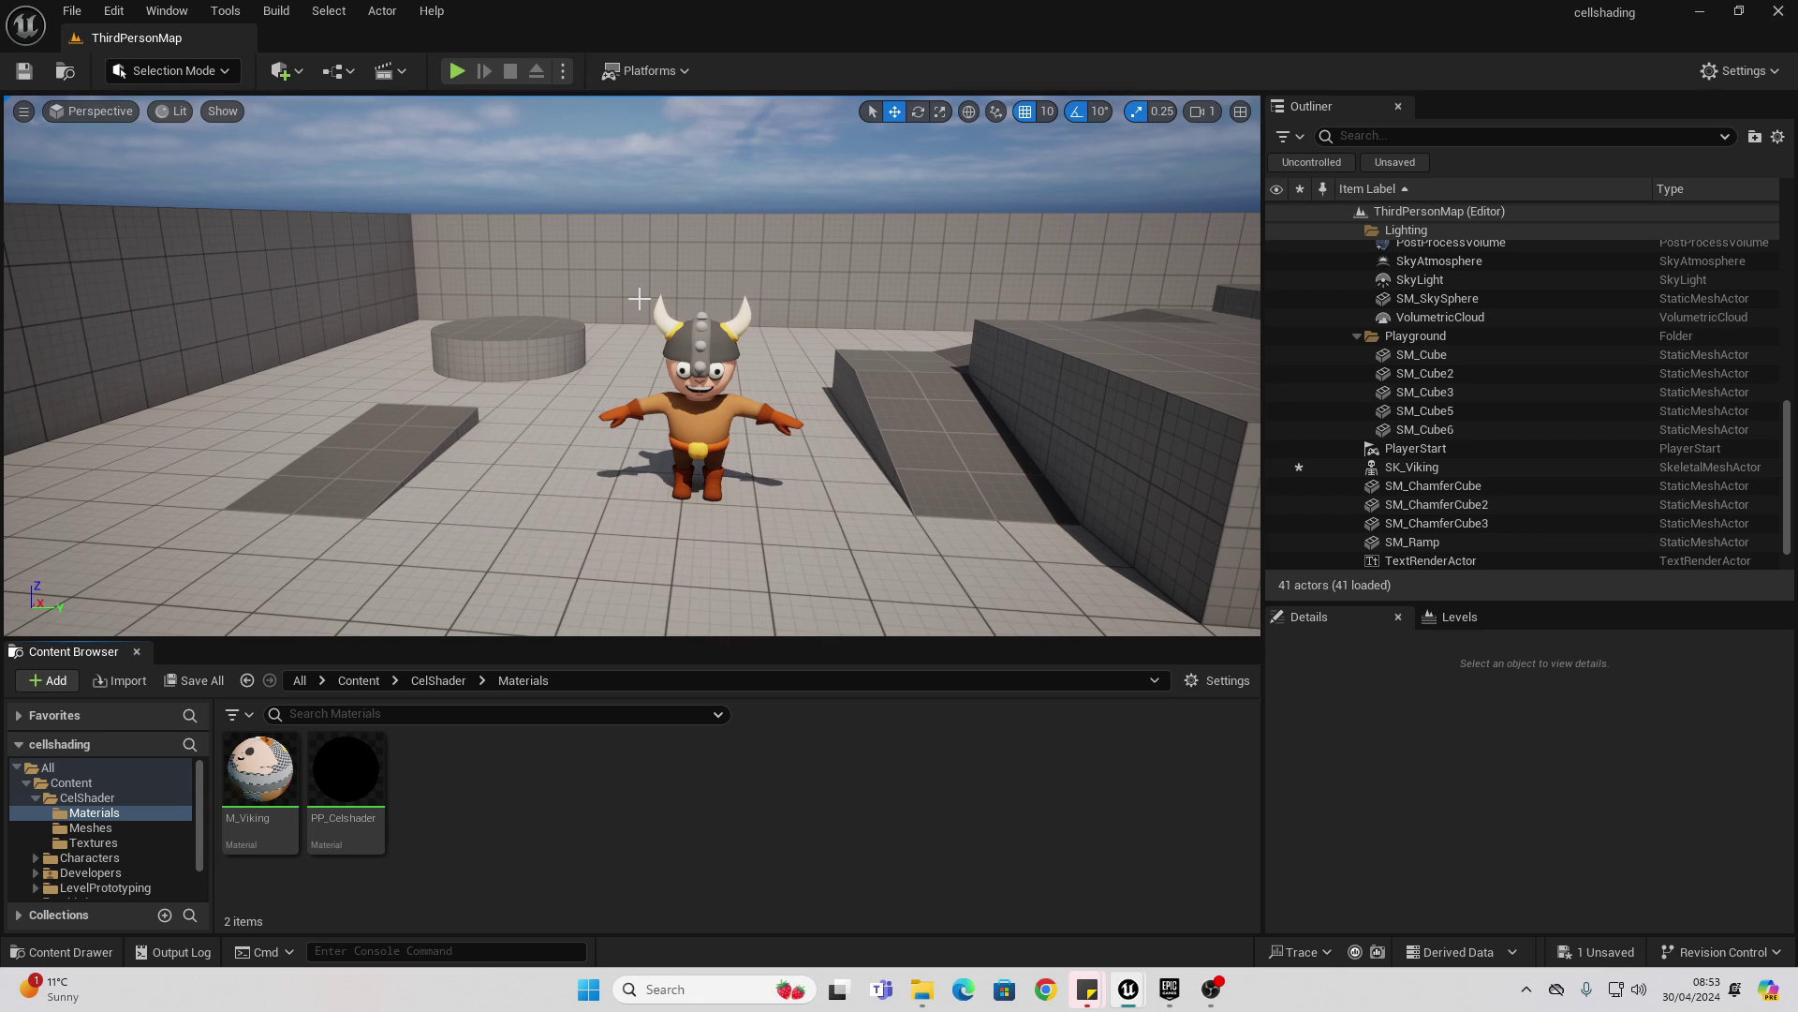
click(280, 73)
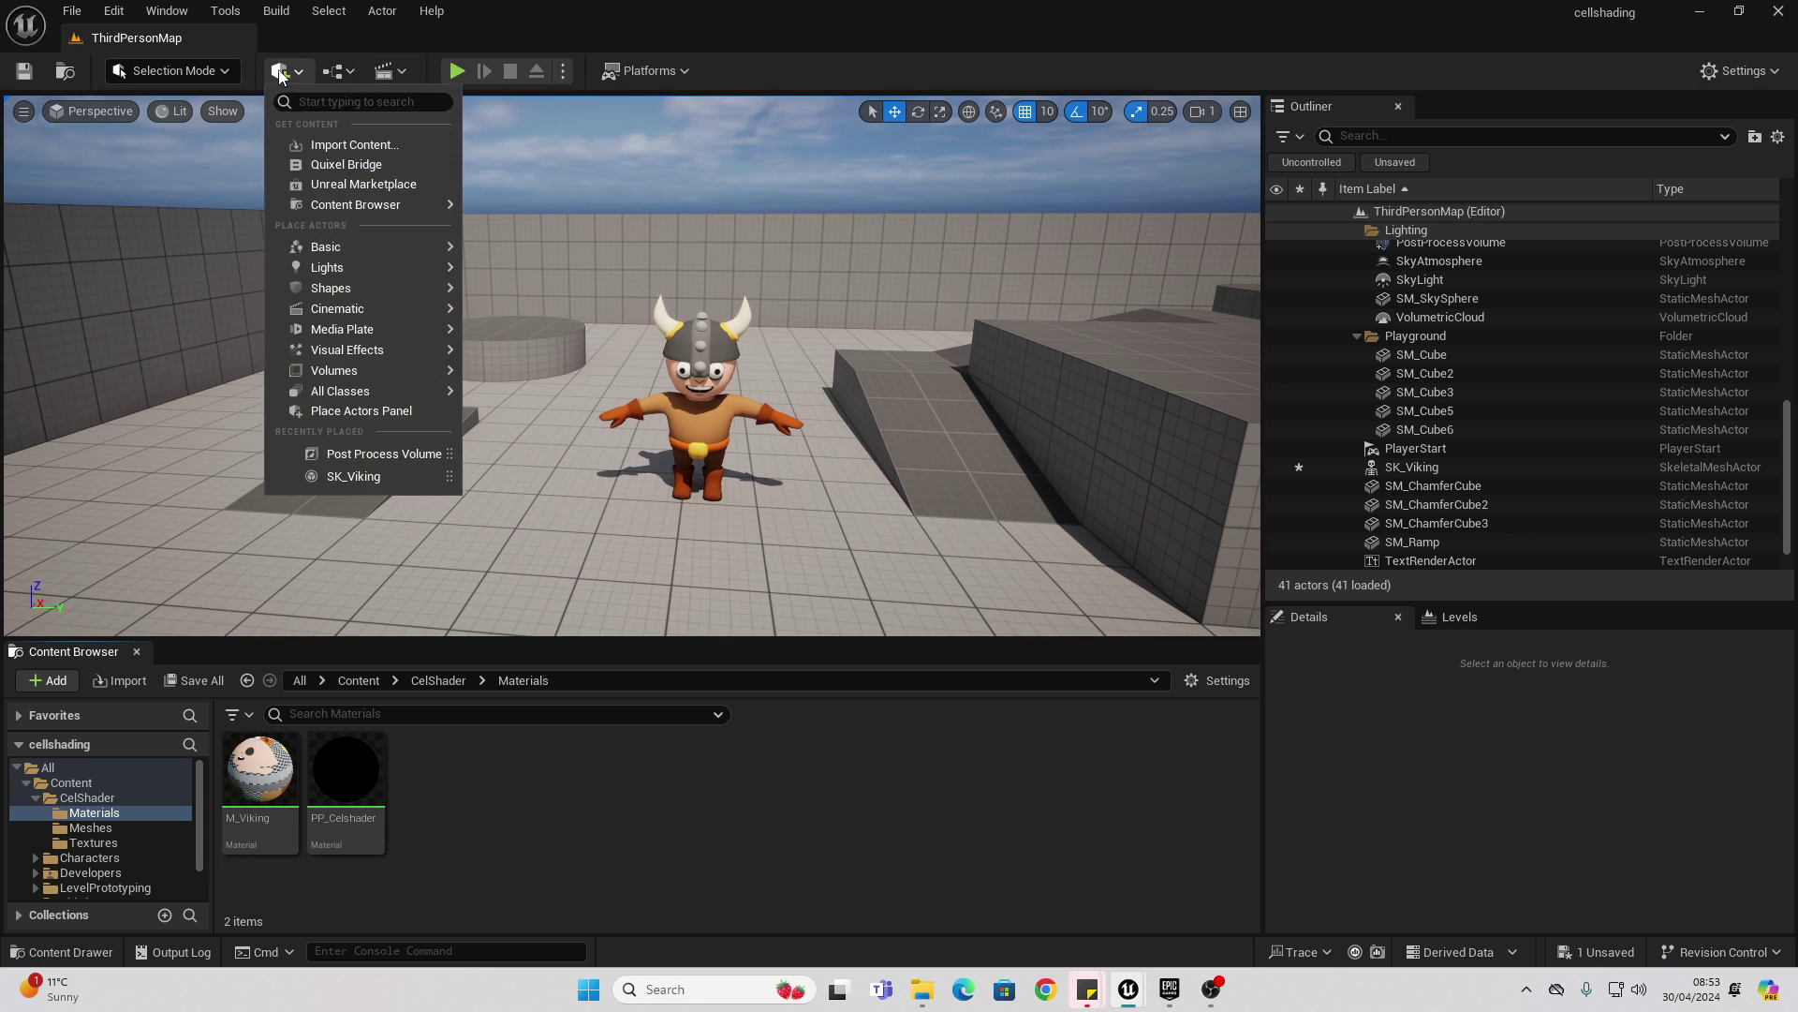
mouse_move(353, 401)
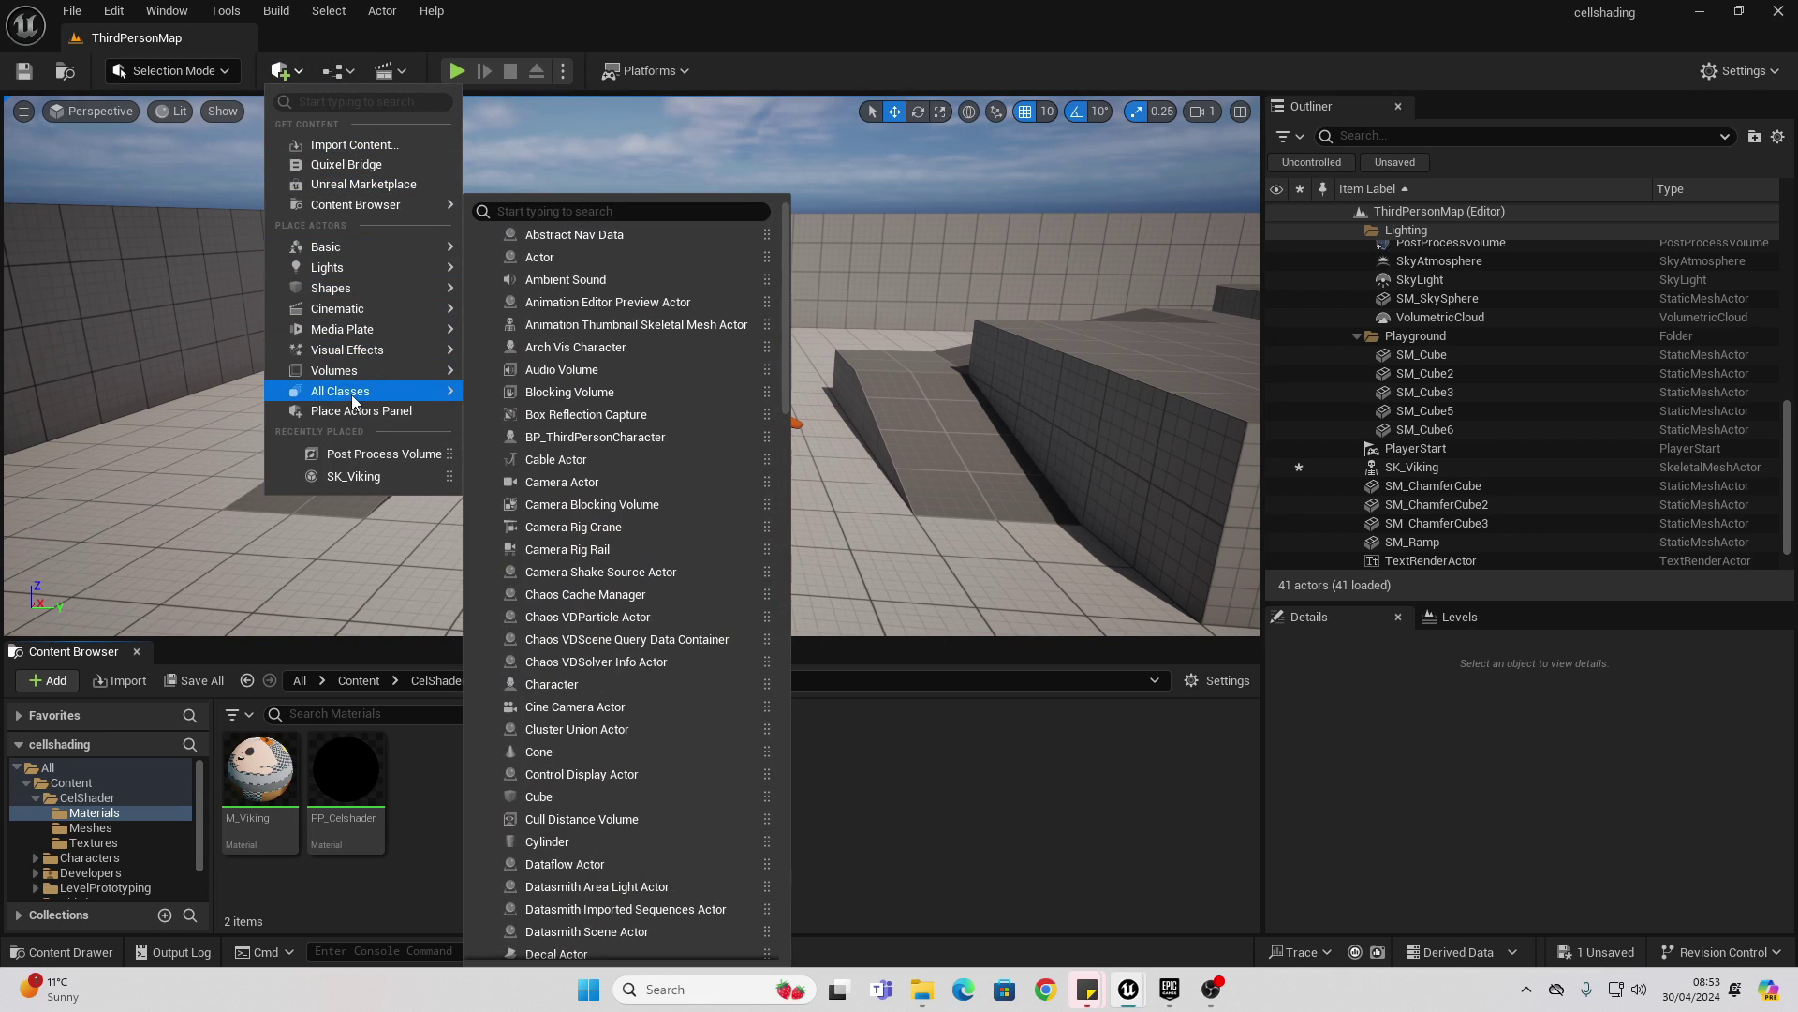
mouse_move(379, 368)
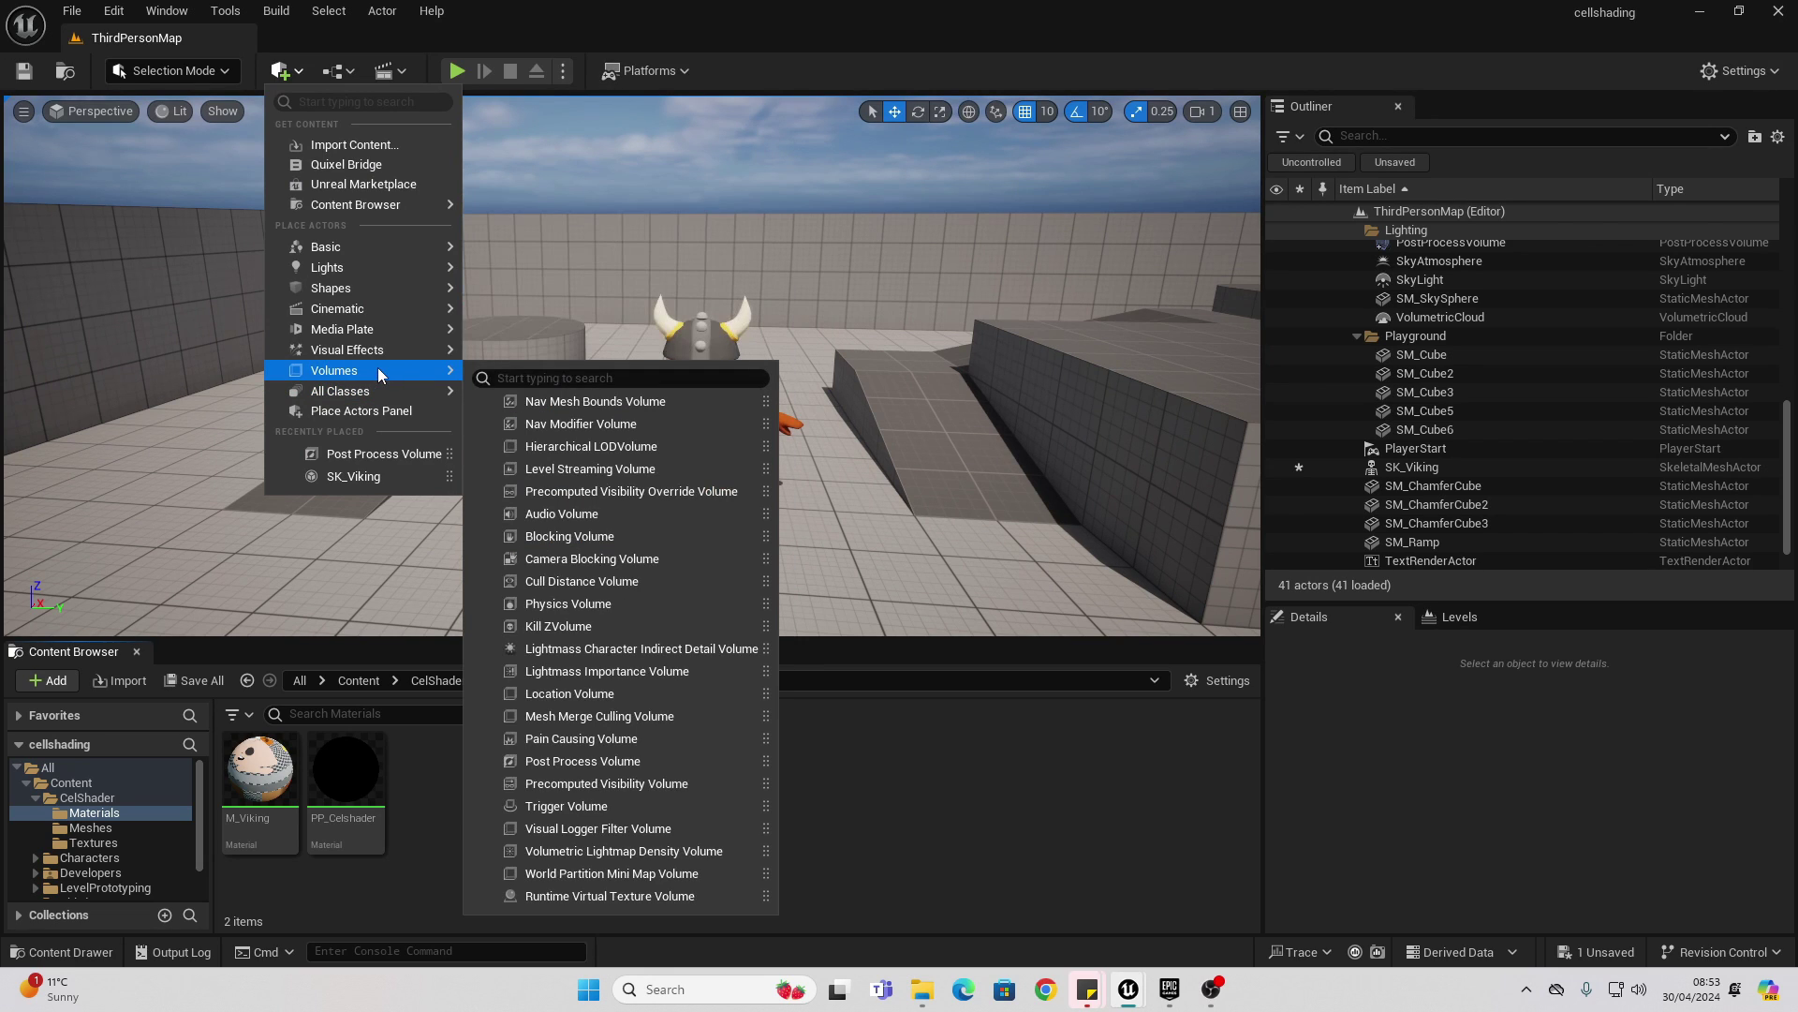
text(po)
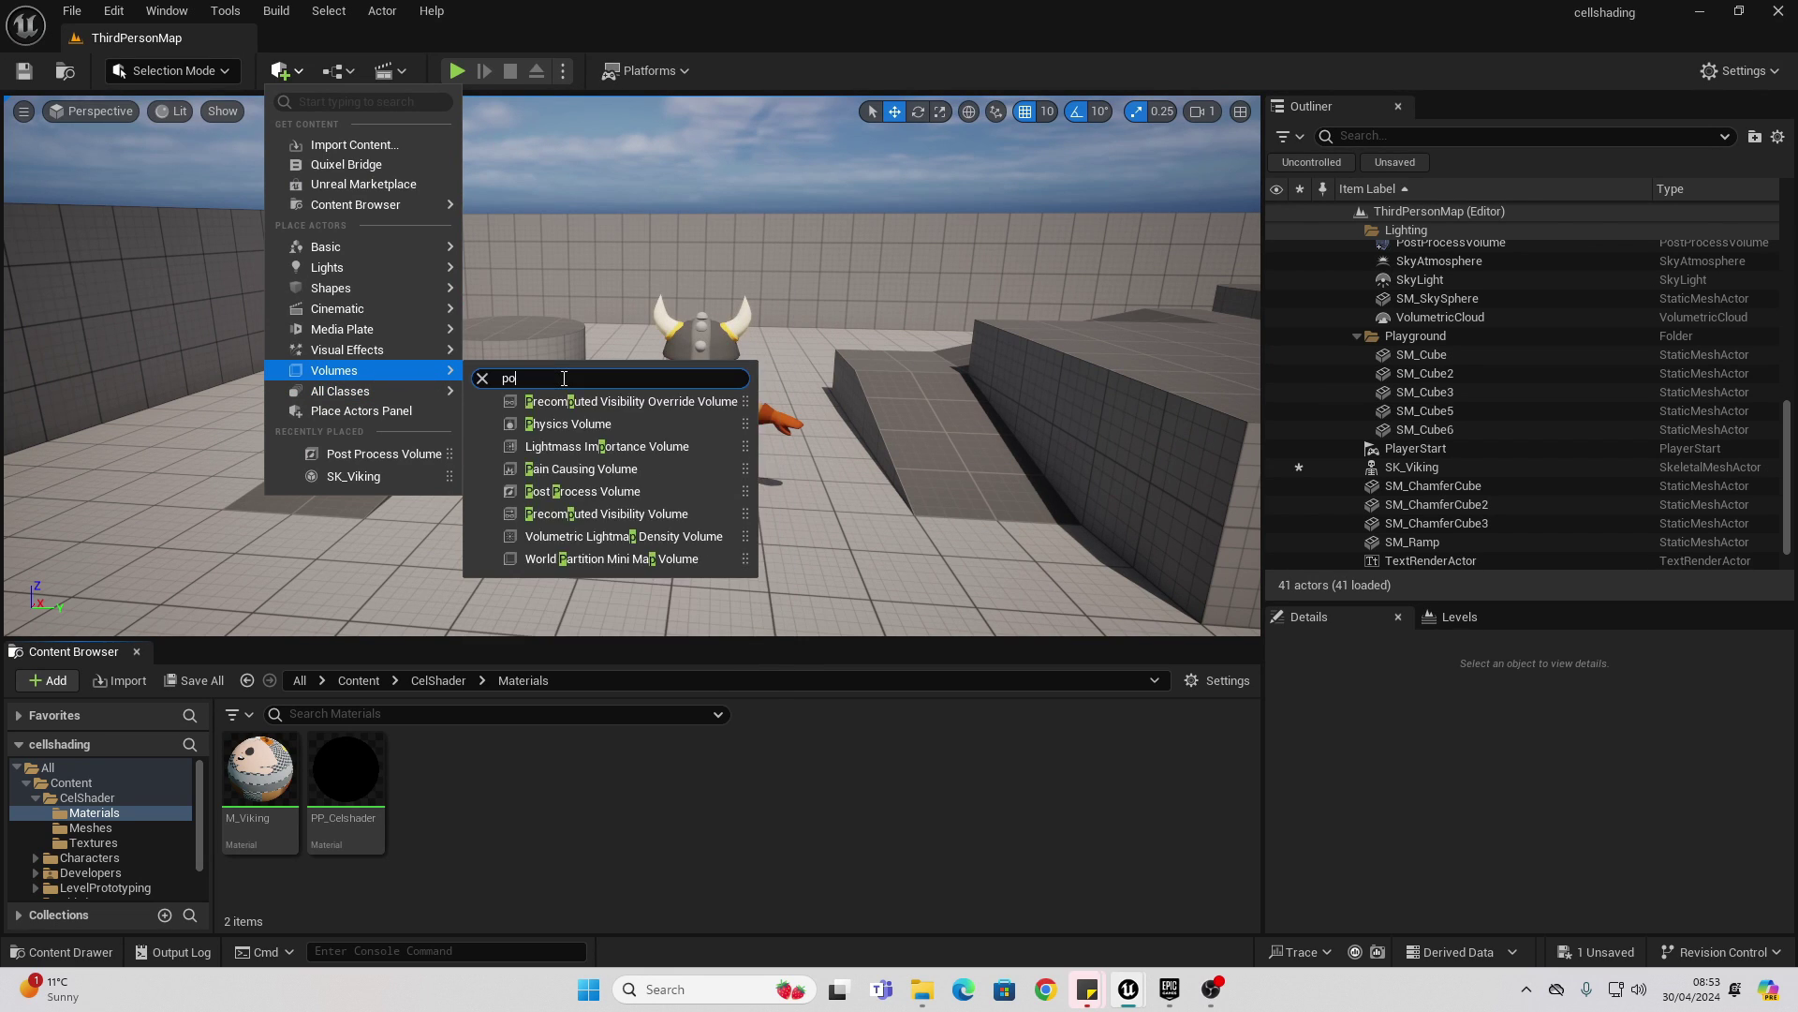
click(579, 423)
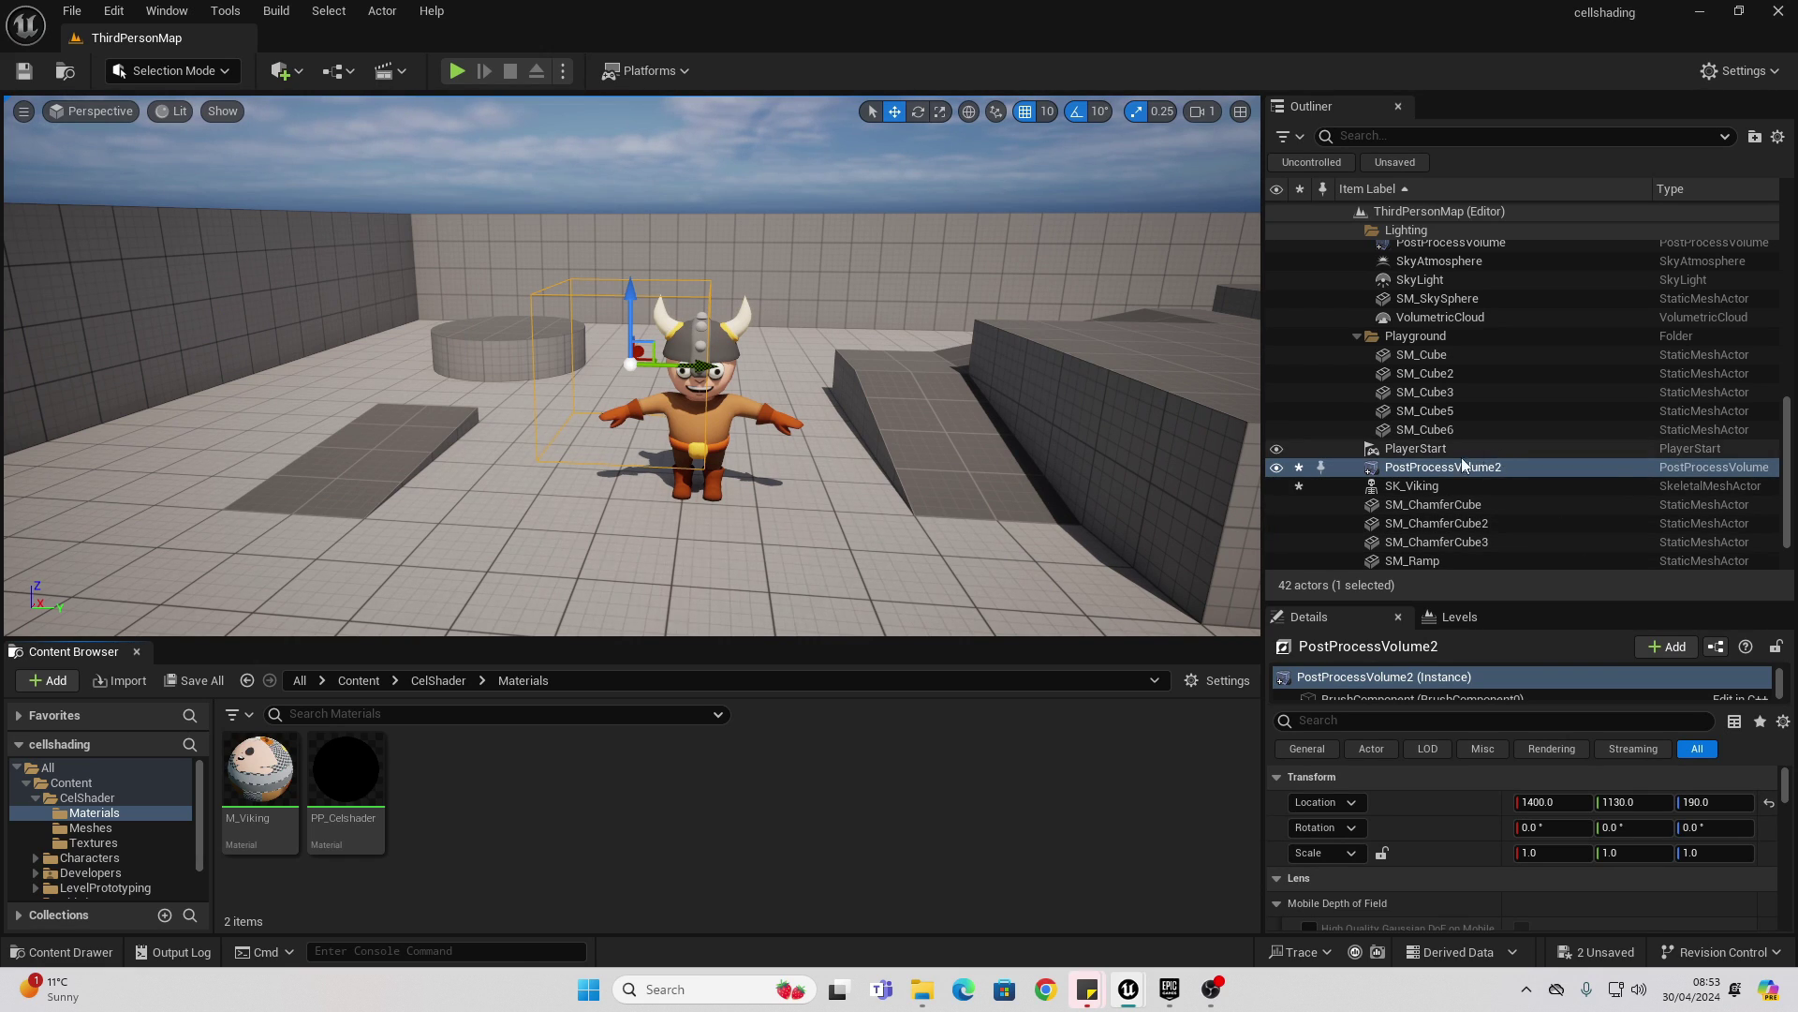
Add an asset reference element to the new volume's Post Process Materials array and assign the PP_Celshader material to it
click(1342, 722)
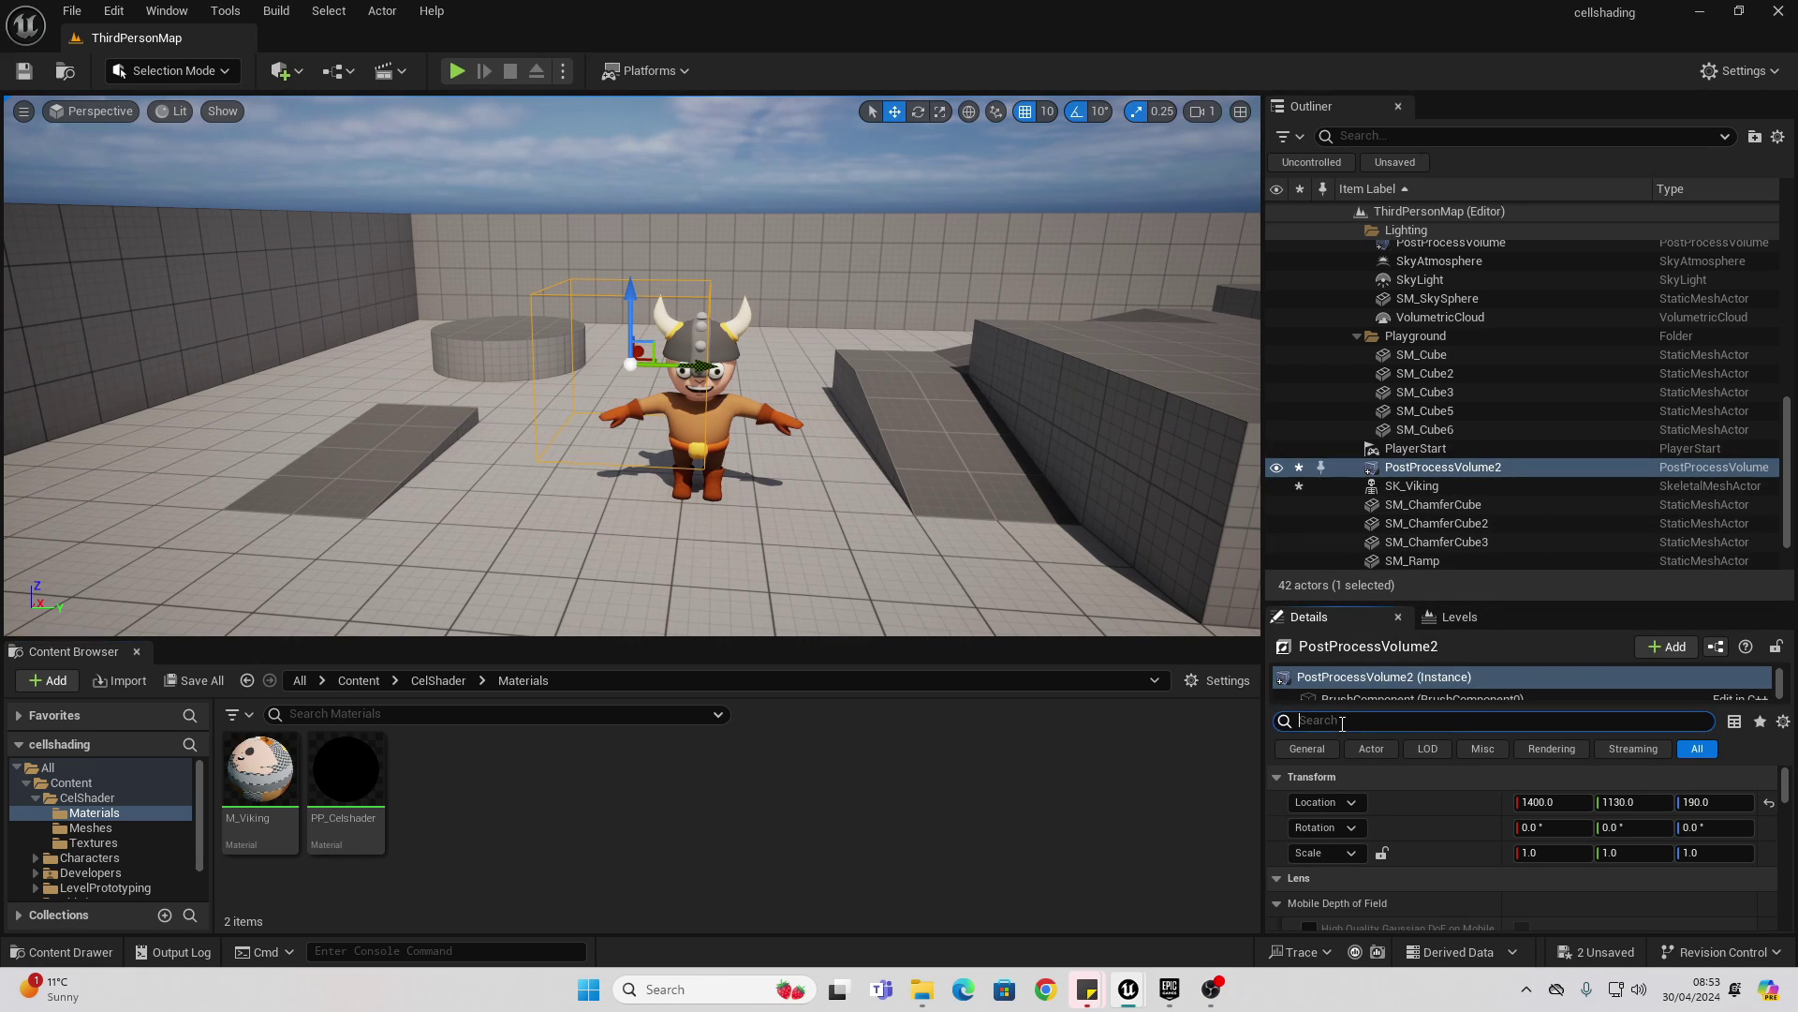
text(ma)
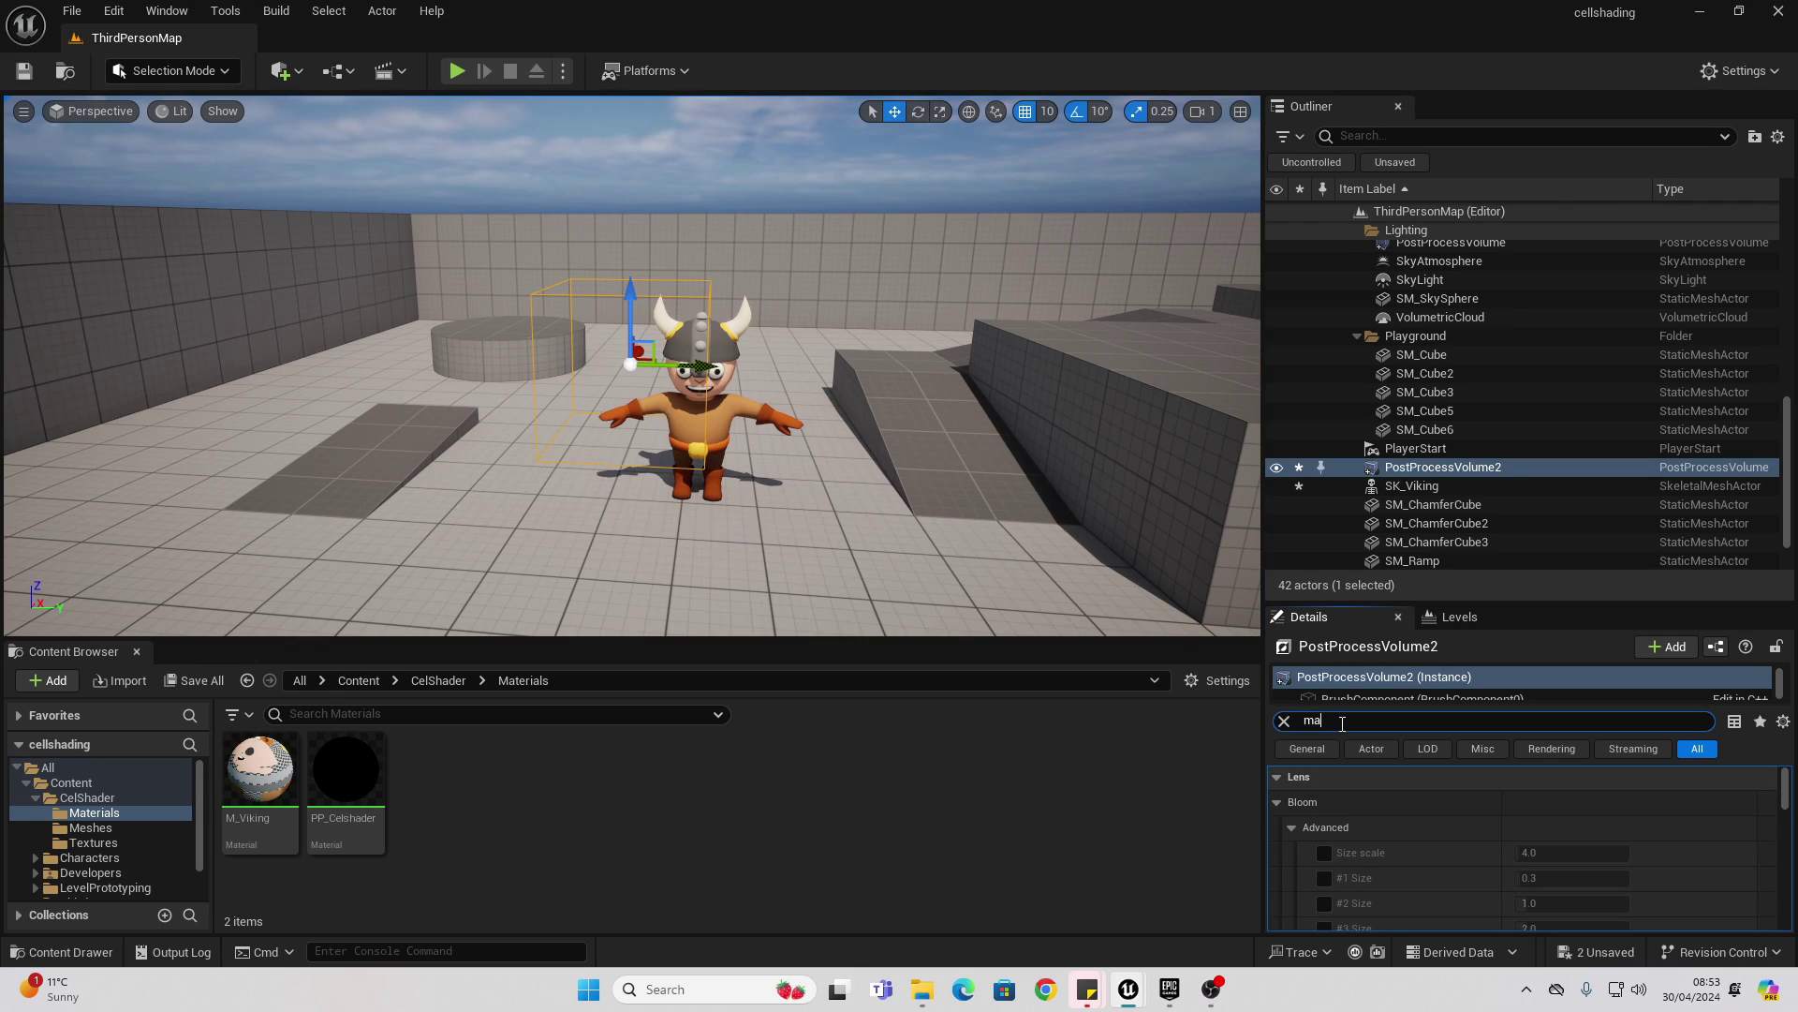
text(tte)
key(BackSpace)
key(BackSpace)
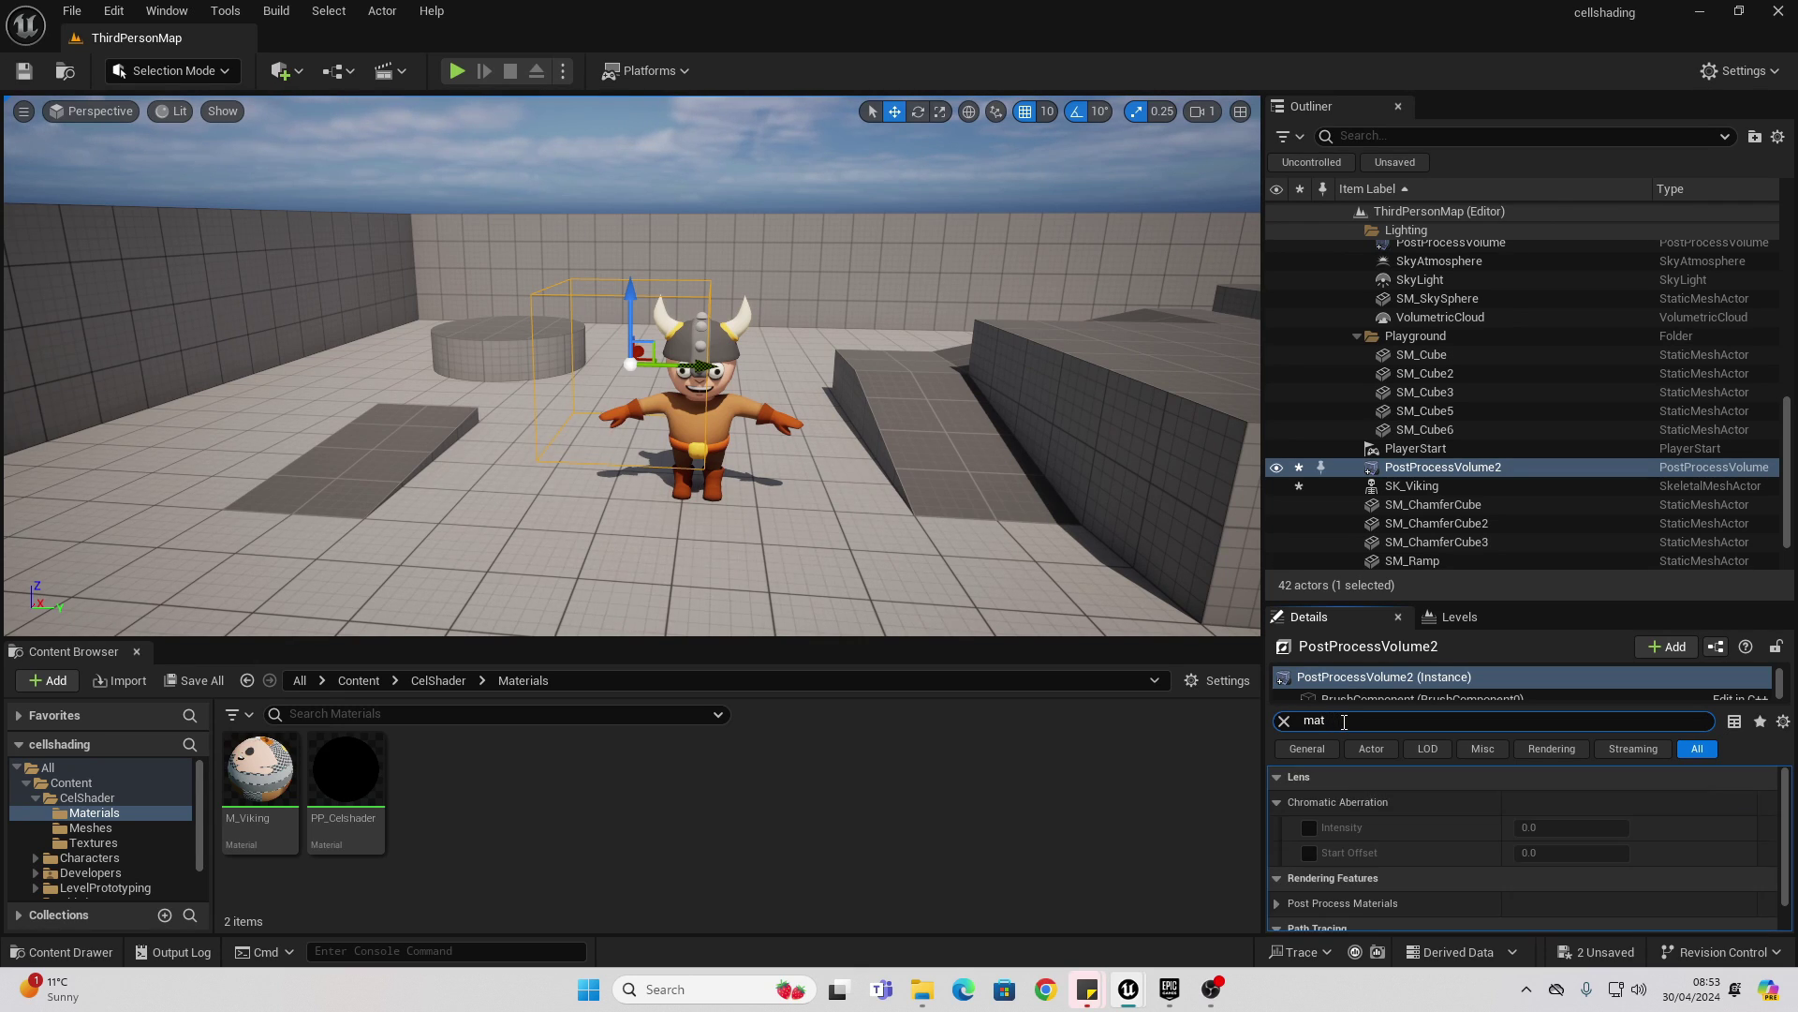
text(er)
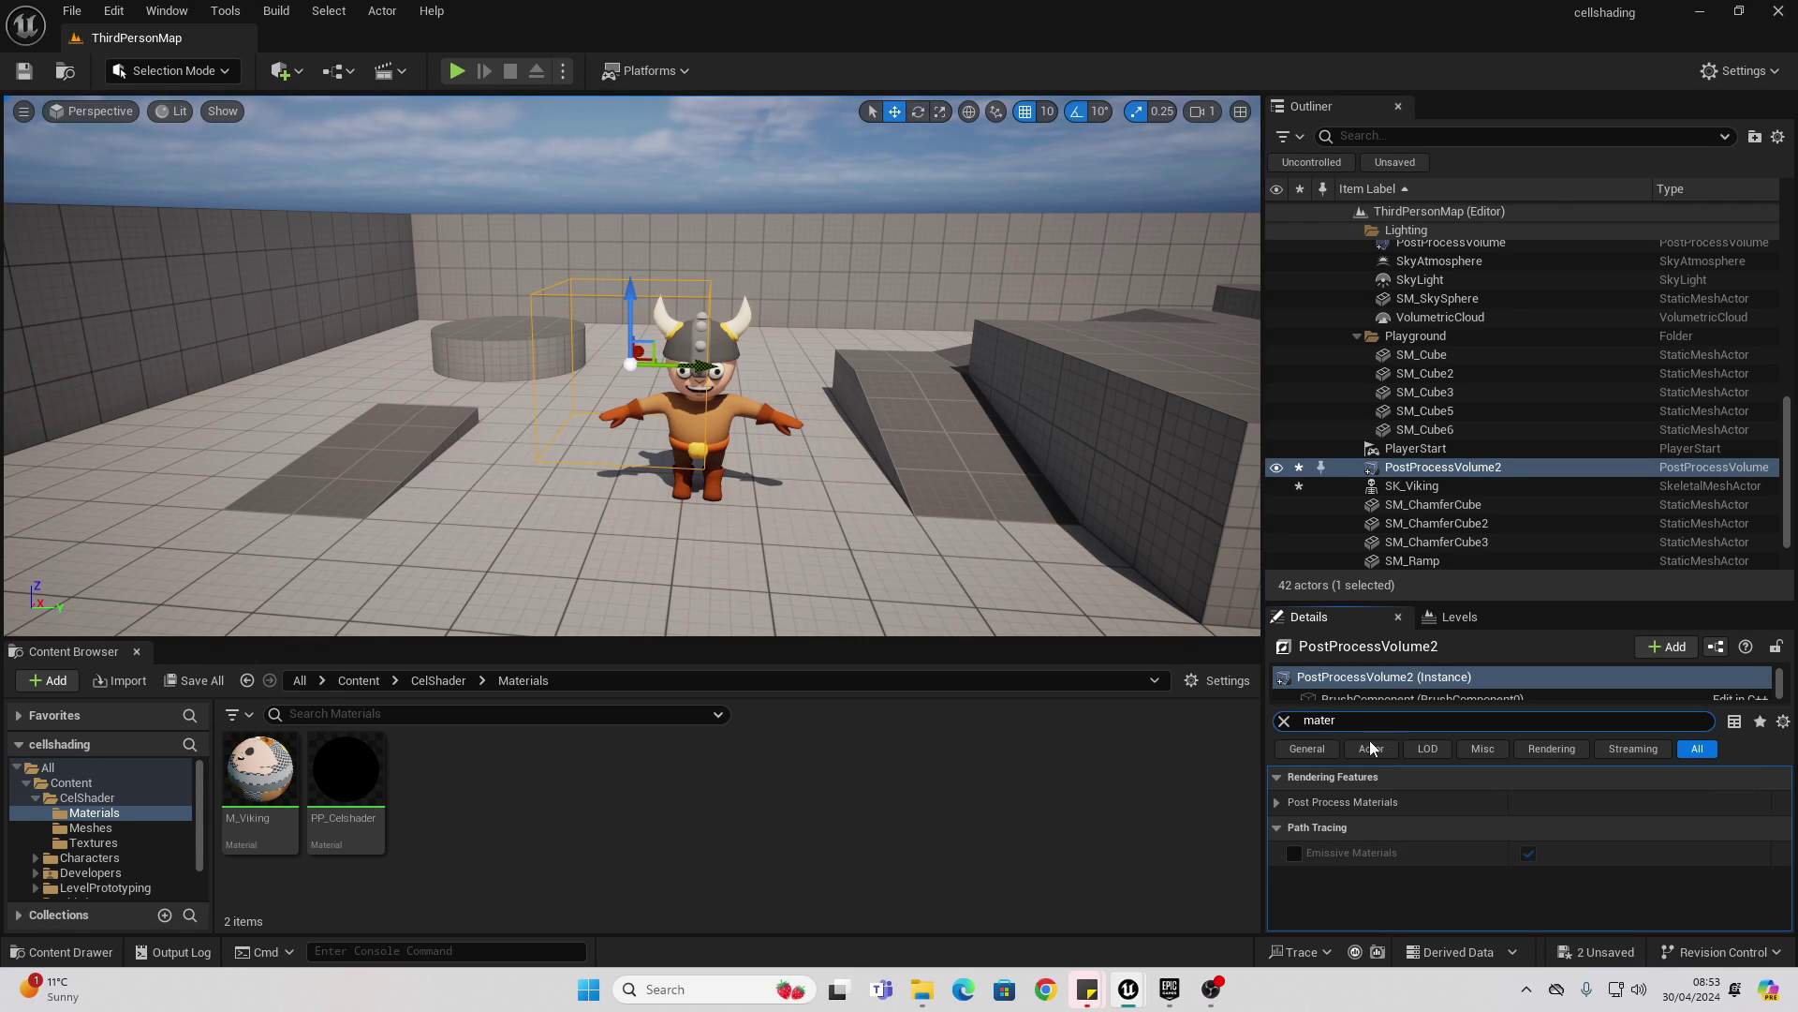
click(1277, 802)
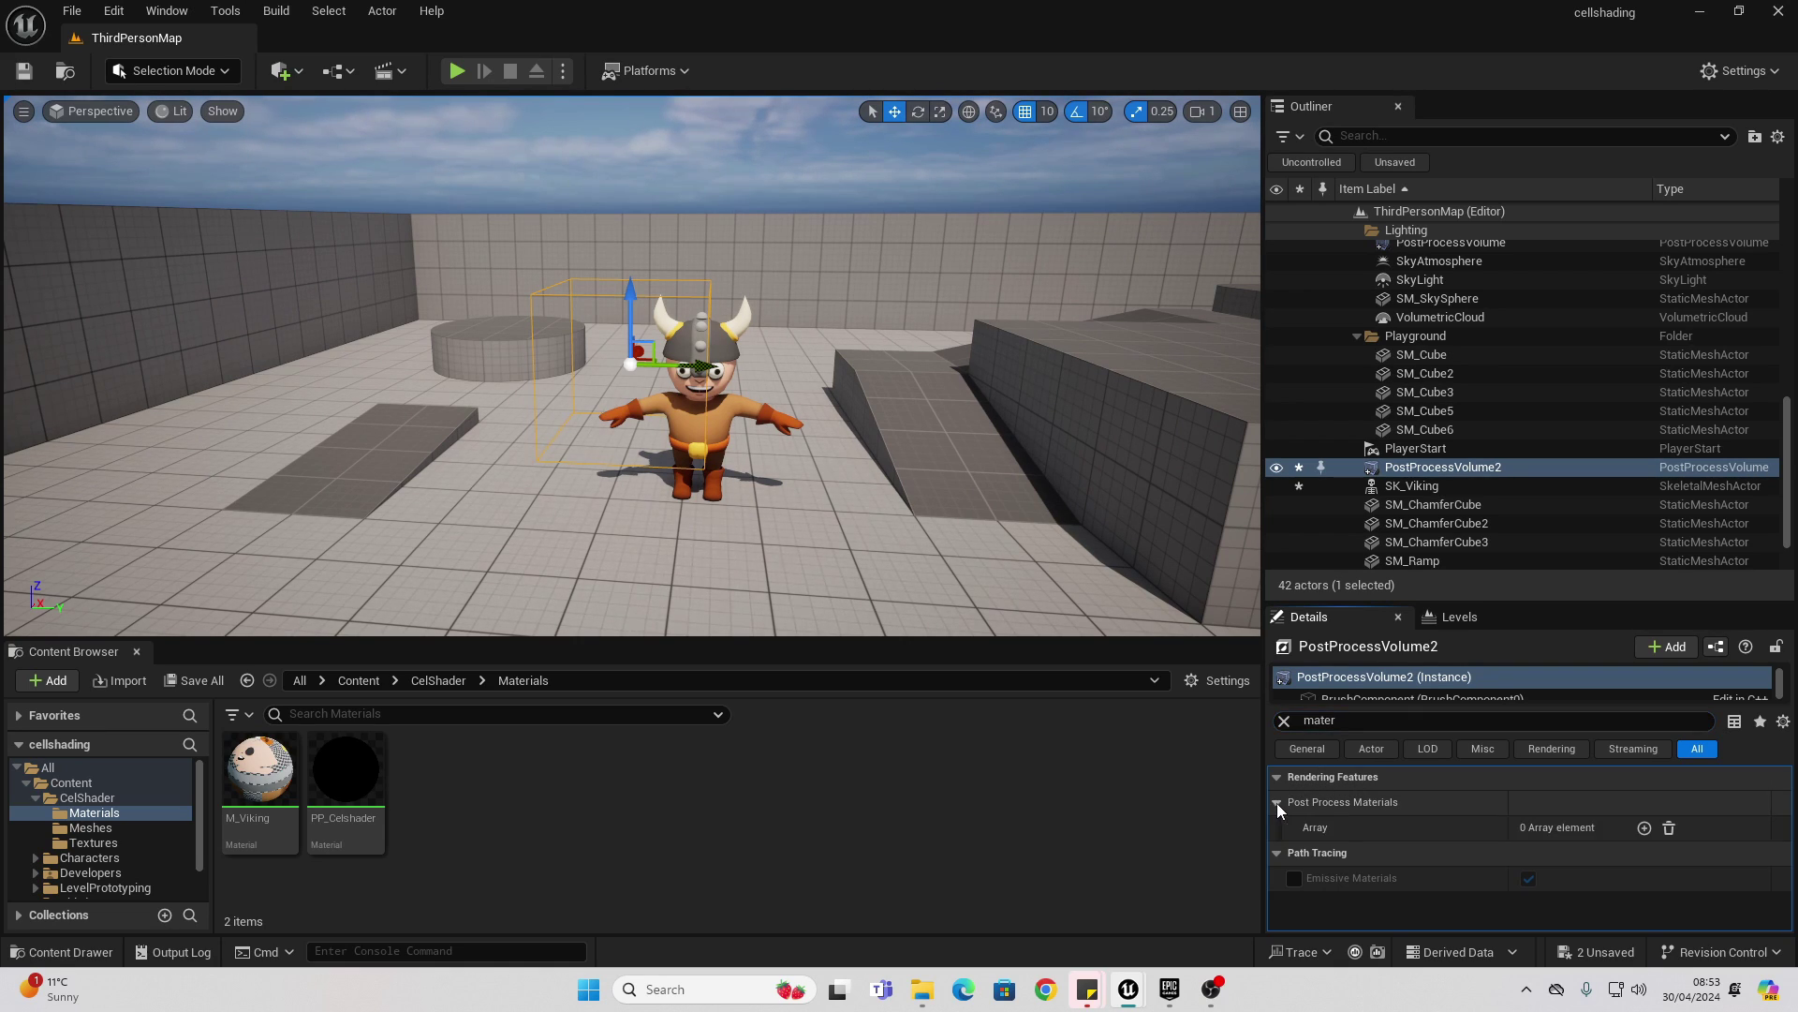
click(1645, 828)
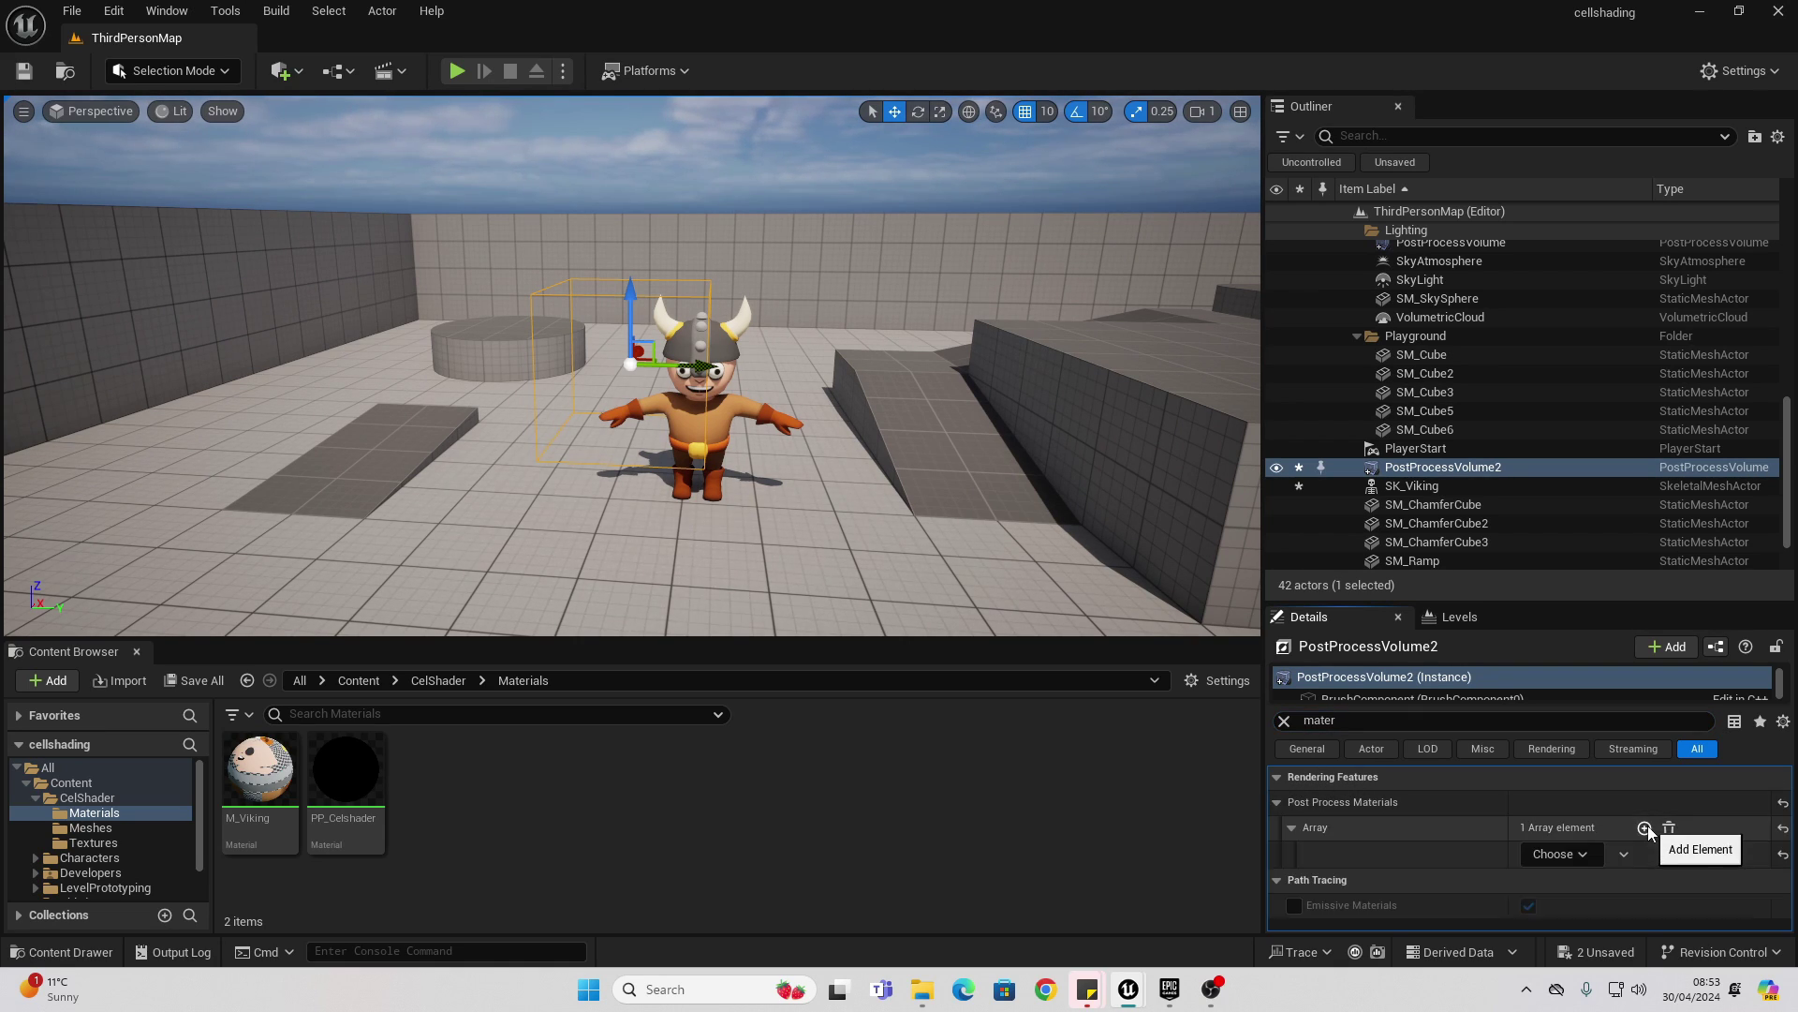
click(1577, 854)
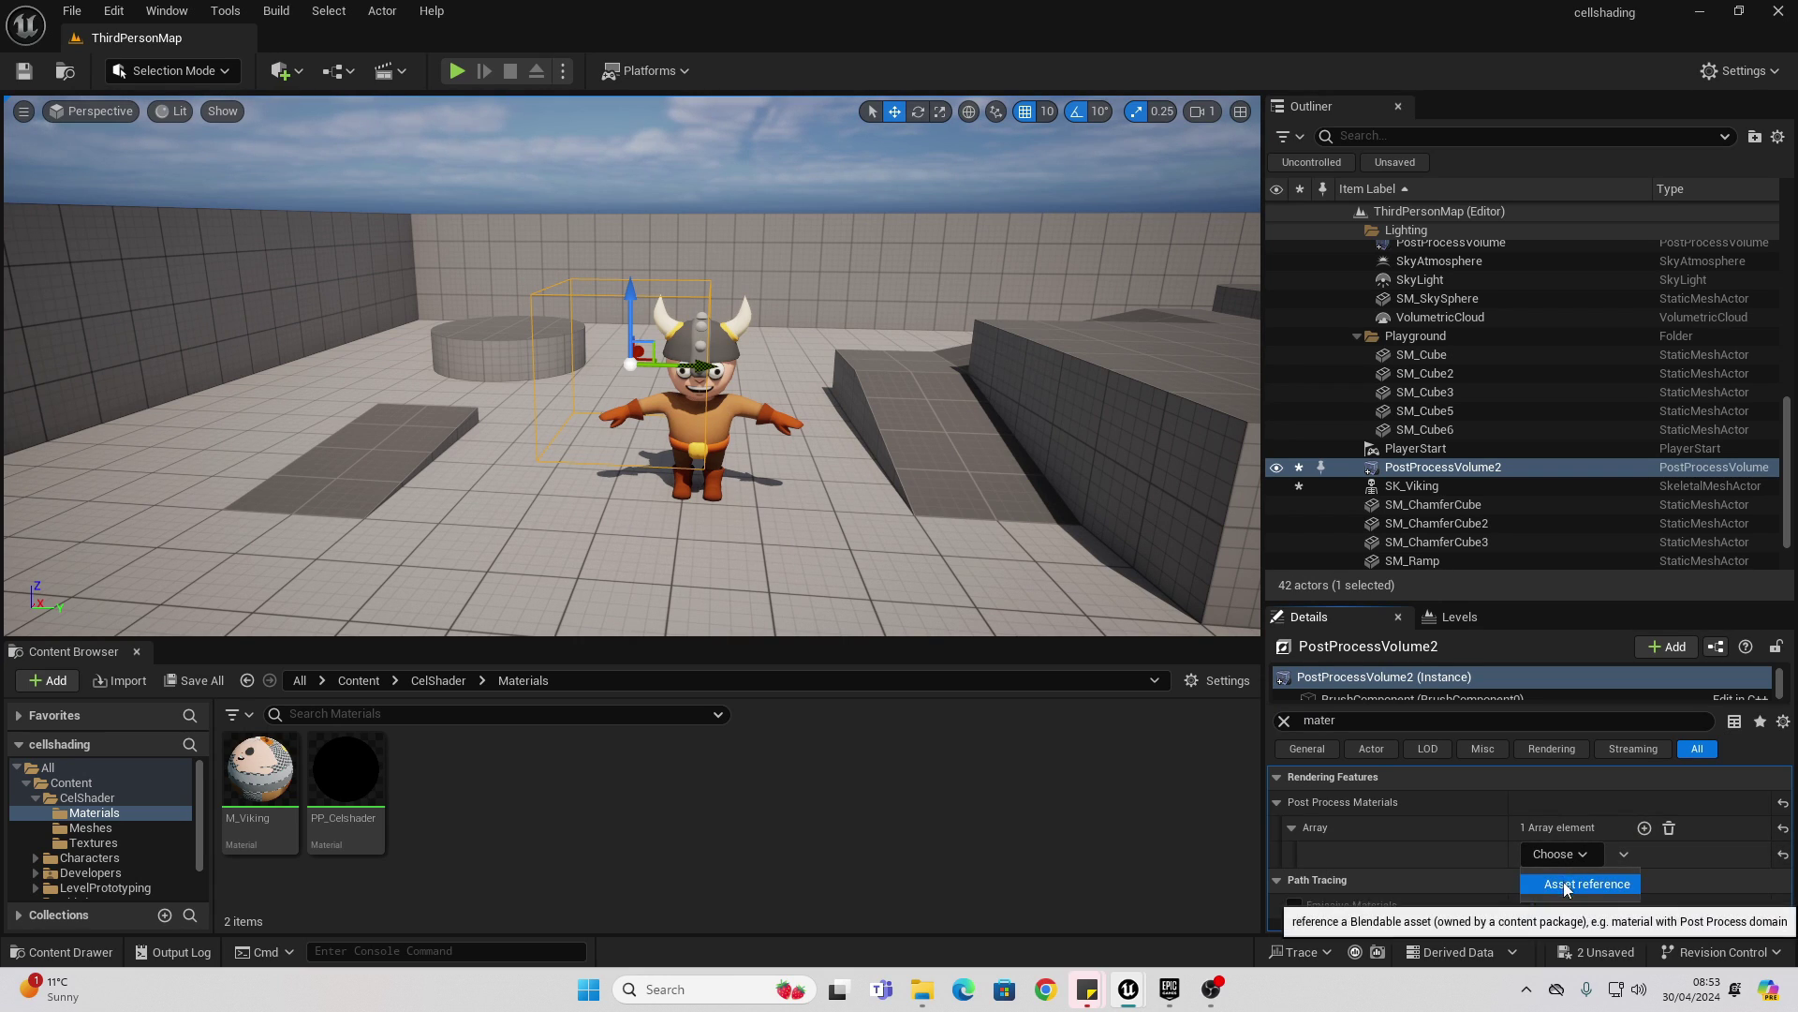
click(1569, 885)
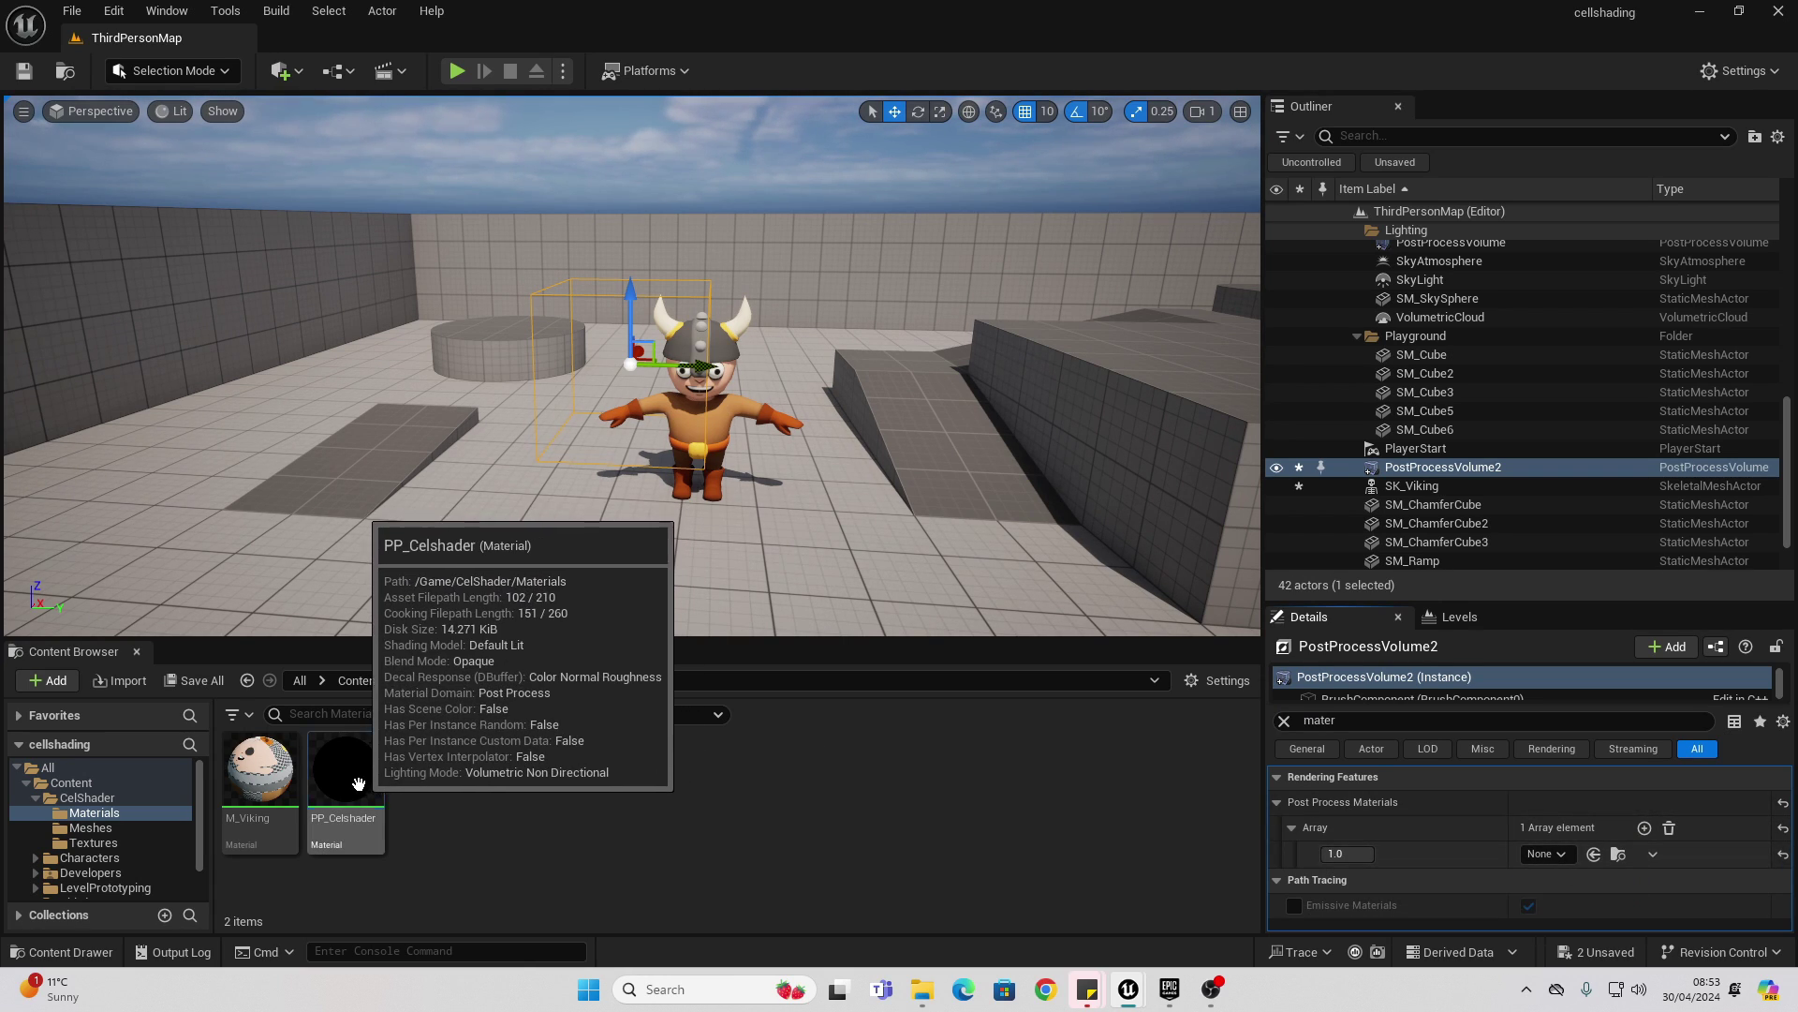
drag(347, 778, 1541, 854)
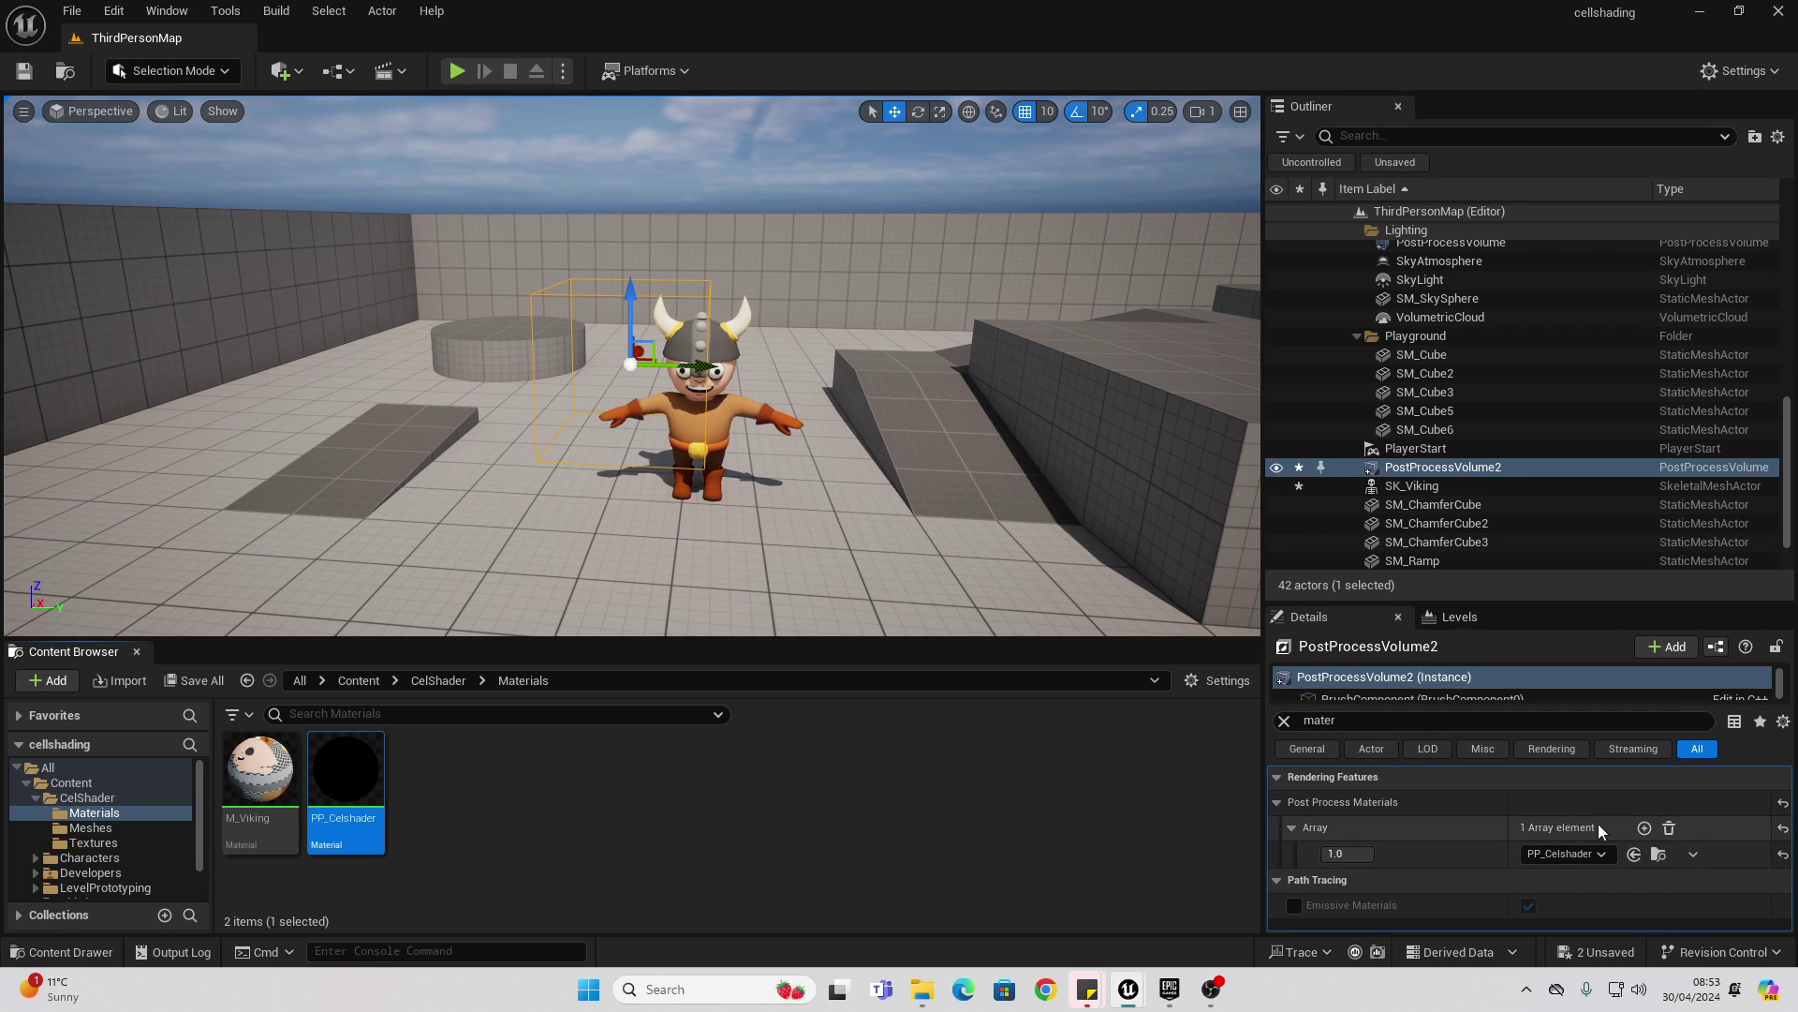
Enable Infinite Extent (Unbound) for the new post process volume so the effect covers the whole level
scroll(642, 281, up, 4)
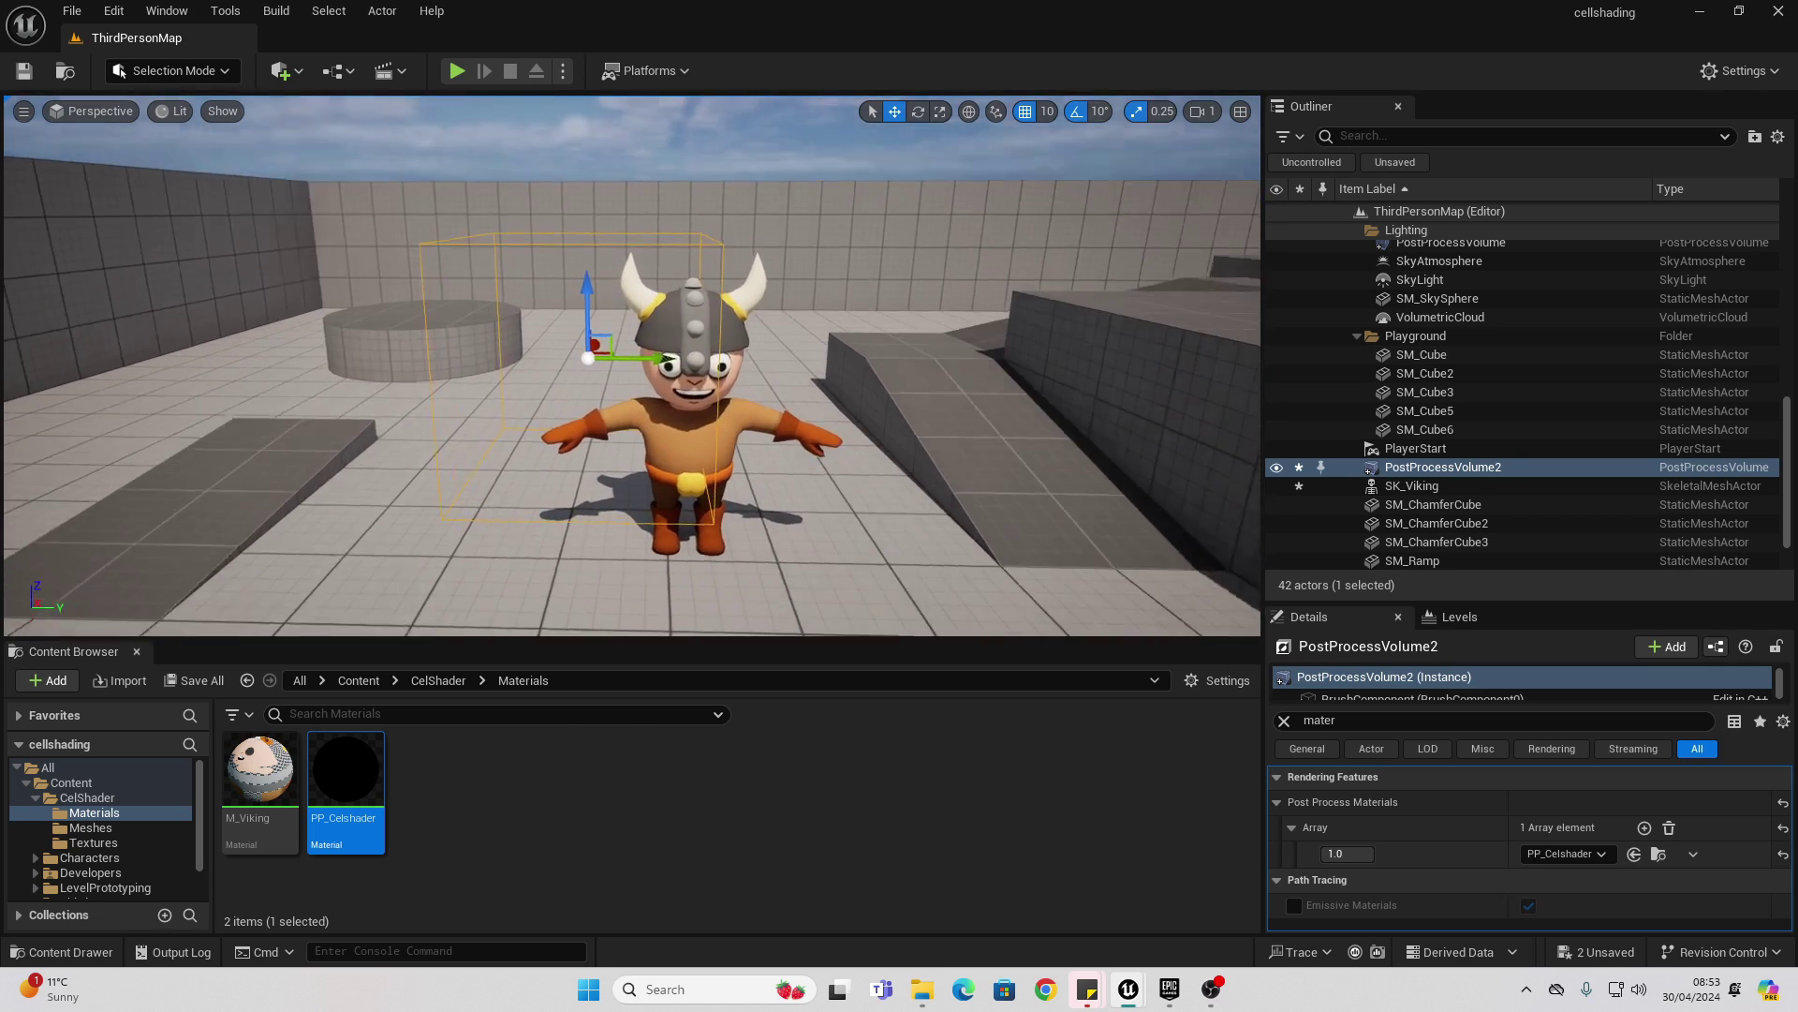
right_drag(642, 281, 773, 623)
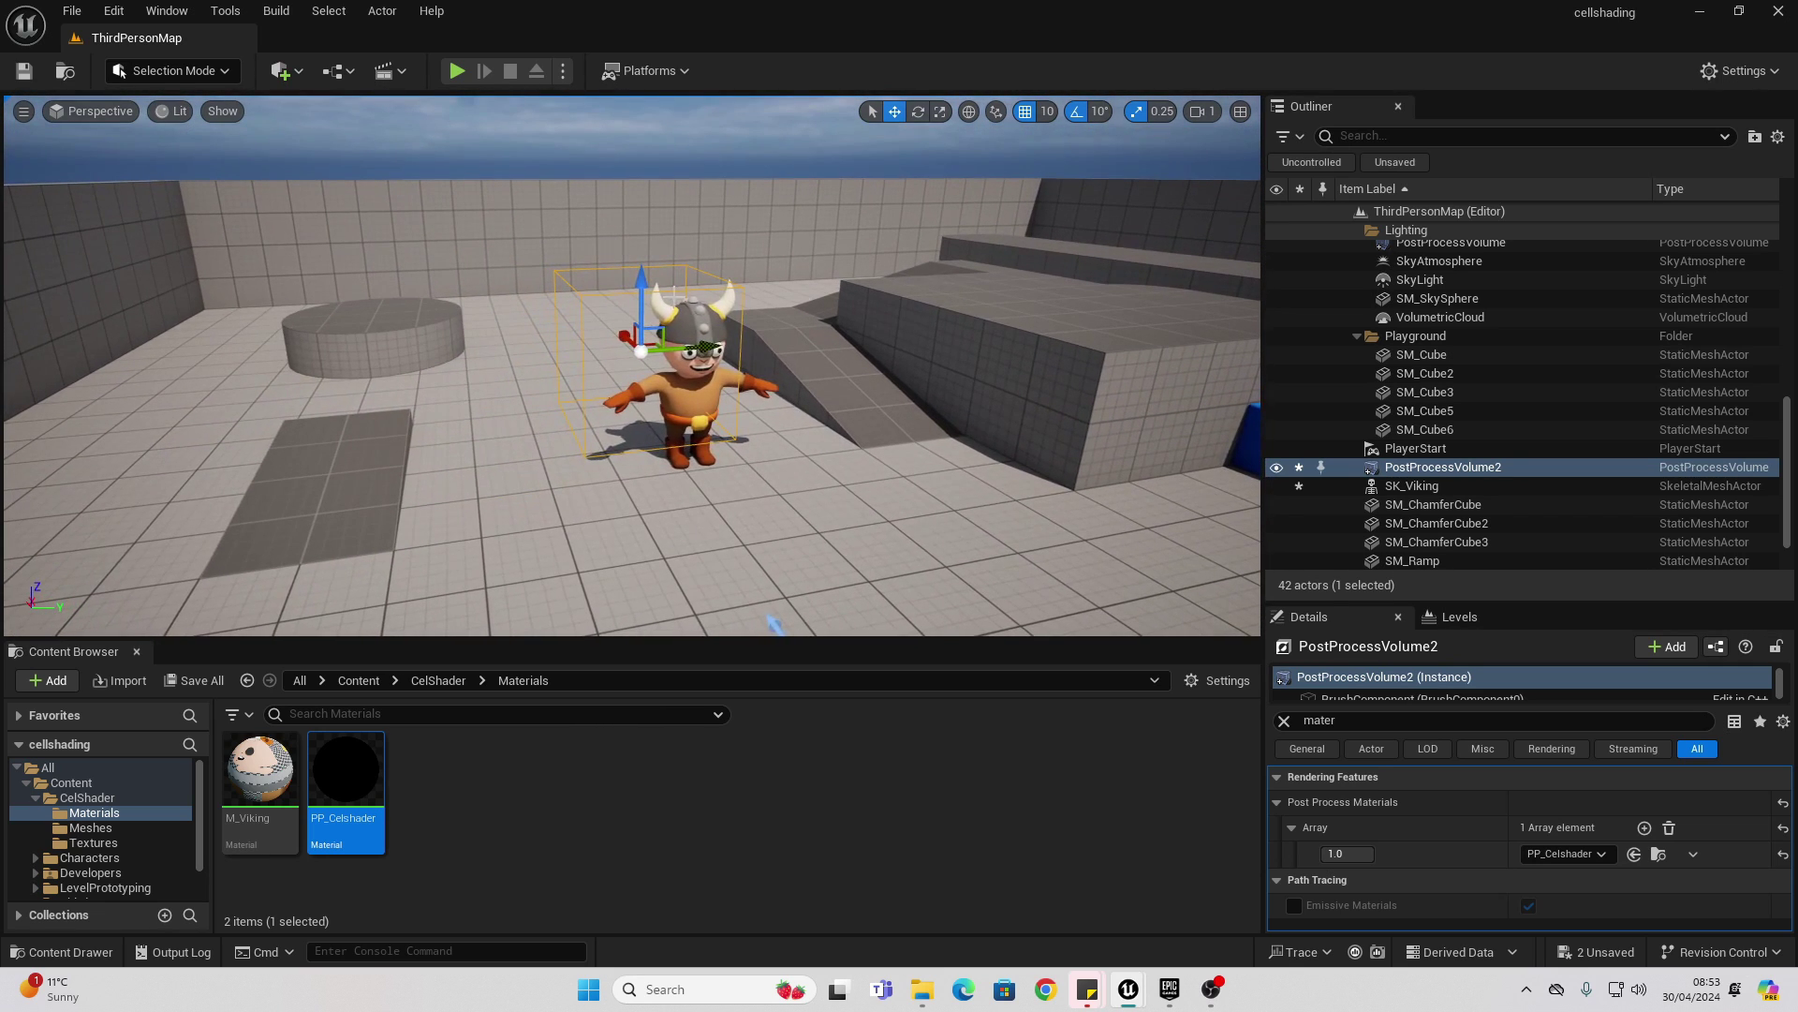
click(1302, 721)
text(inf)
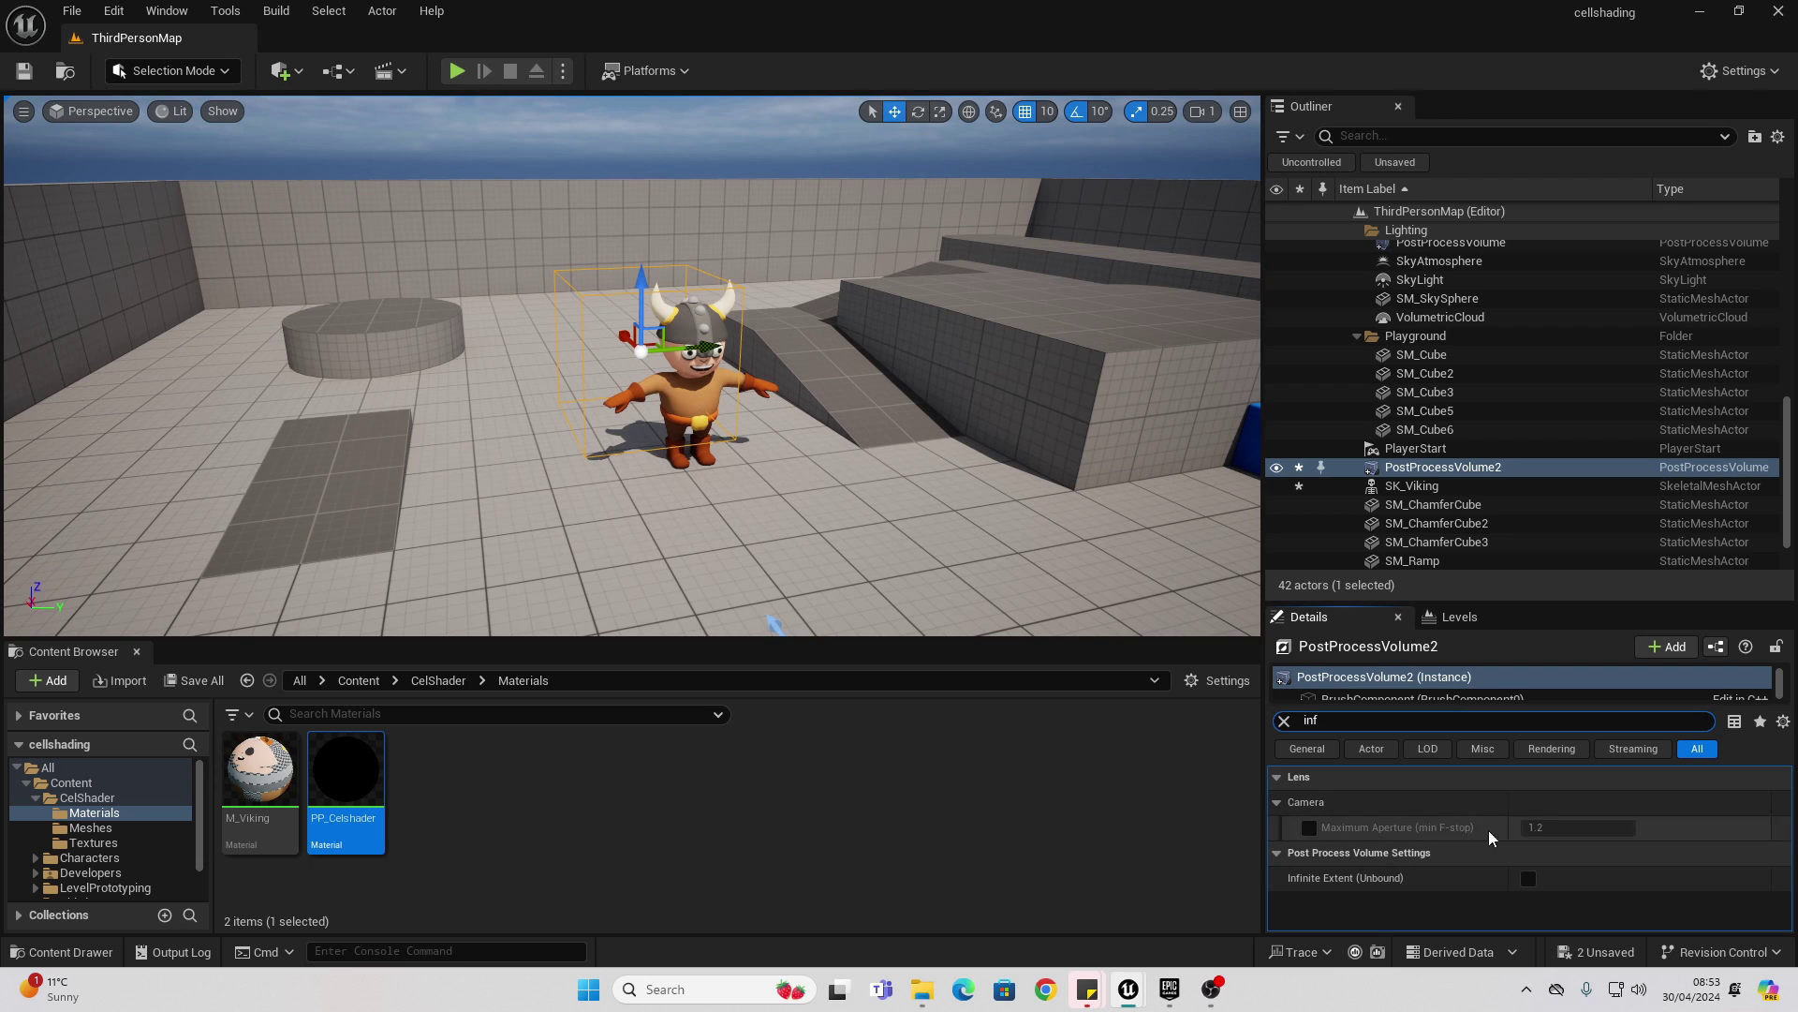
click(1529, 878)
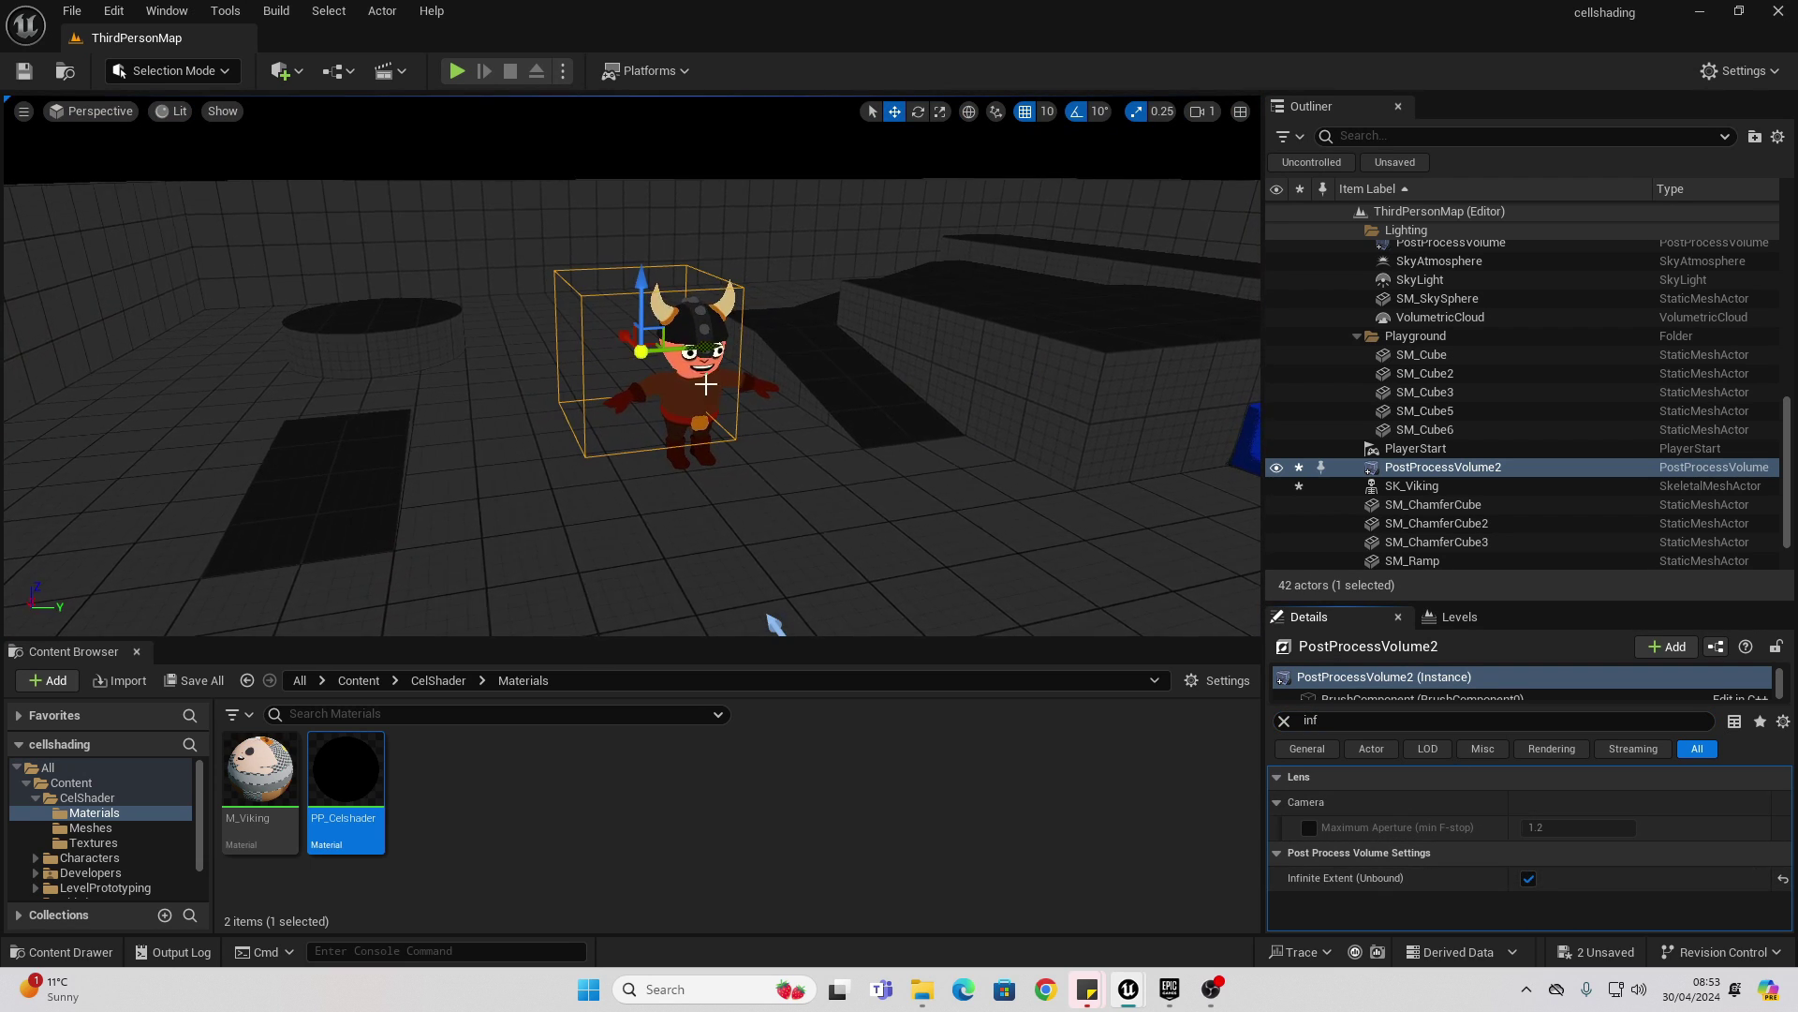
Open the PP_Celshader material, set its Blendable Location to Scene Color After DOF and apply the change
mouse_move(841, 363)
right_down()
mouse_move(918, 412)
mouse_move(842, 362)
right_up()
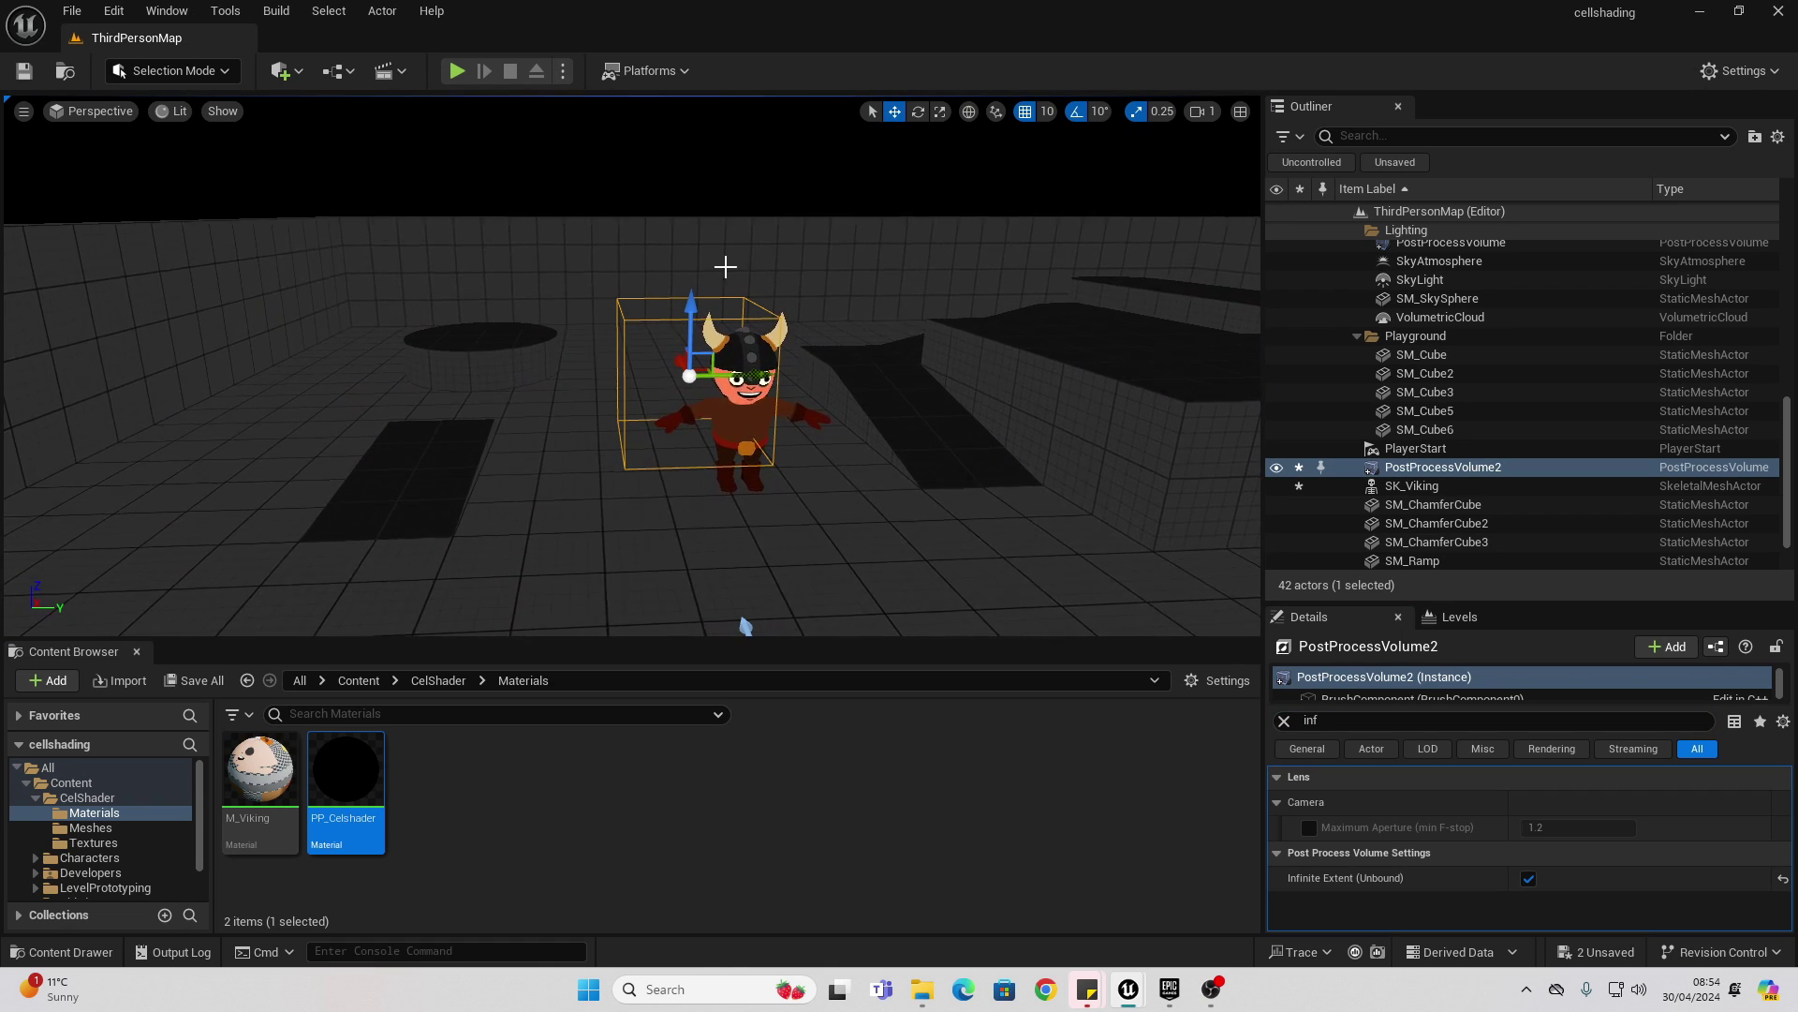
right_drag(746, 625, 510, 338)
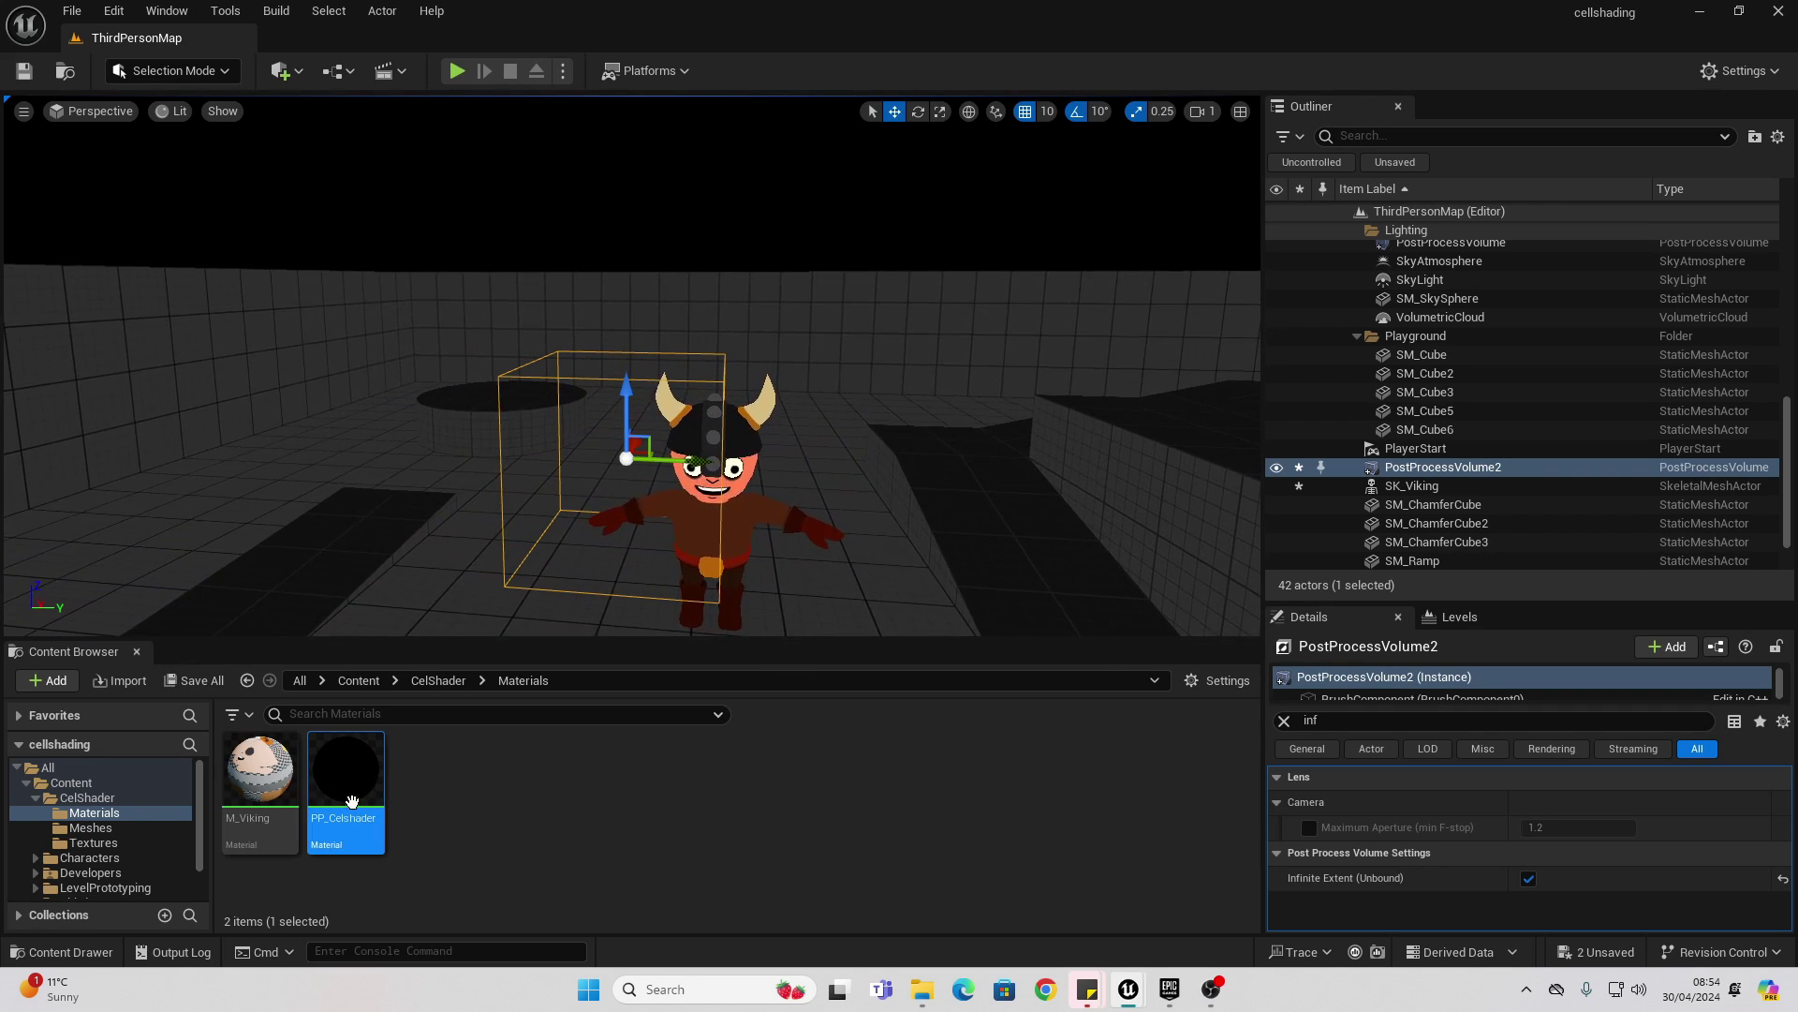
mouse_move(381, 787)
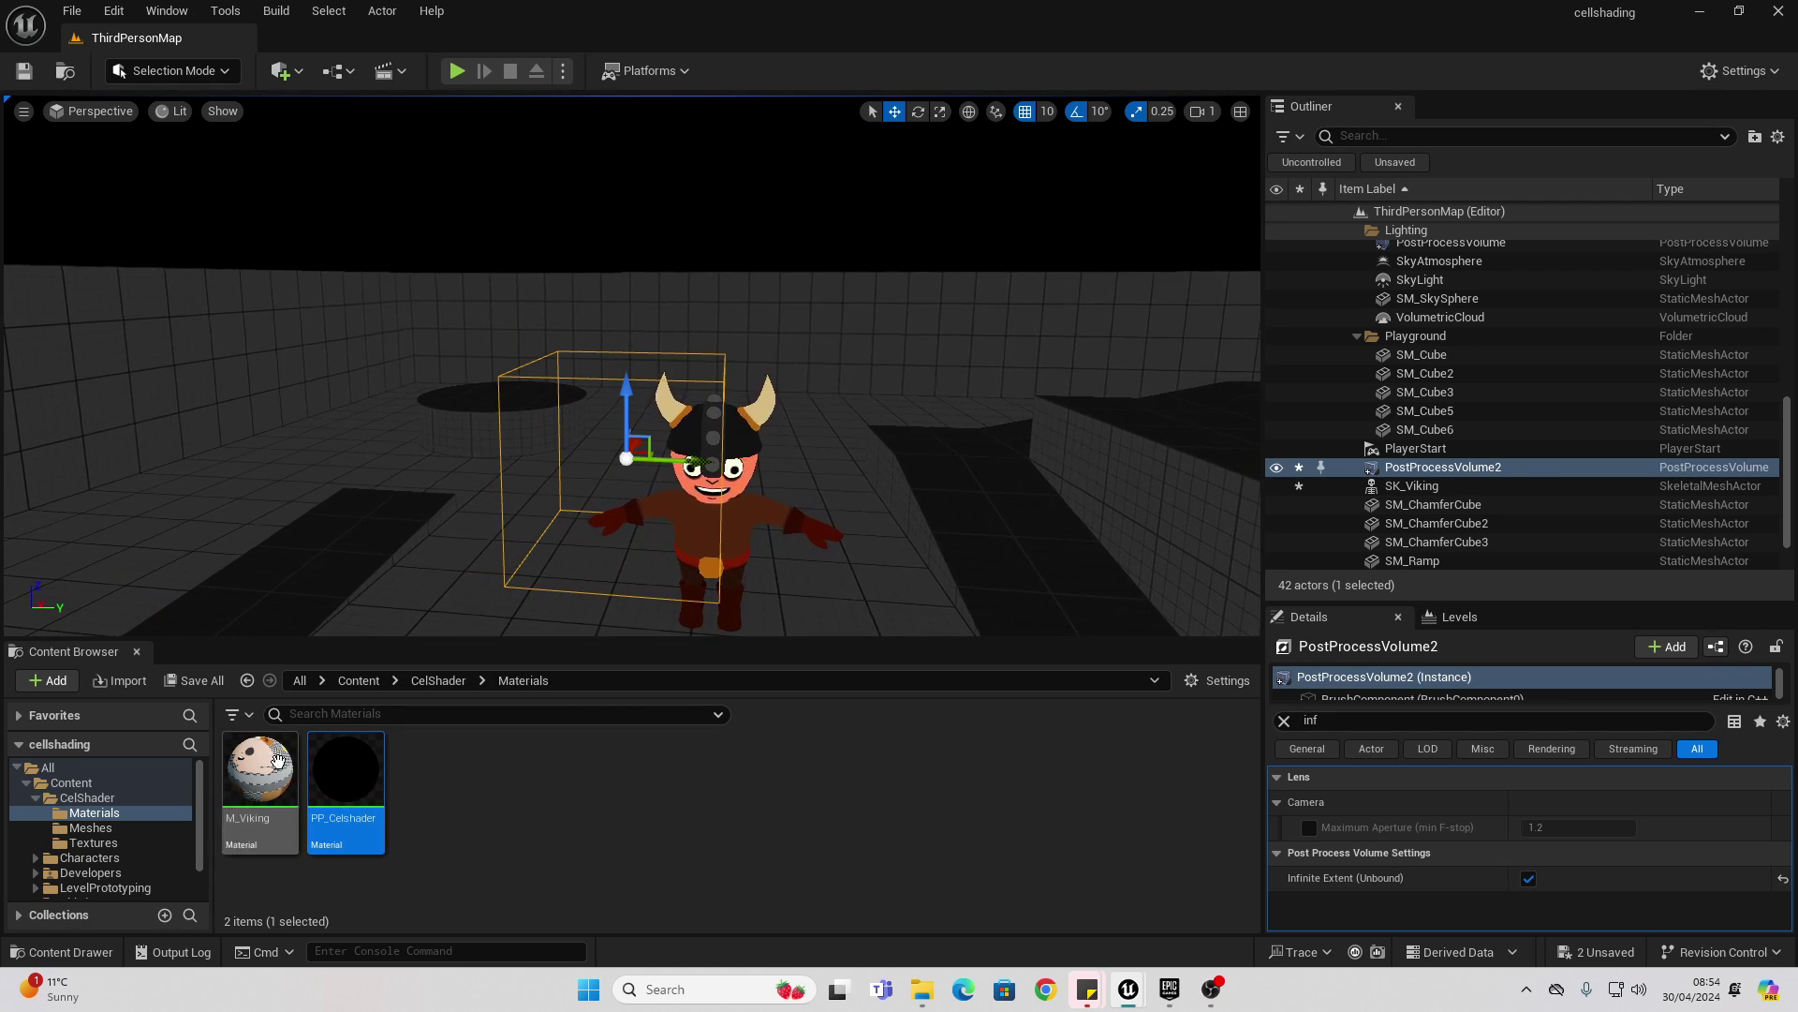
double_click(318, 764)
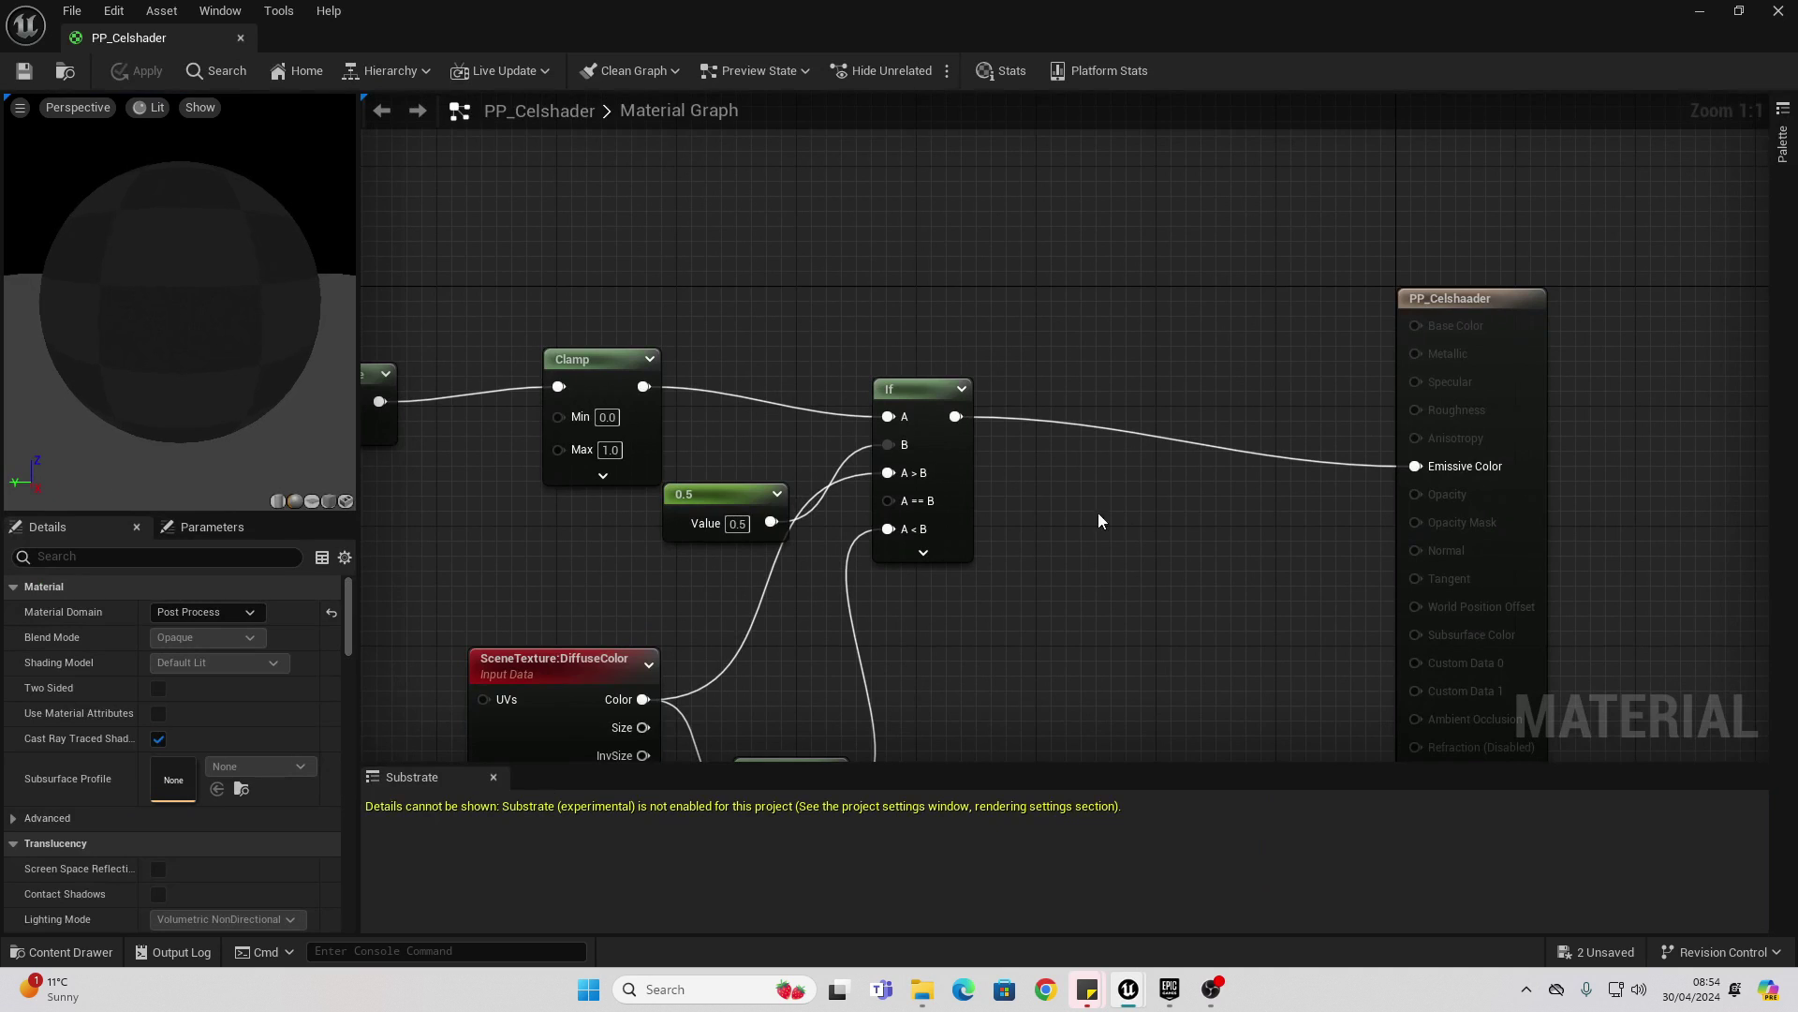
scroll(206, 670, down, 10)
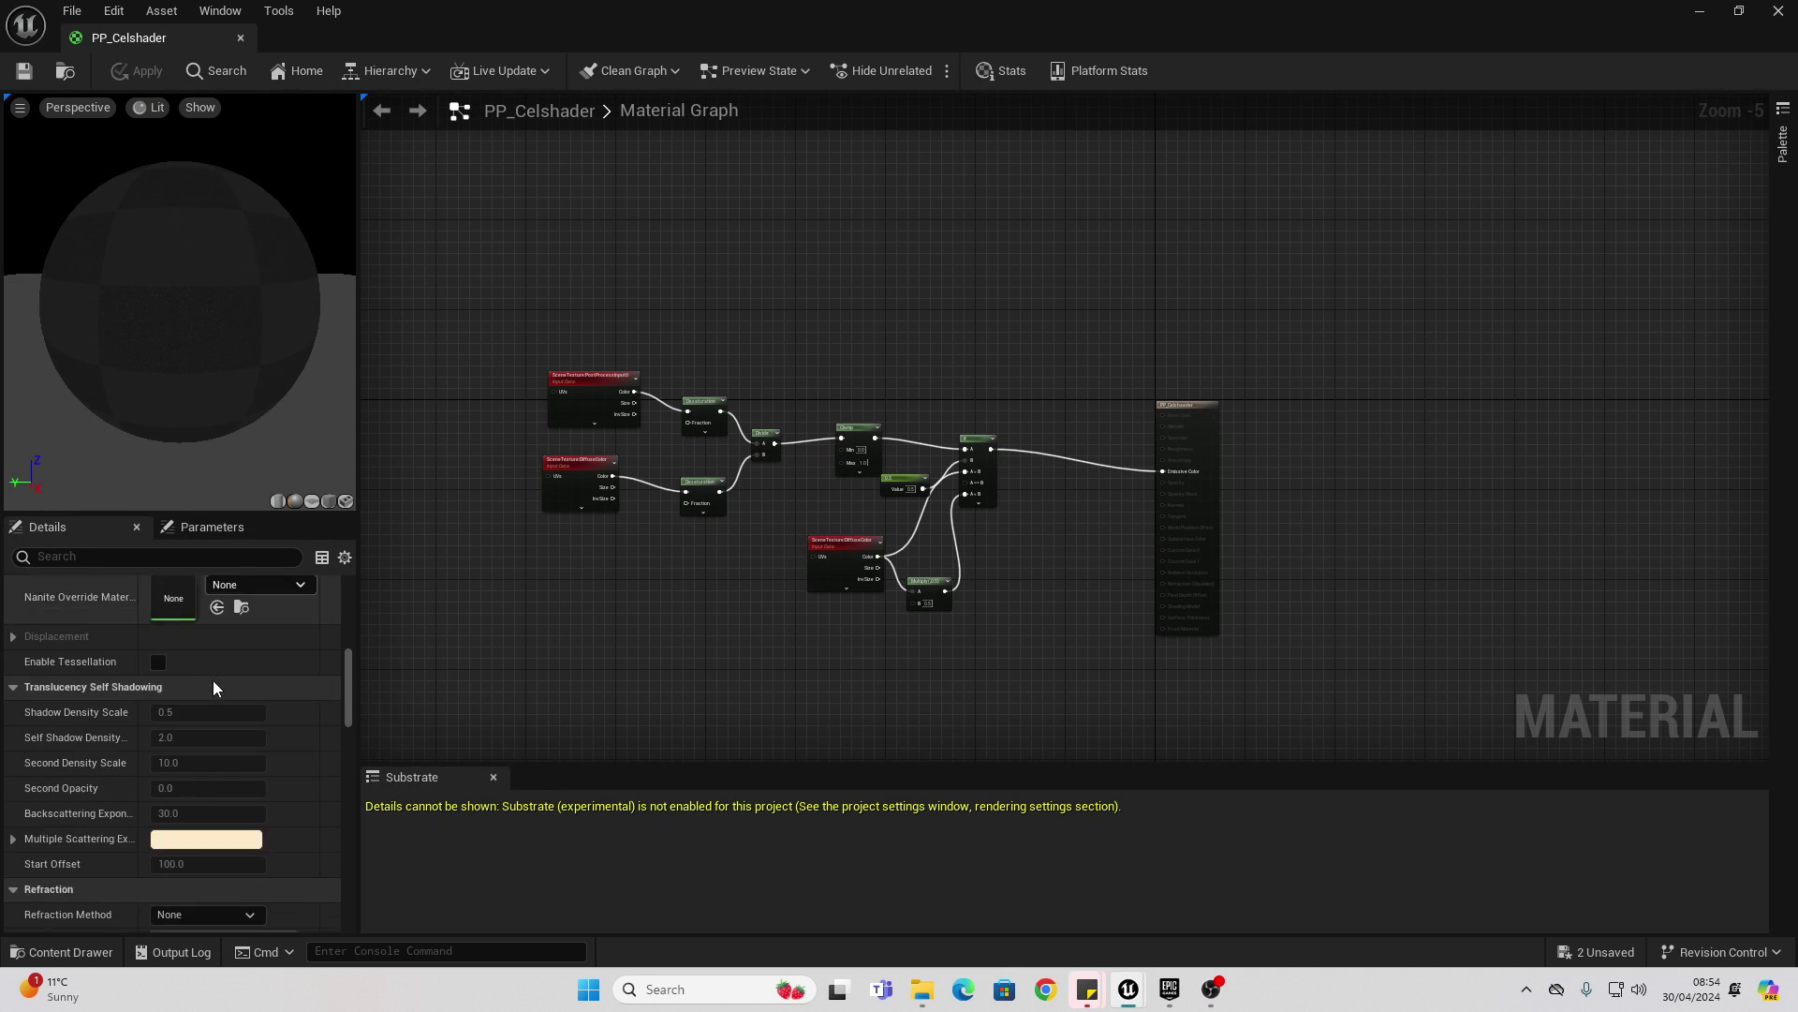
scroll(225, 700, up, 3)
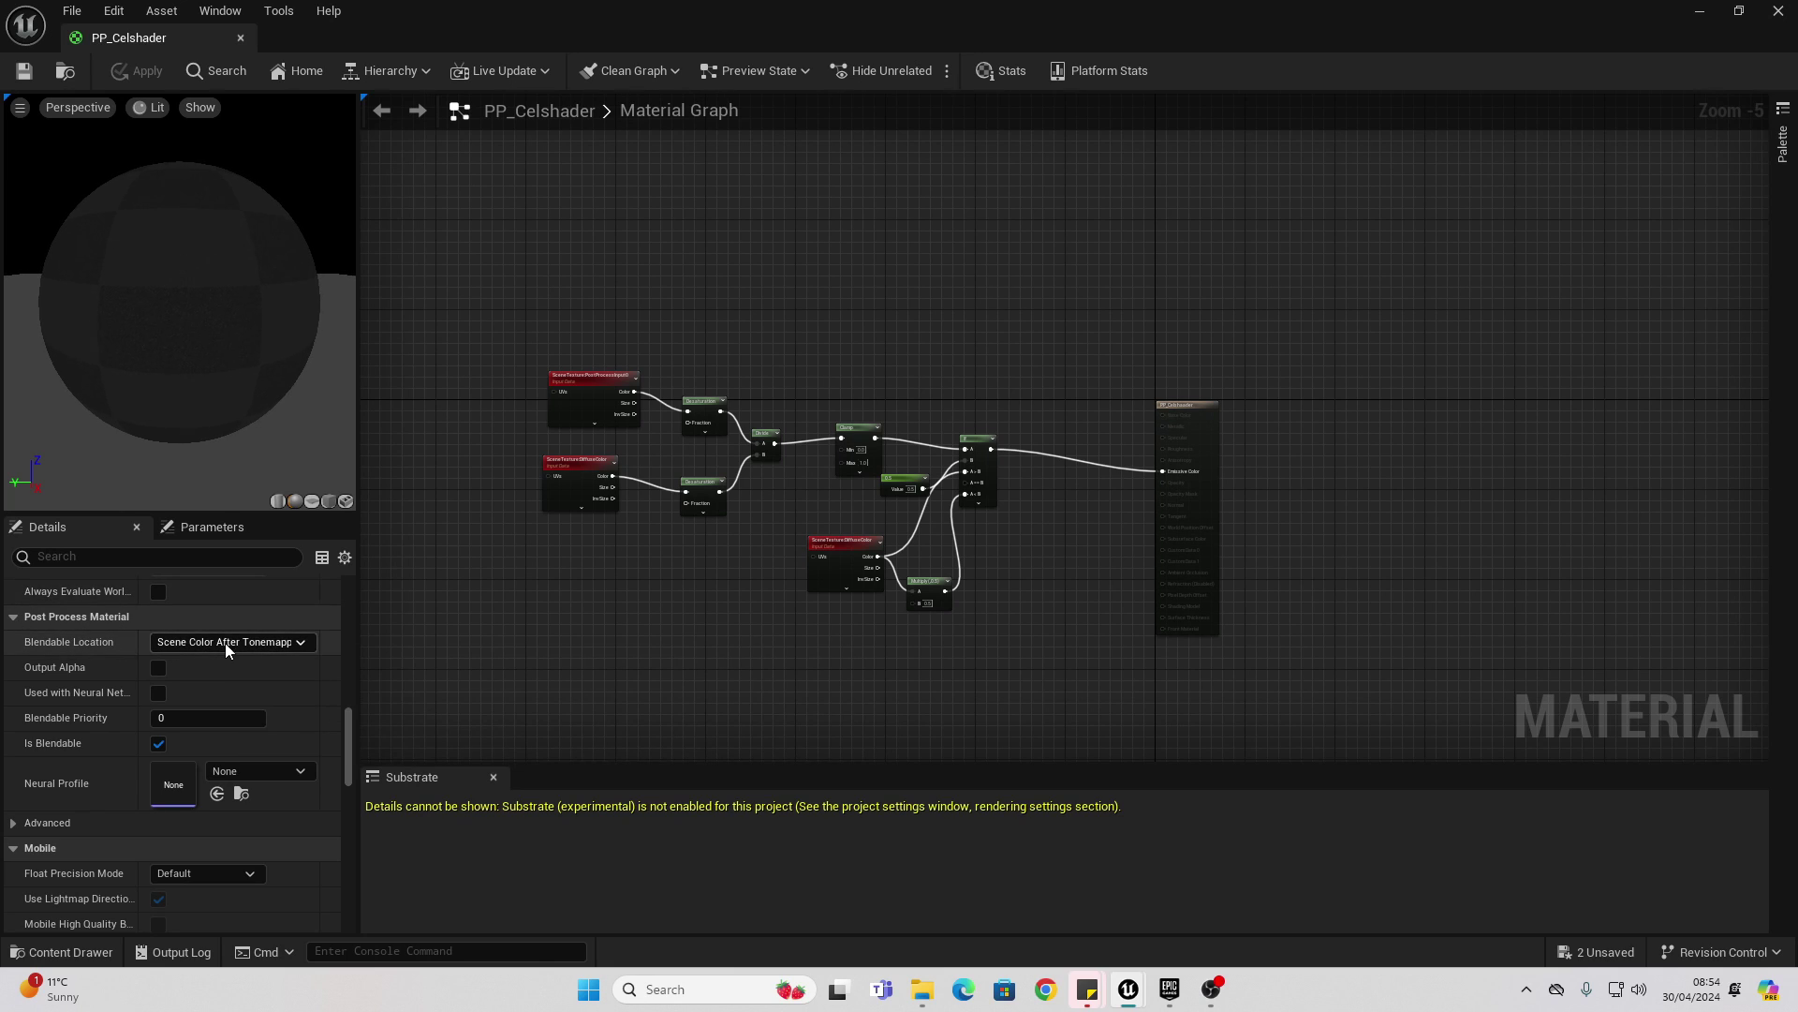
click(268, 642)
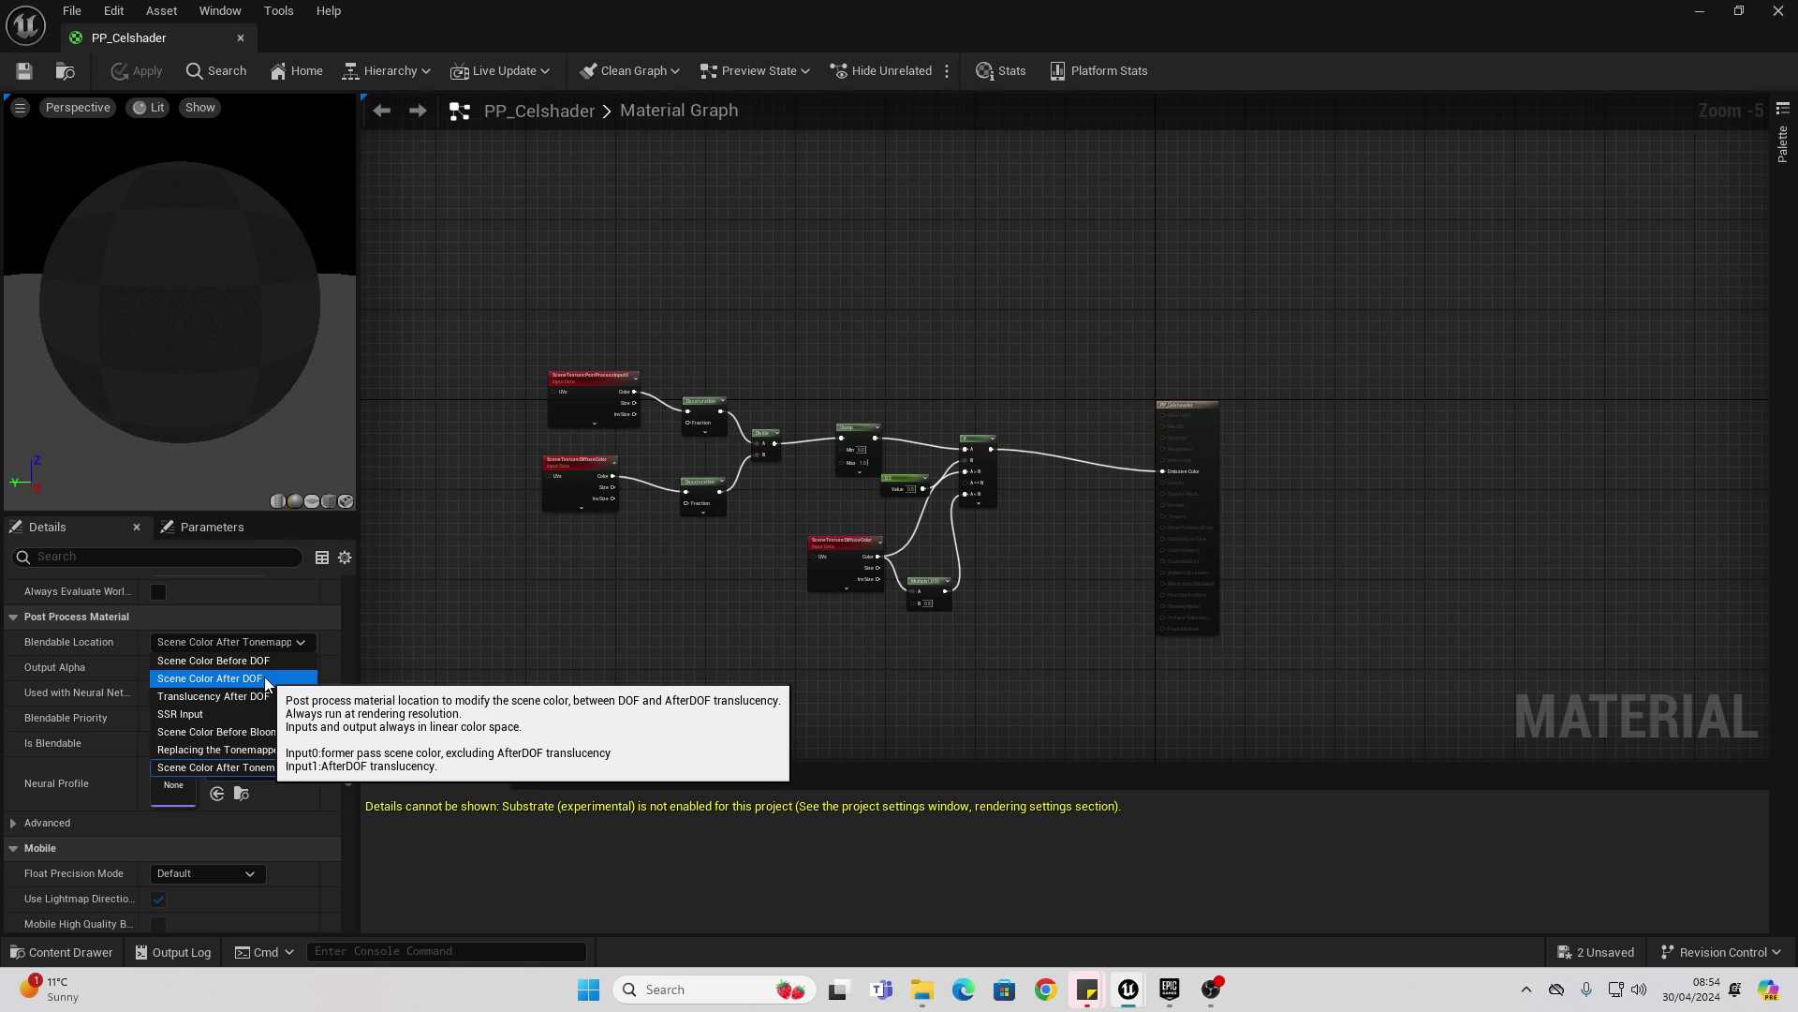
click(275, 683)
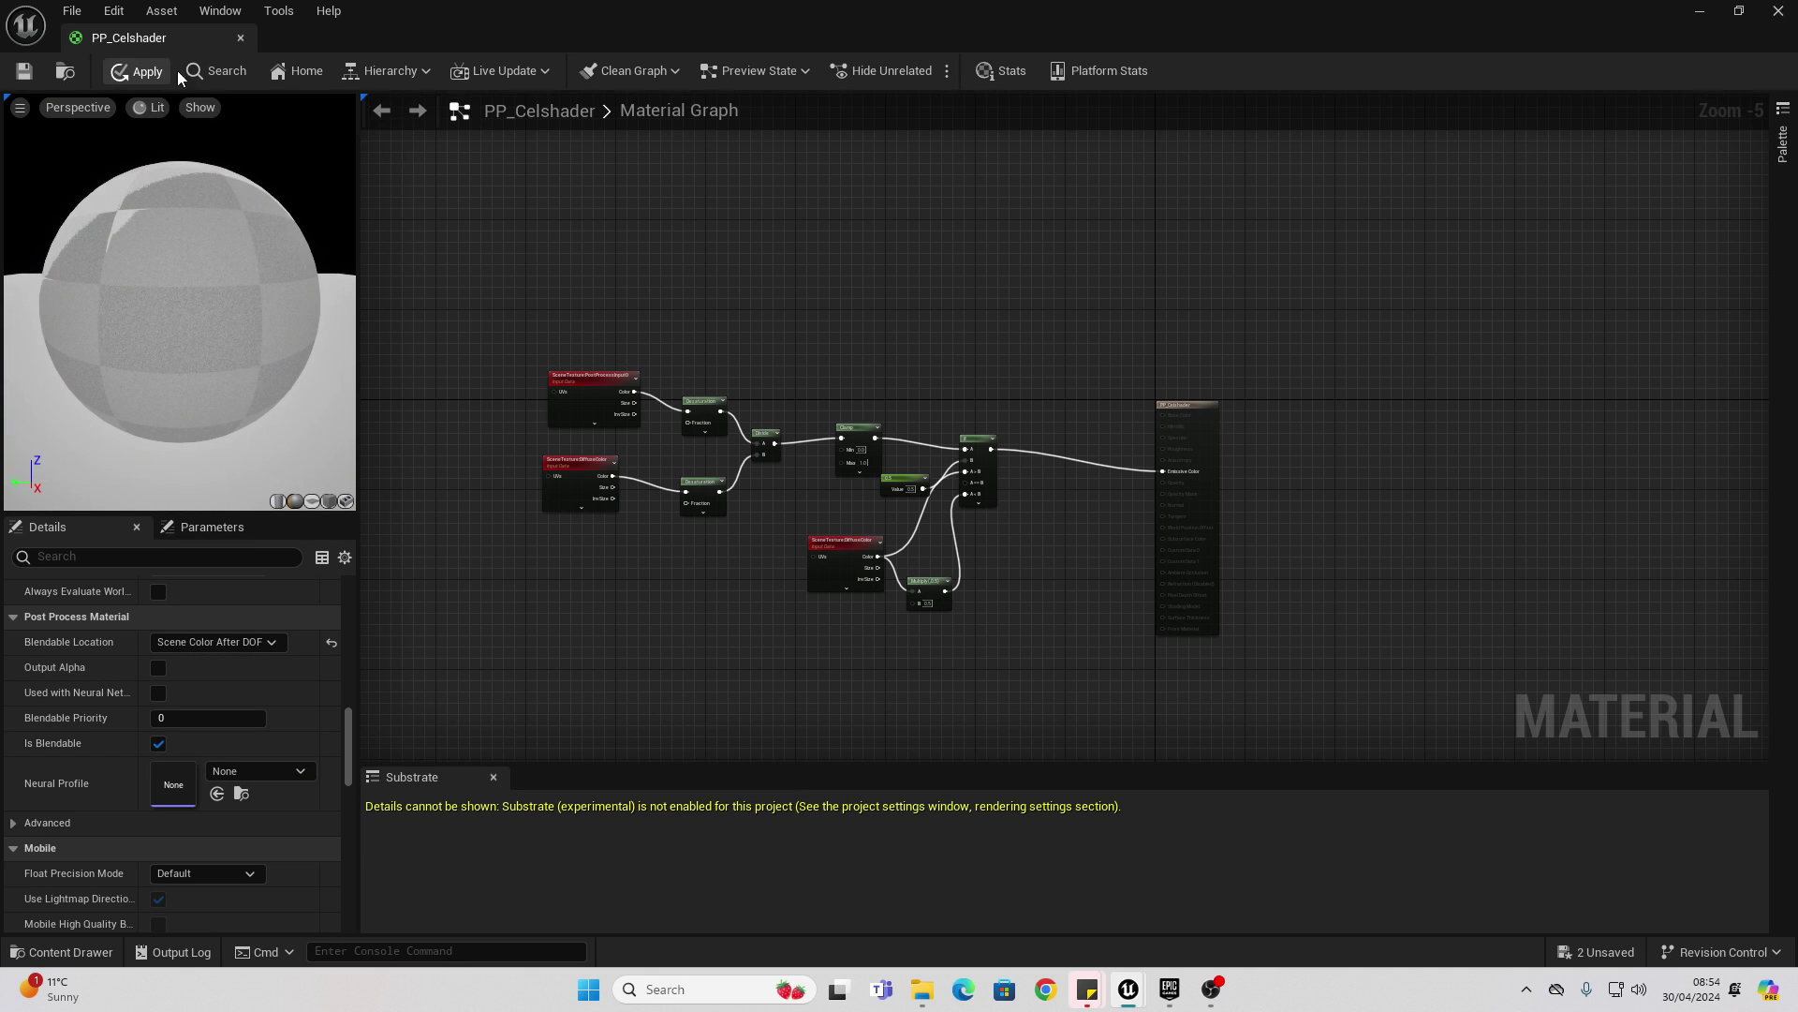
Return to the level and enable Render CustomDepth Pass on the SK_Viking character
click(1701, 10)
right_drag(930, 274, 858, 321)
key(ctrl+s)
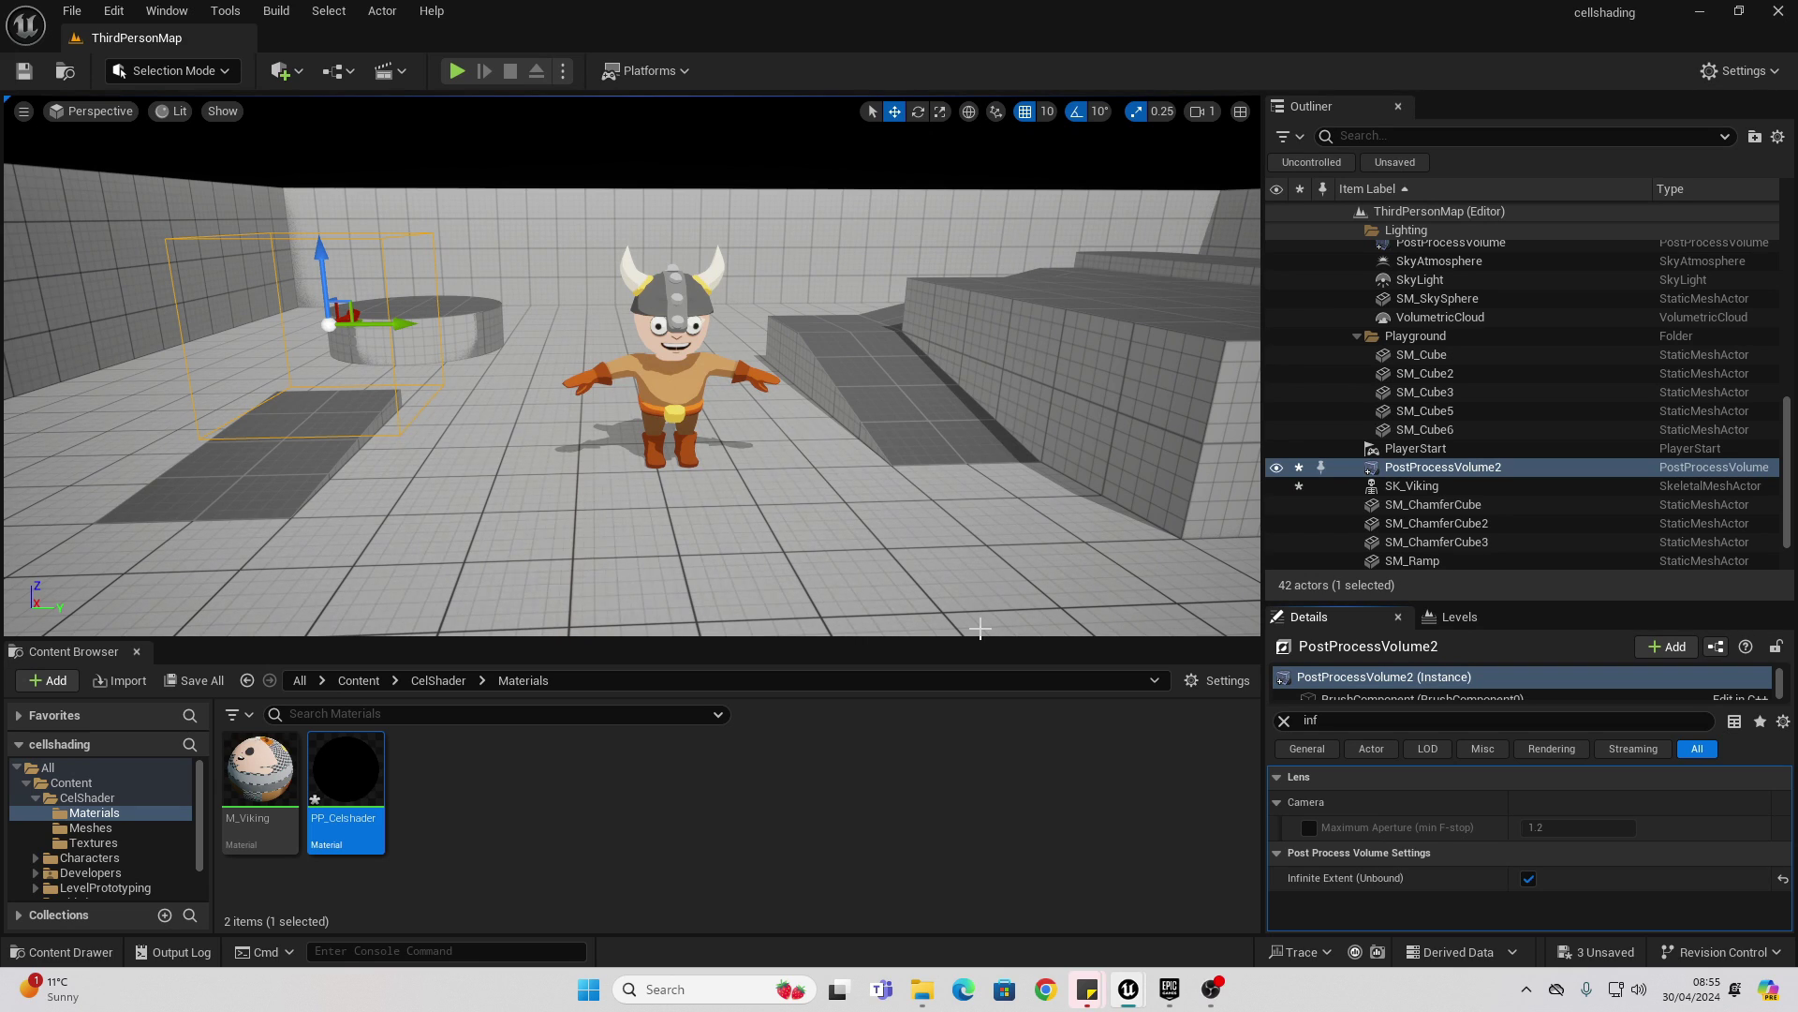
click(653, 372)
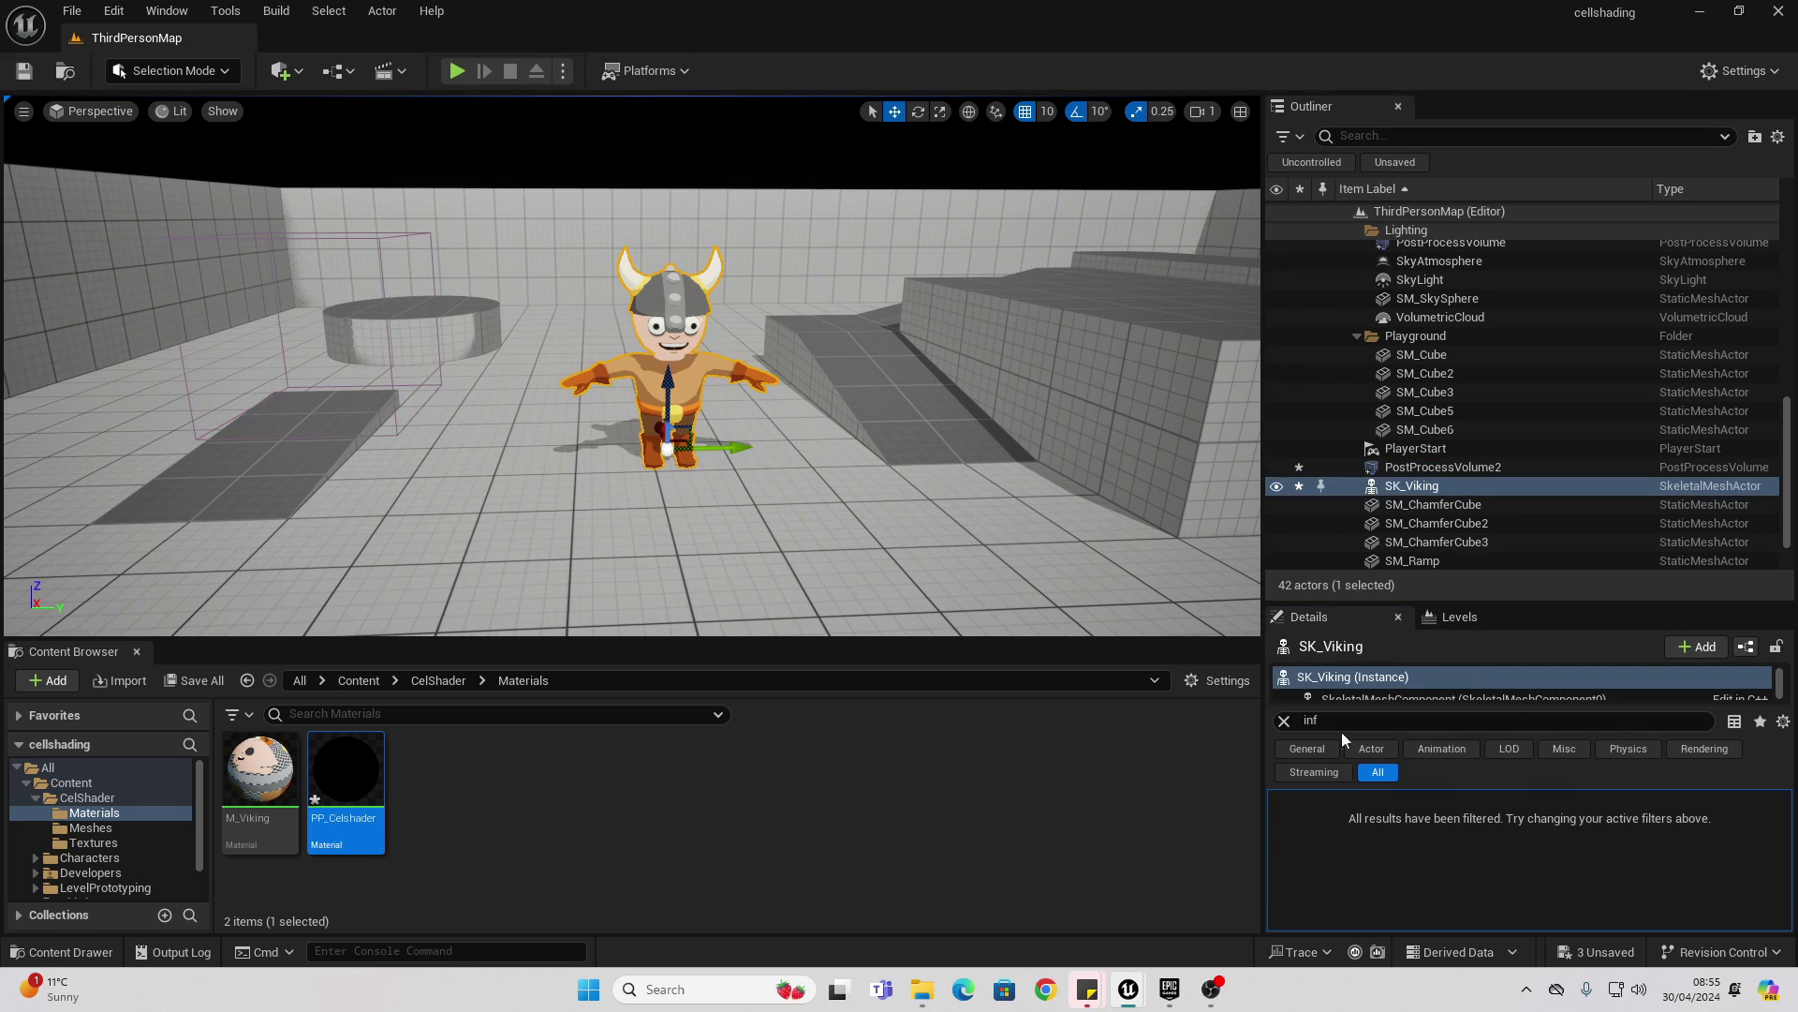
click(1311, 720)
text(ren)
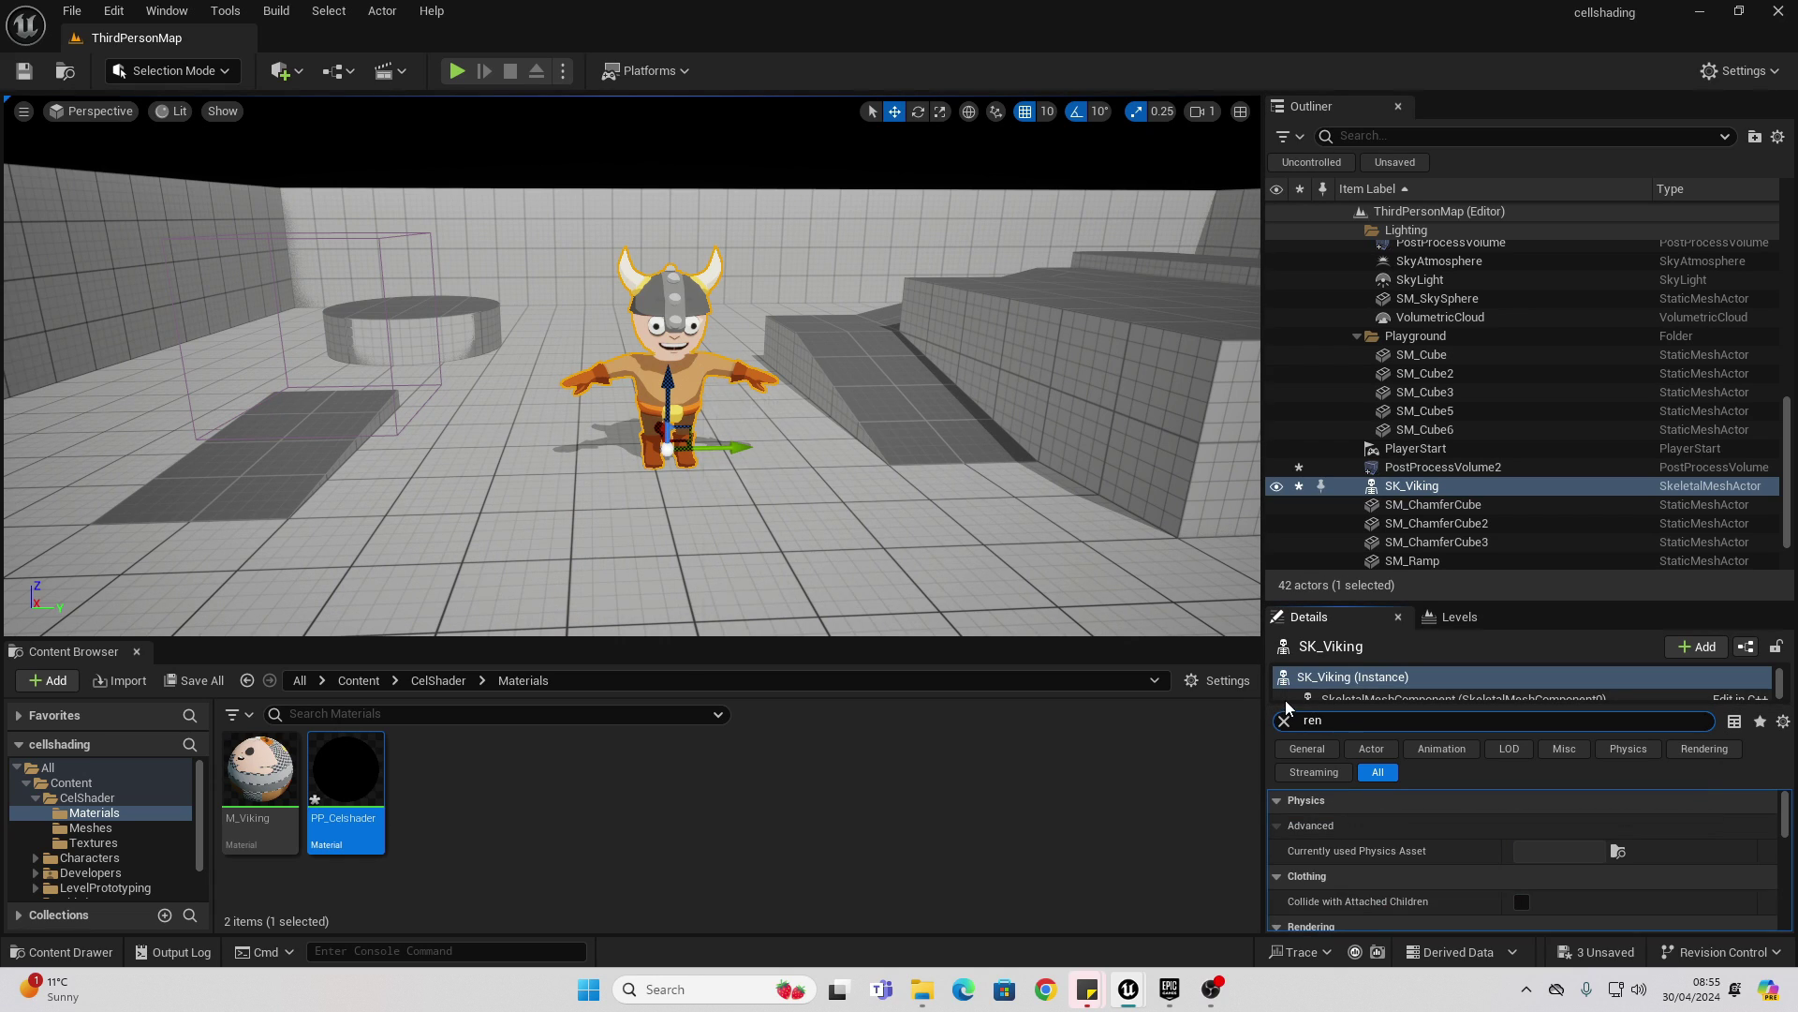
text(der cu)
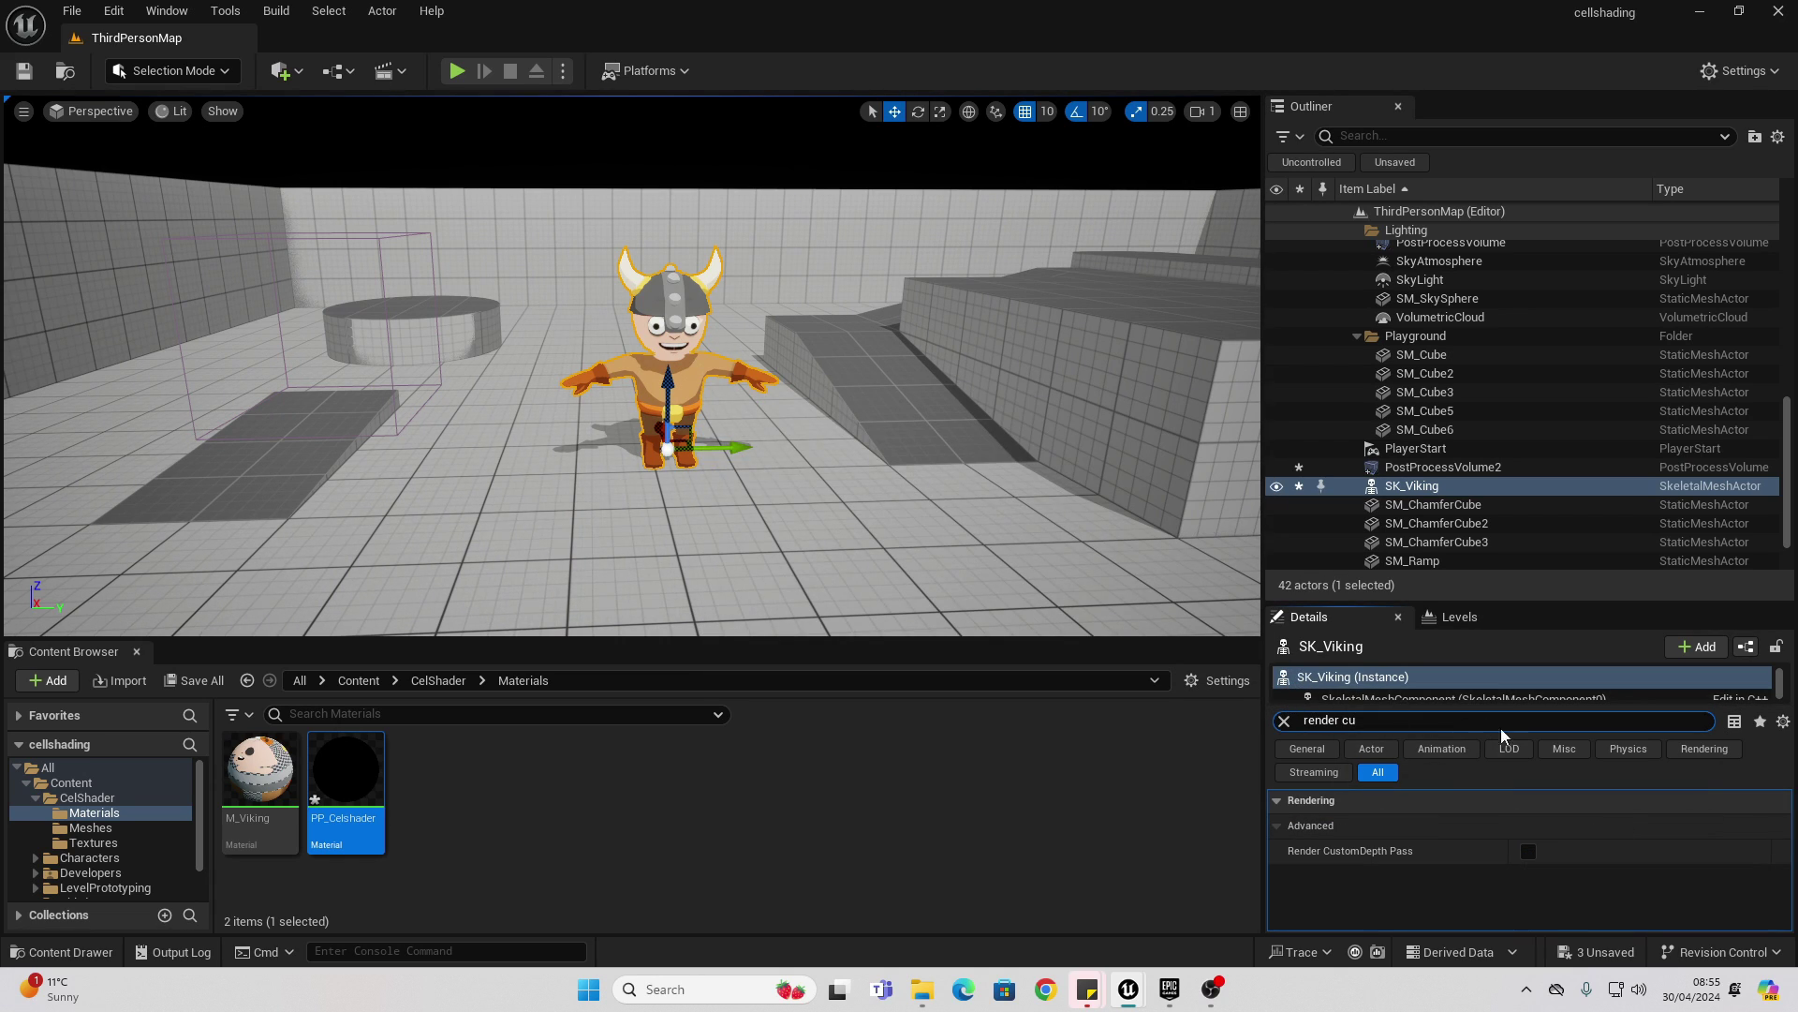
click(1529, 851)
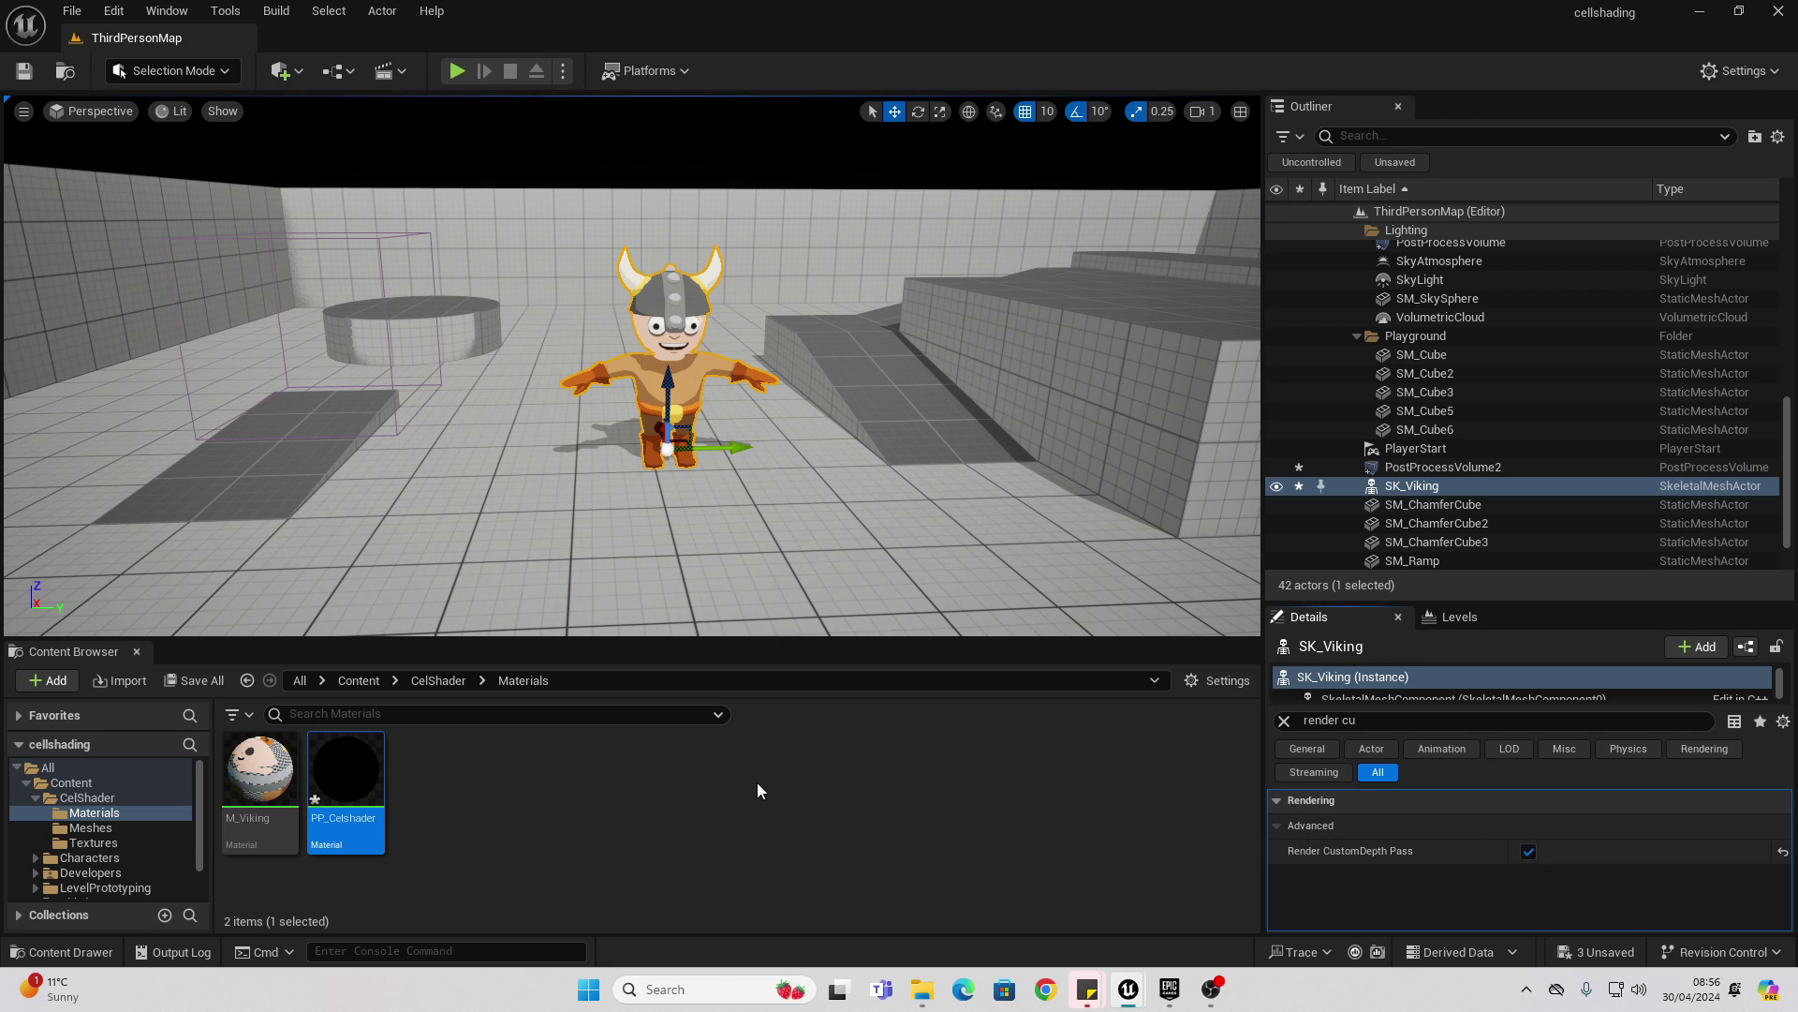
Reopen PP_Celshader and add a SceneTexture node in an empty graph area with its Scene Texture Id set to SceneDepth
double_click(345, 783)
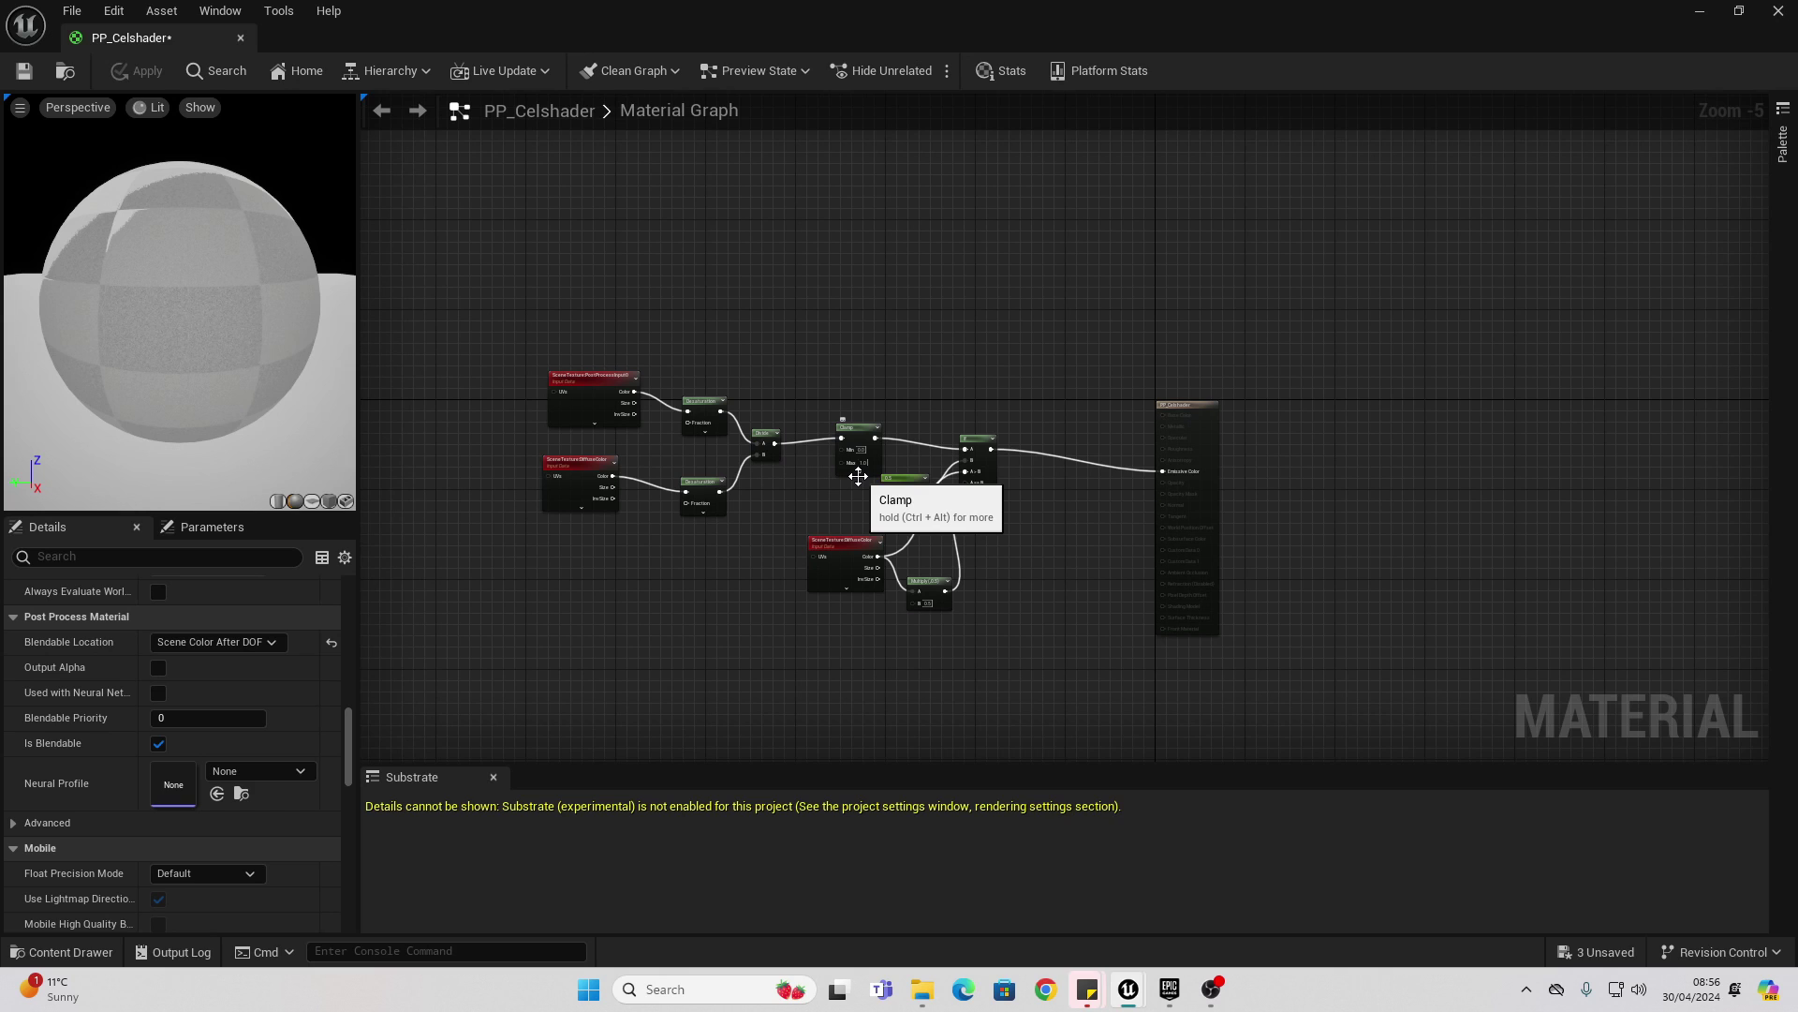
scroll(1068, 313, up, 4)
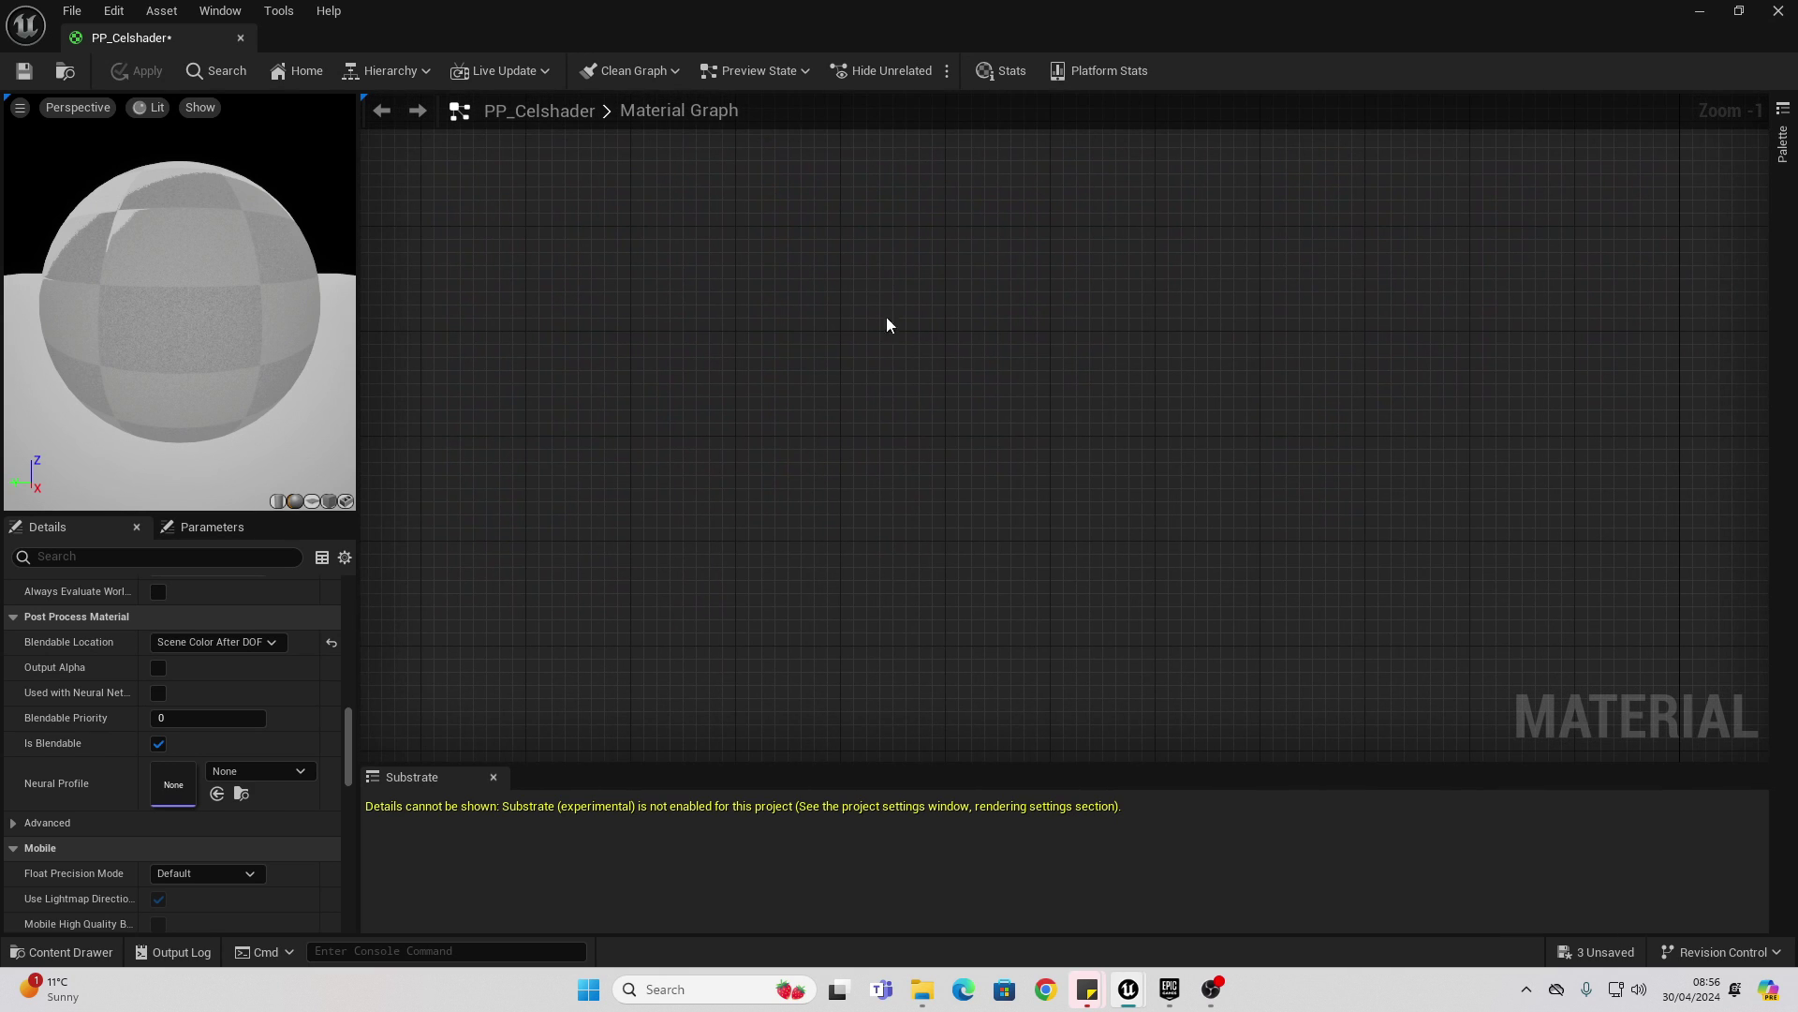
right_click(888, 251)
text(sc)
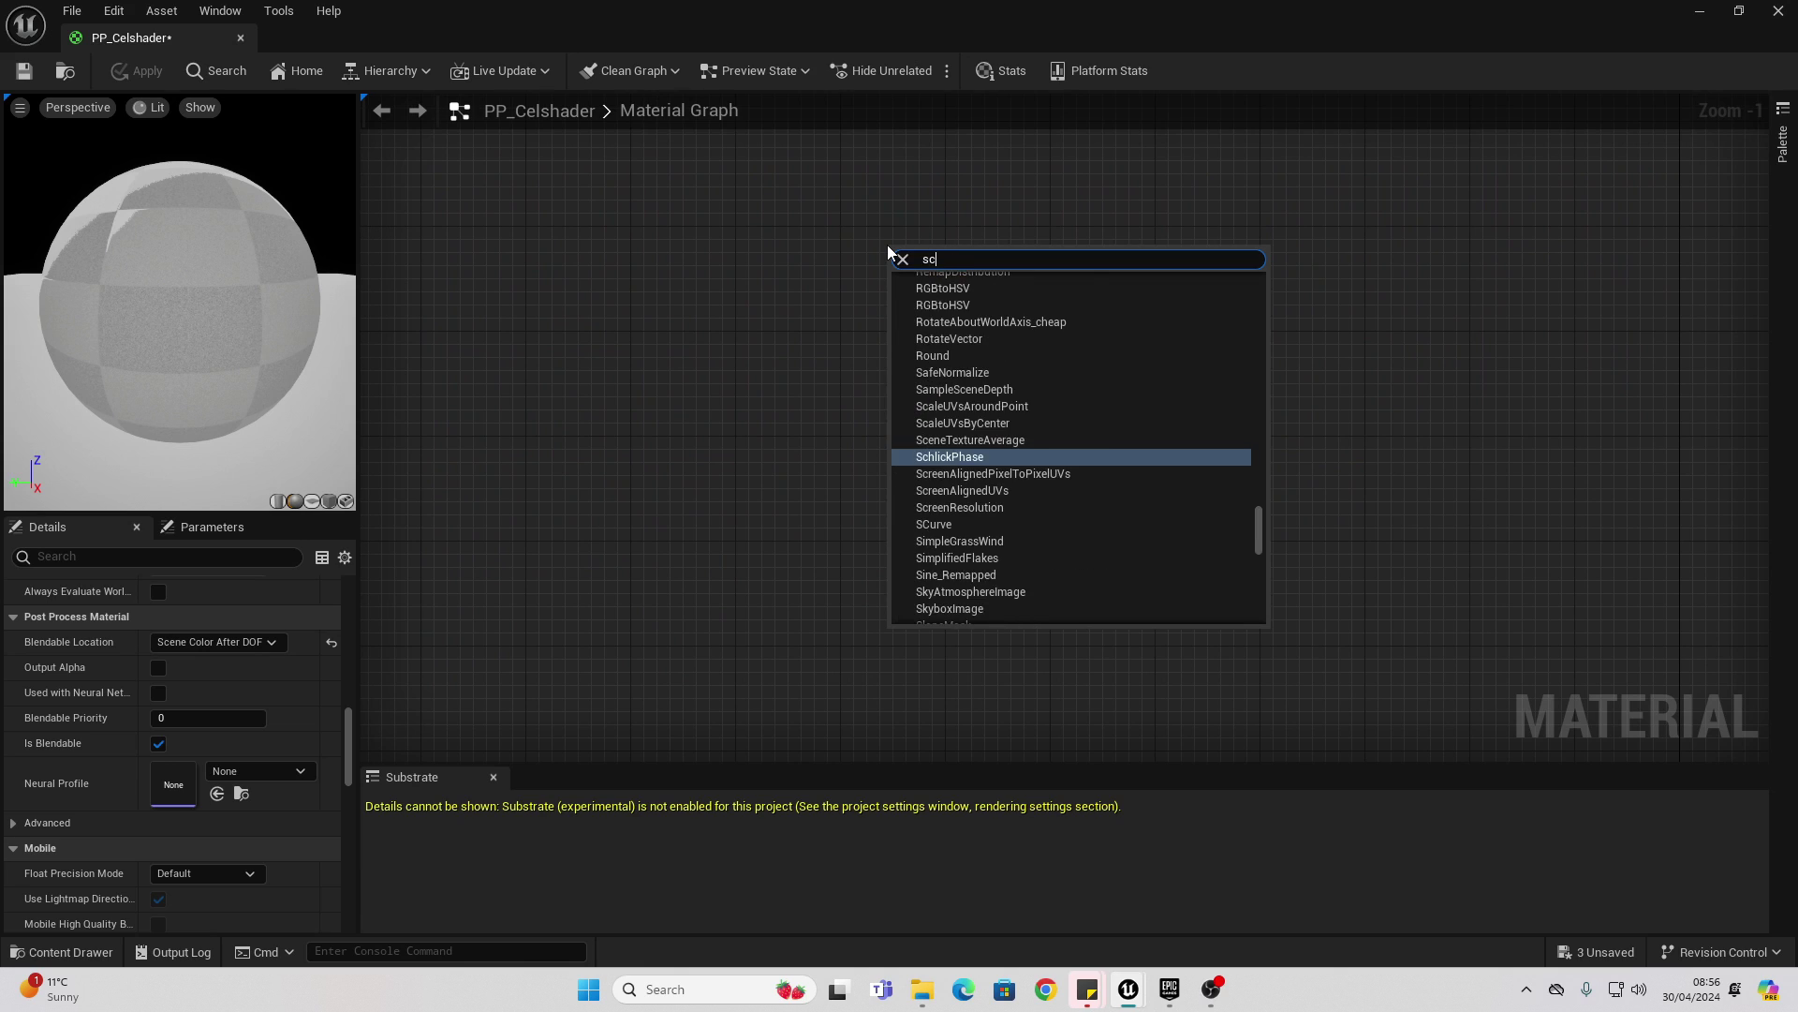
text(ene text)
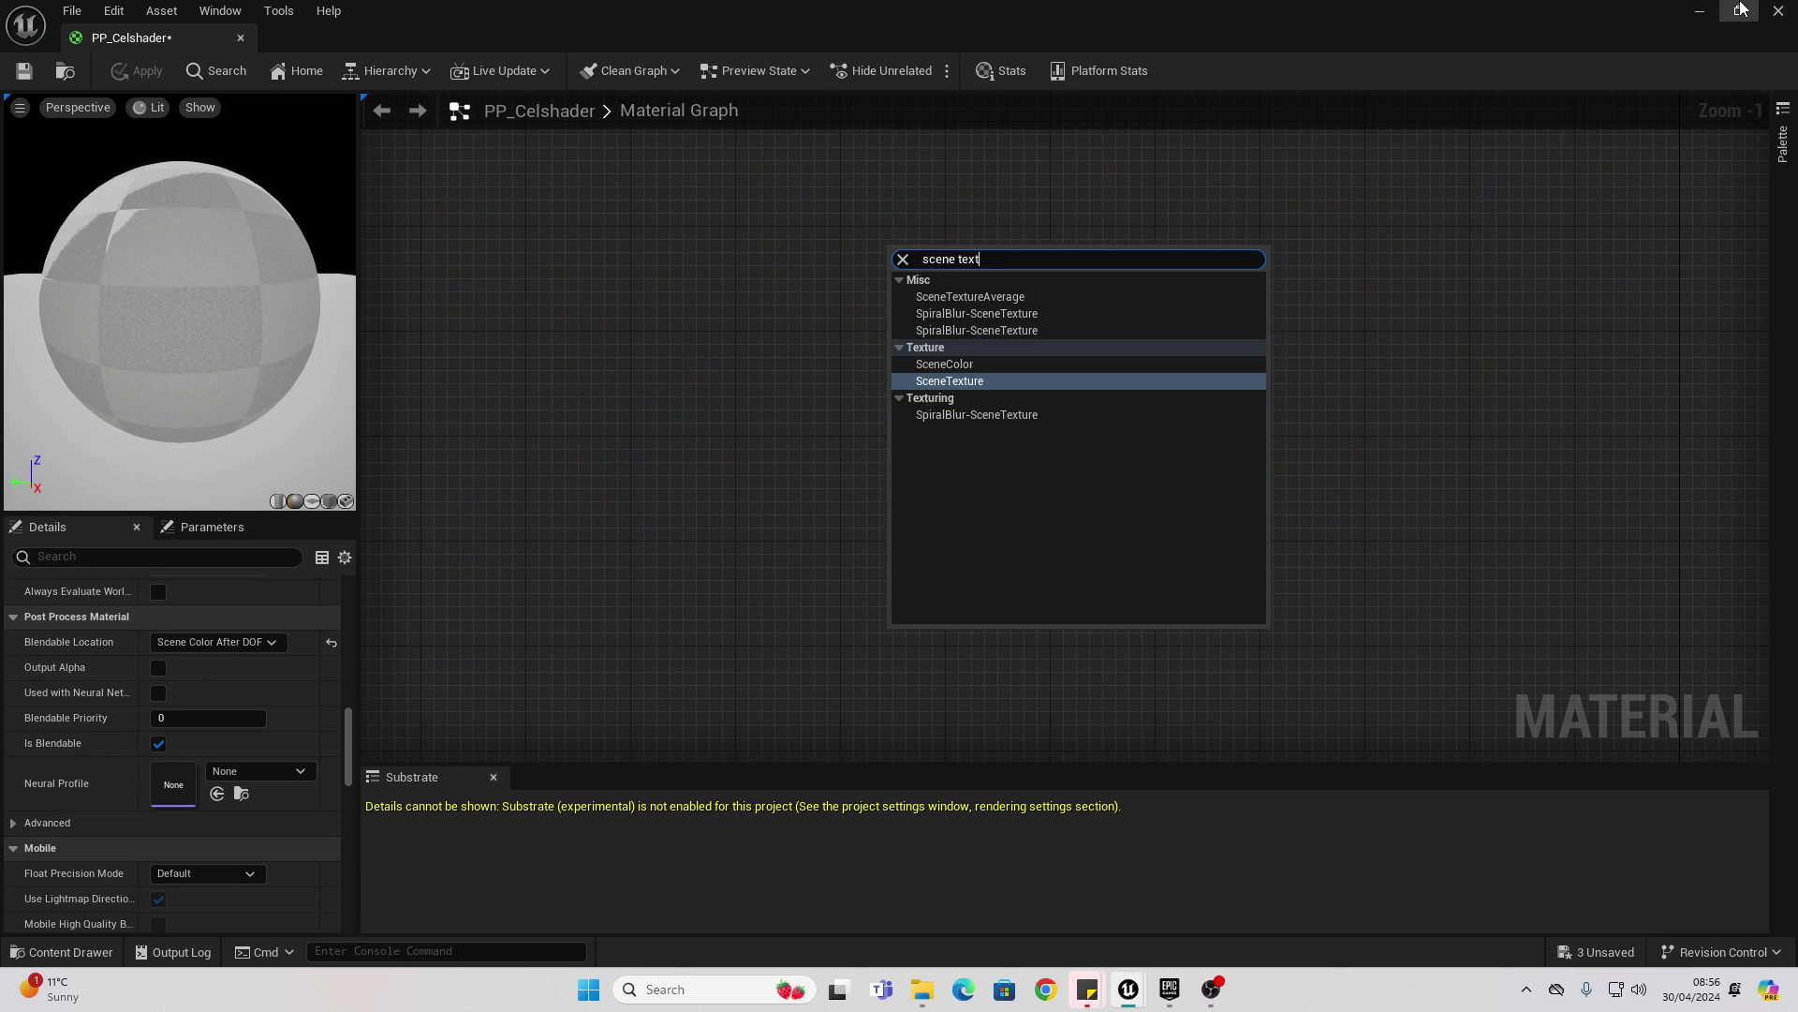
key(Return)
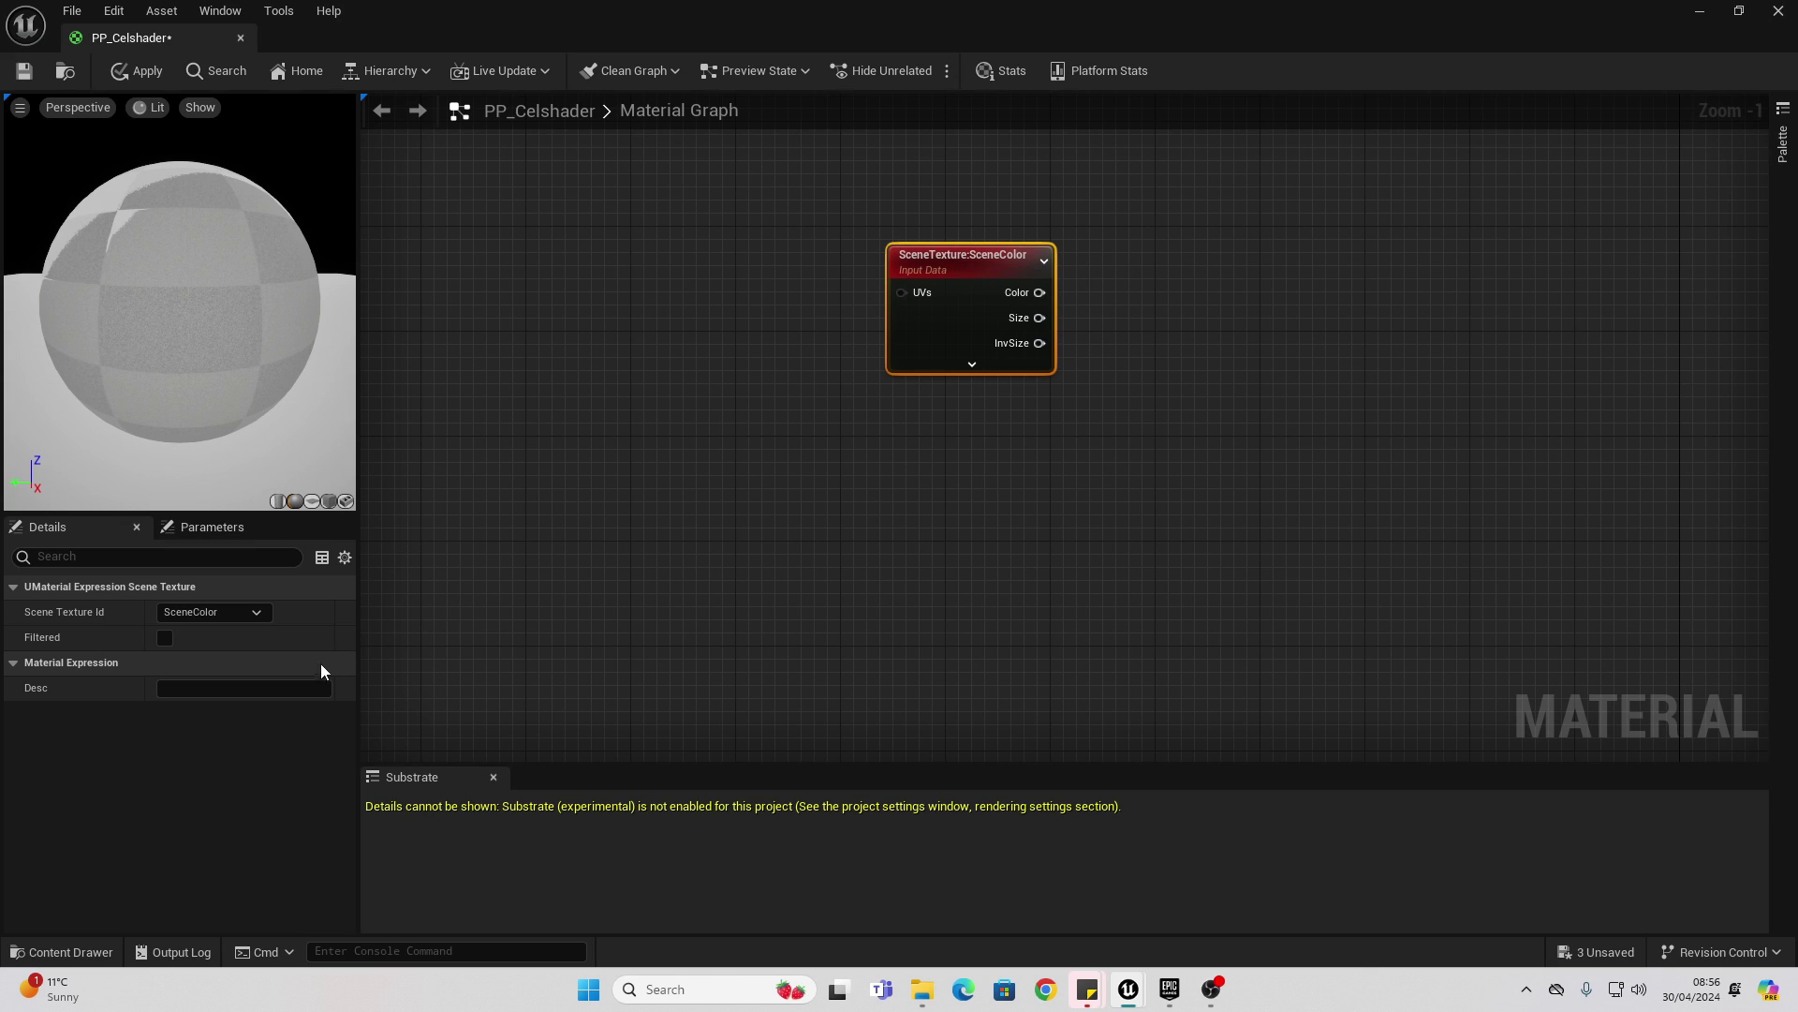
click(233, 612)
text(scene)
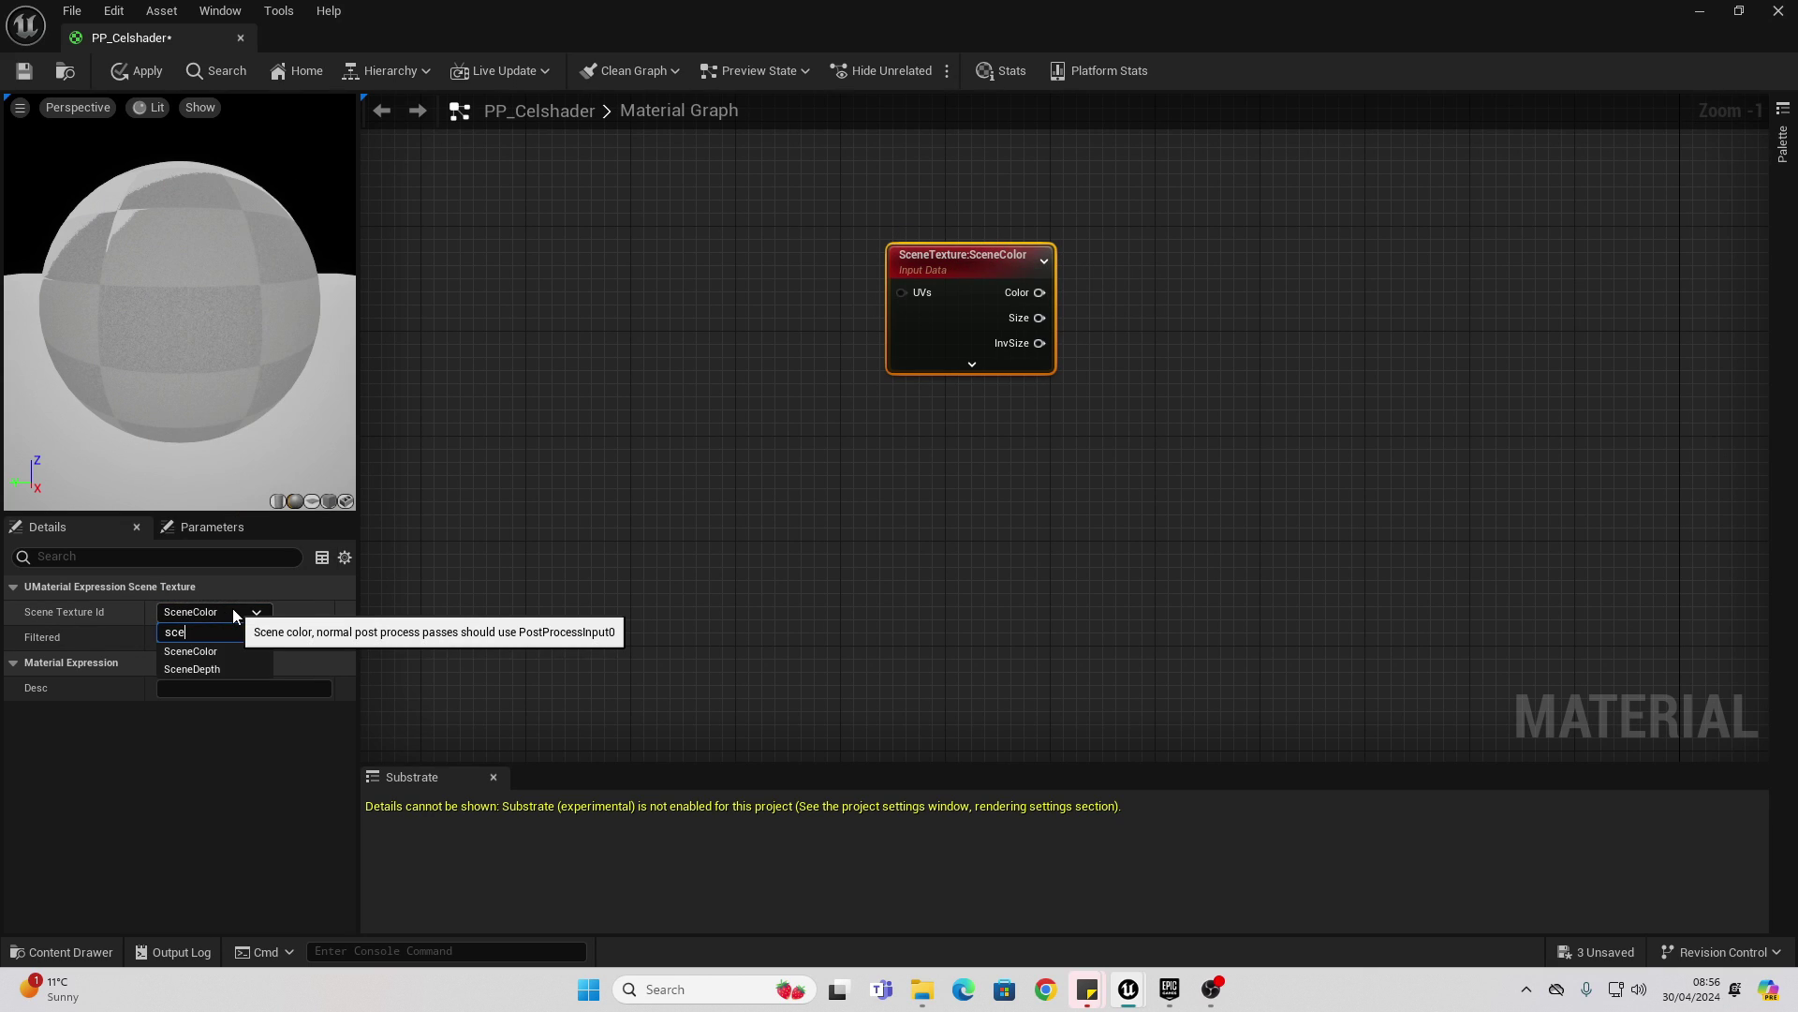
click(234, 650)
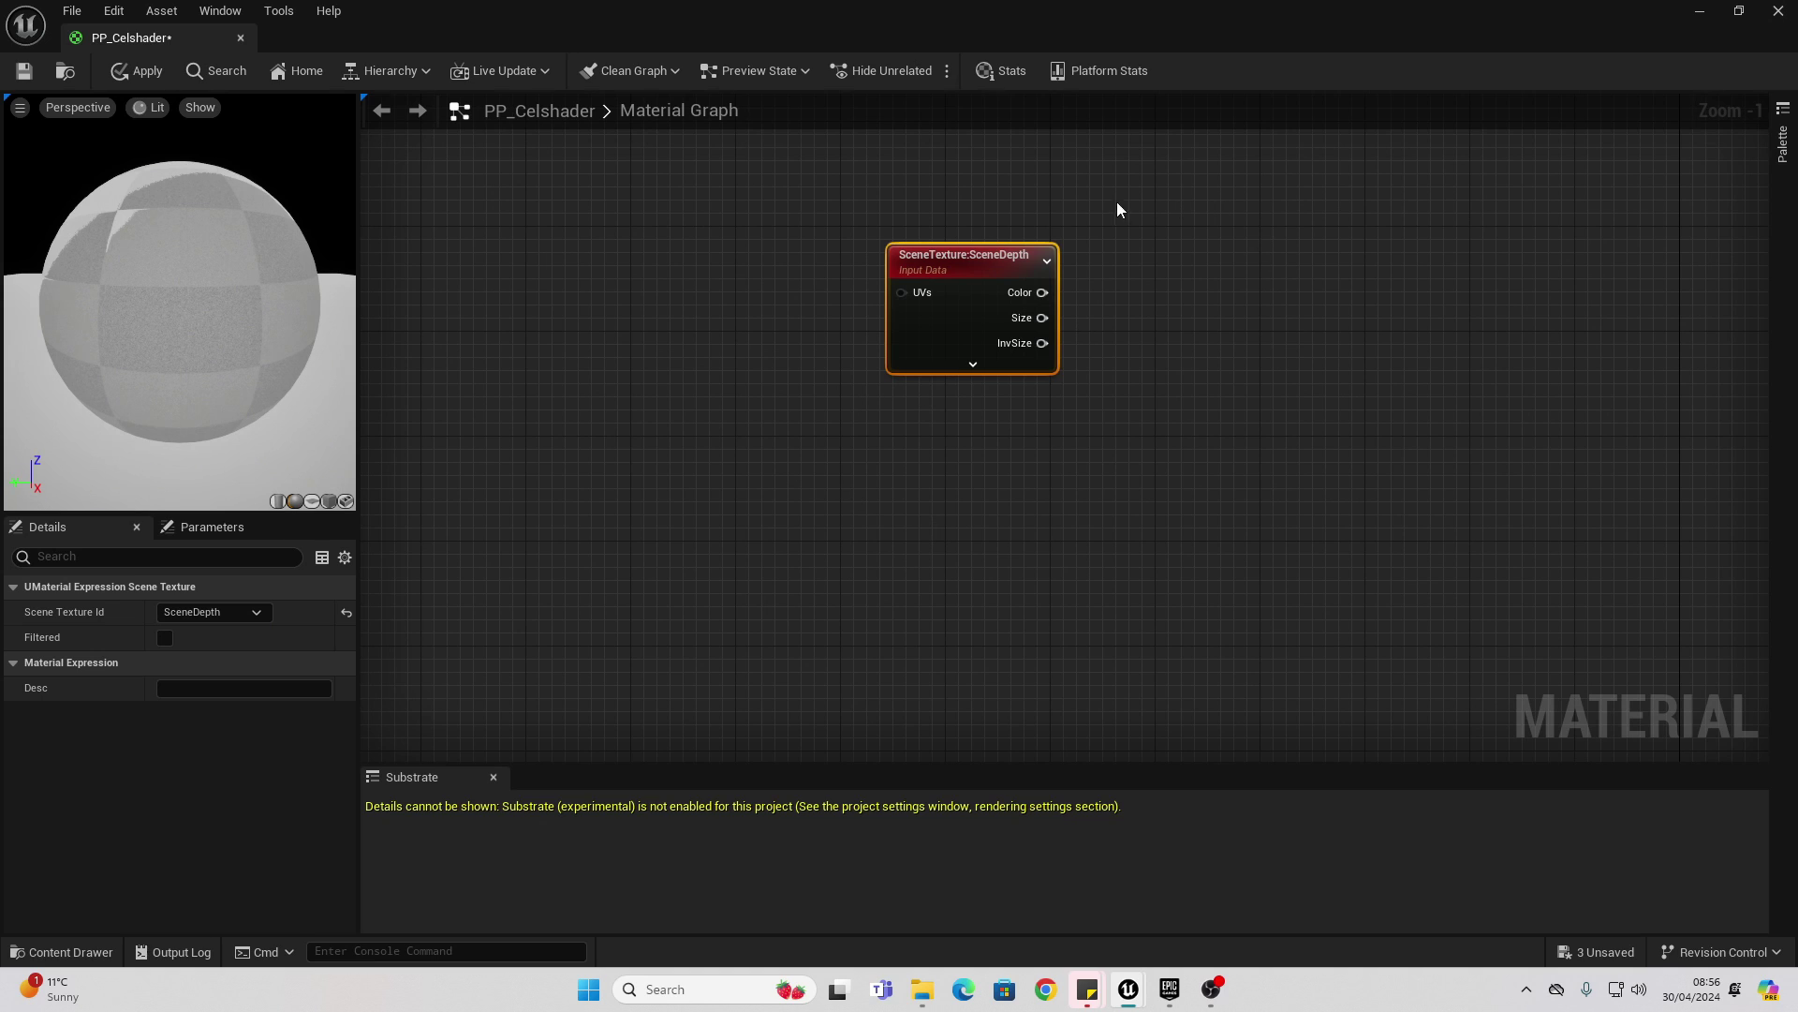
Duplicate the SceneDepth node, place the copy below it and set its Scene Texture Id to CustomDepth
key(ctrl+c)
key(ctrl+v)
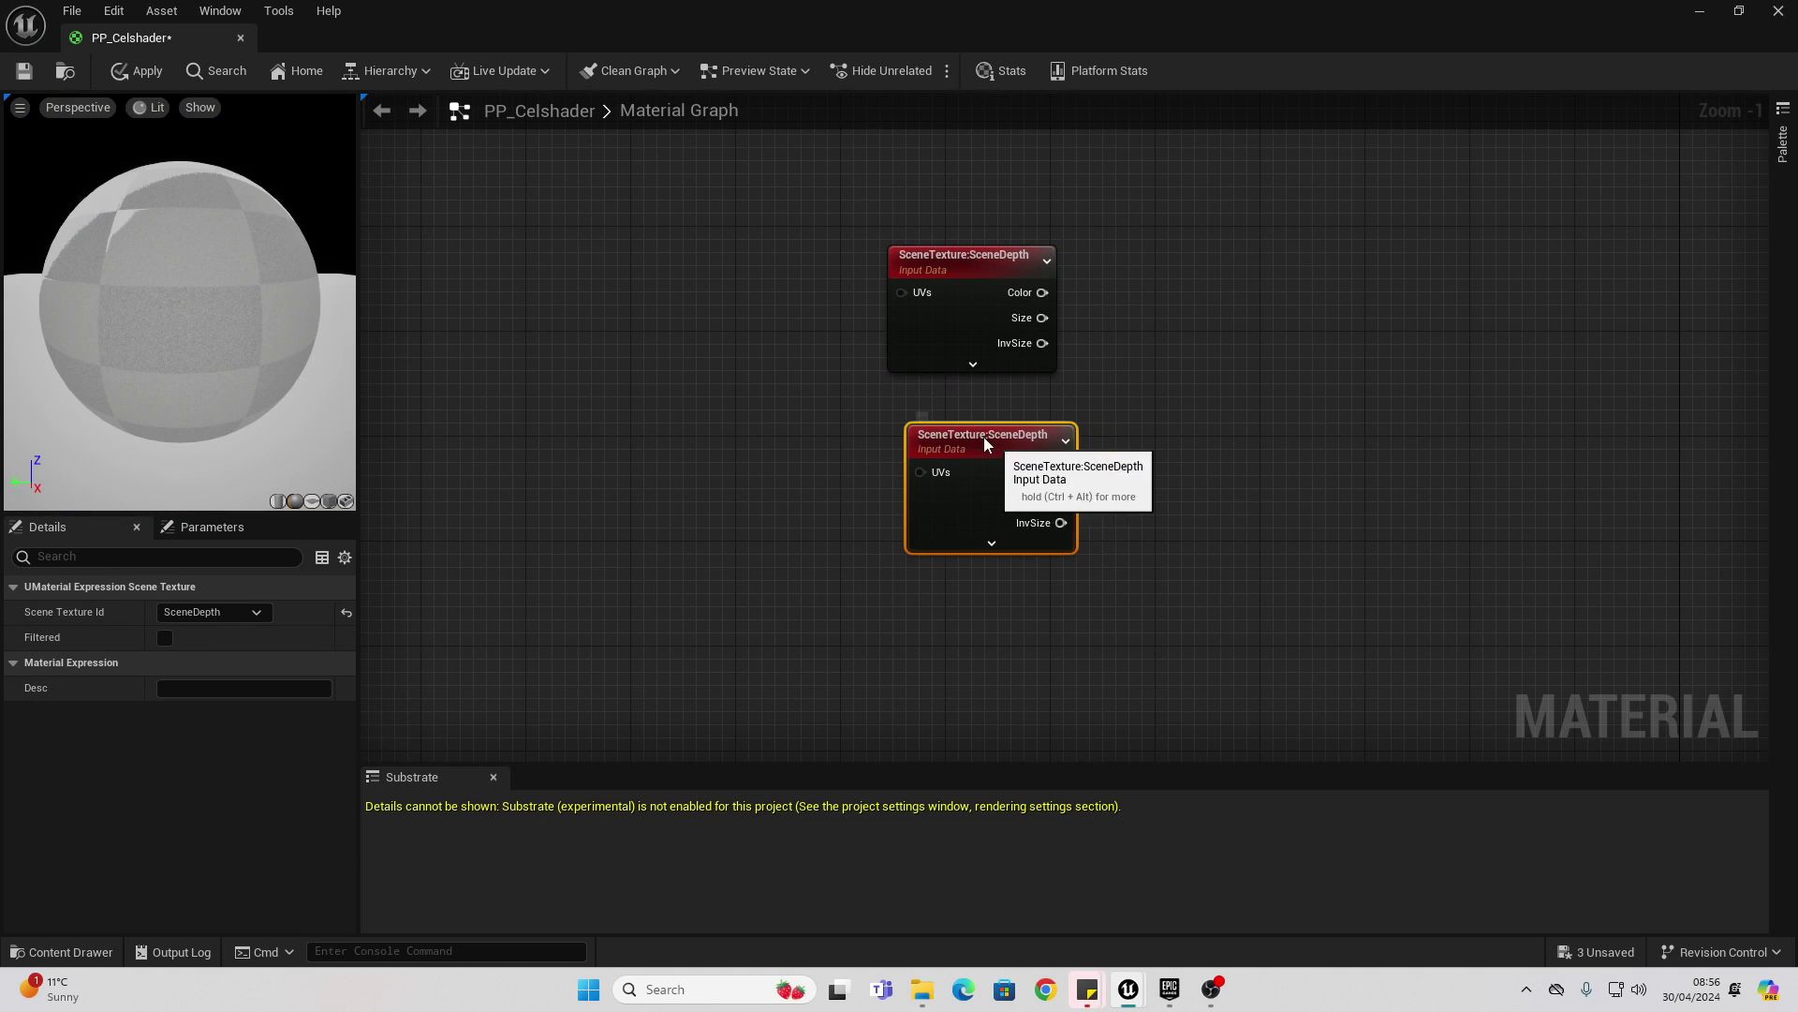
drag(984, 437, 958, 423)
click(238, 616)
text(c)
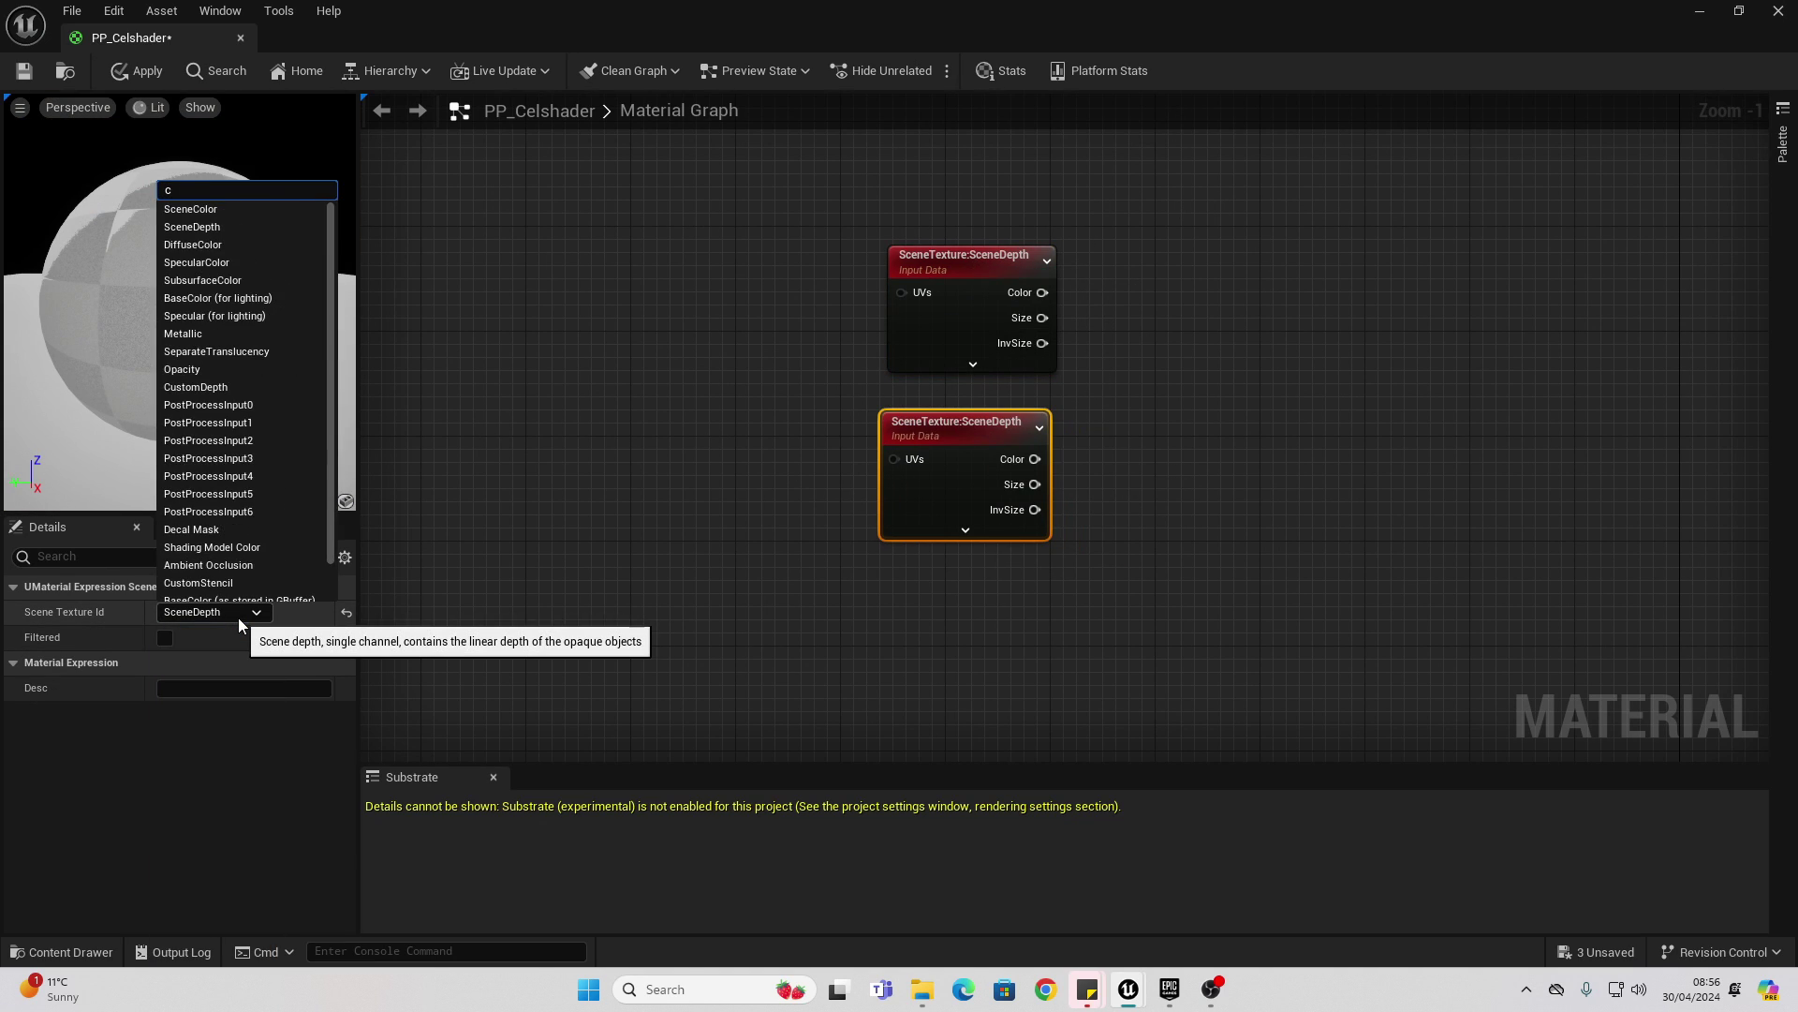
text(ustom)
click(246, 650)
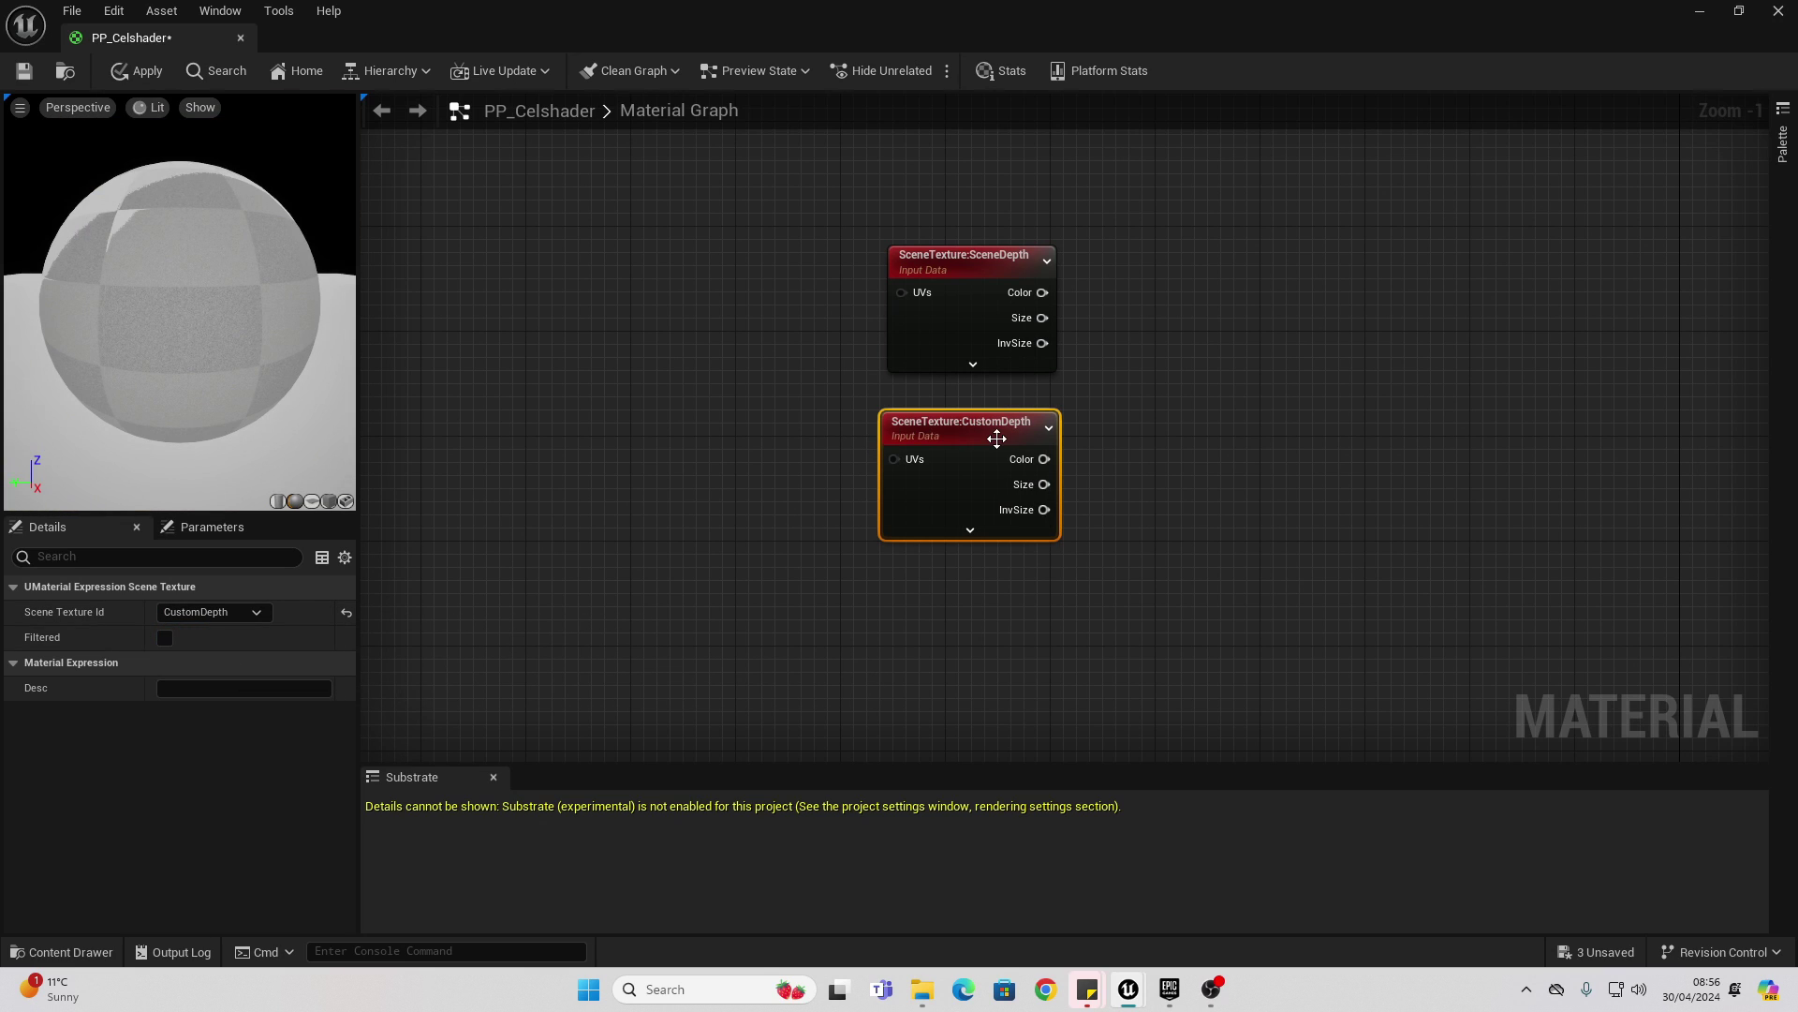
Paste another SceneTexture node below the CustomDepth node and set its Scene Texture Id to PostProcessInput0
click(911, 600)
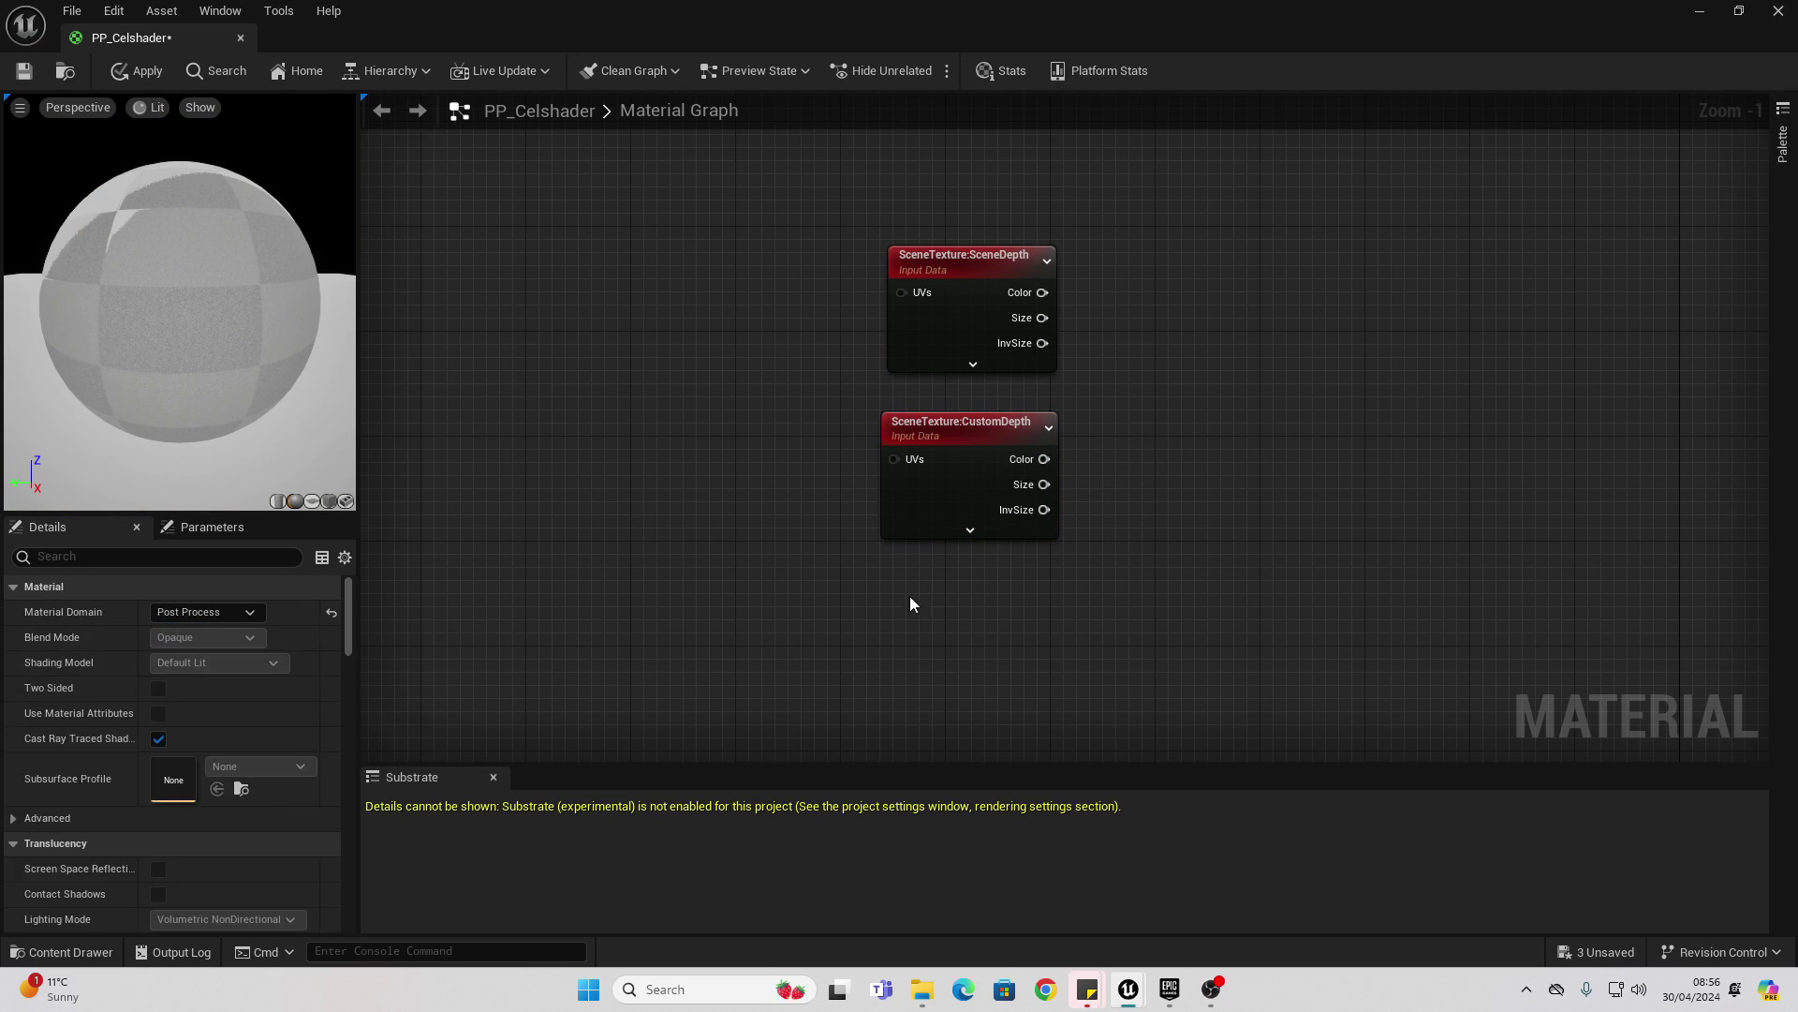
key(ctrl+v)
drag(969, 607, 853, 632)
click(251, 615)
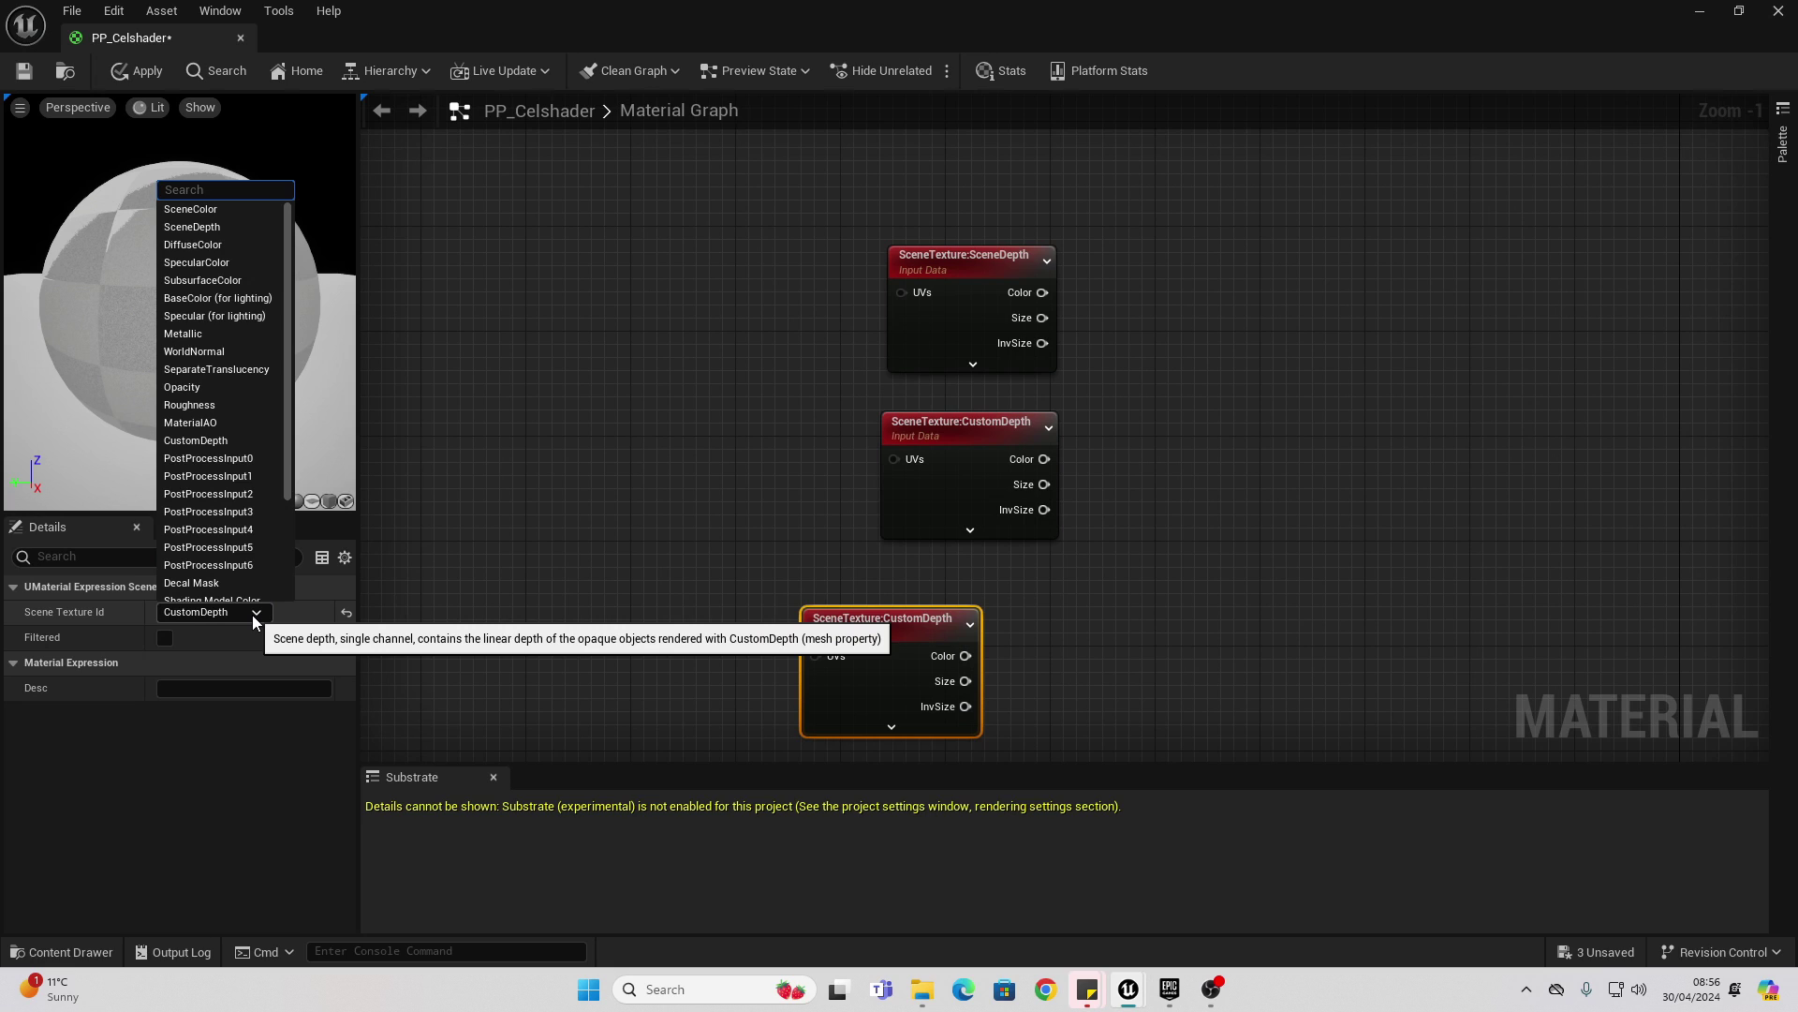
click(211, 458)
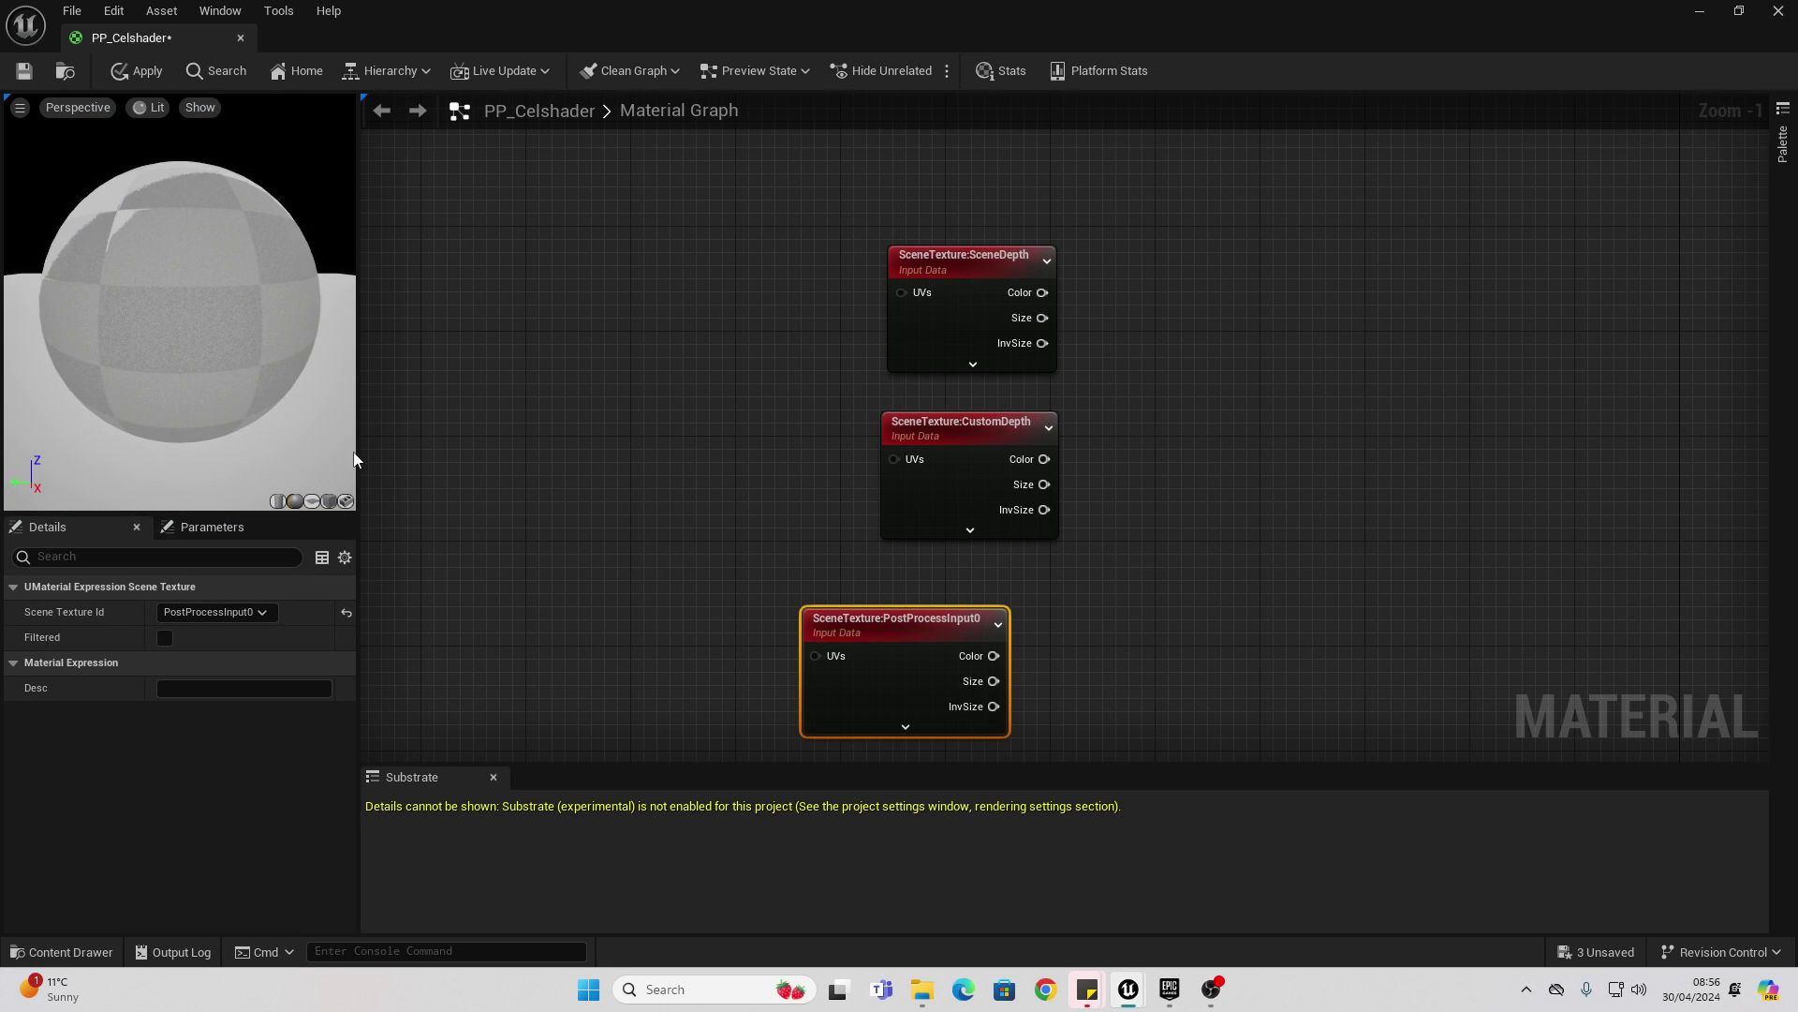
Add a ComponentMask node fed by the SceneDepth node's Color output, keep only its R channel and align it beside the node
right_drag(980, 386, 740, 424)
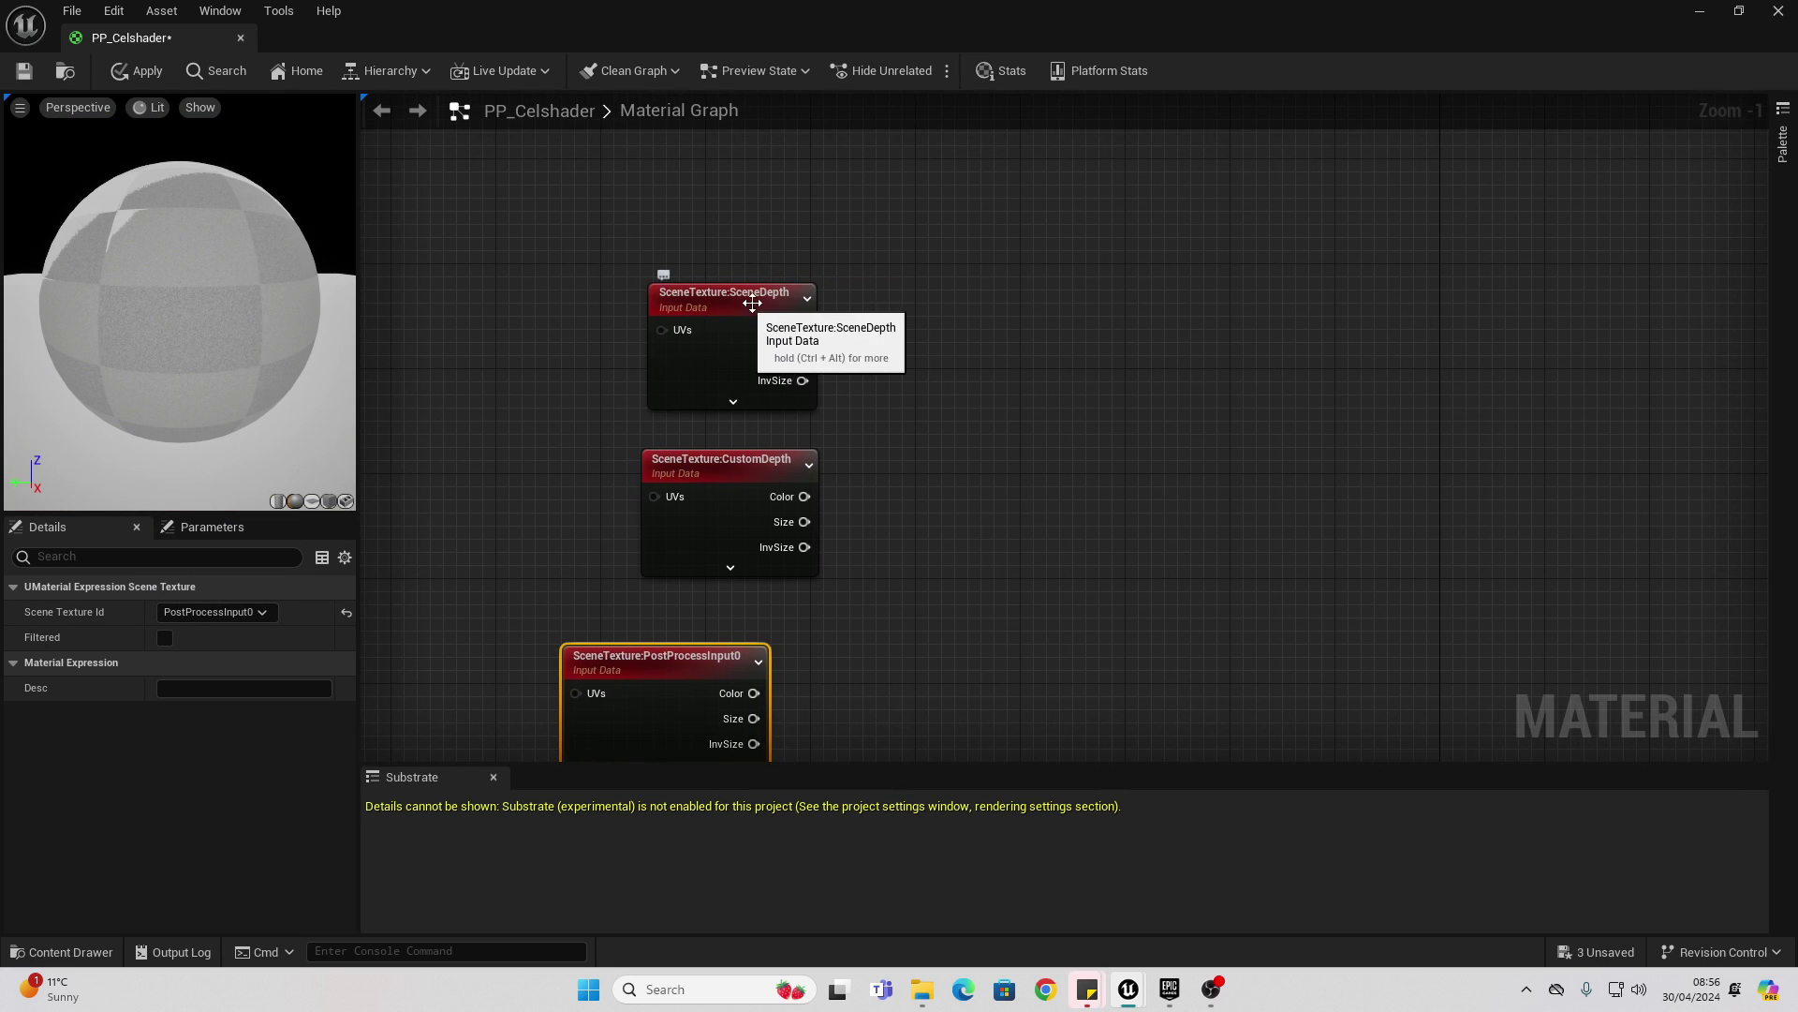
drag(804, 330, 963, 344)
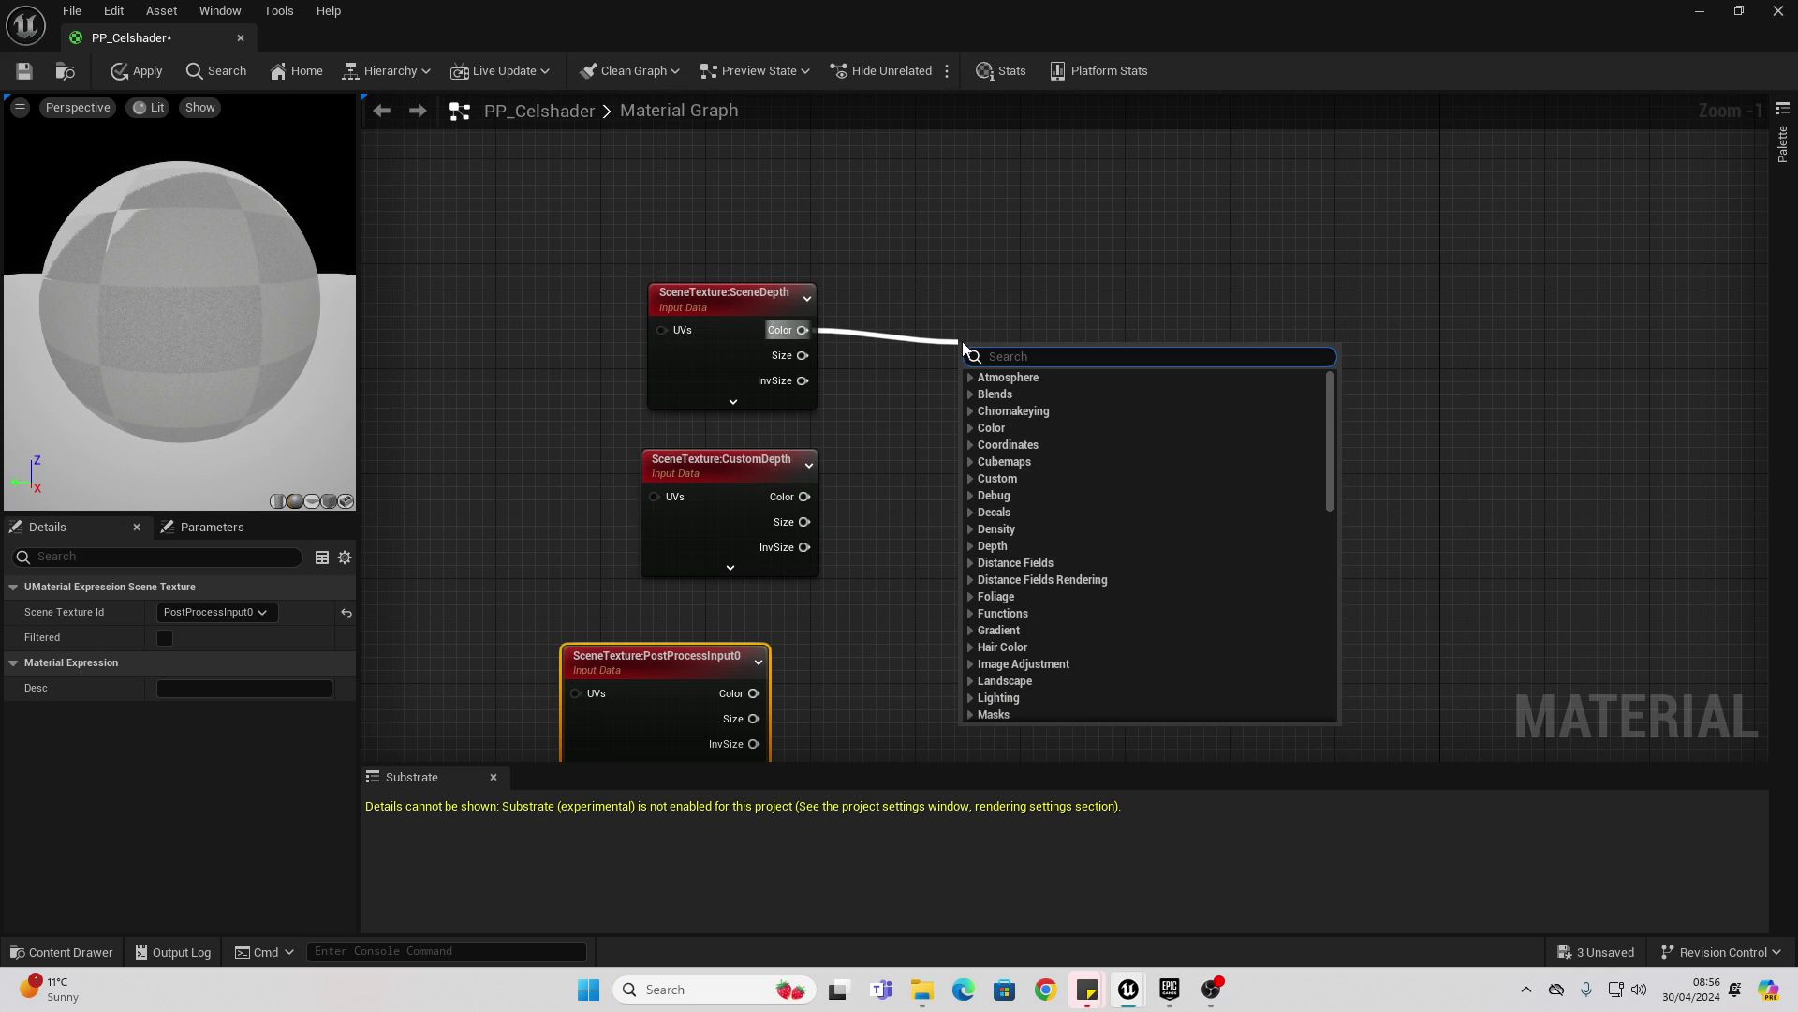
text(mask)
scroll(1031, 497, down, 3)
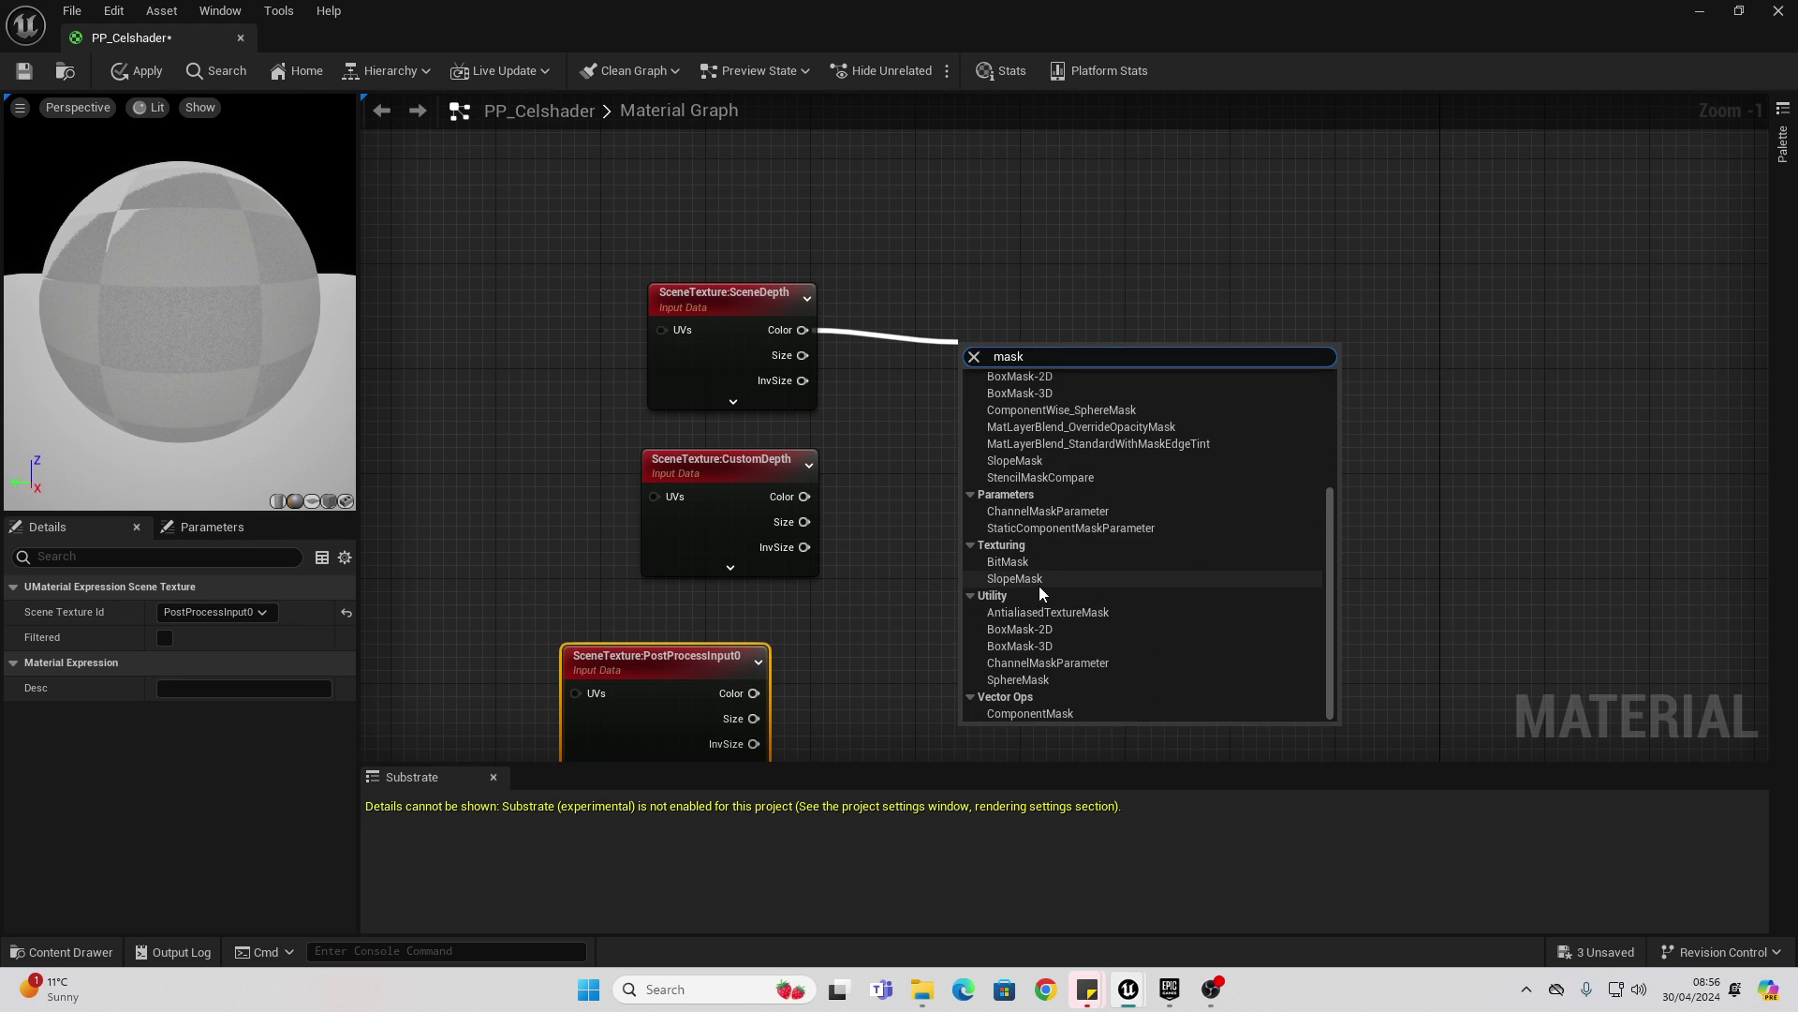
click(1055, 708)
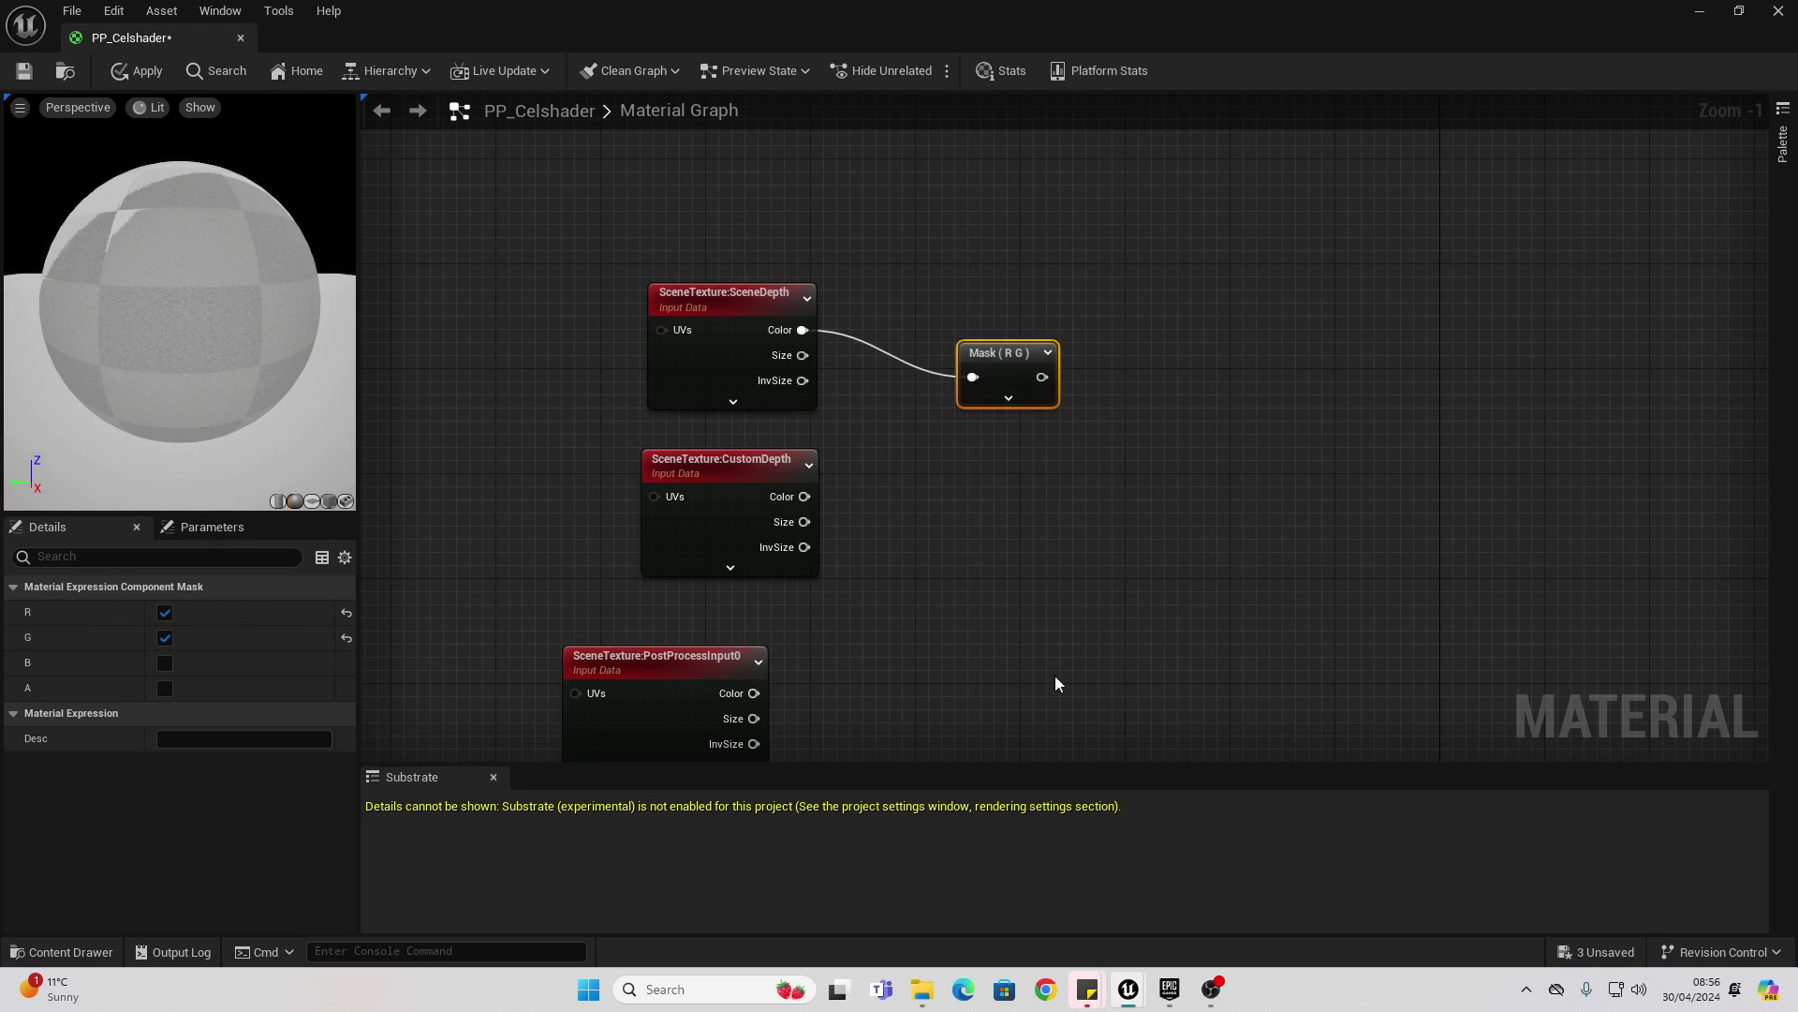
click(1009, 398)
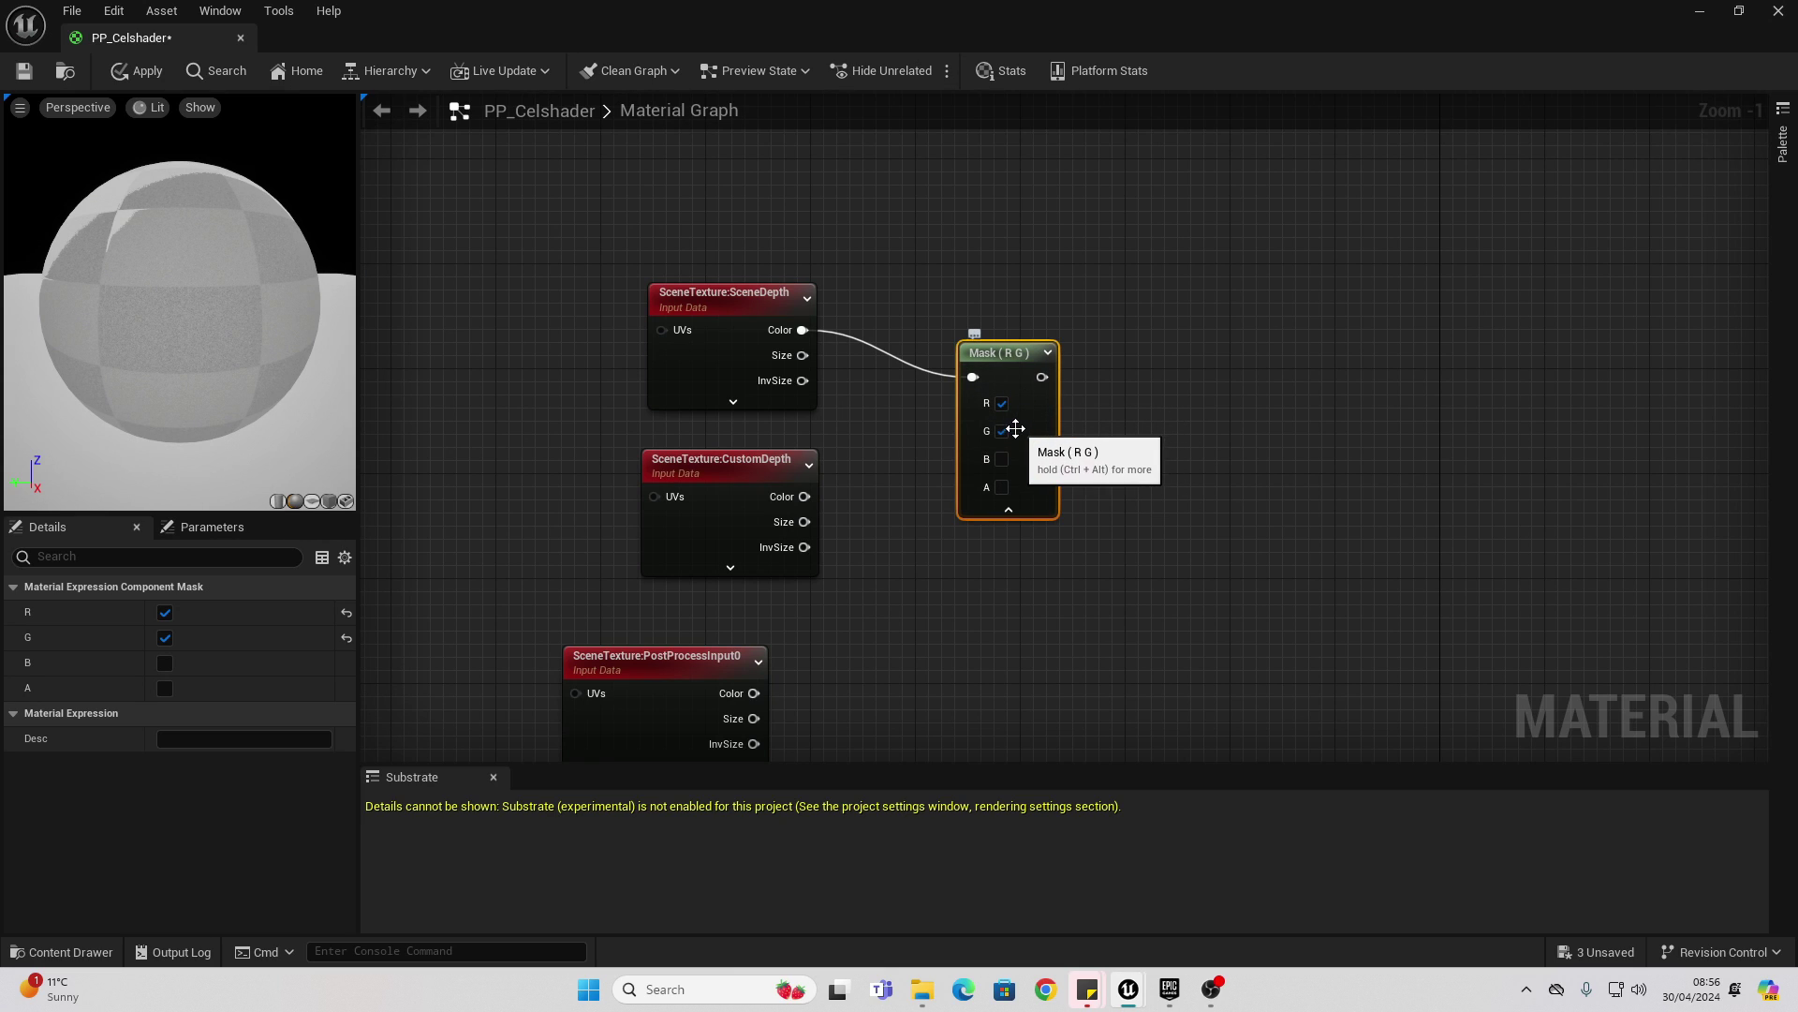
click(1002, 430)
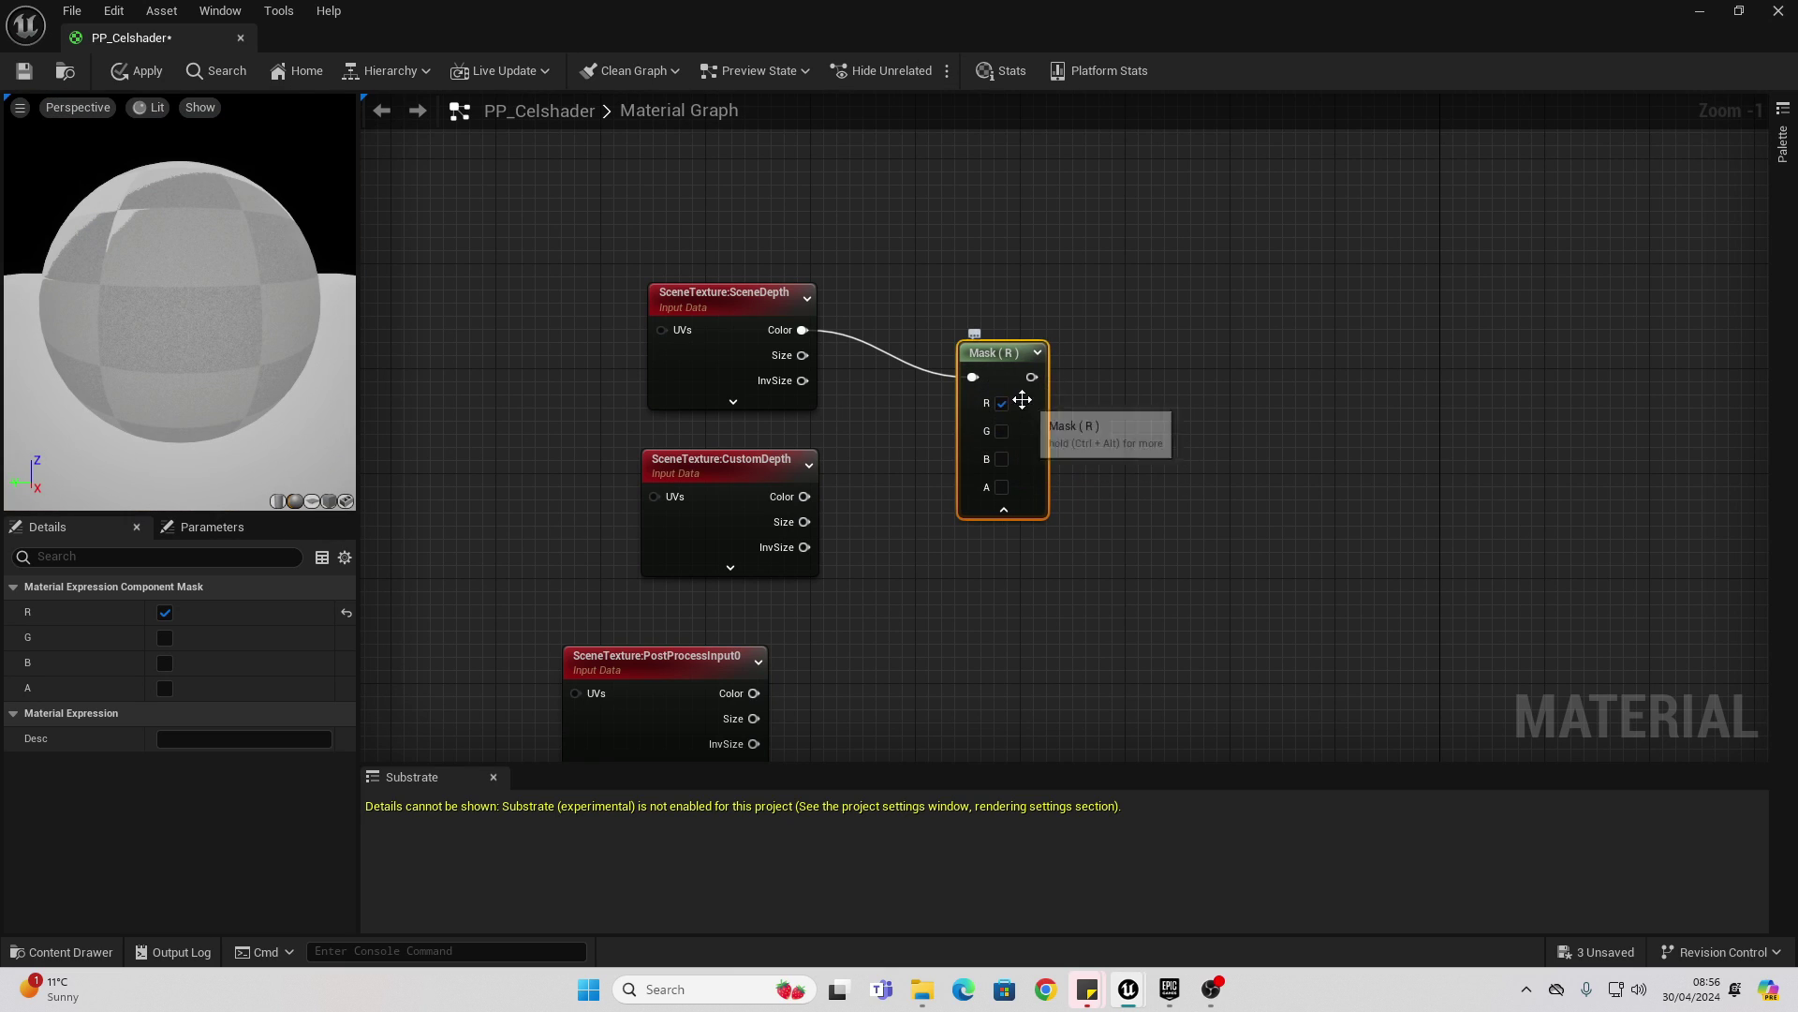
click(1003, 508)
drag(1003, 364, 985, 313)
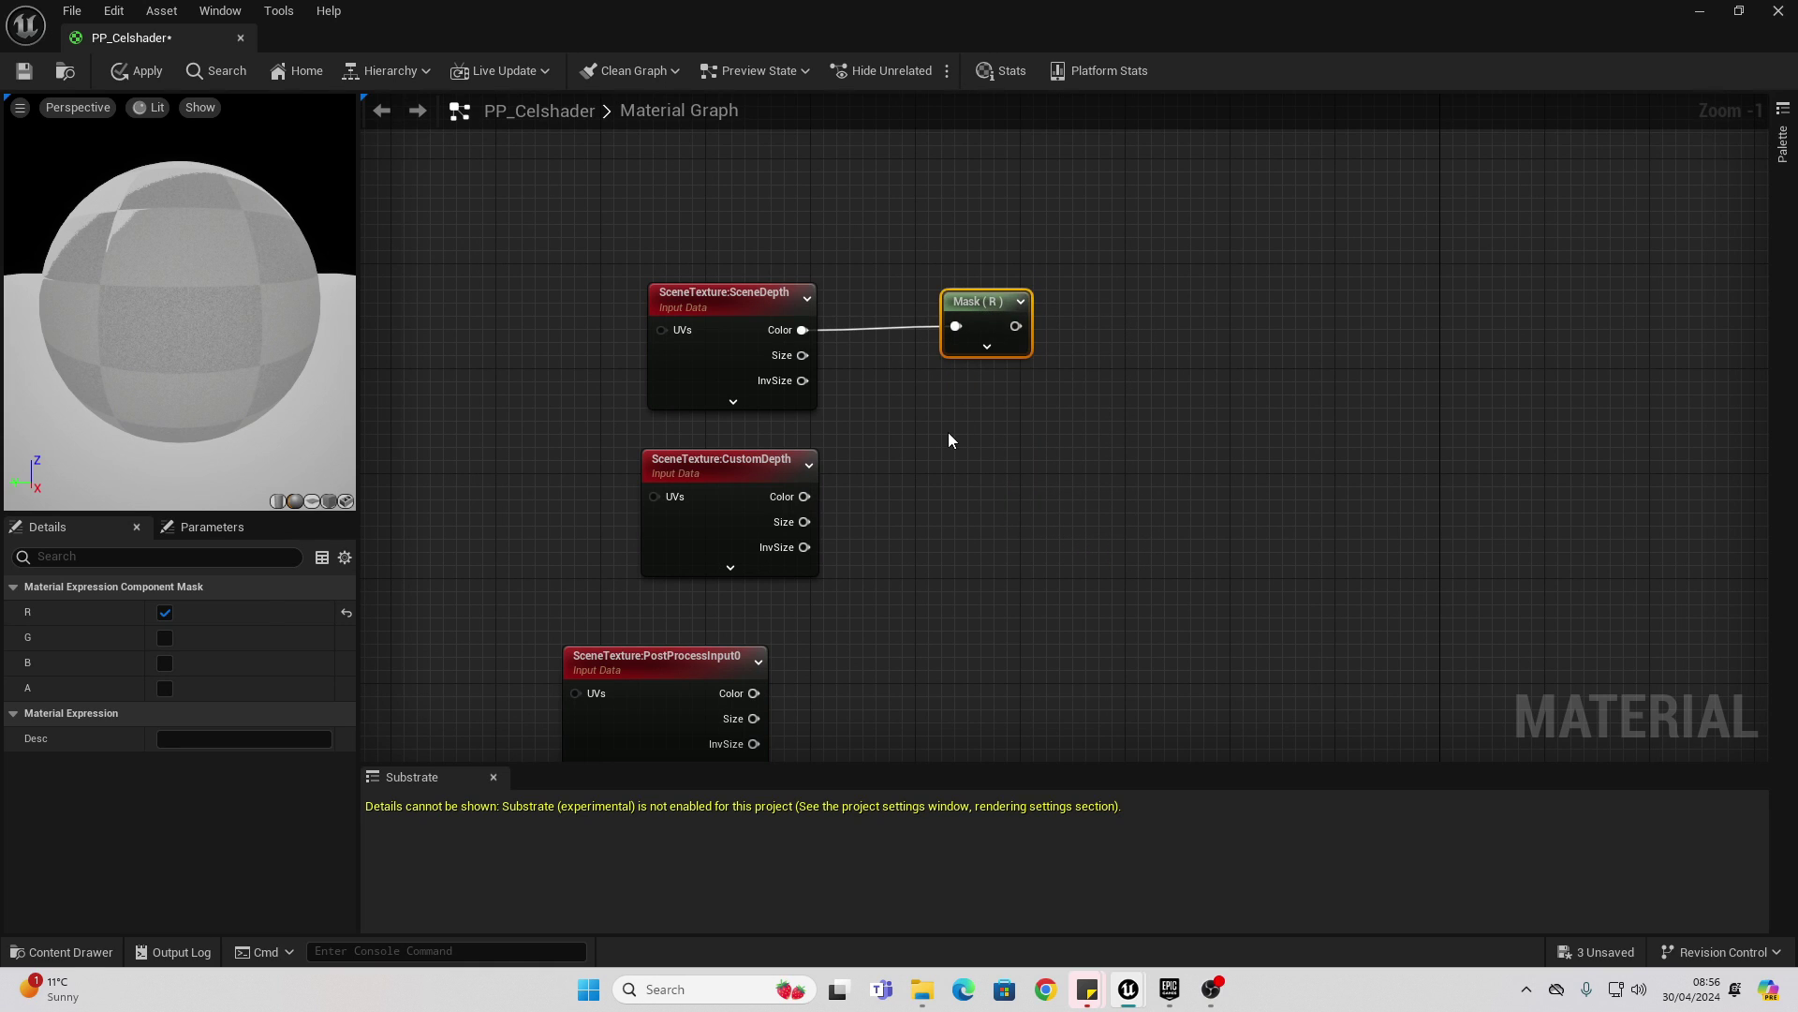
Duplicate the R mask node and connect the CustomDepth node's Color output to the copy
key(ctrl+c)
key(ctrl+v)
drag(804, 496, 974, 509)
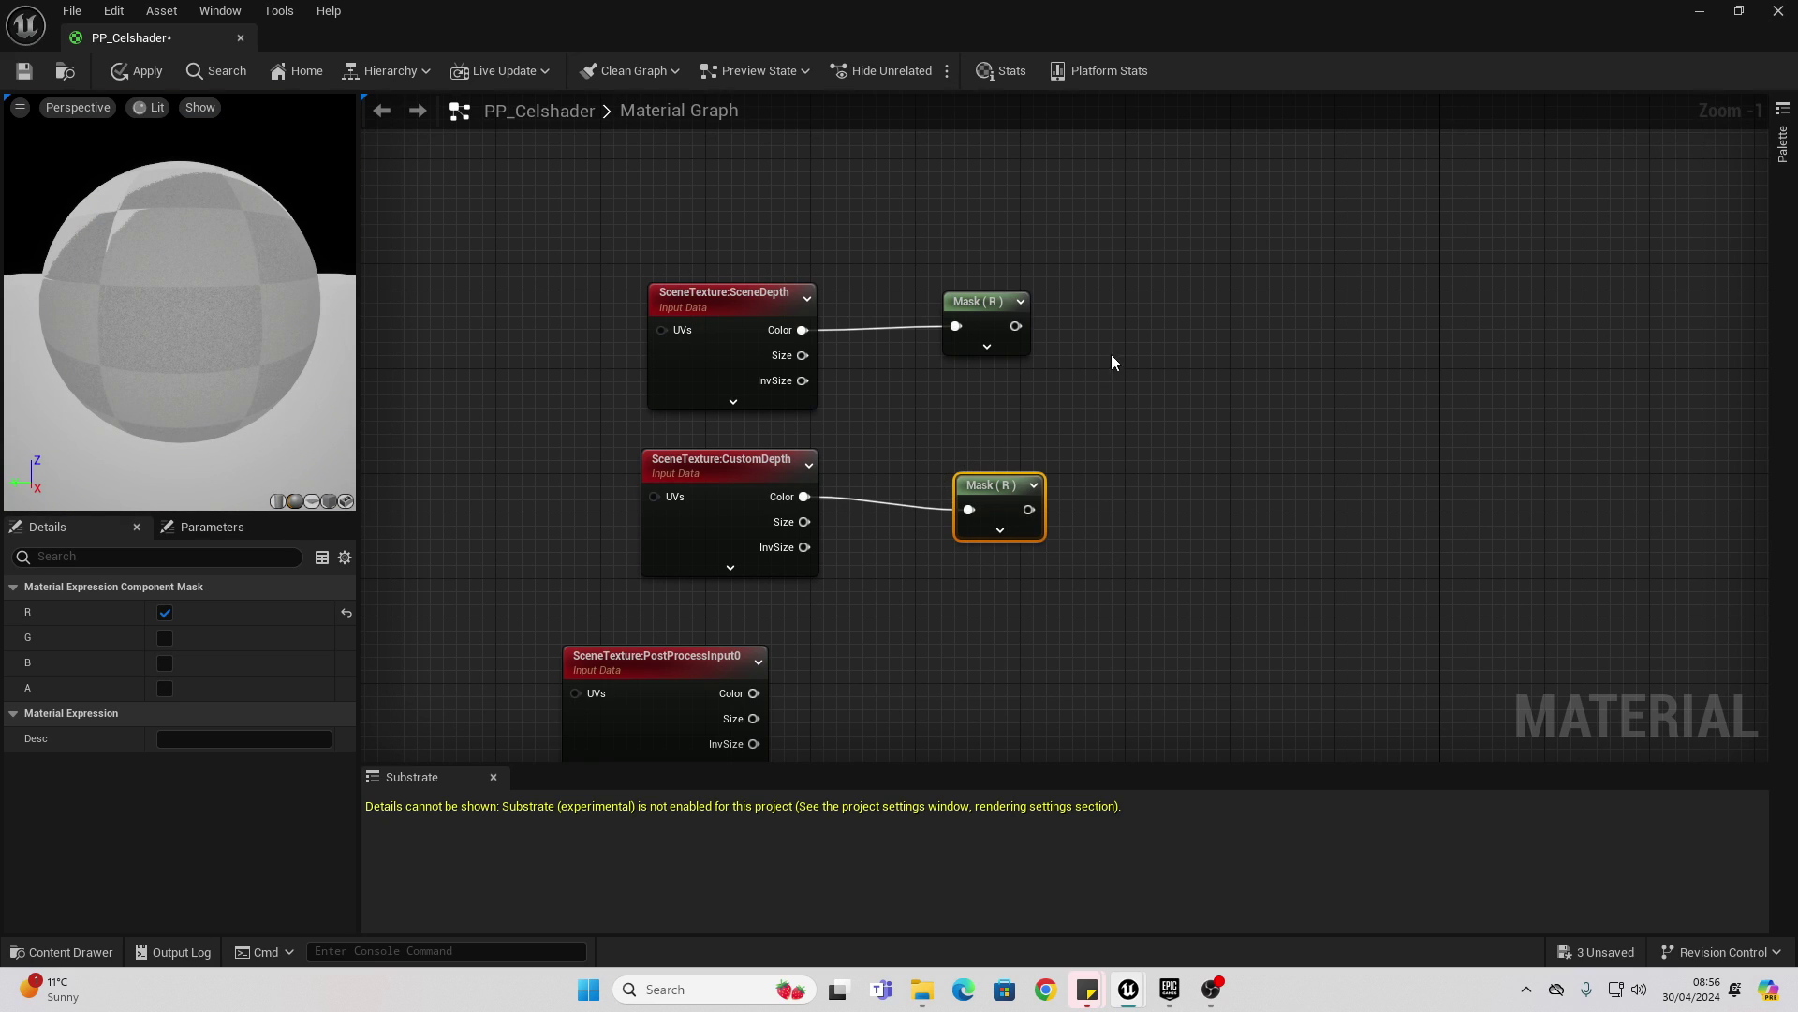
Add an If node fed by the SceneDepth mask at A, the CustomDepth mask at B and PostProcessInput0's Color at A < B
right_click(1164, 335)
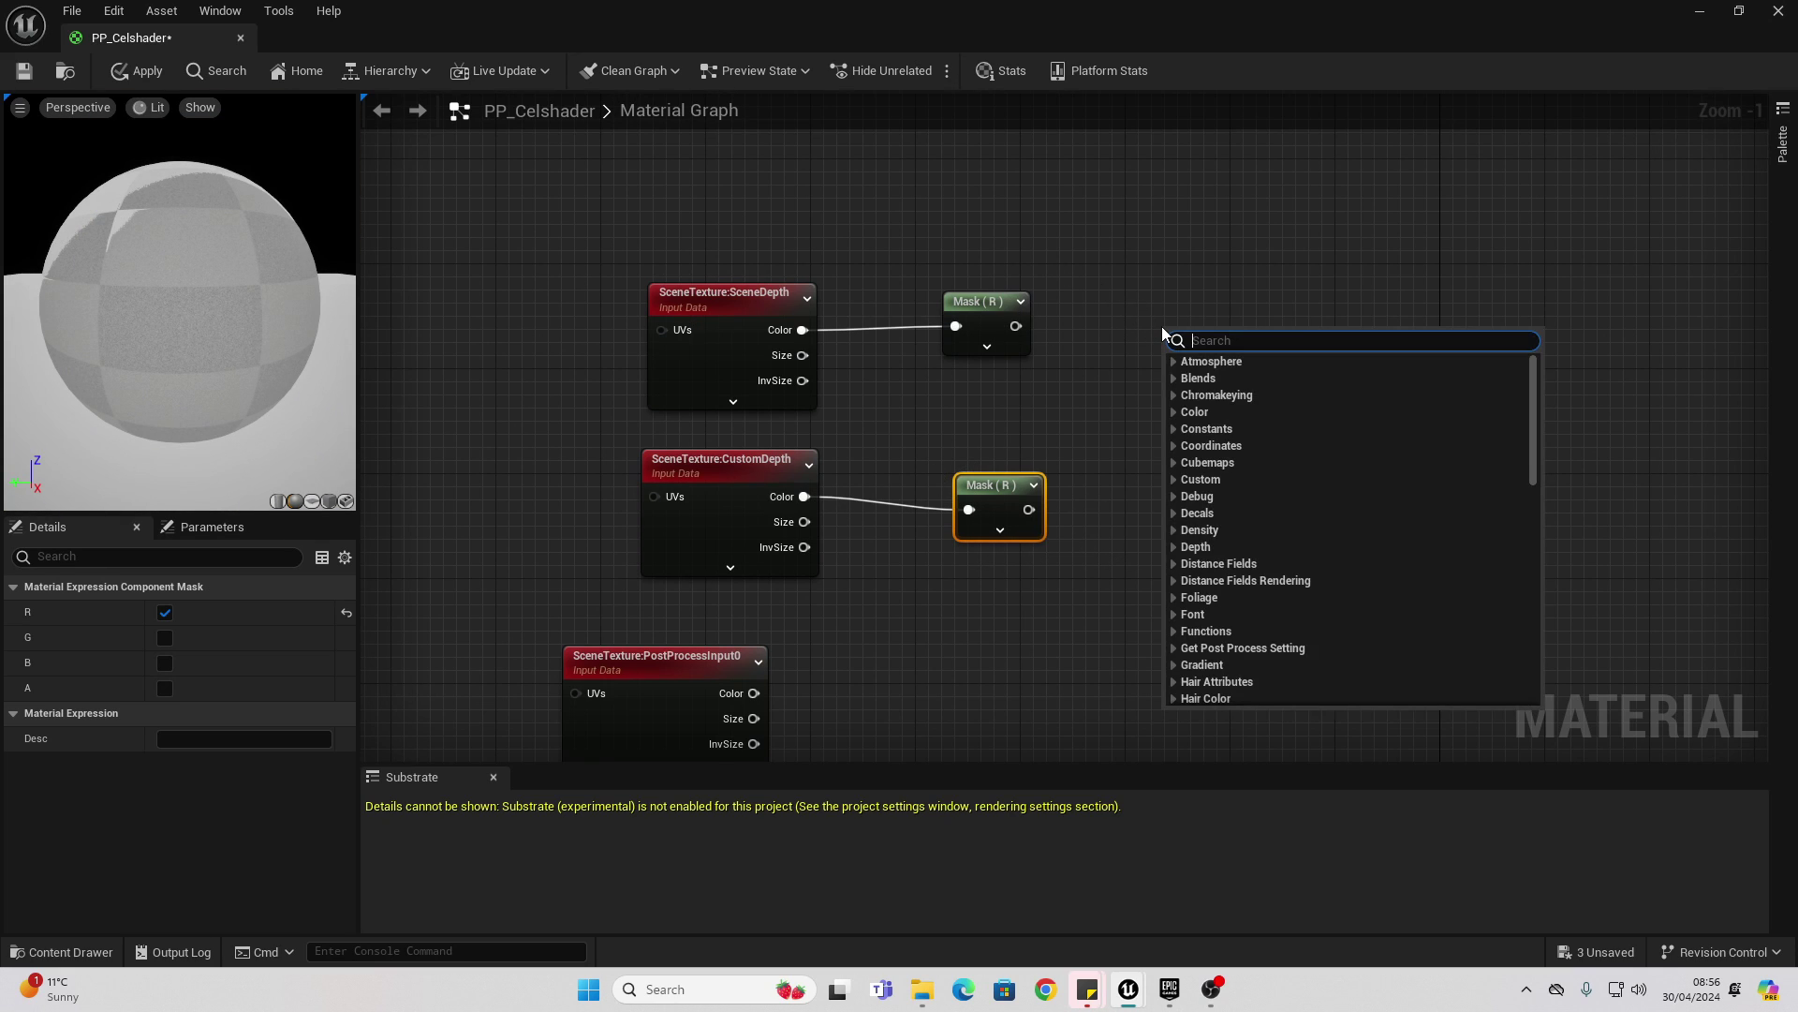
text(if)
key(Return)
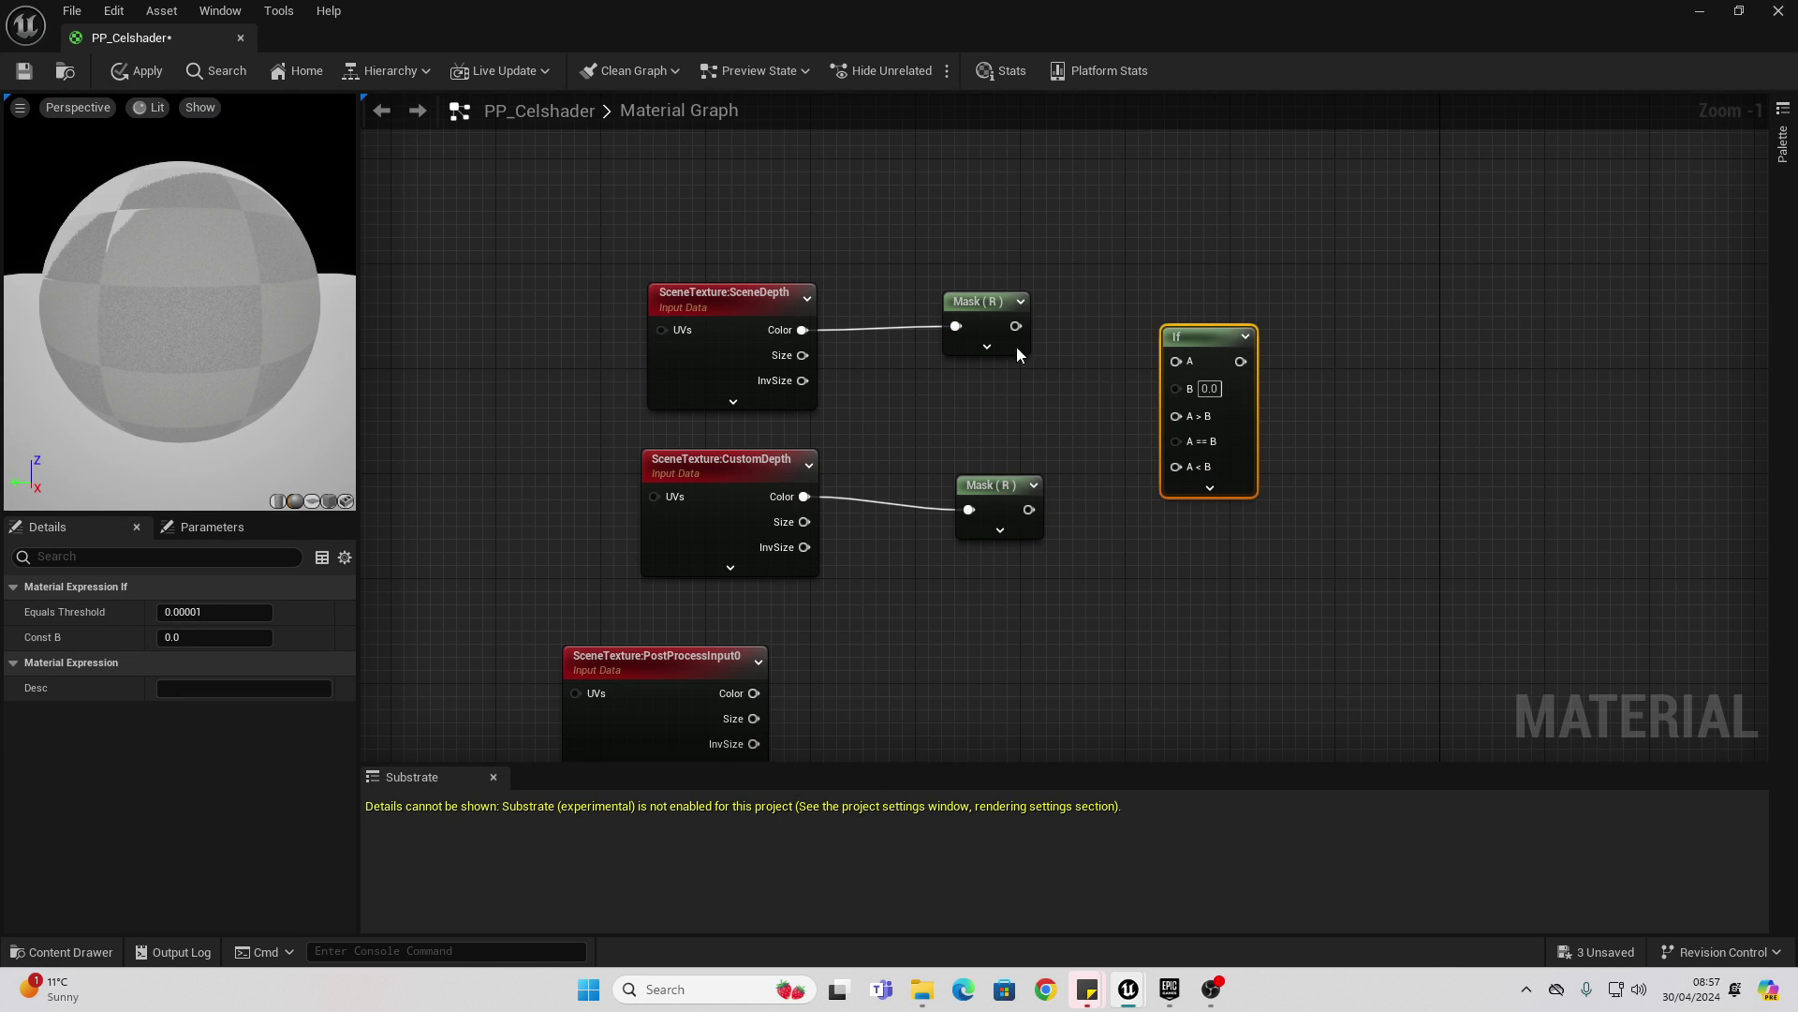
drag(1015, 326, 1179, 360)
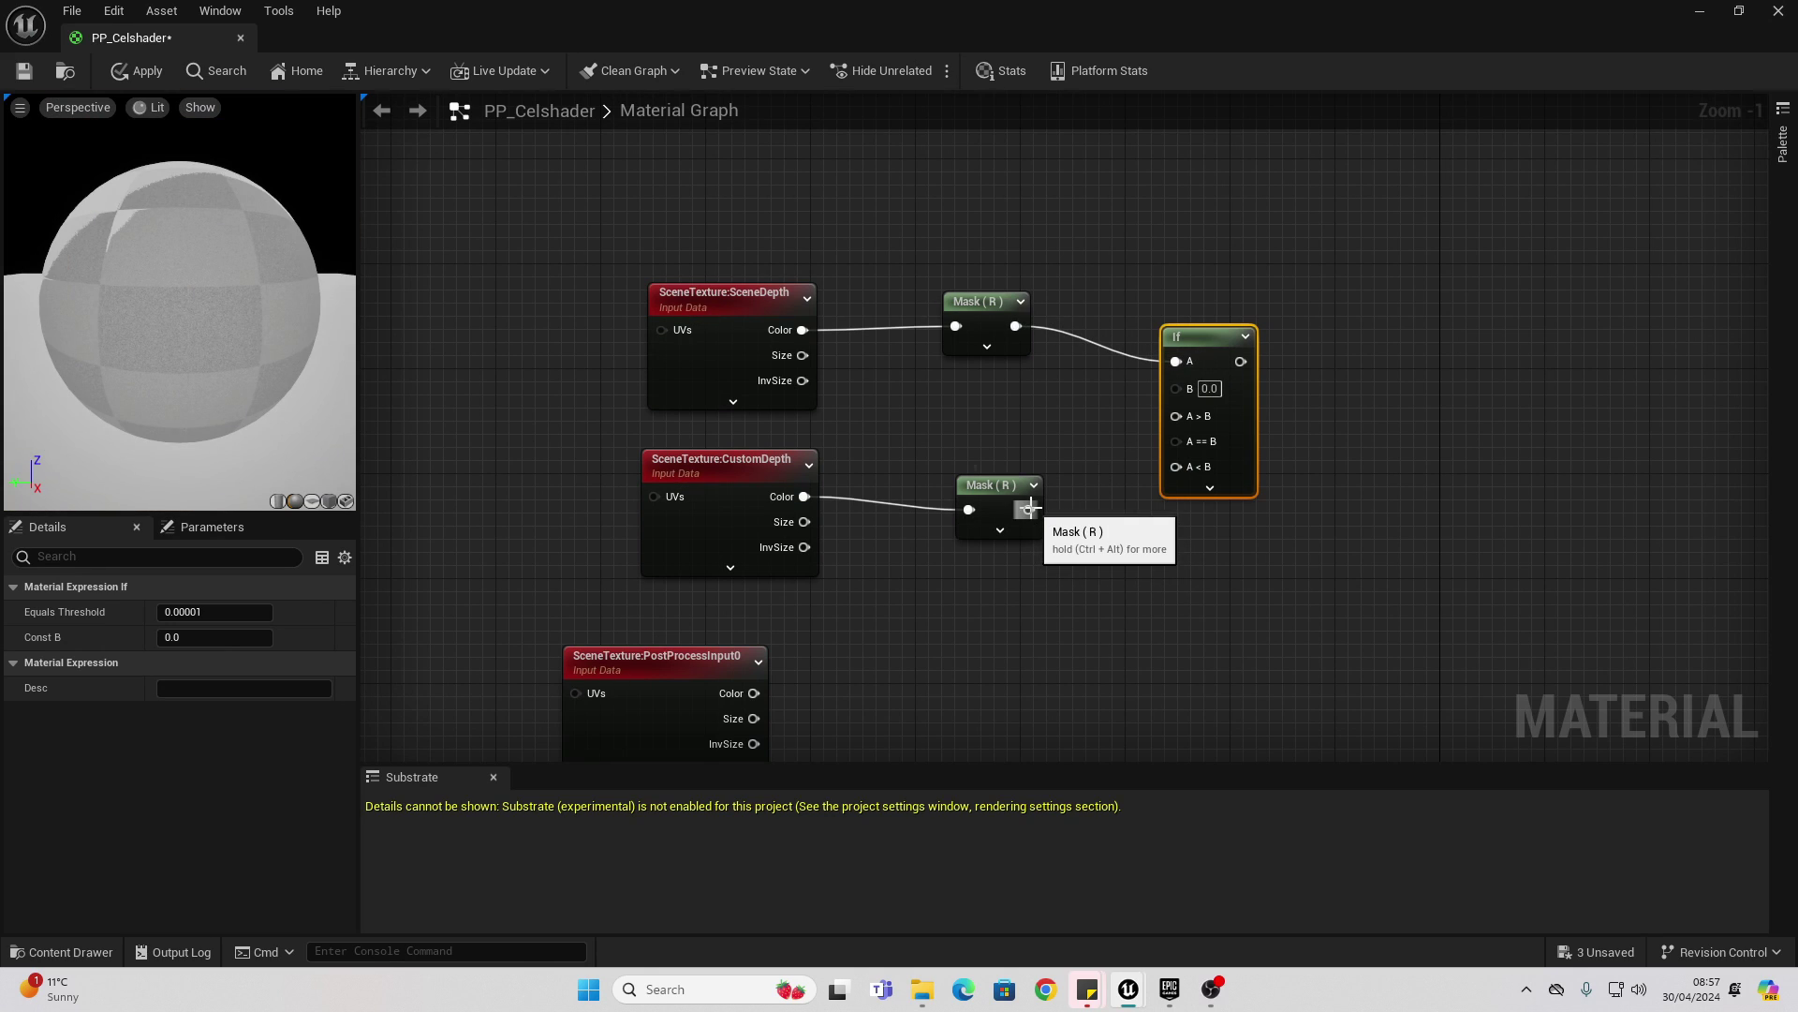
drag(1029, 508, 1182, 392)
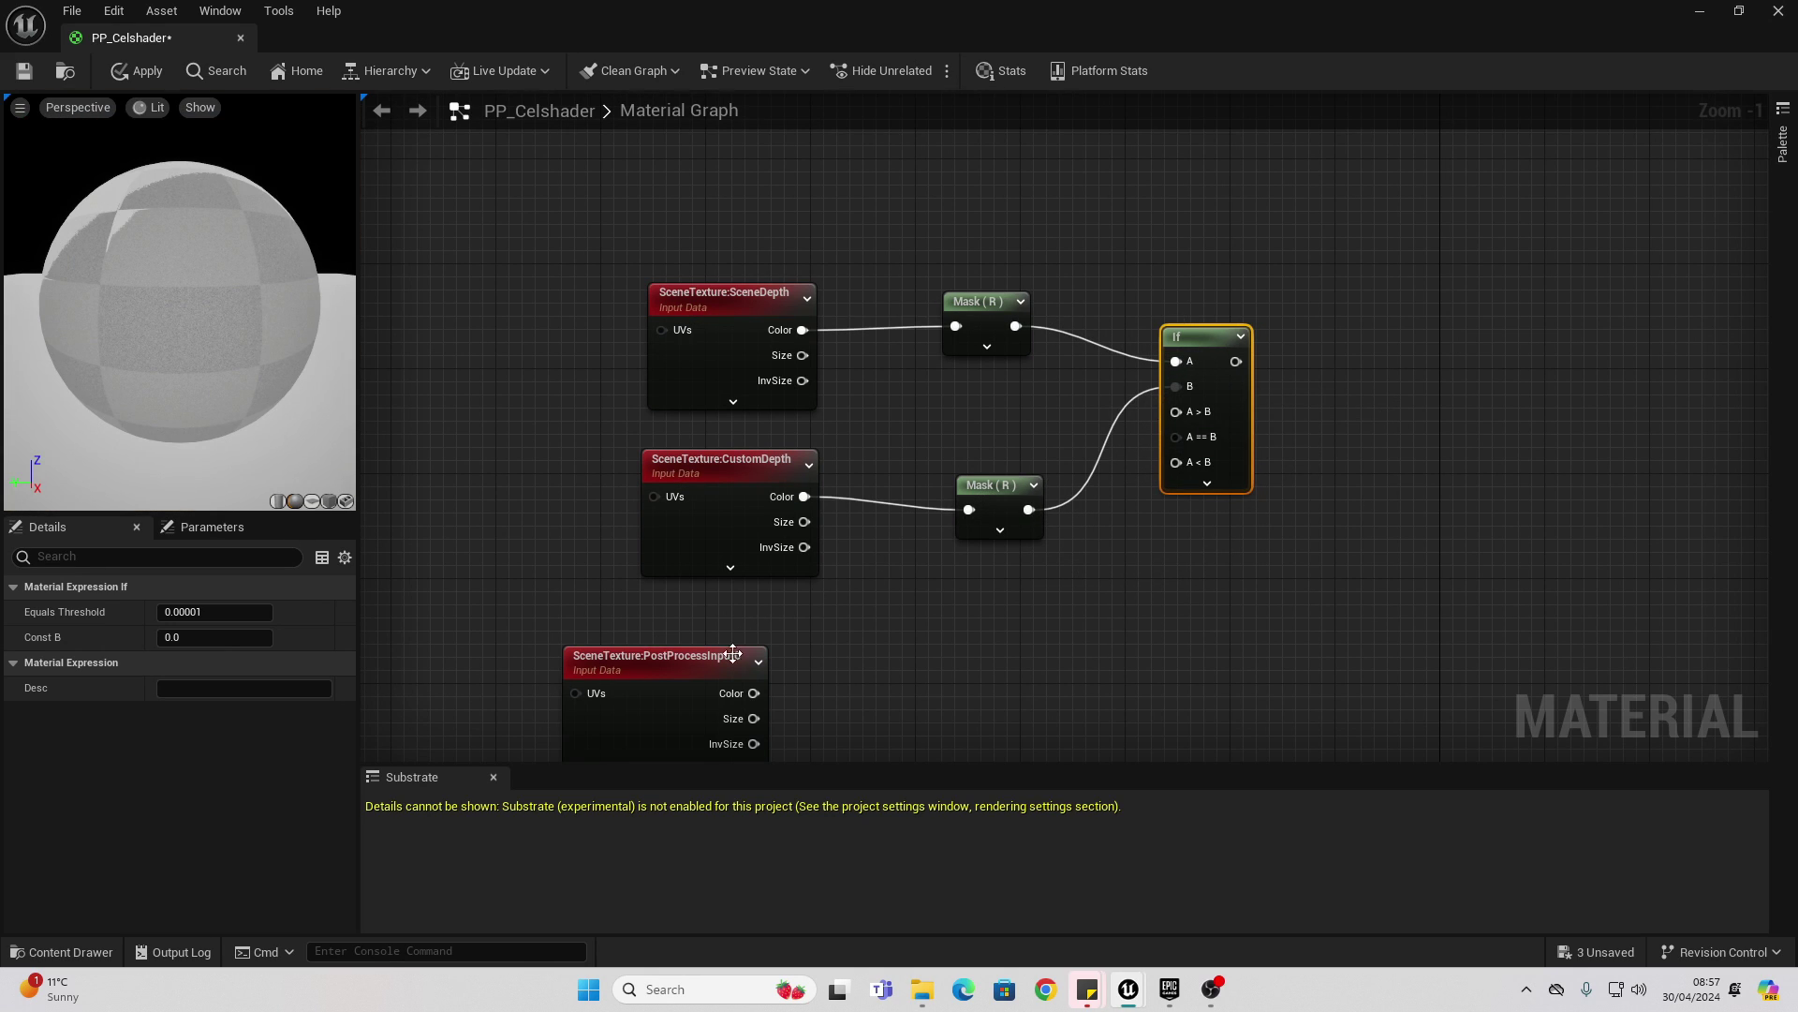
drag(754, 693, 1184, 462)
Route the cel-shading If output into the new If's A > B, connect the new If to Emissive Color, and apply the material
scroll(1184, 462, down, 1)
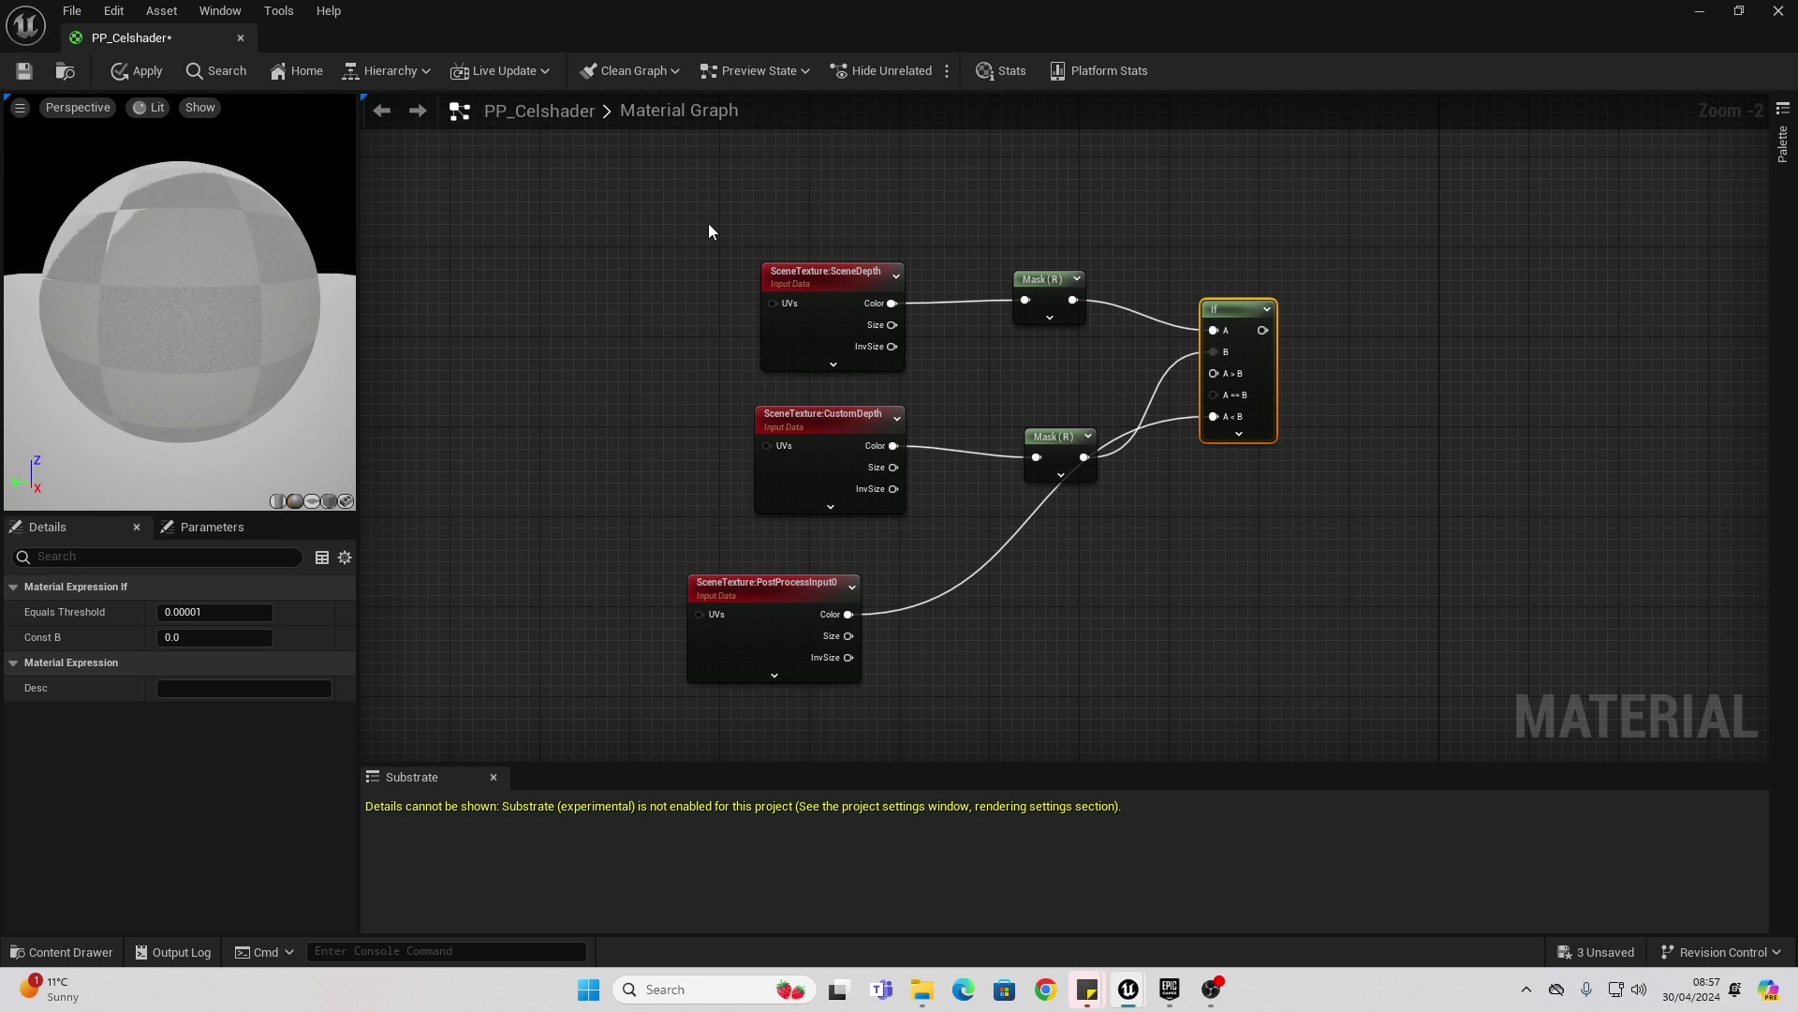
scroll(832, 296, down, 3)
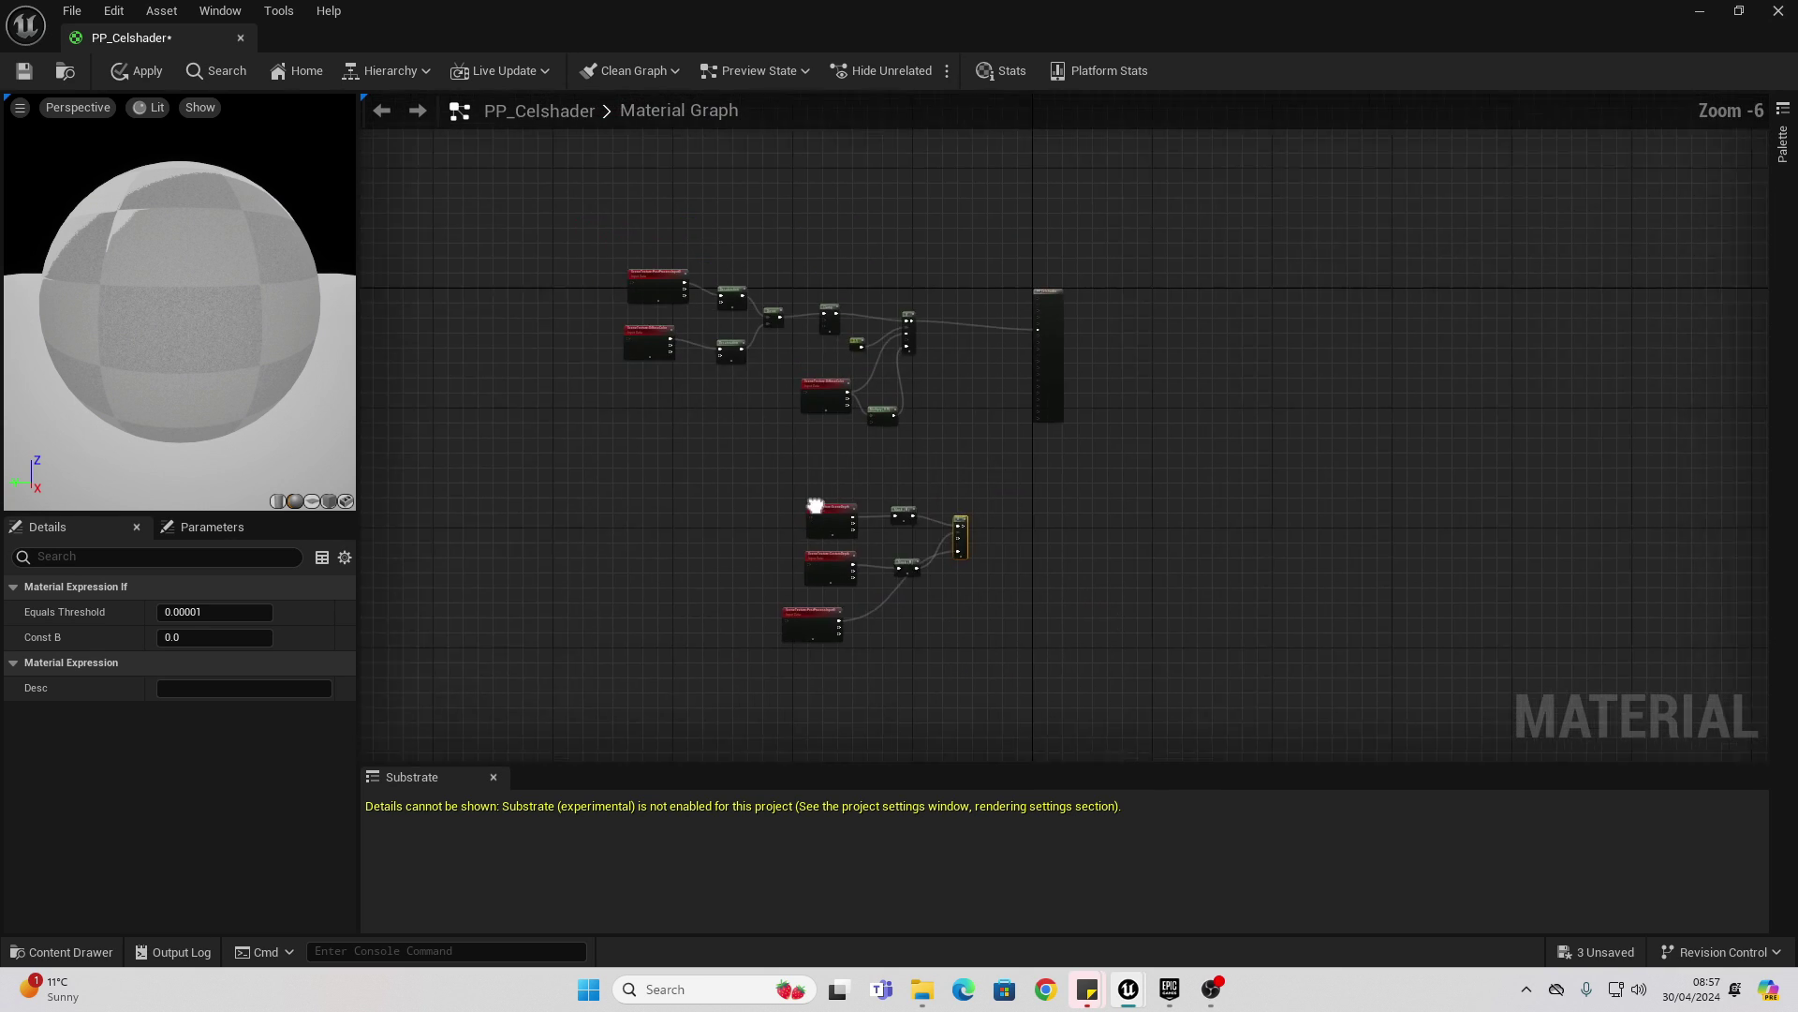
scroll(947, 339, up, 3)
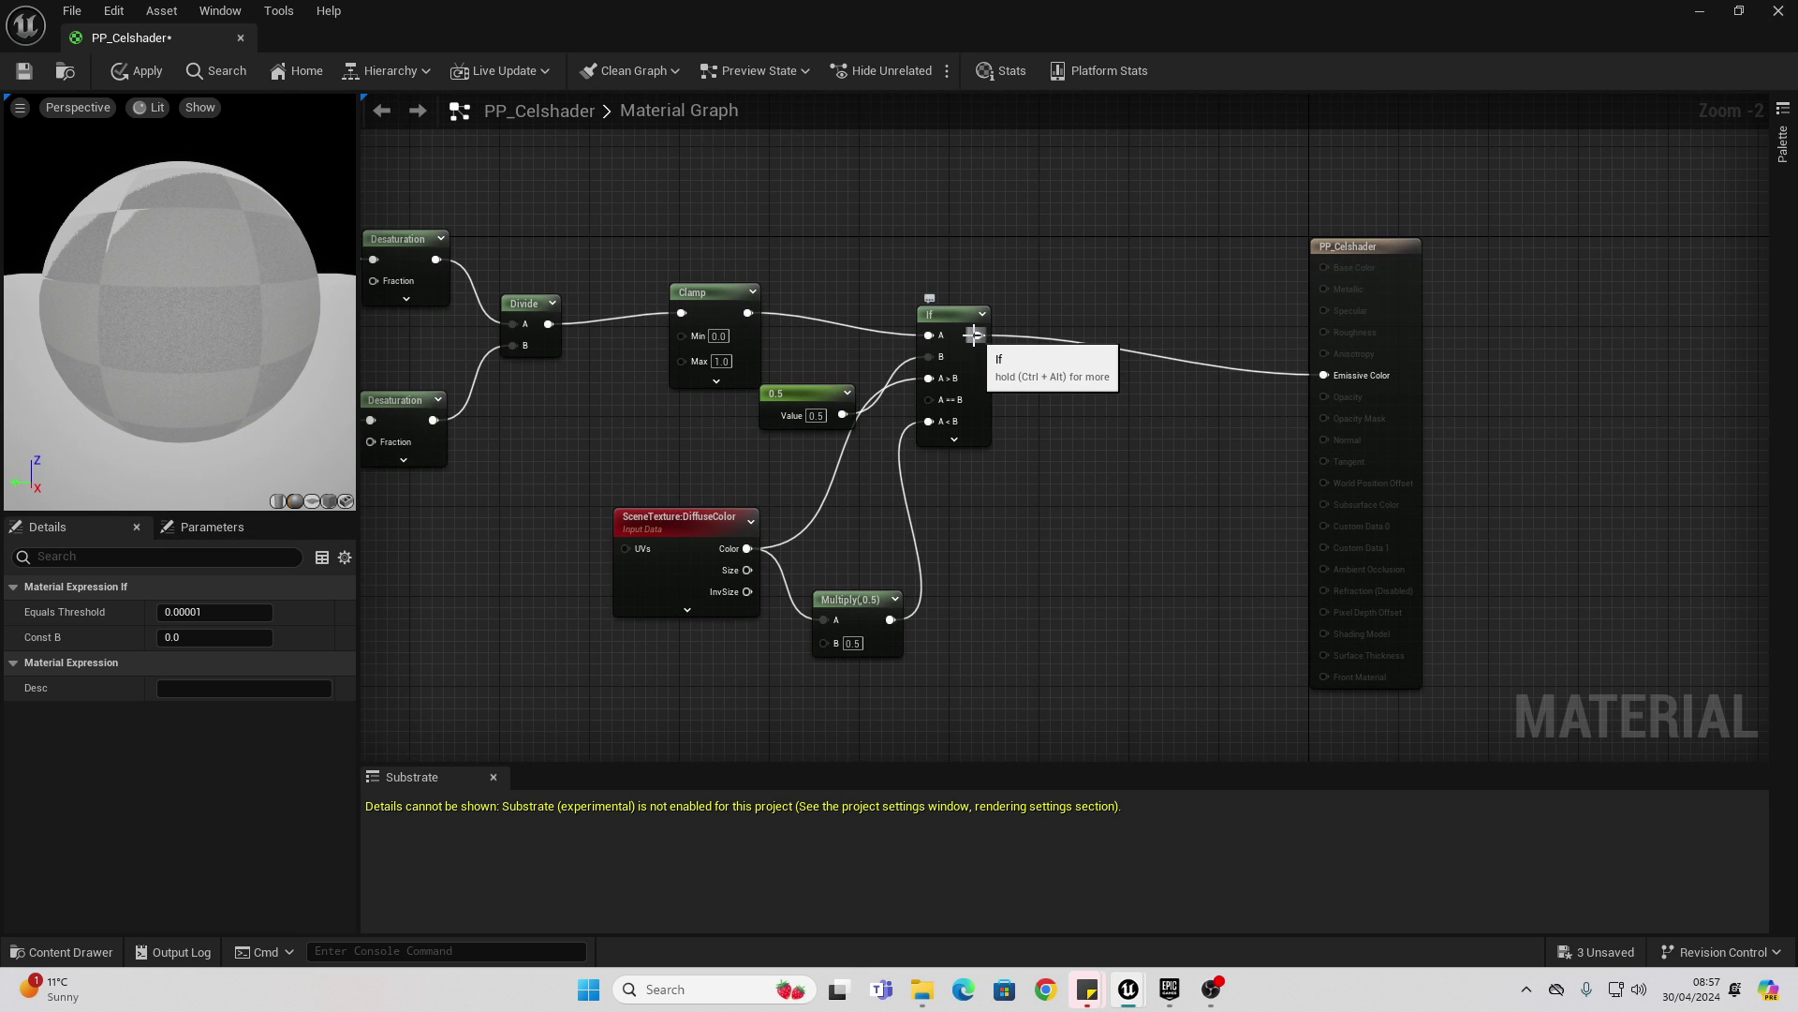
drag(977, 335, 1092, 378)
scroll(1092, 378, down, 2)
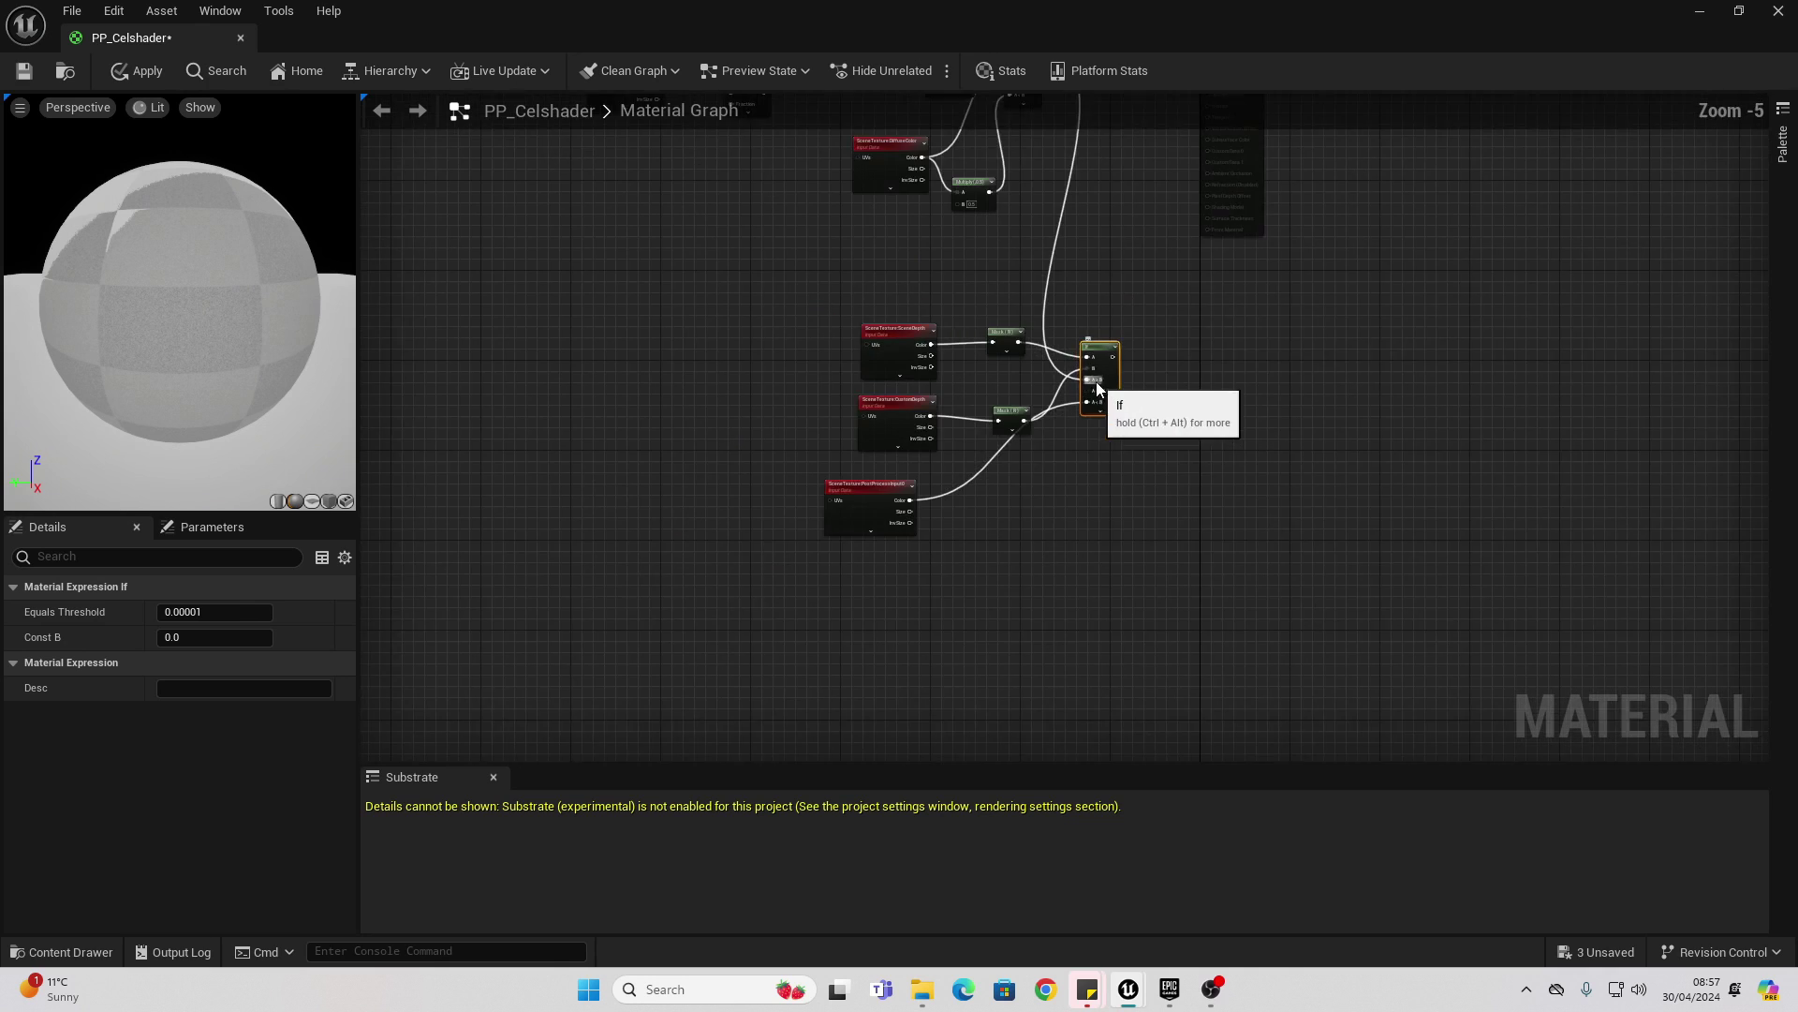
drag(1009, 536, 1171, 153)
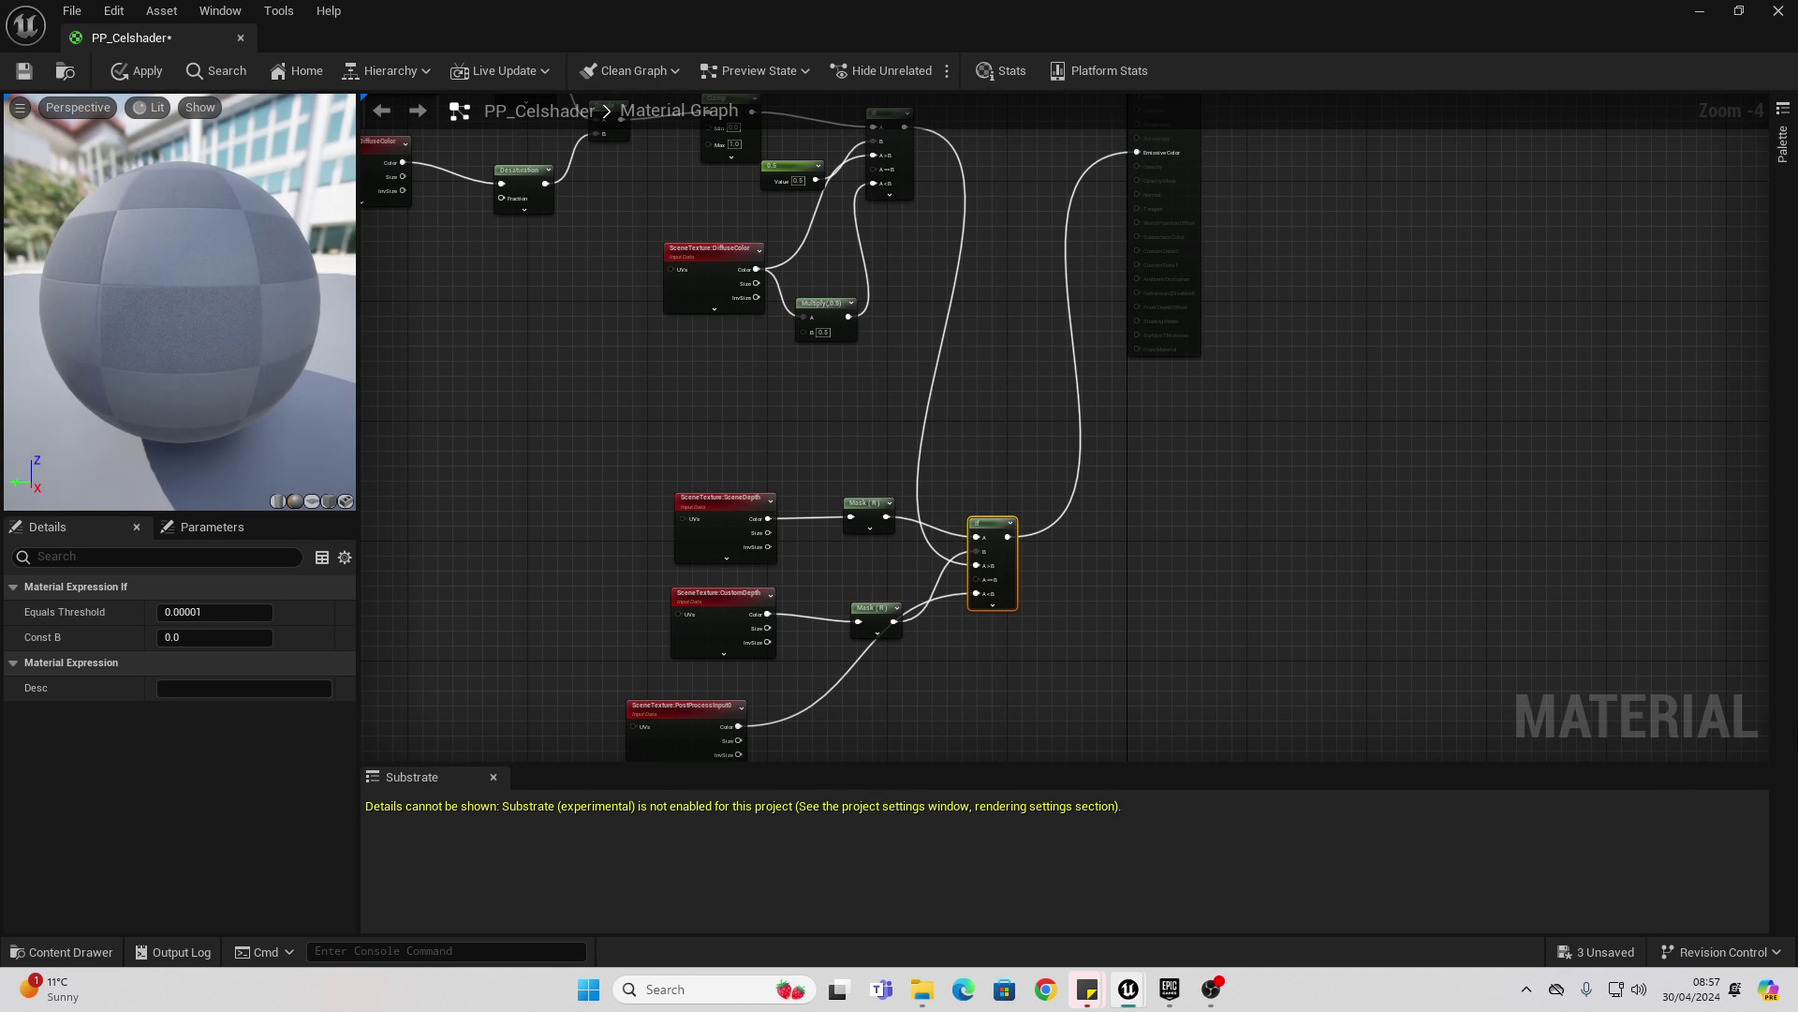
click(141, 71)
click(1701, 10)
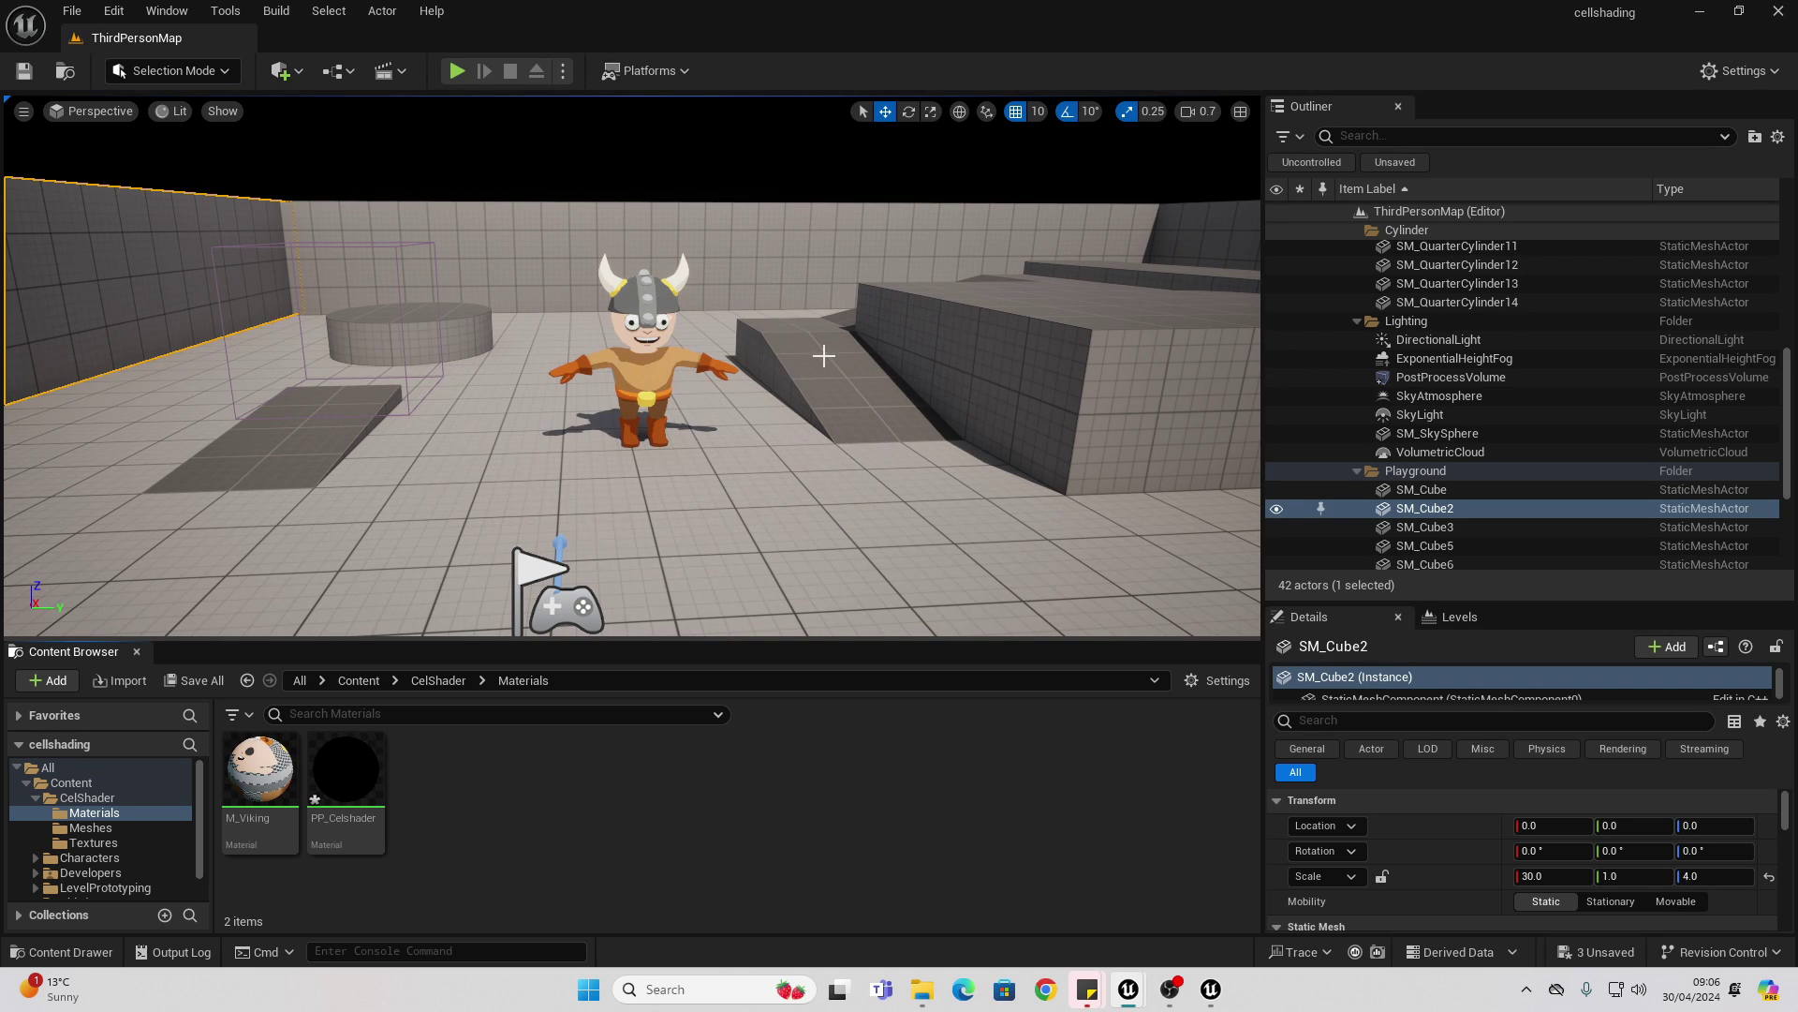
Delete the SM_SkySphere actor from the level
right_drag(823, 355, 600, 320)
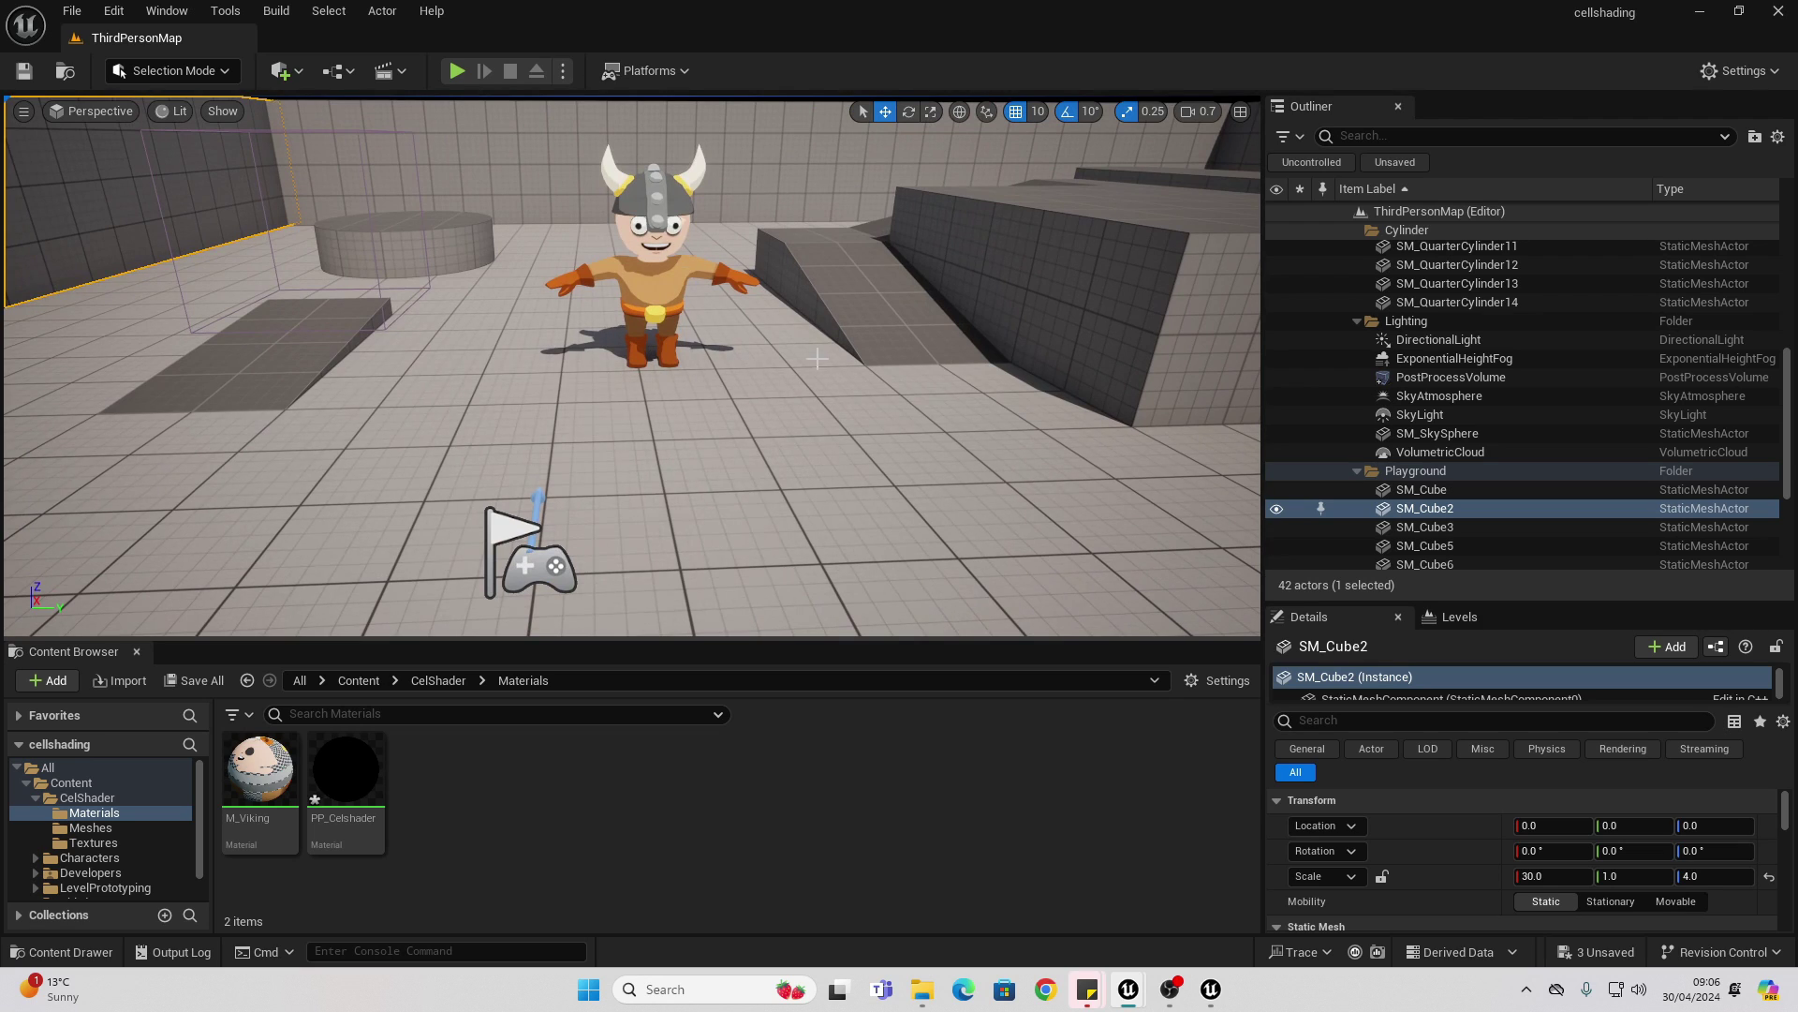
right_drag(817, 357, 777, 278)
click(723, 249)
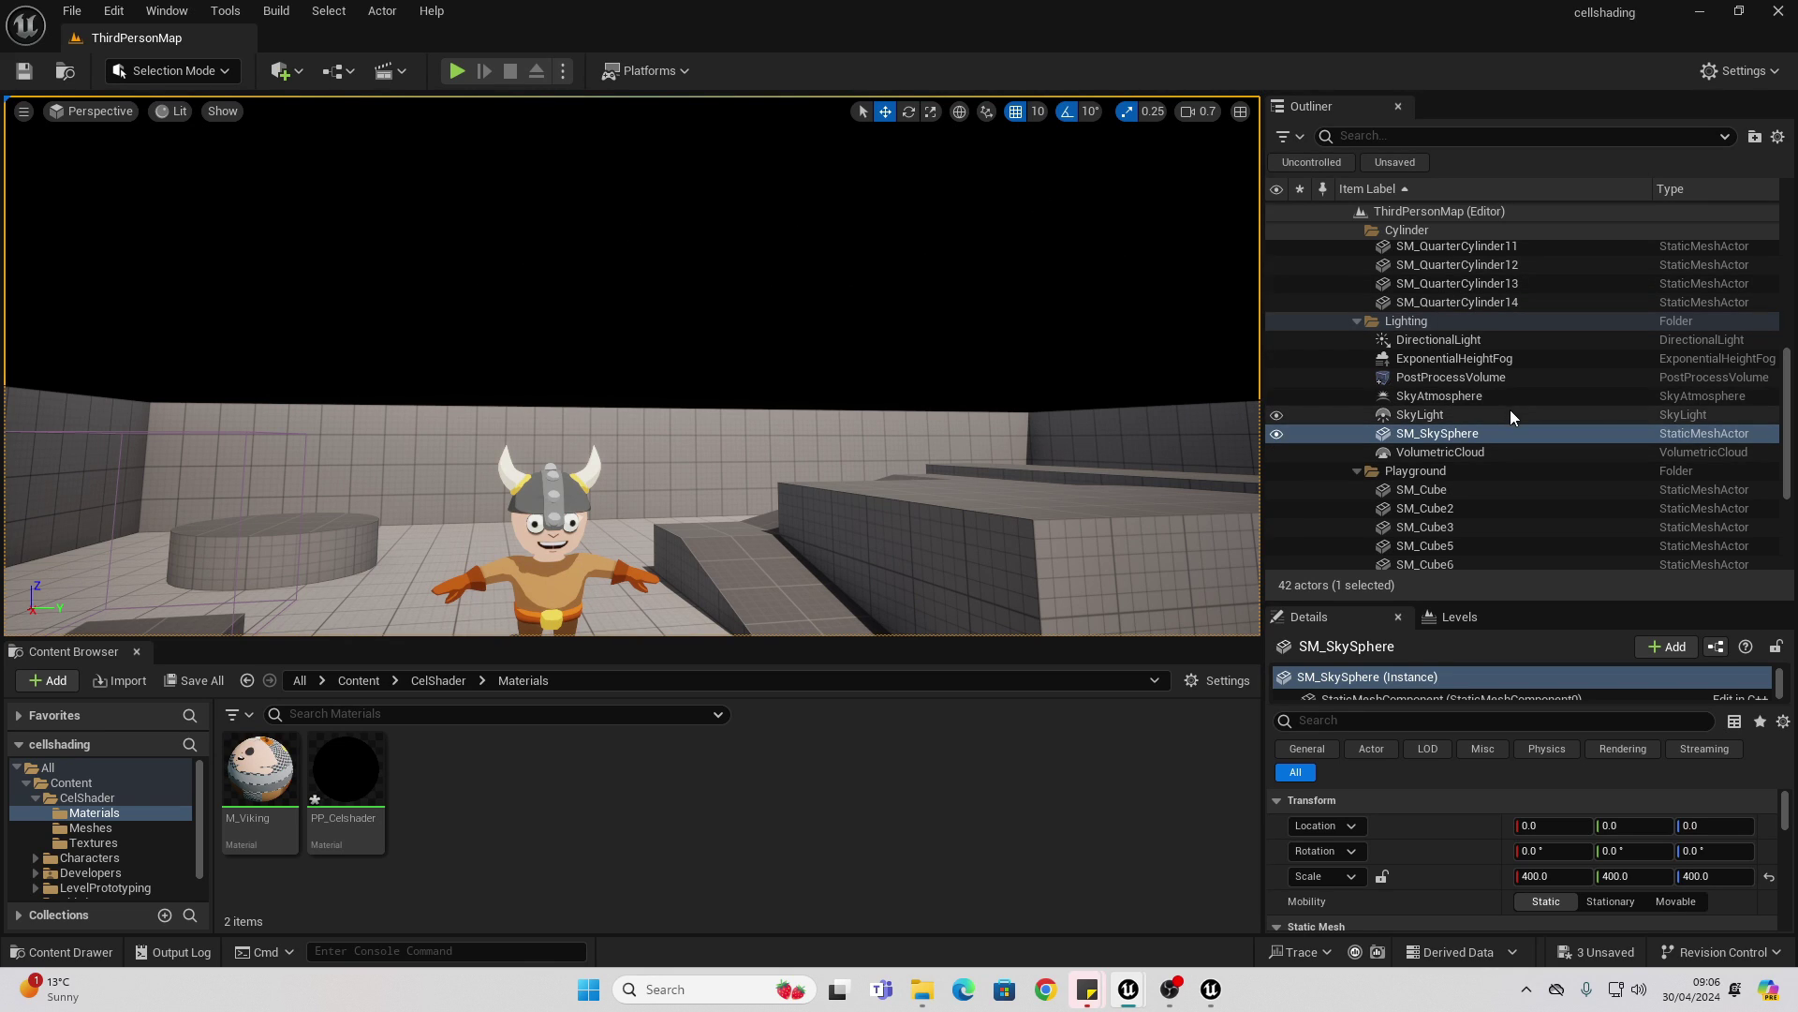
key(Delete)
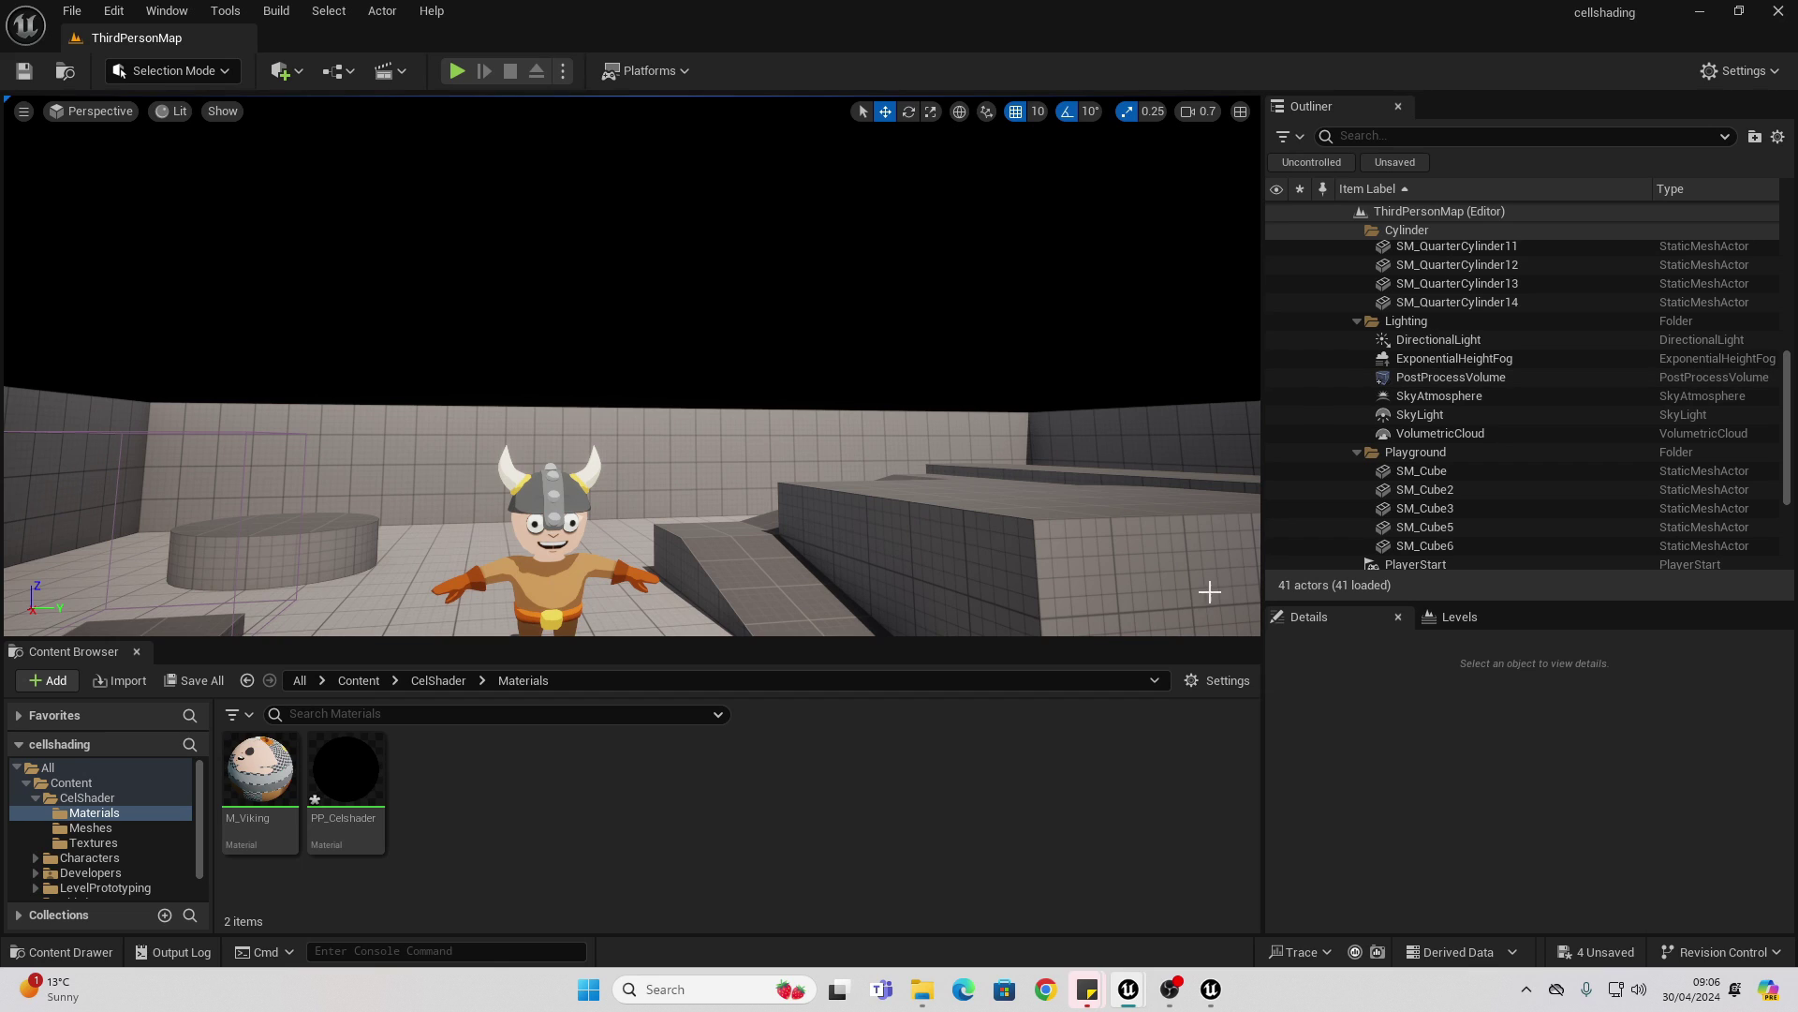
Place BP_Sky_Sphere from the Engine content in the level and set its Directional Light Actor to DirectionalLight
click(1210, 682)
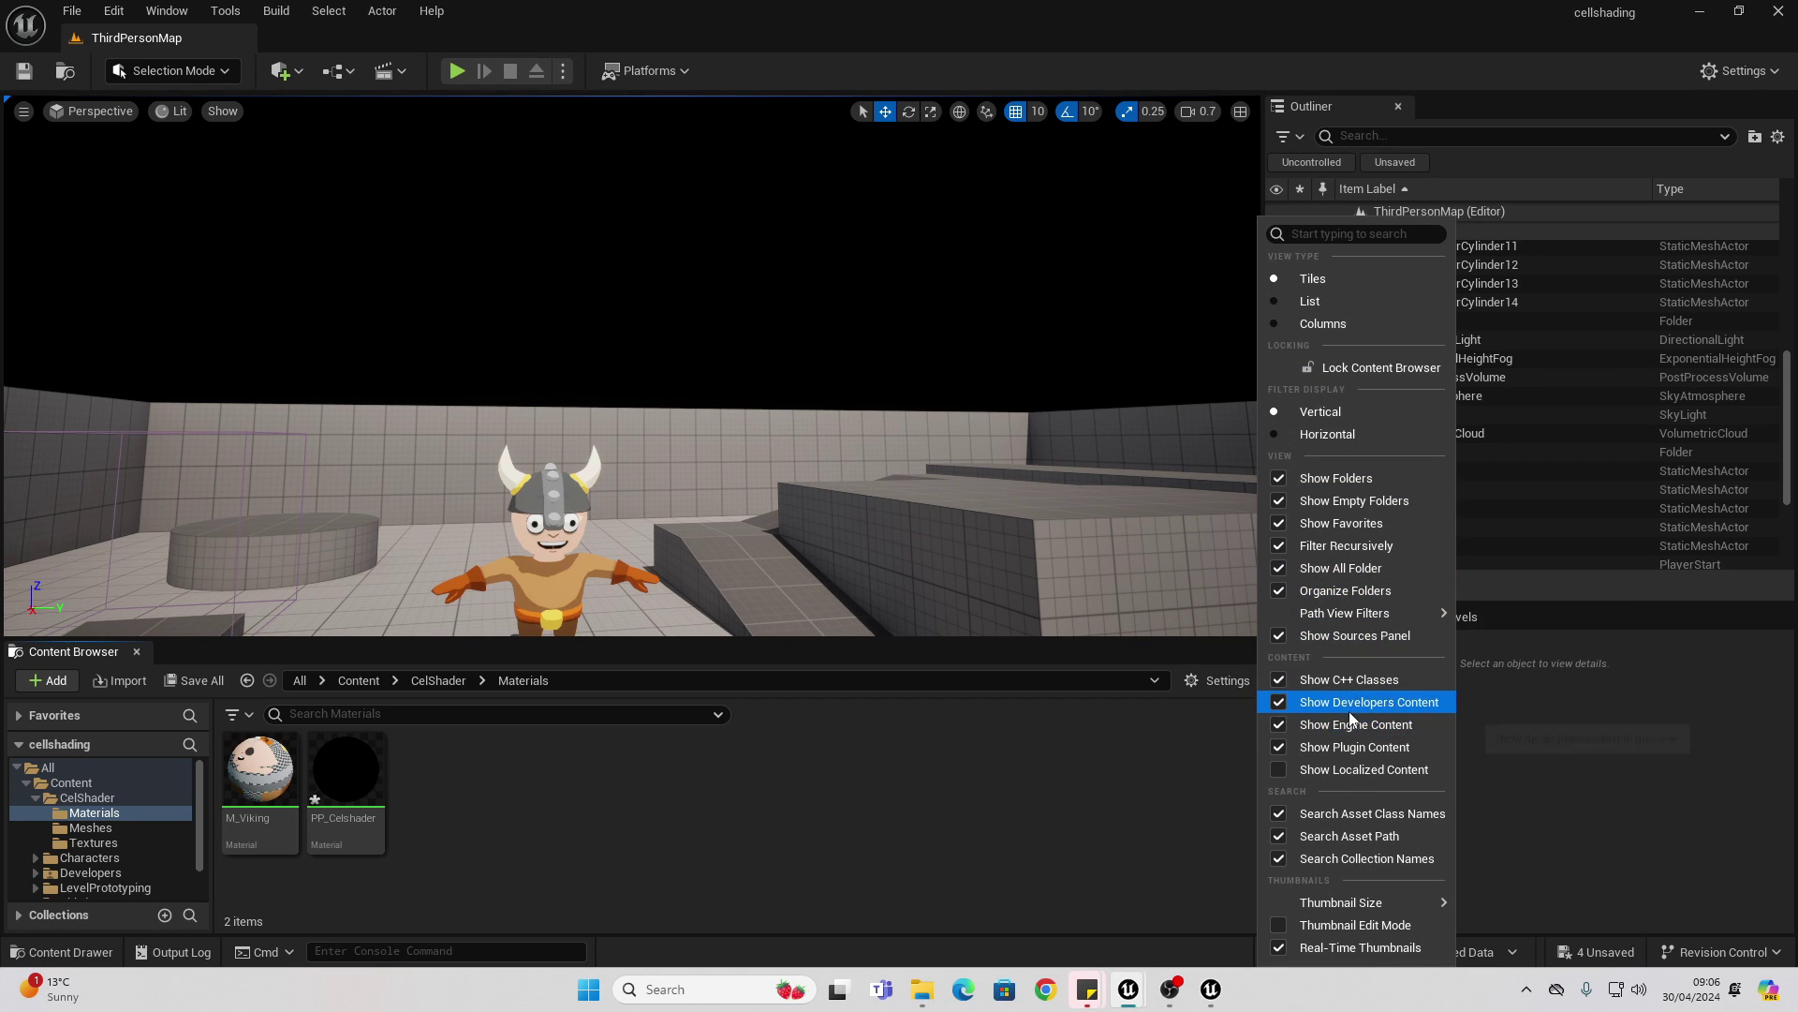
scroll(109, 787, down, 1)
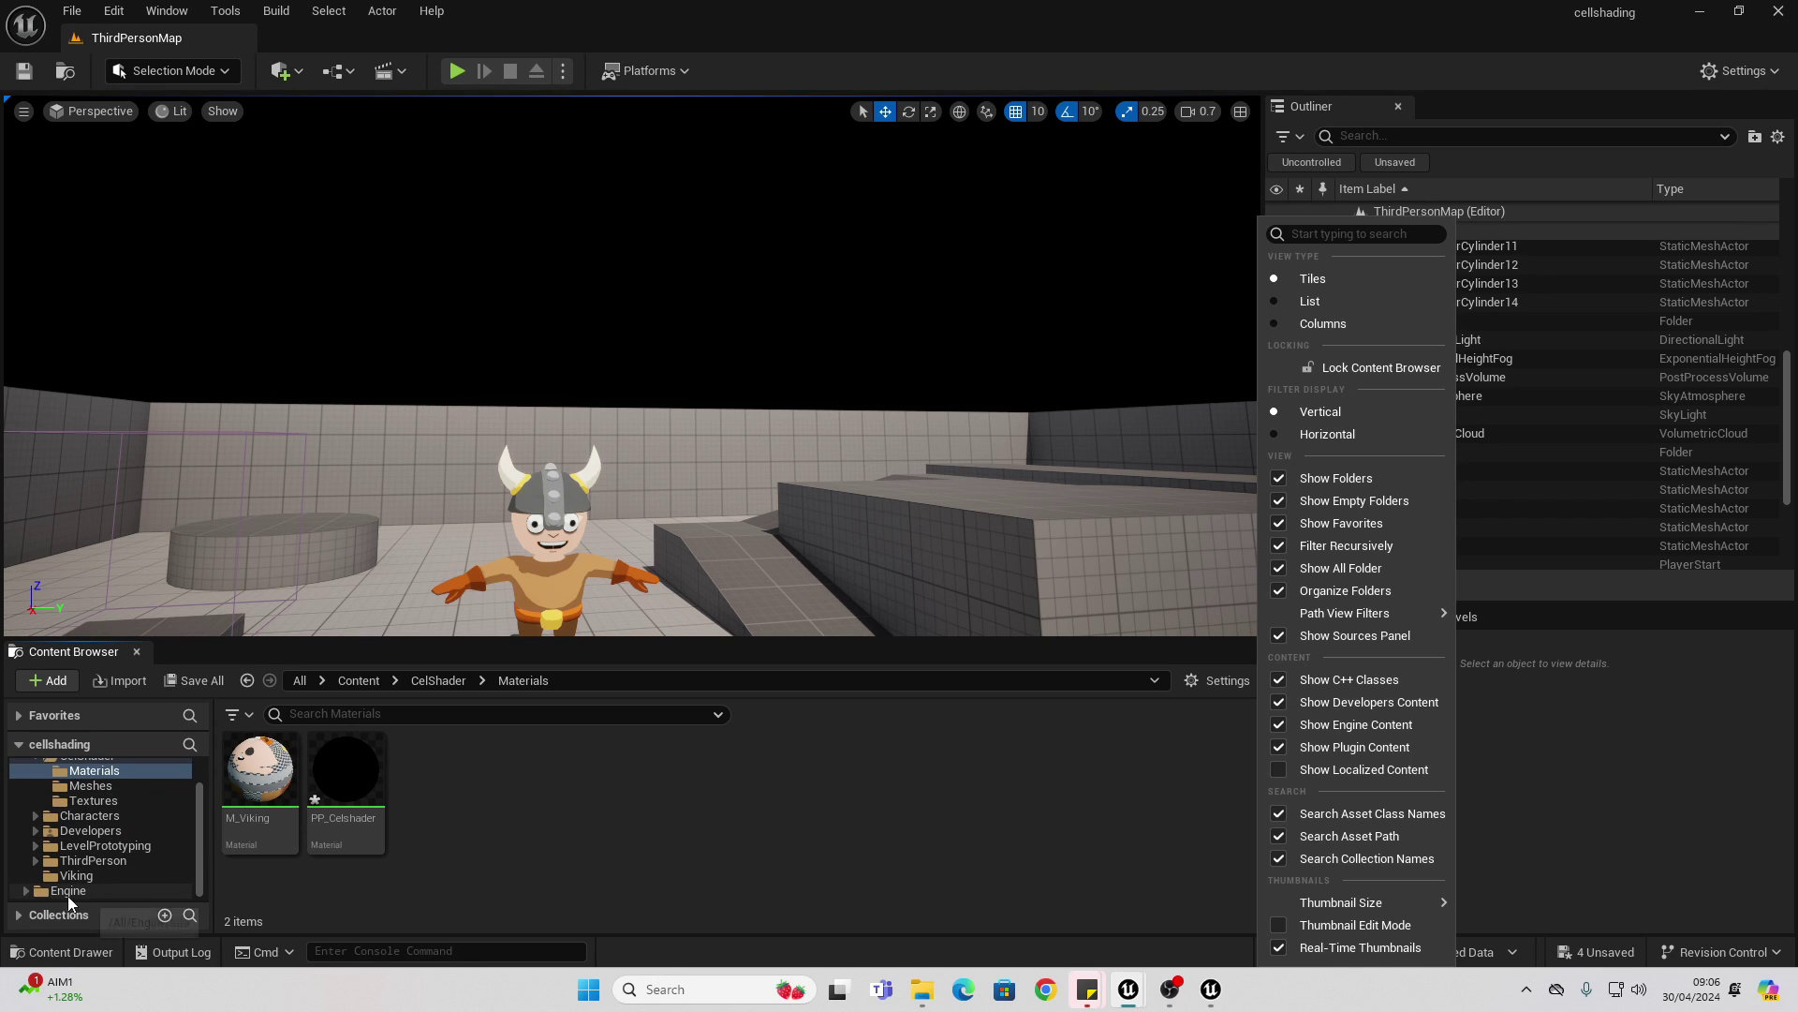
click(67, 891)
click(591, 712)
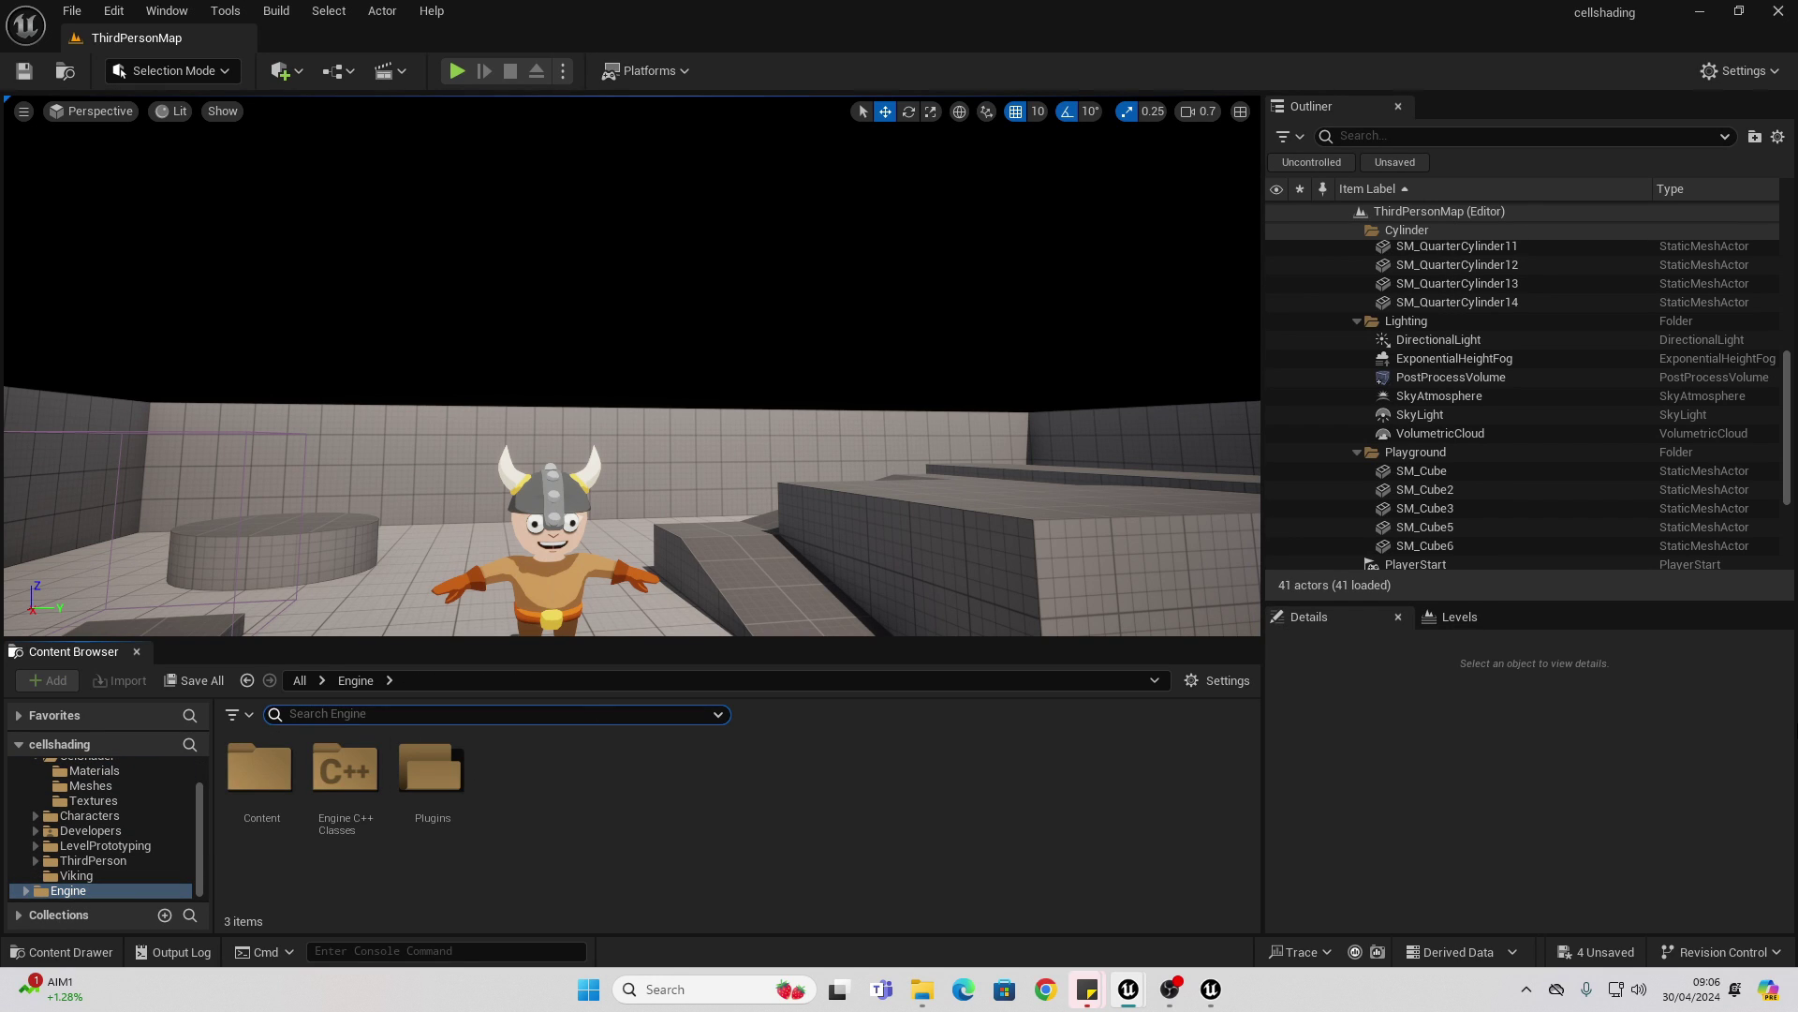
text(bp_)
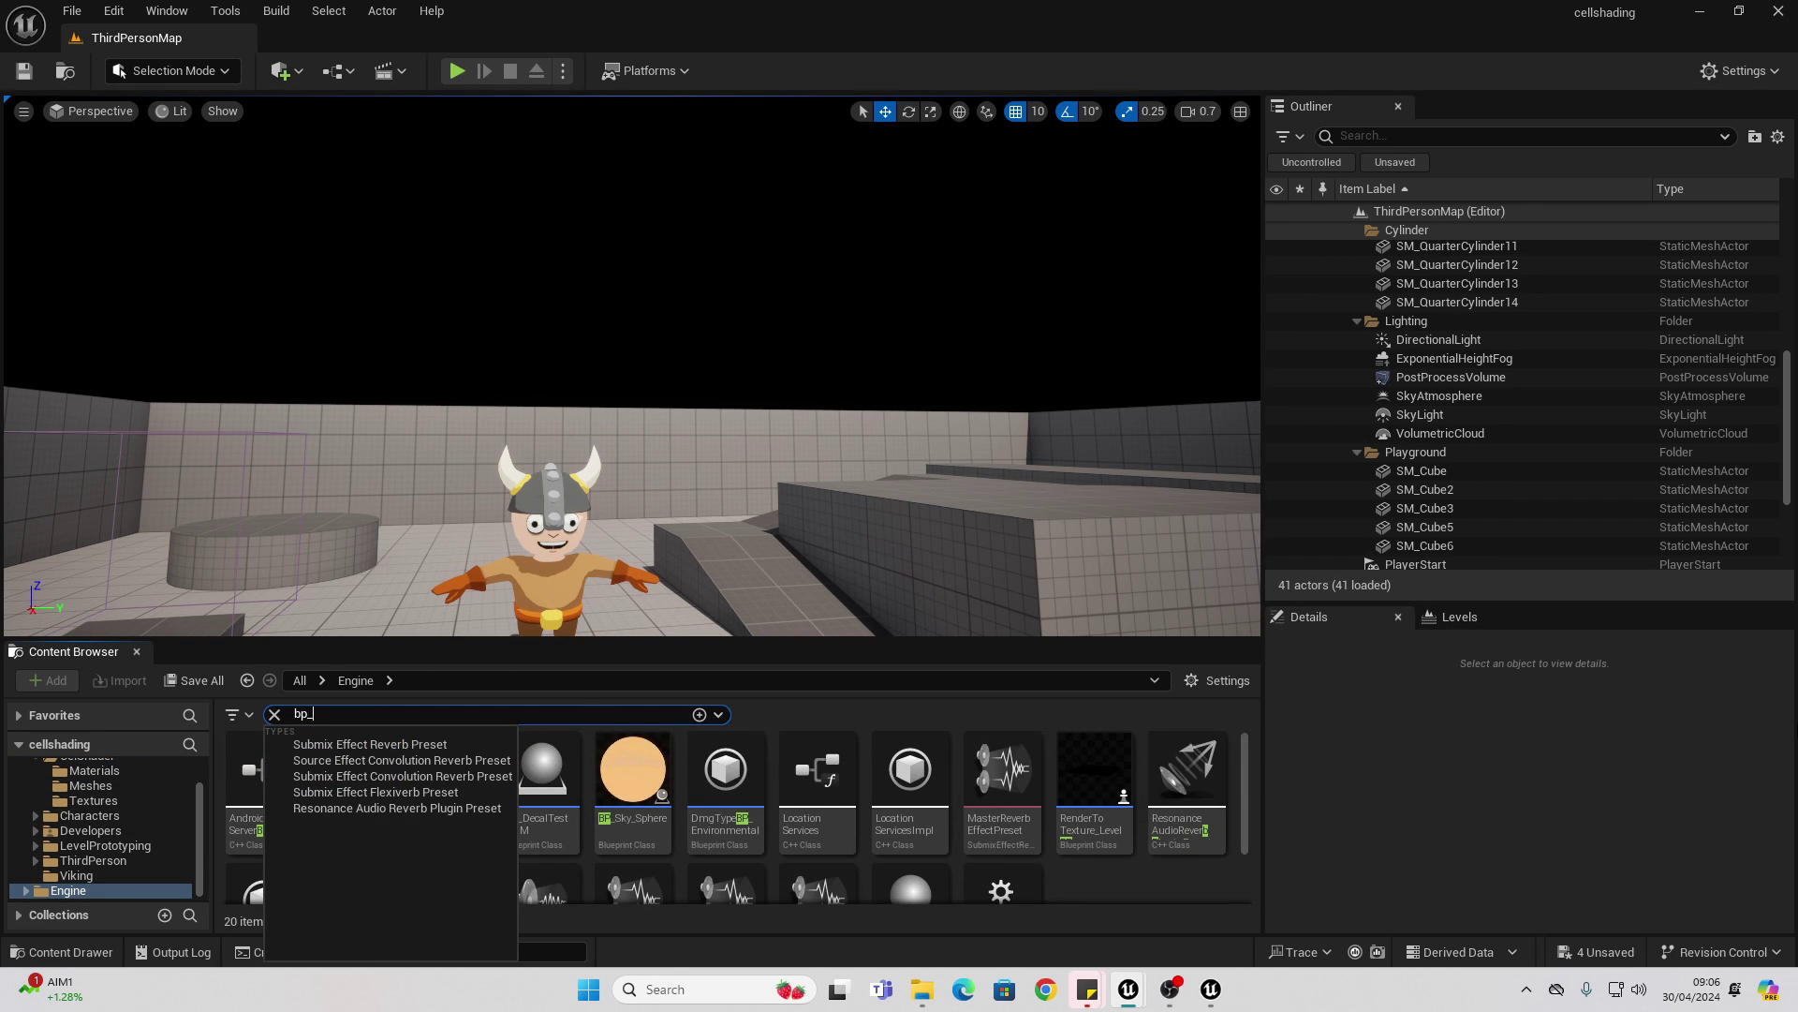
text(sk)
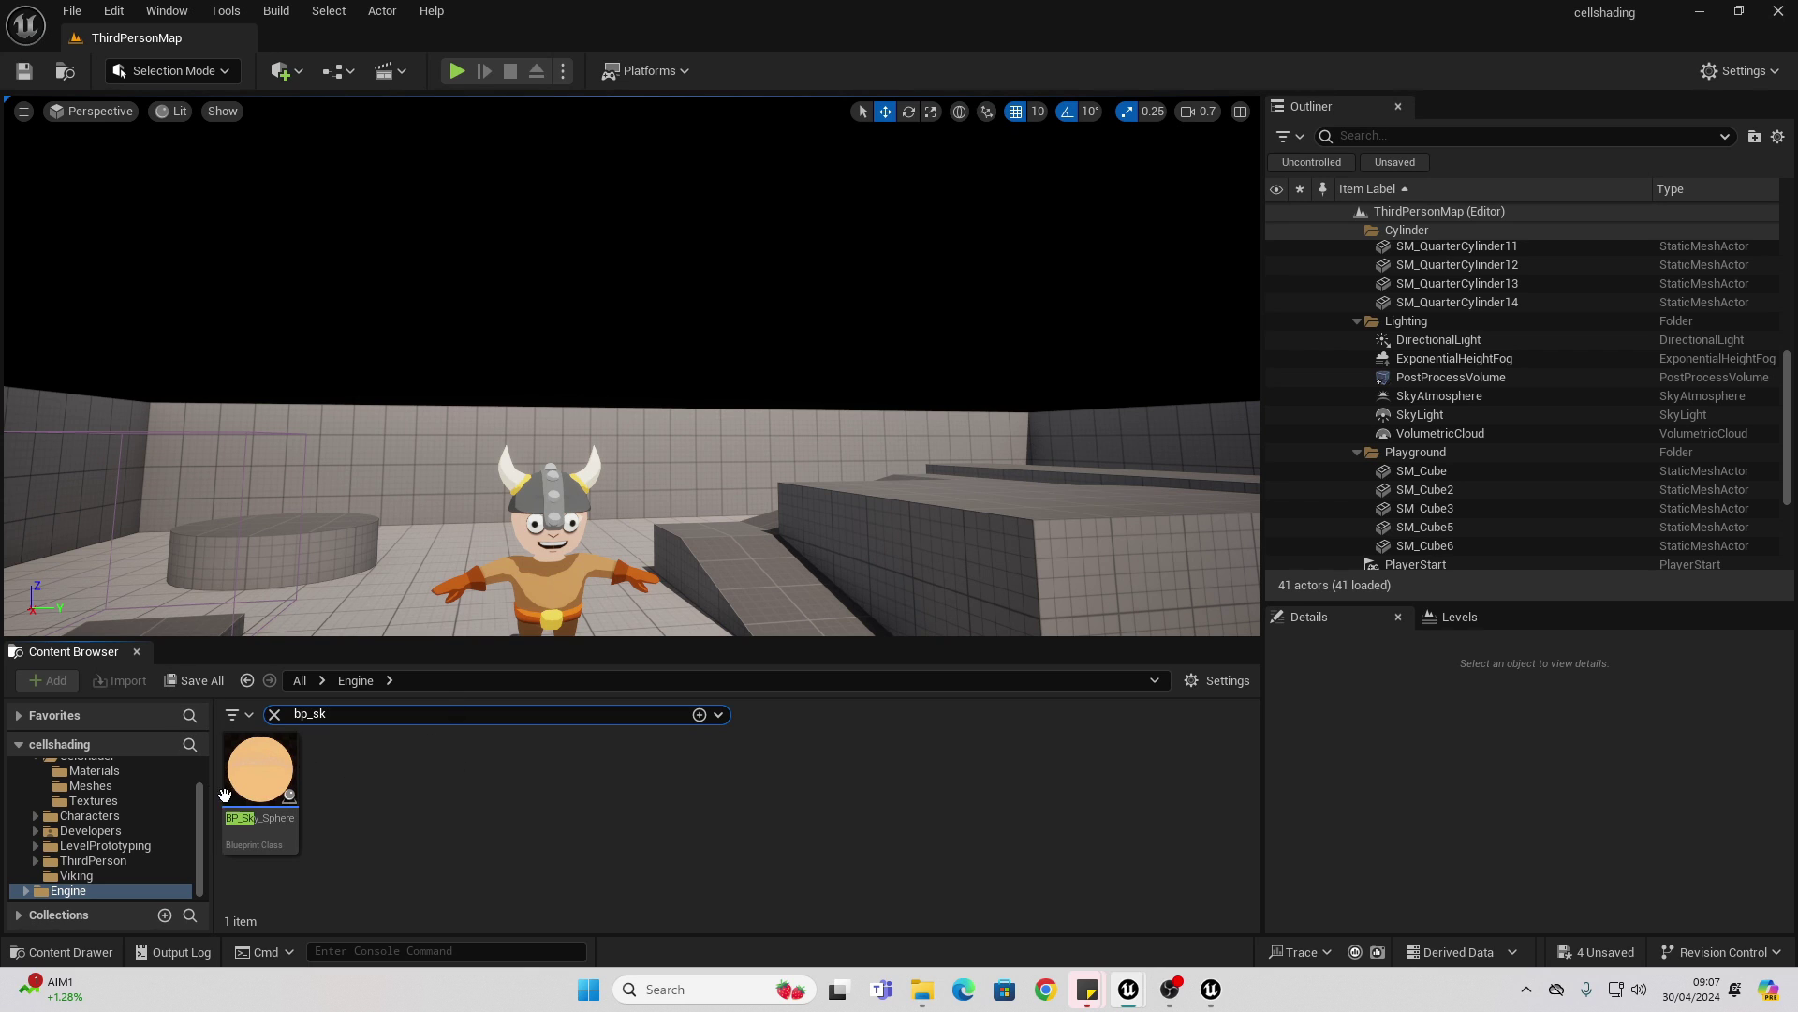
drag(225, 795, 607, 263)
right_drag(826, 392, 826, 392)
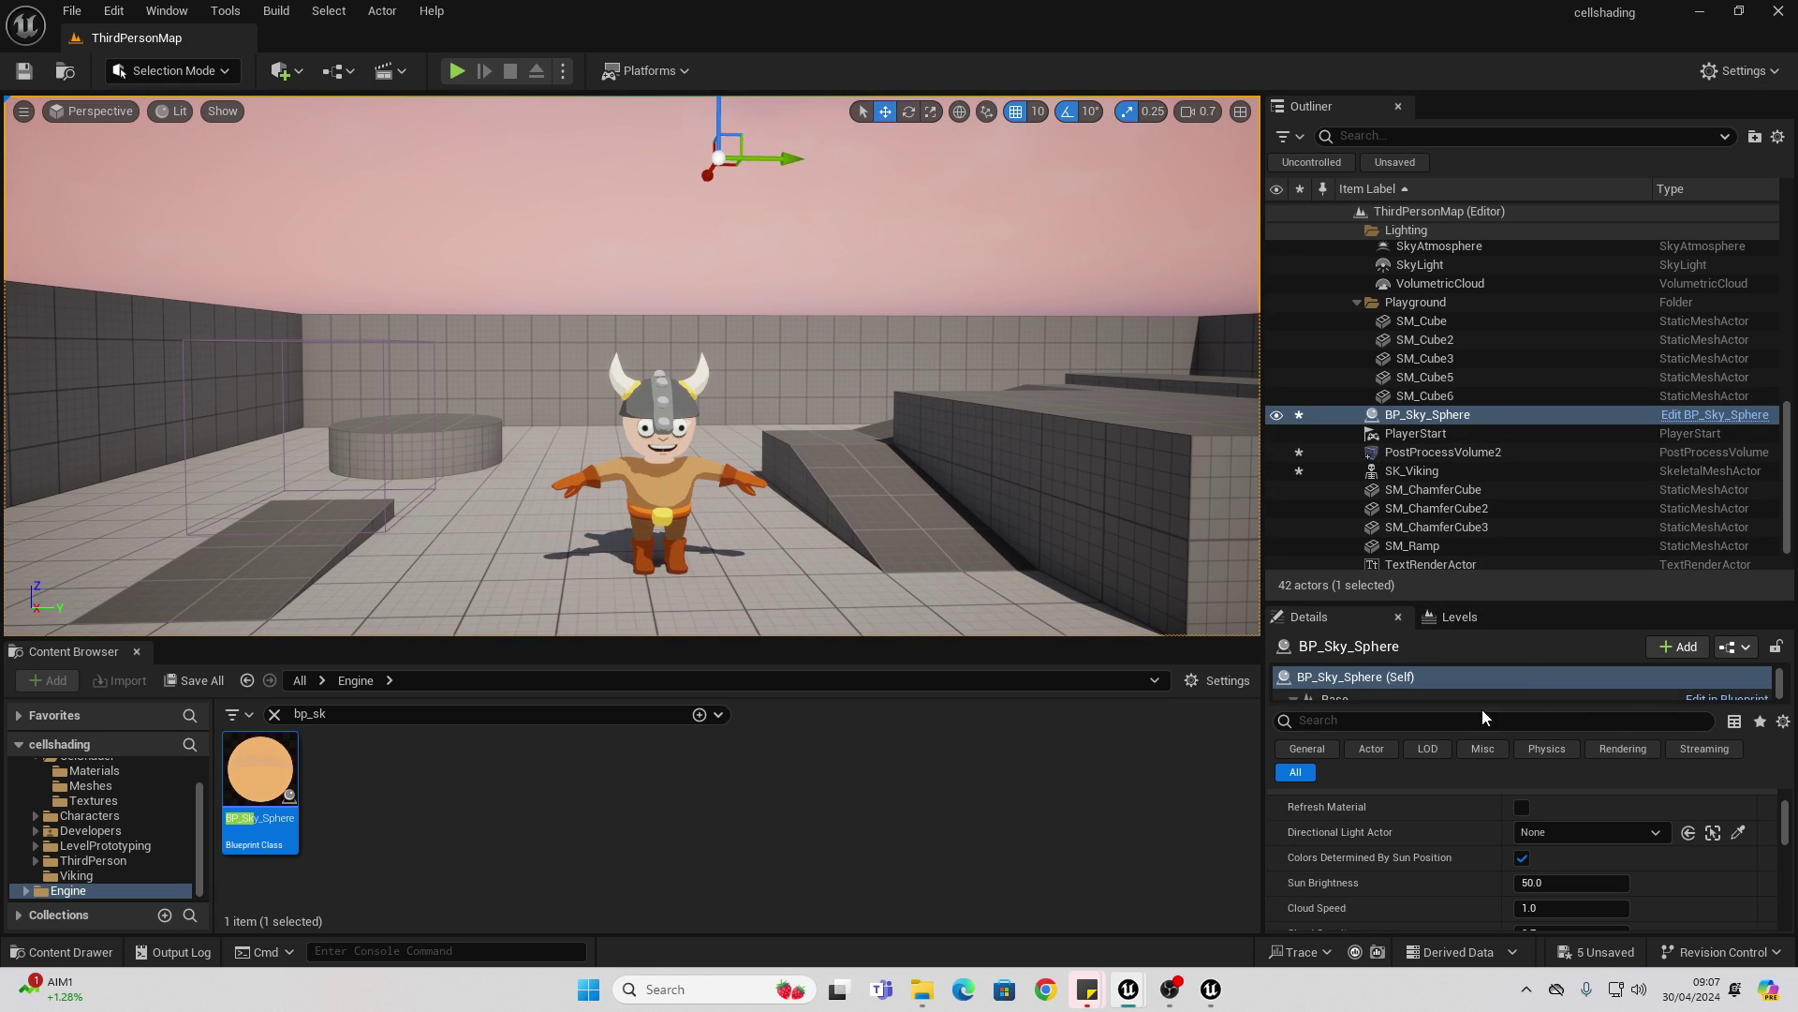
click(1570, 833)
click(1585, 620)
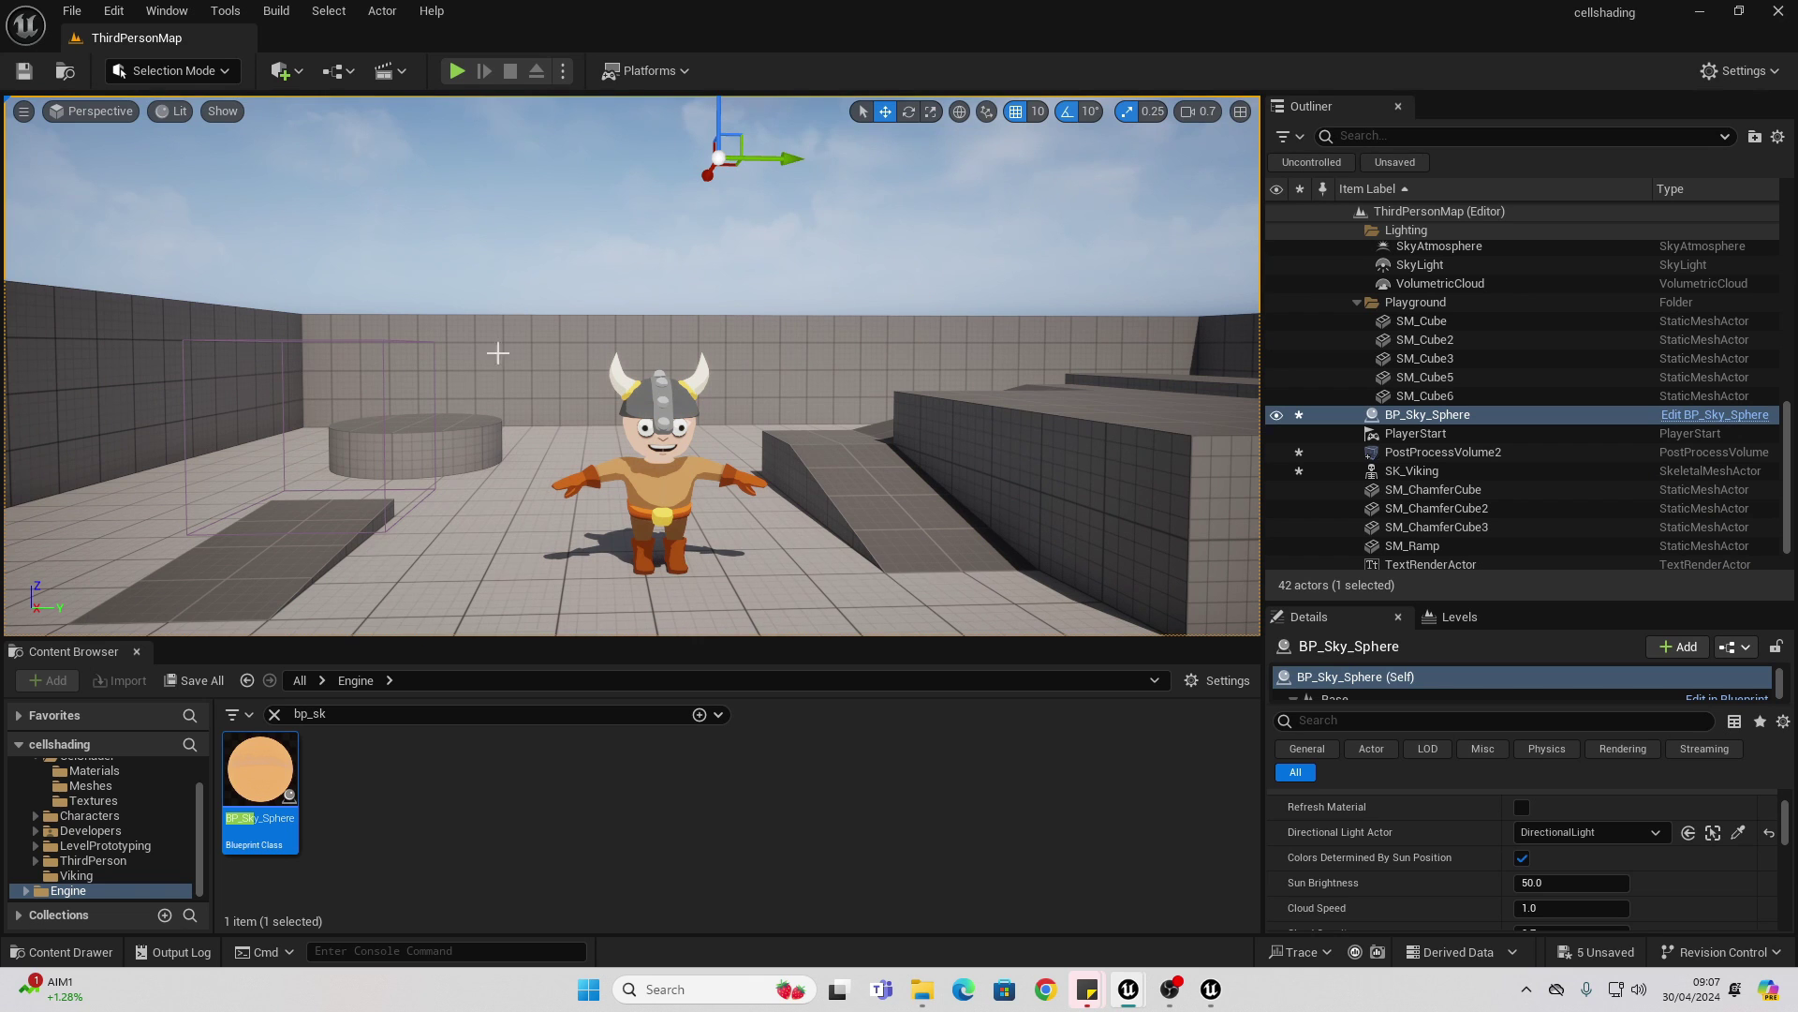
Enable Render CustomDepth Pass on the SM_Ramp2 ramp beside the Viking
right_drag(608, 361, 609, 361)
click(843, 394)
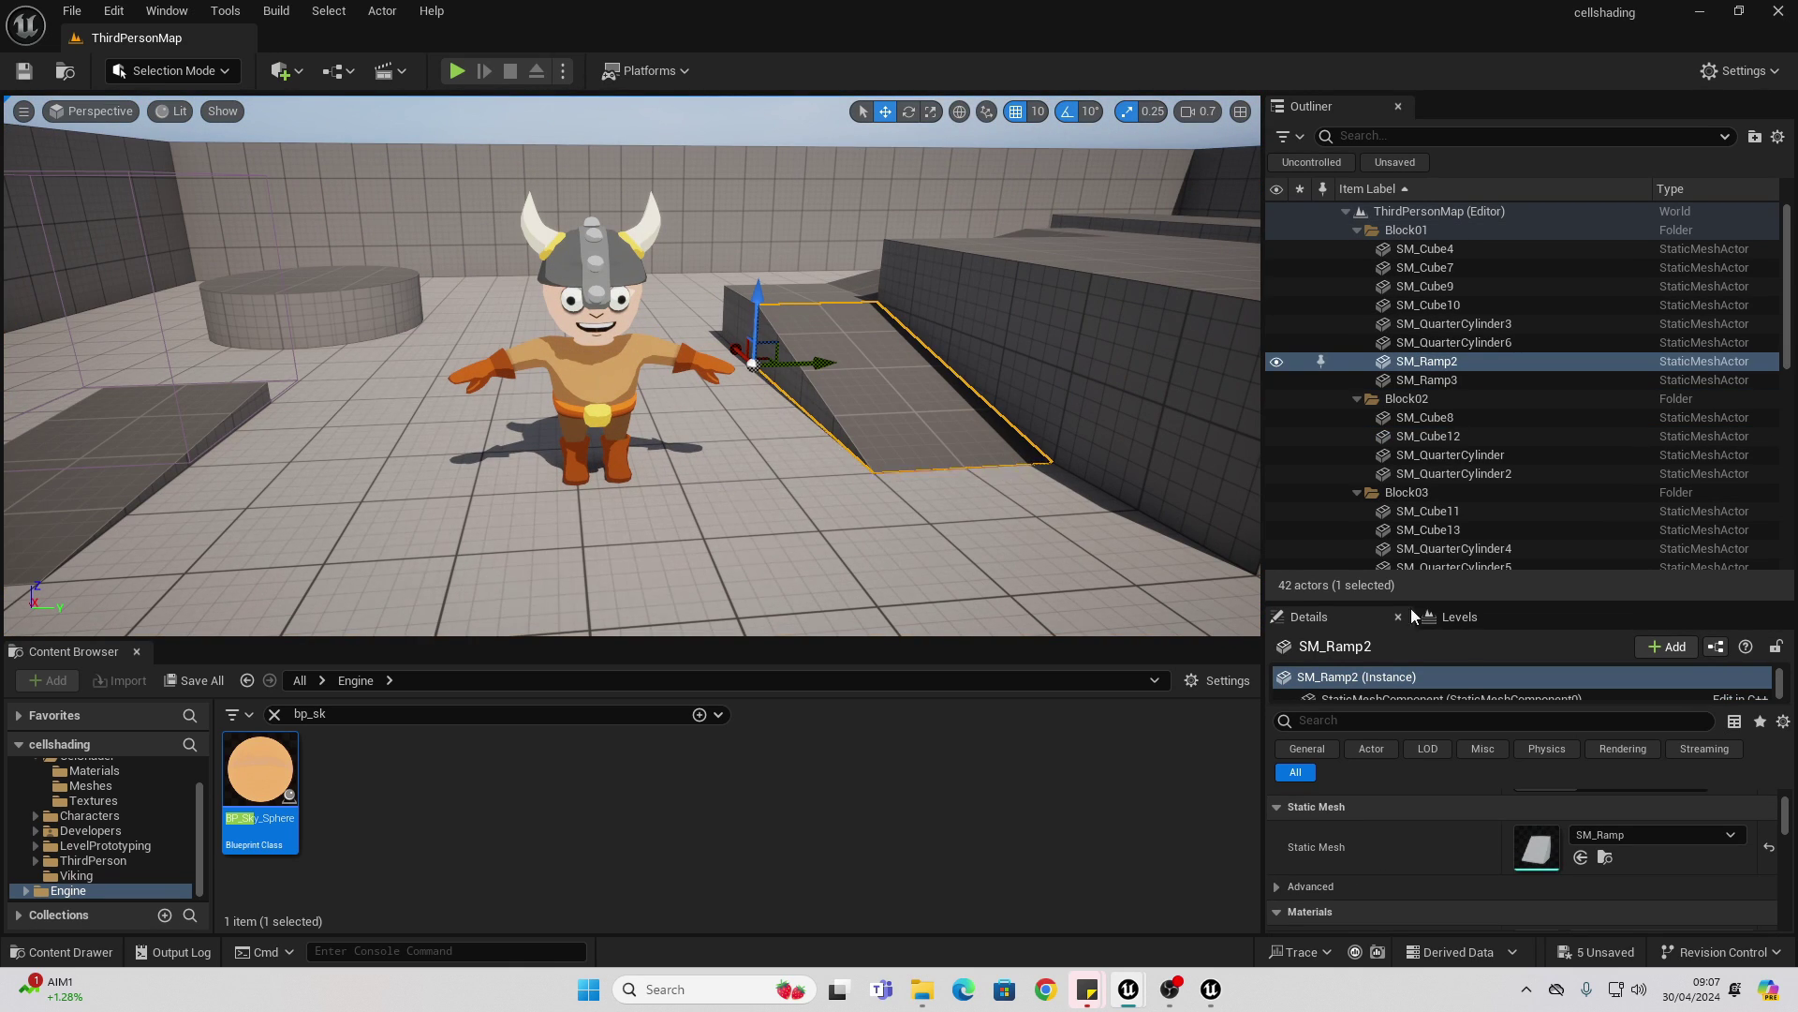
click(1341, 722)
text(re)
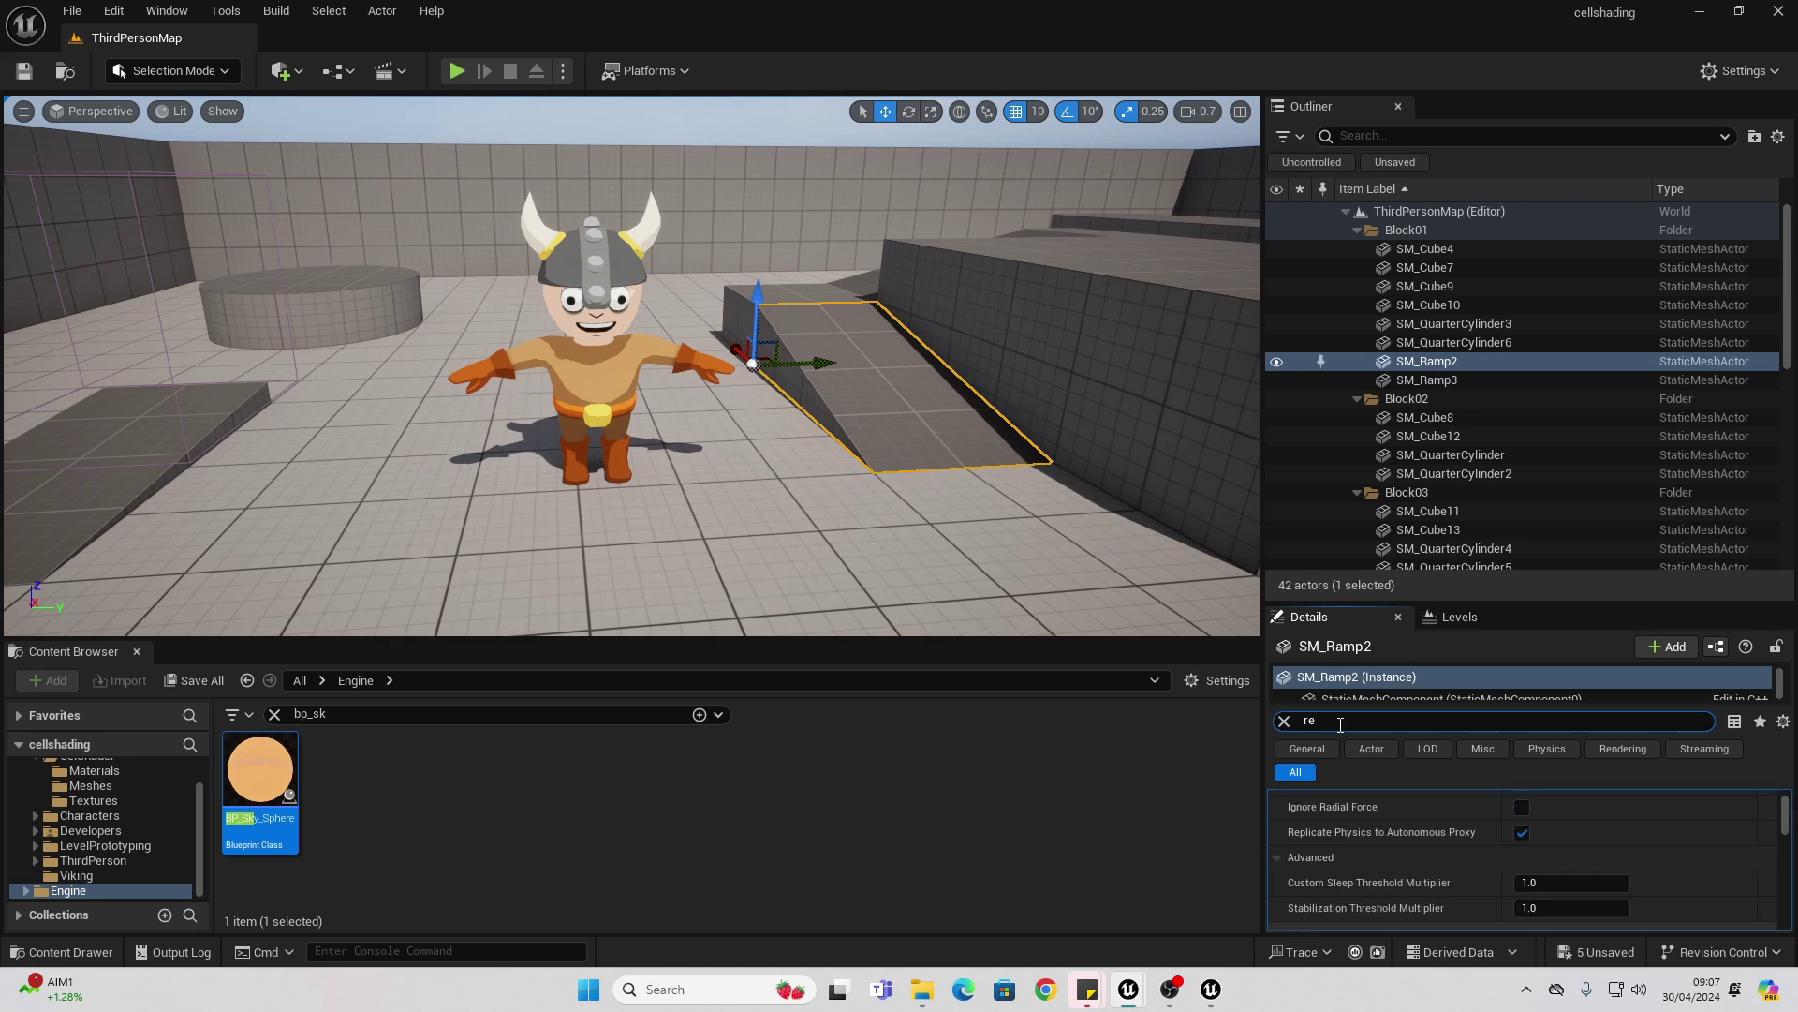
text(ndee)
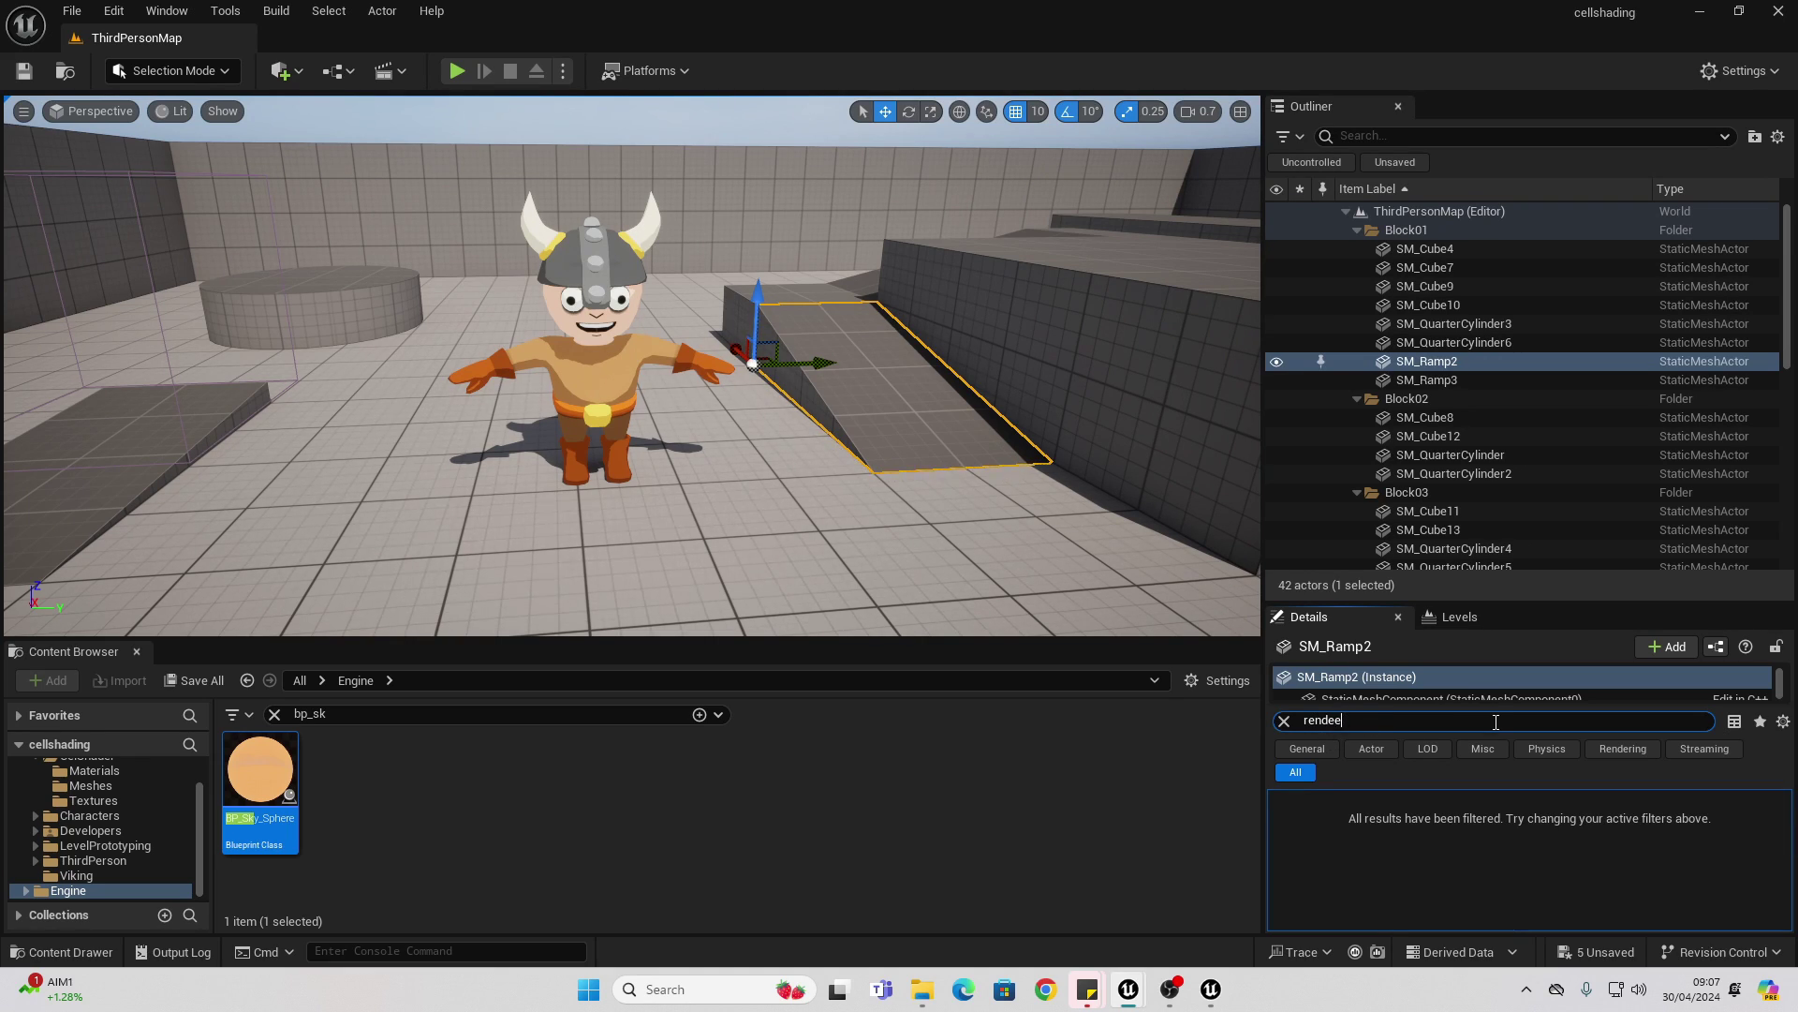
text(r cu)
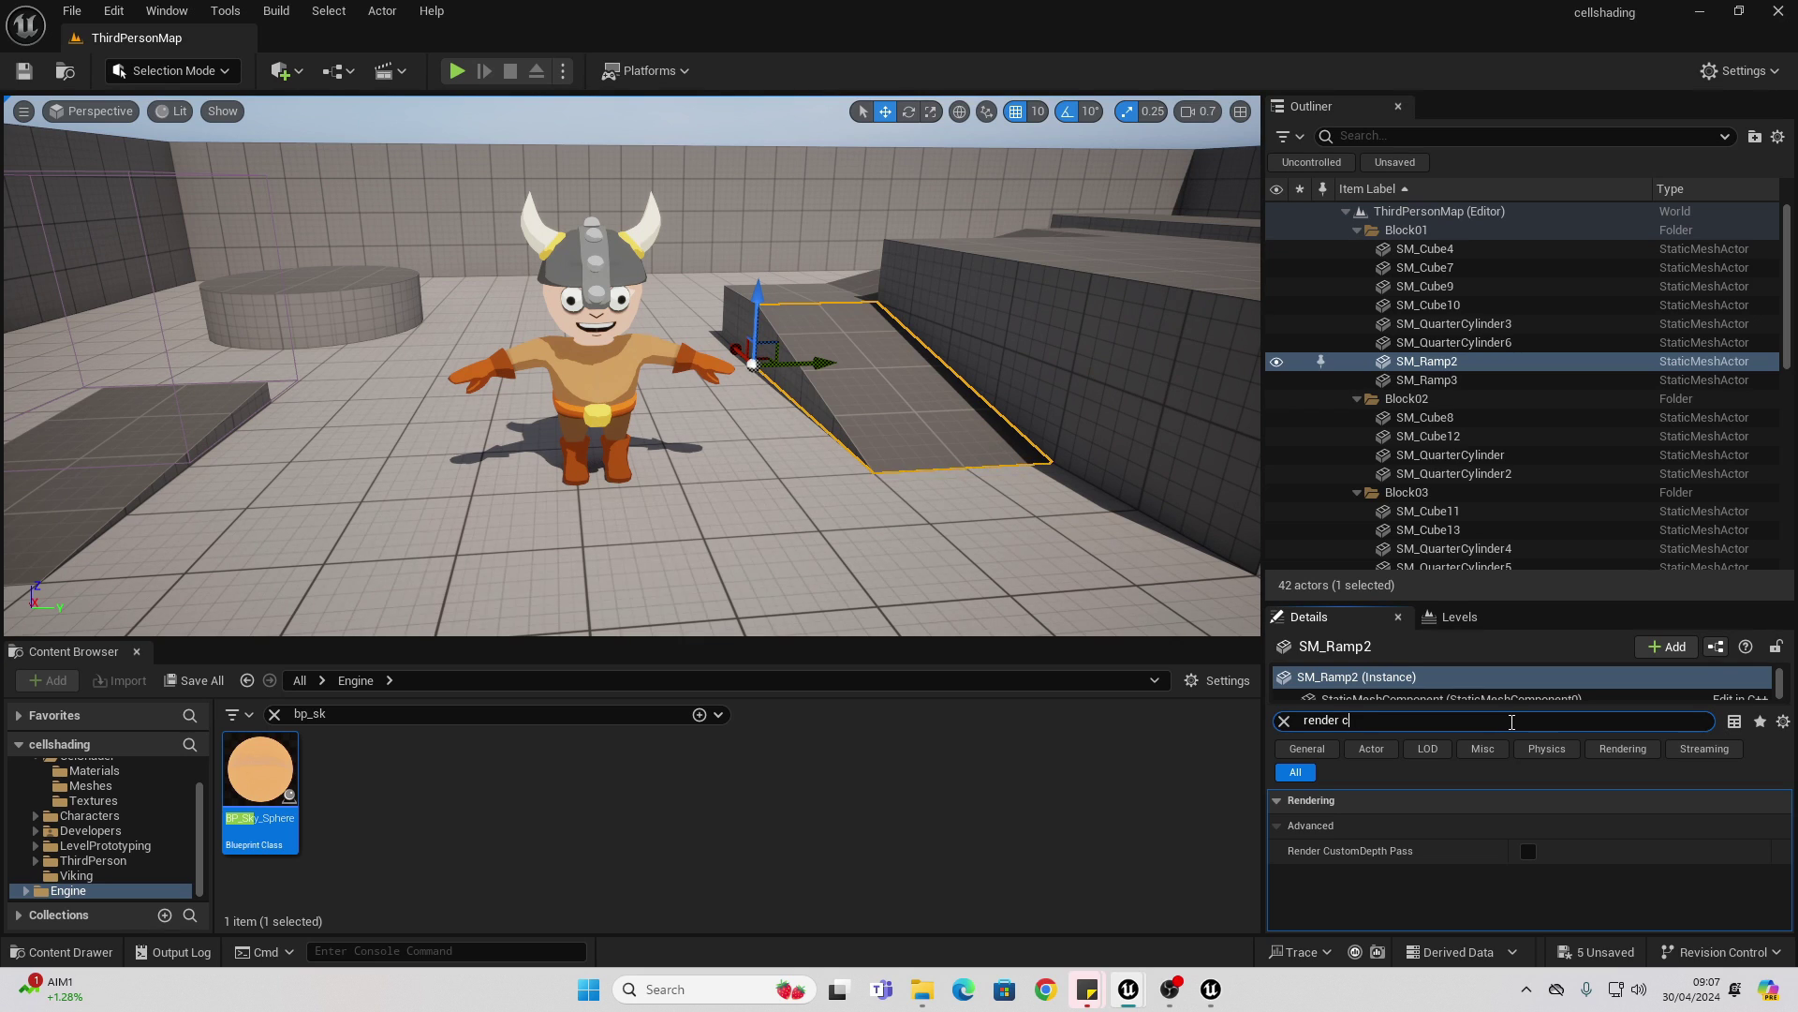
click(1529, 851)
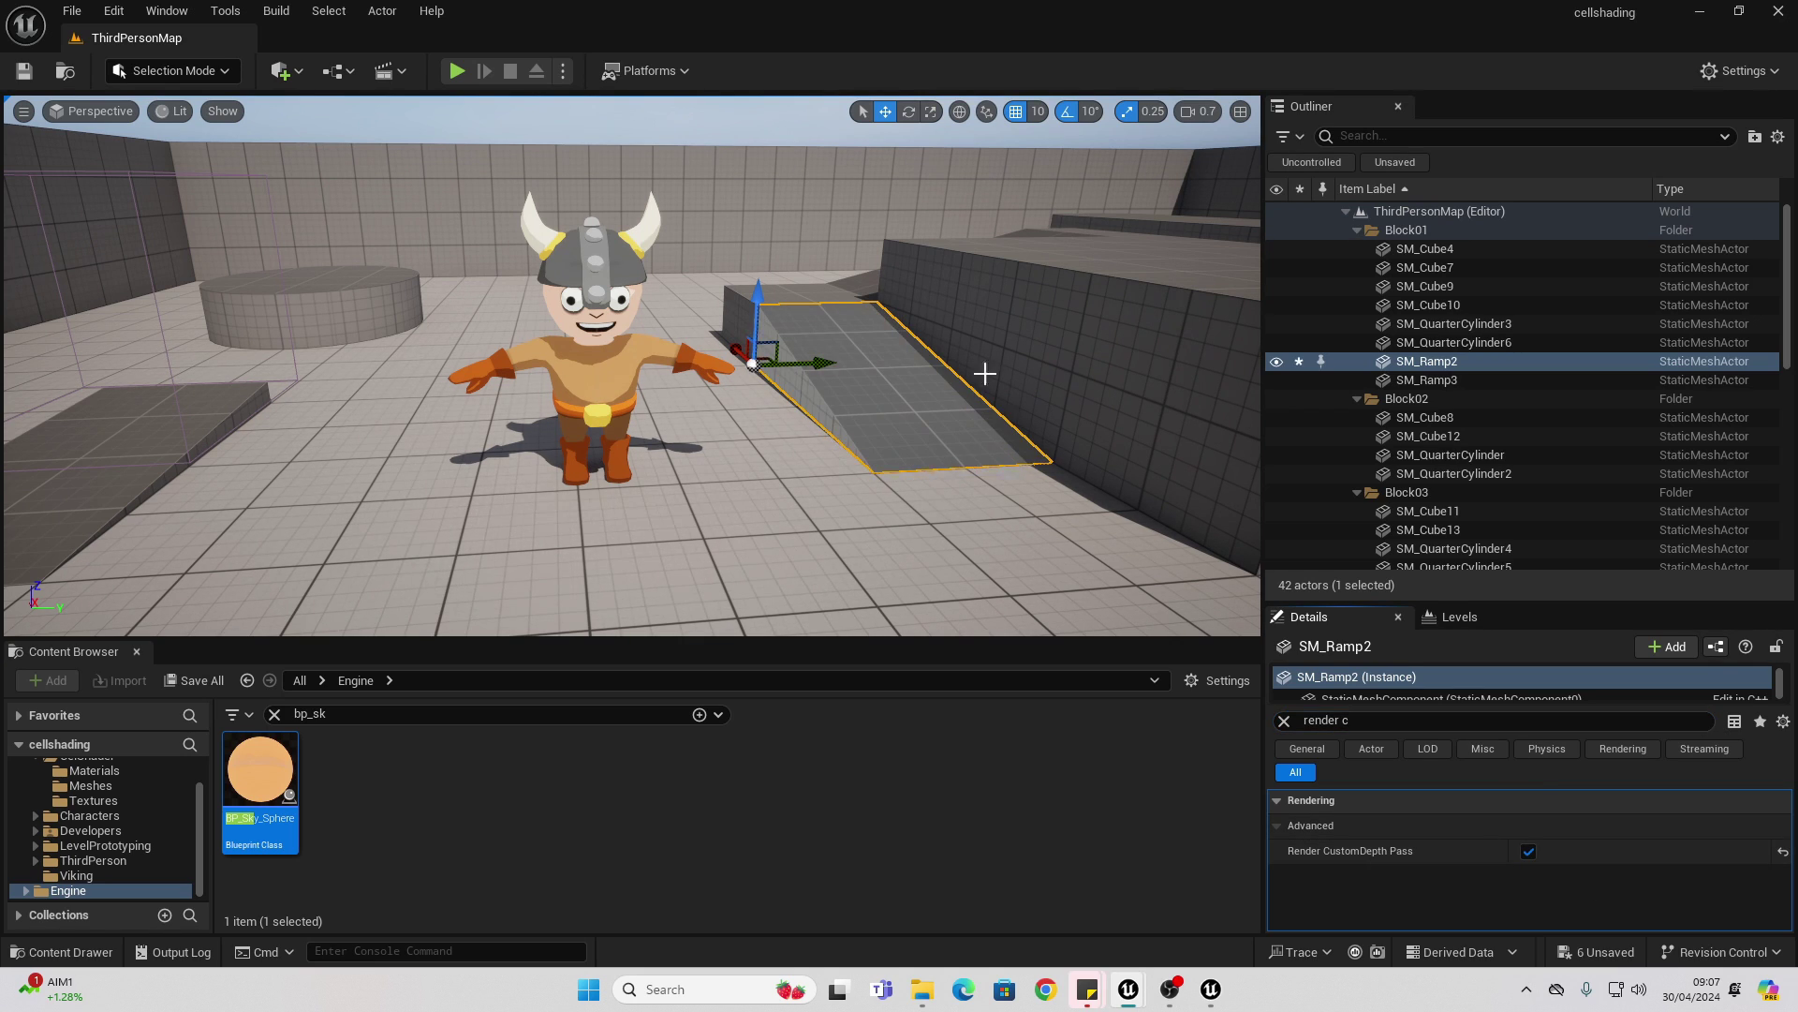
right_drag(833, 334, 774, 395)
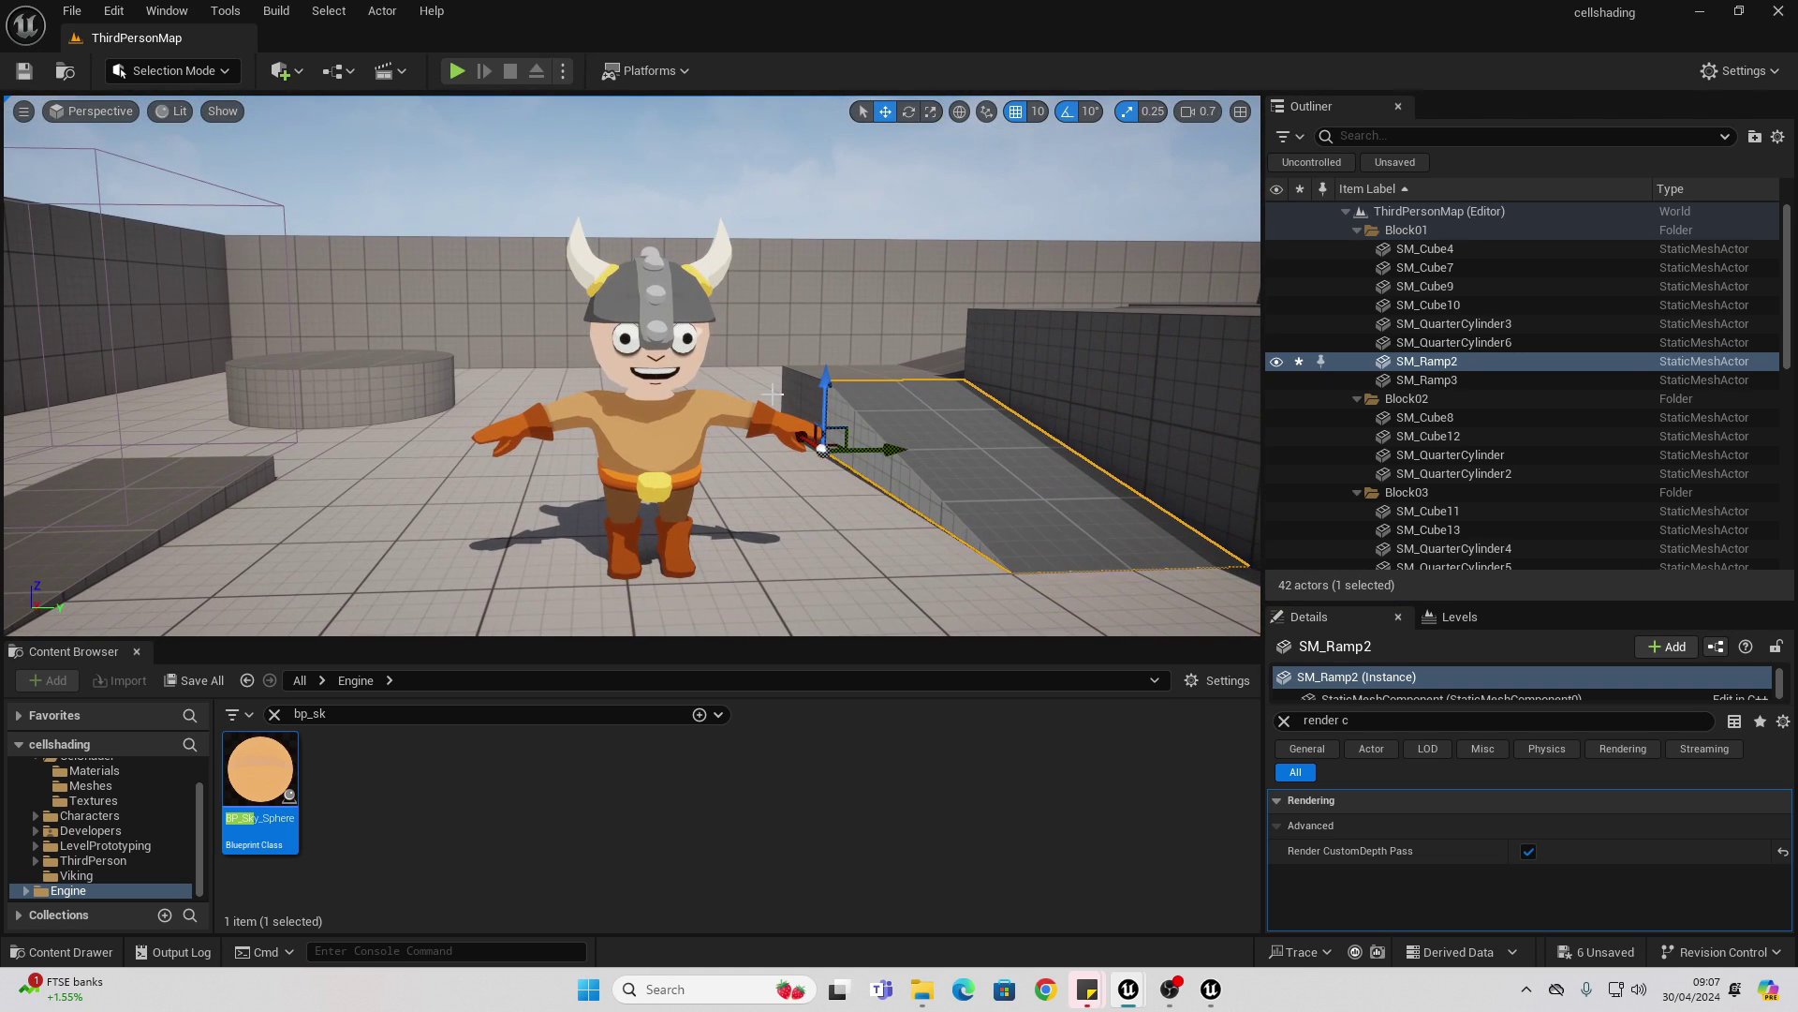